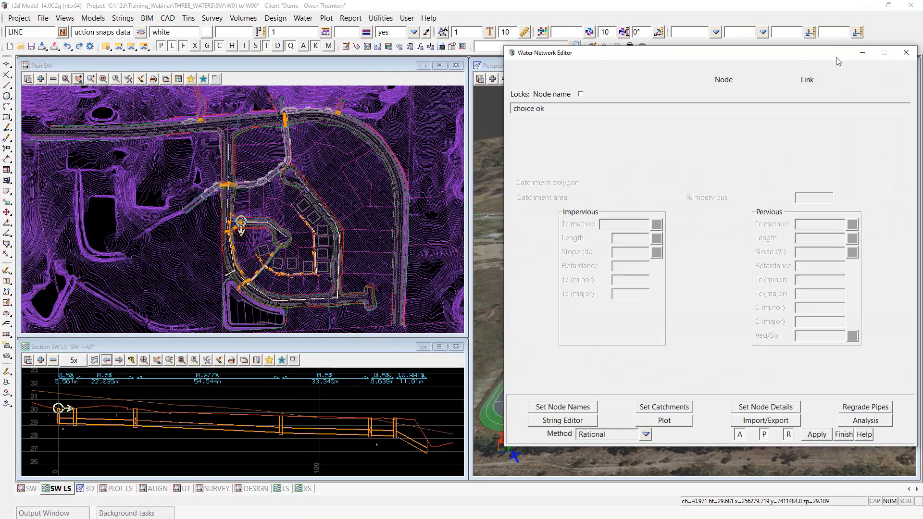
# Step: Move the Water Network Editor aside and step along string A0 from node A0-1 to A0-3
pyautogui.moveTo(741, 53); pyautogui.dragTo(718, 77)
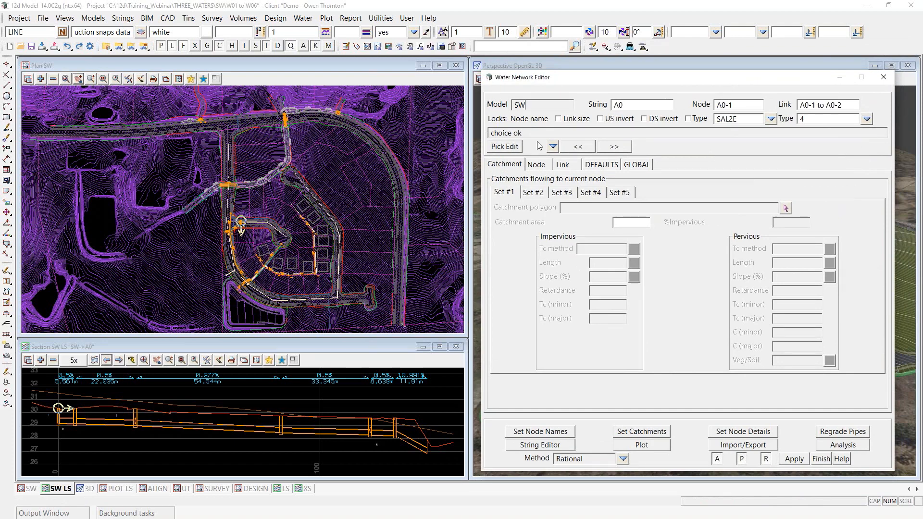
pyautogui.click(614, 146)
pyautogui.click(614, 146)
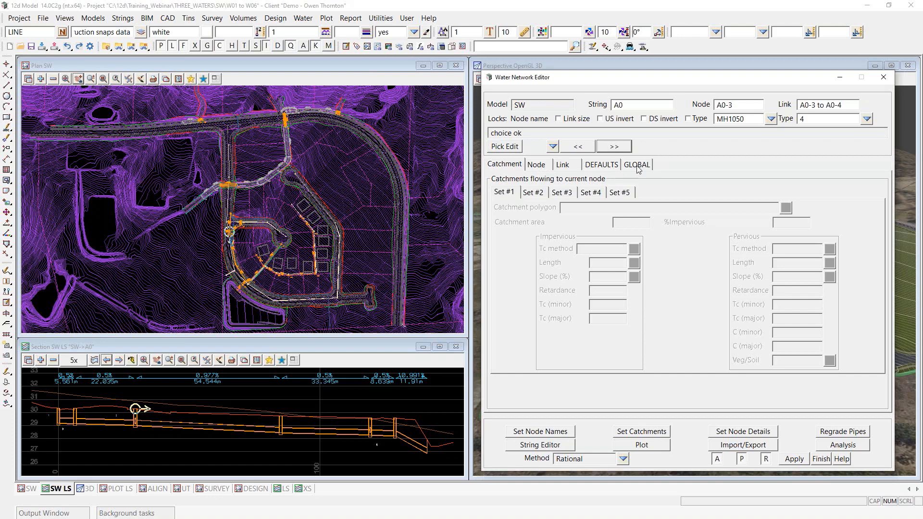
pyautogui.click(545, 167)
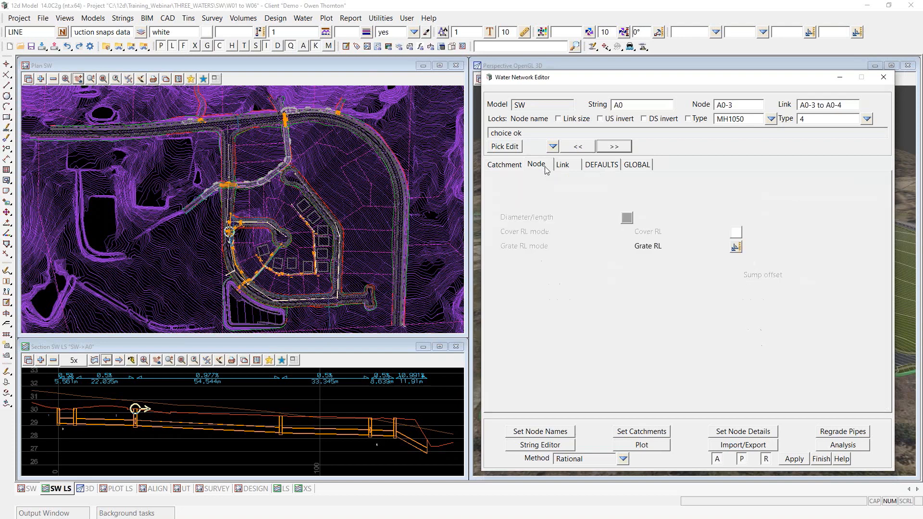
pyautogui.click(567, 168)
pyautogui.click(602, 170)
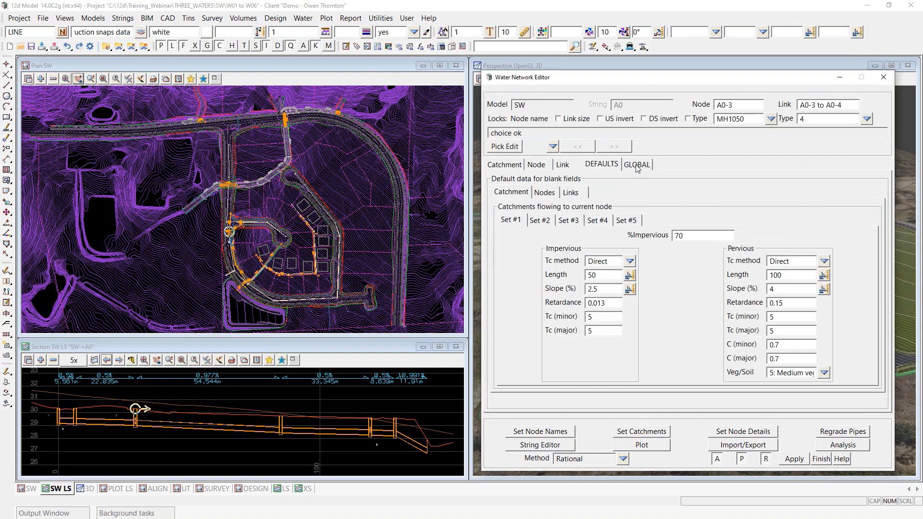
pyautogui.click(637, 166)
pyautogui.click(602, 167)
pyautogui.click(504, 166)
pyautogui.click(538, 166)
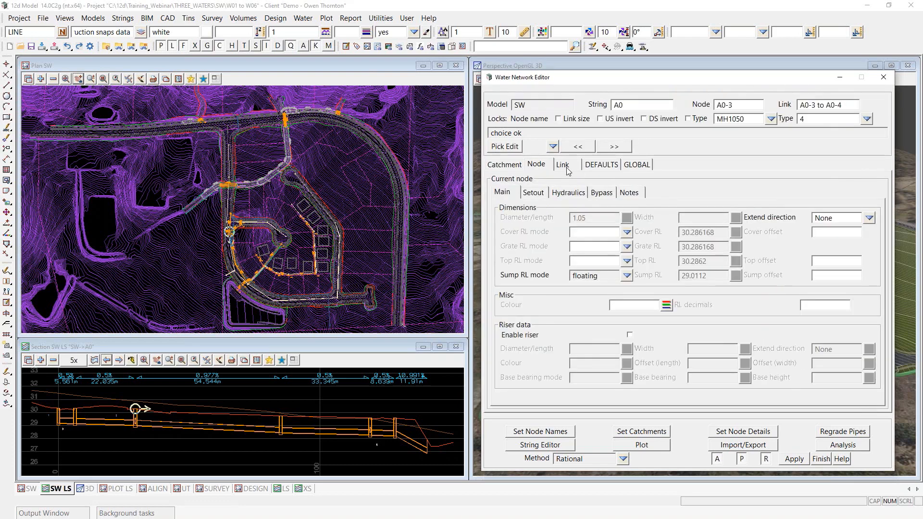
pyautogui.click(566, 168)
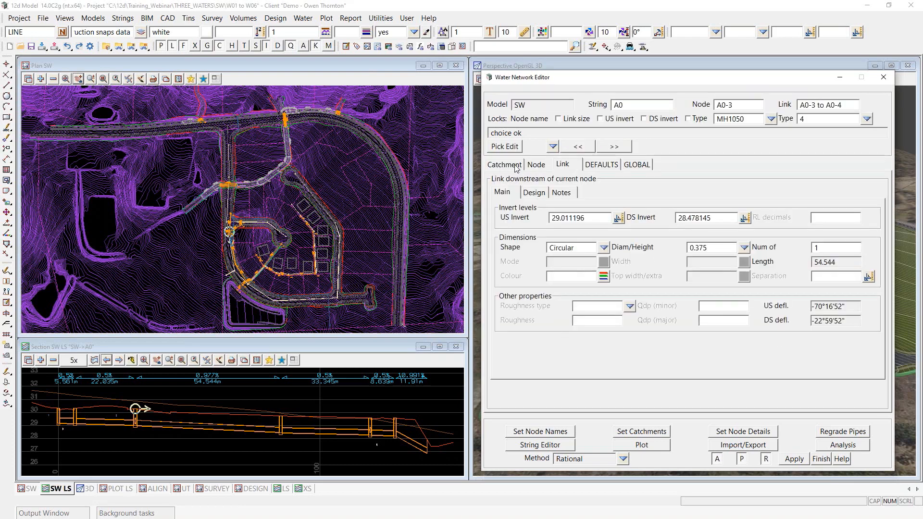
pyautogui.click(516, 168)
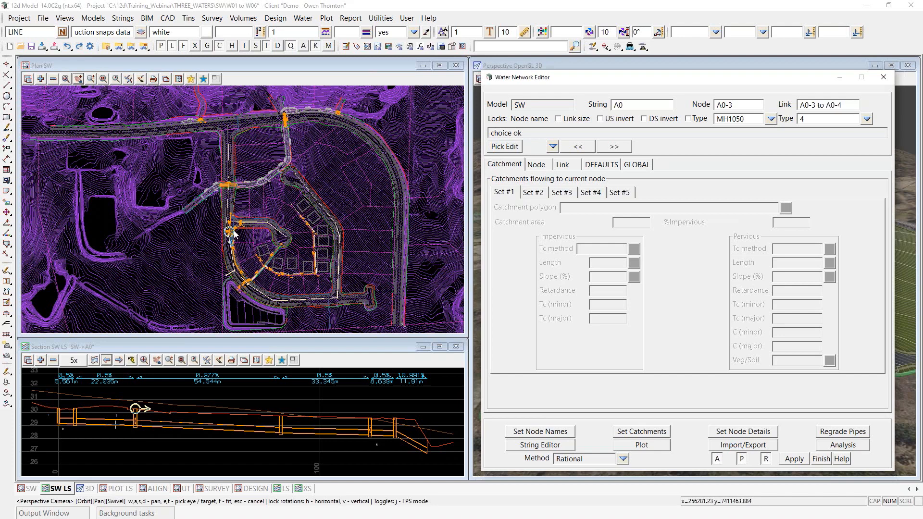
# Step: Show node A0-3's Node page, then its link to A0-4: circular 0.375 pipe, 54.544 long
pyautogui.click(537, 165)
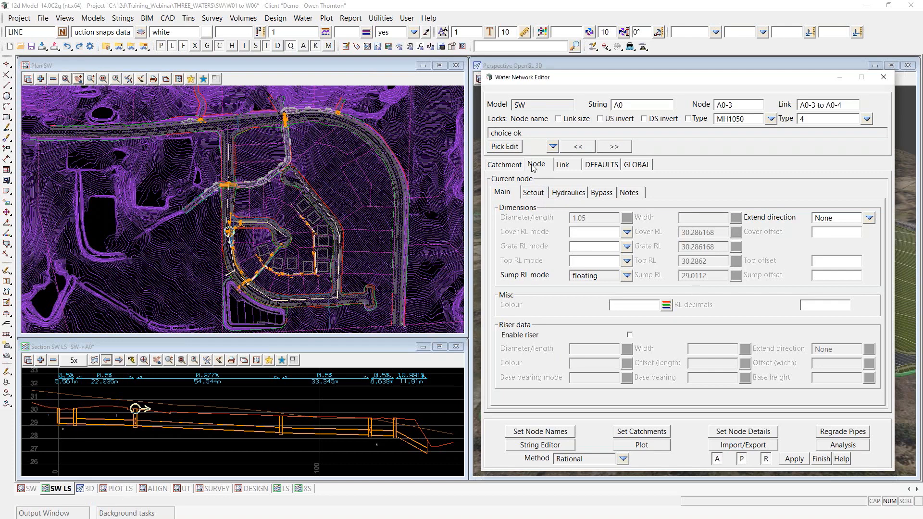
pyautogui.click(563, 165)
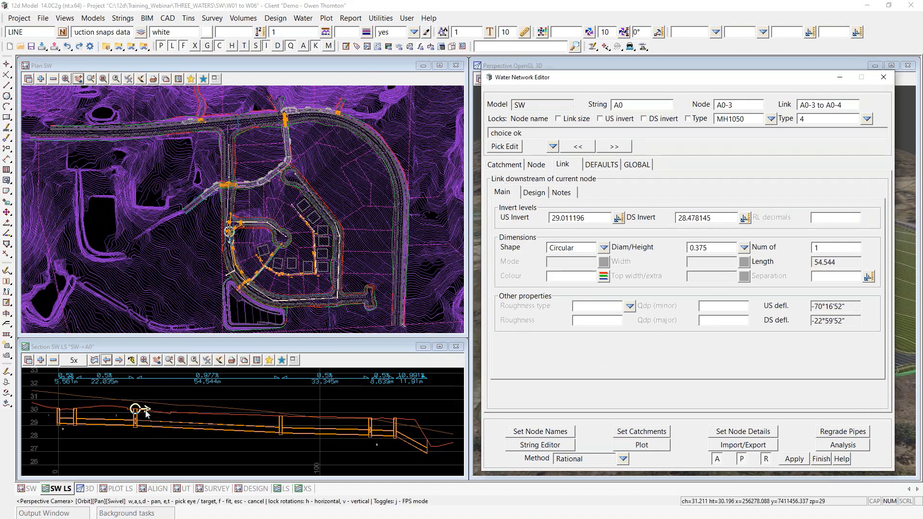
pyautogui.scroll(5, 230, 252)
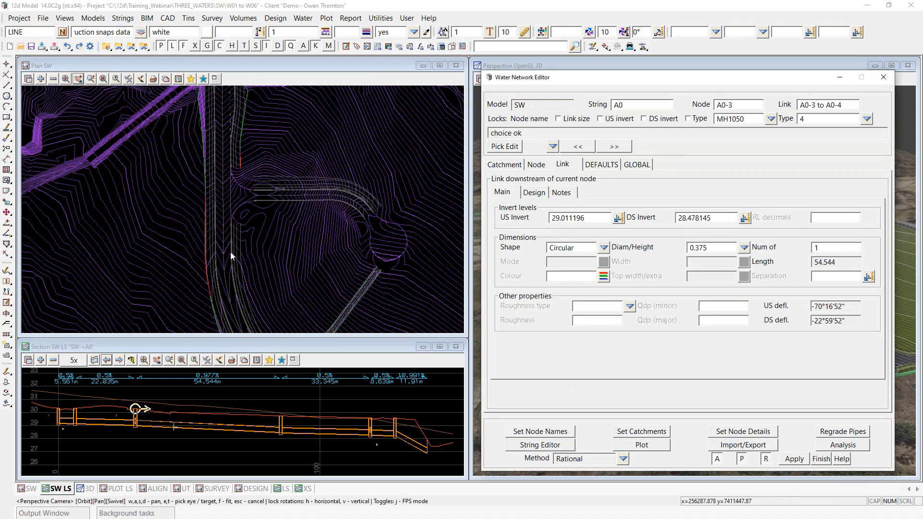
pyautogui.scroll(-5, 230, 252)
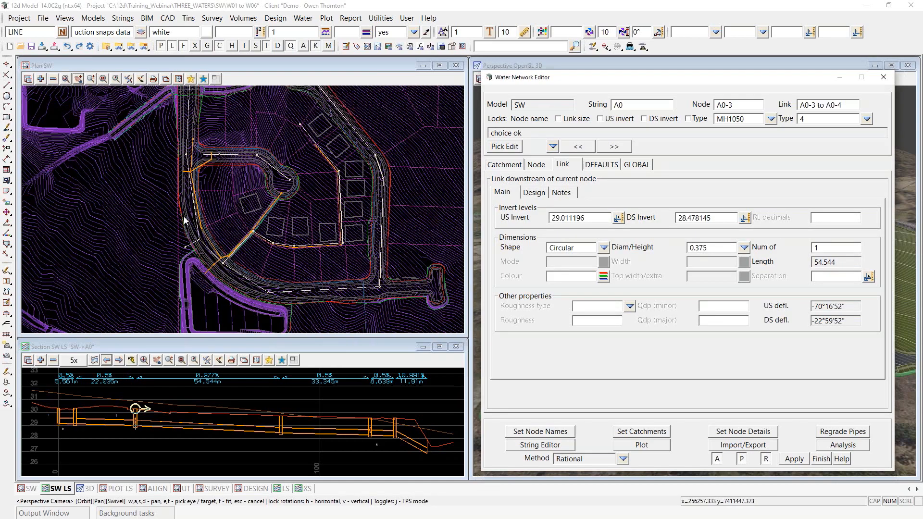
pyautogui.scroll(-2, 184, 220)
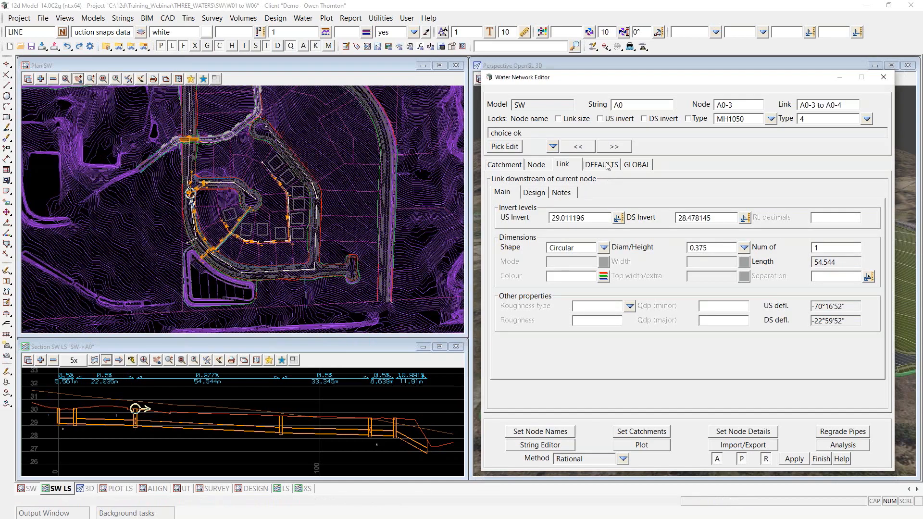
# Step: Compare the DEFAULTS and GLOBAL tabs, ending on global data: Metric units, QUDM 2007 runoff method
pyautogui.click(605, 167)
pyautogui.click(626, 166)
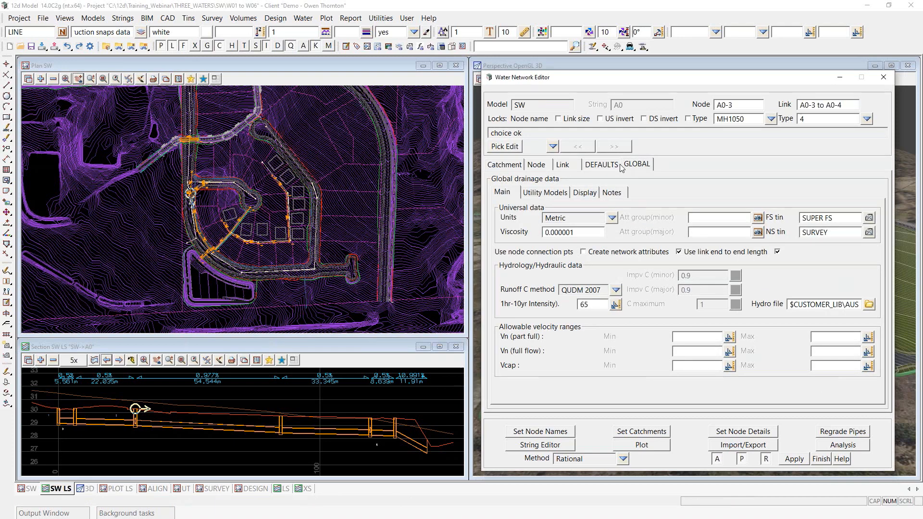
pyautogui.click(600, 166)
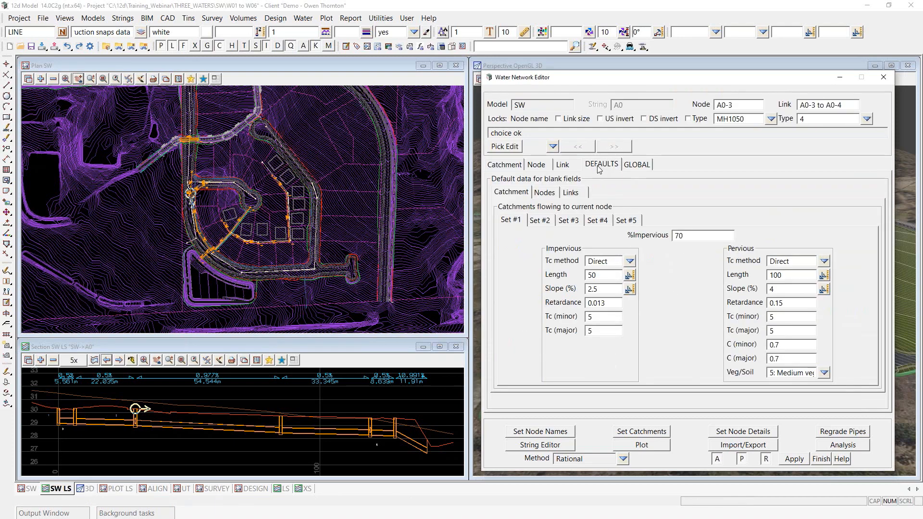
pyautogui.click(641, 168)
pyautogui.click(601, 166)
pyautogui.click(640, 169)
pyautogui.click(600, 166)
pyautogui.click(632, 166)
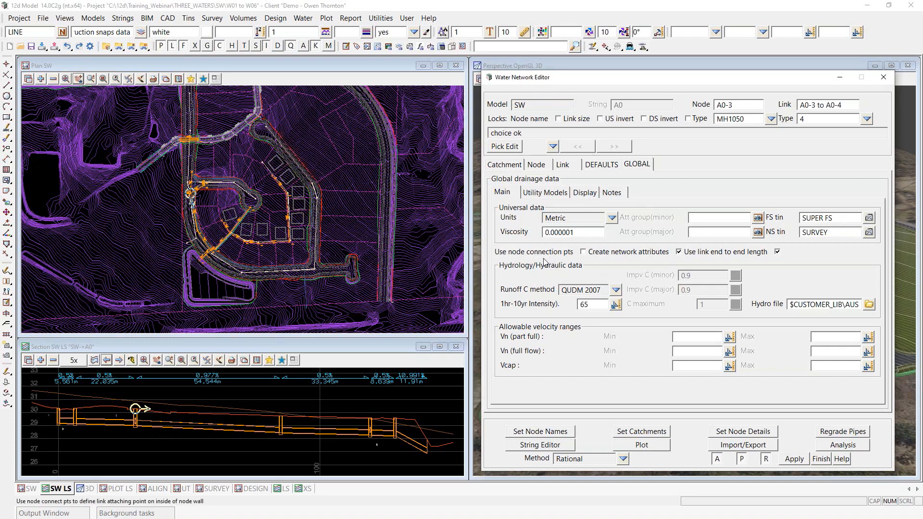
# Step: Review the GLOBAL Utility Models and Main pages, then show DEFAULTS: Set #1, 70% impervious, Direct Tc
pyautogui.click(553, 192)
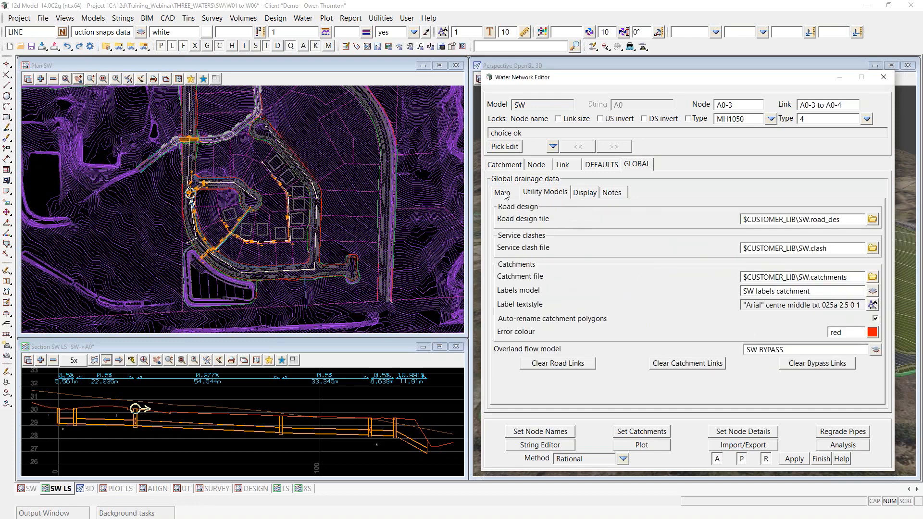
pyautogui.click(503, 193)
pyautogui.click(546, 198)
pyautogui.click(604, 167)
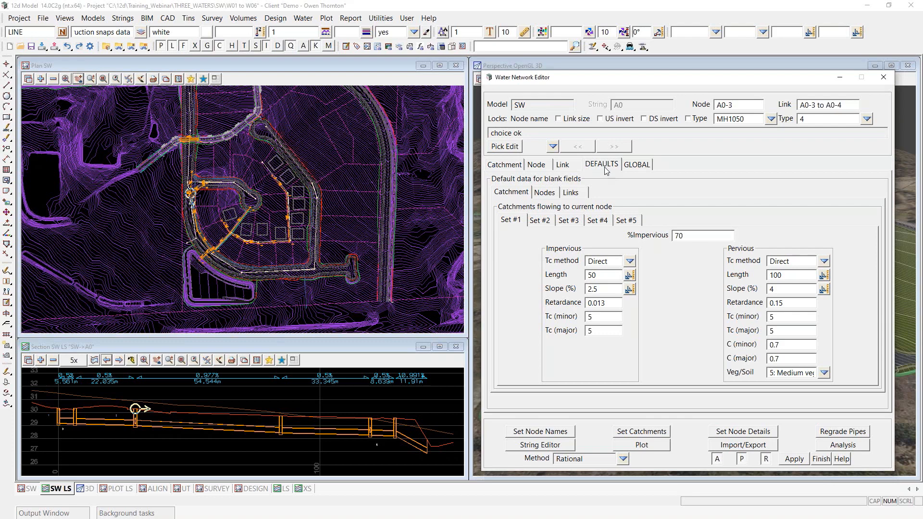
# Step: Cycle through node A0-3's Catchment, Node and Link pages, then view the DEFAULTS data
pyautogui.click(508, 167)
pyautogui.click(540, 167)
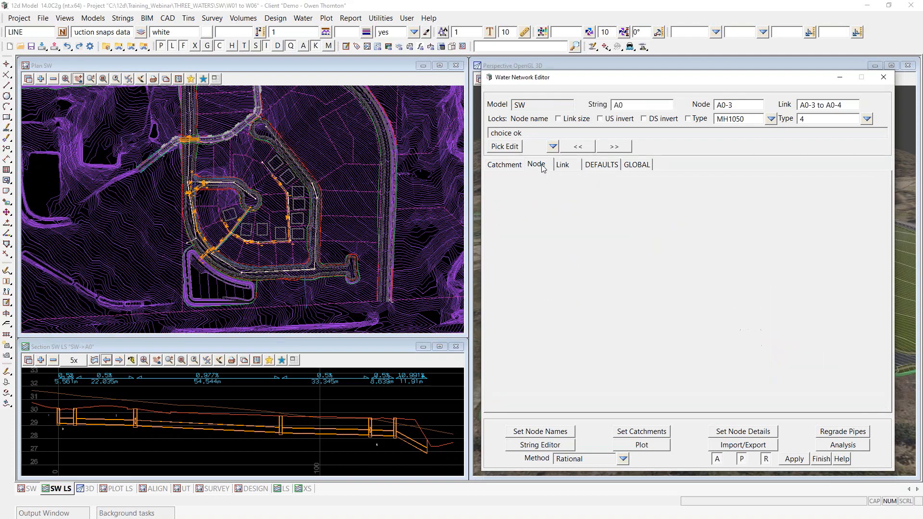
pyautogui.click(563, 167)
pyautogui.click(535, 166)
pyautogui.click(503, 166)
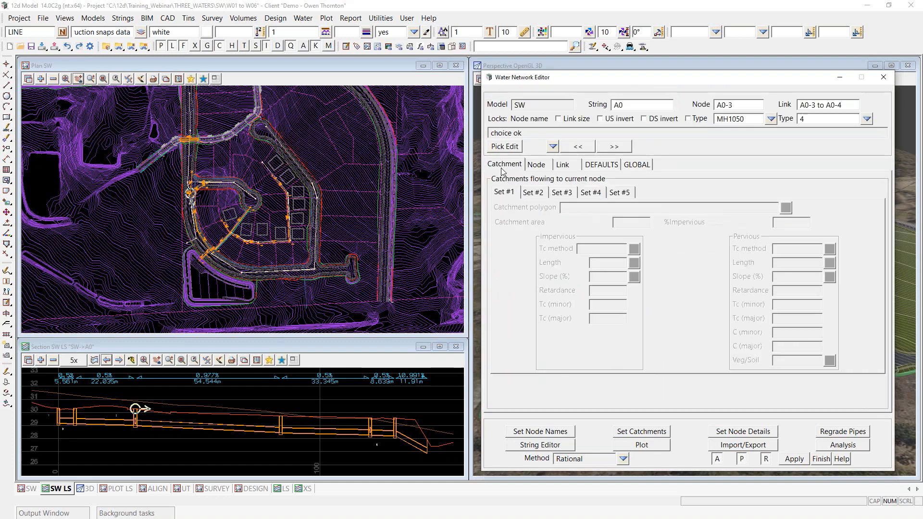
pyautogui.click(541, 167)
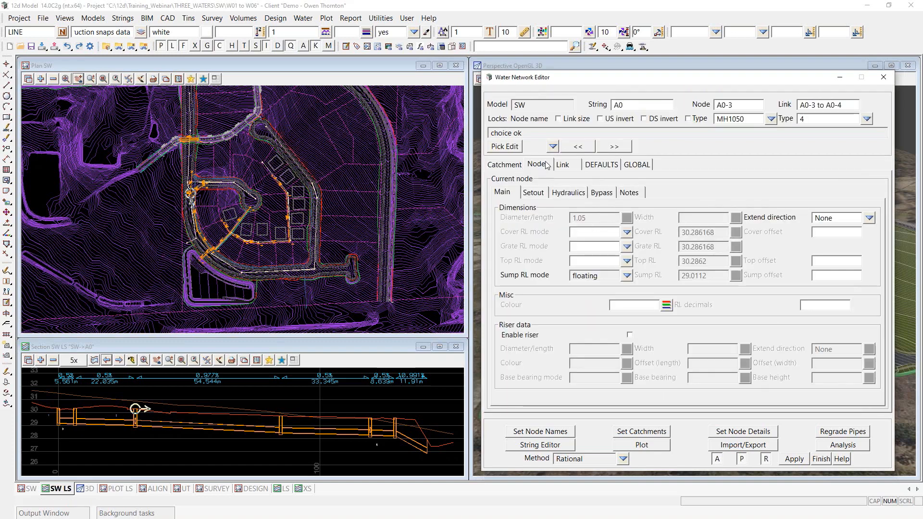
pyautogui.click(600, 166)
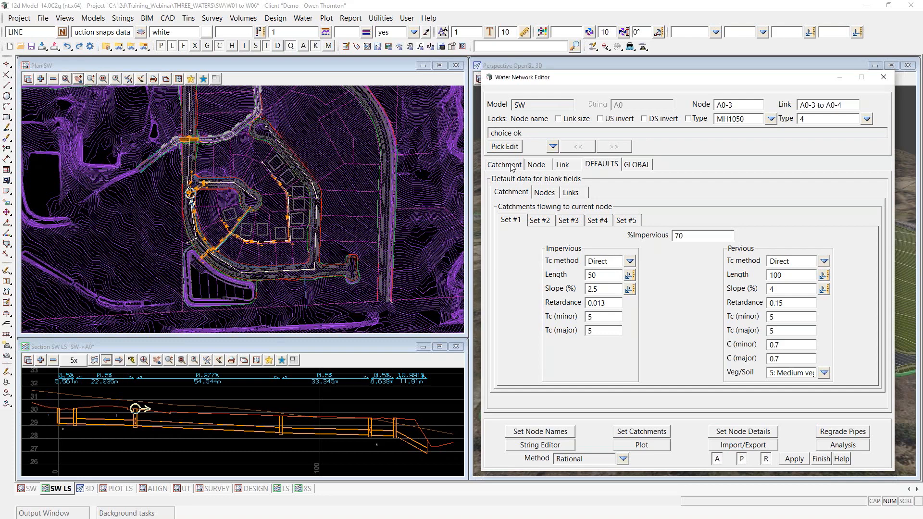
# Step: Recheck the Link, Catchment and Node pages, then show GLOBAL utility models: SW.road_des, SW.clash, SW.catchments
pyautogui.click(565, 164)
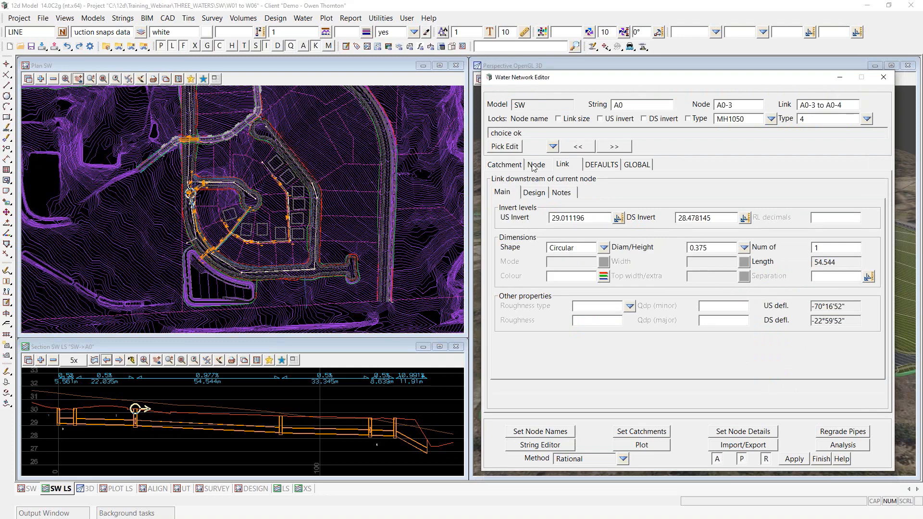
pyautogui.click(511, 169)
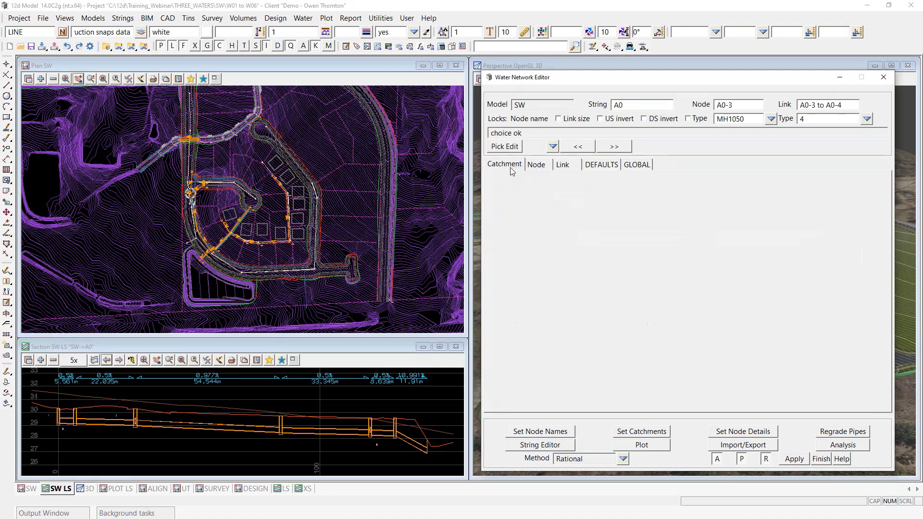
pyautogui.click(539, 166)
pyautogui.click(570, 164)
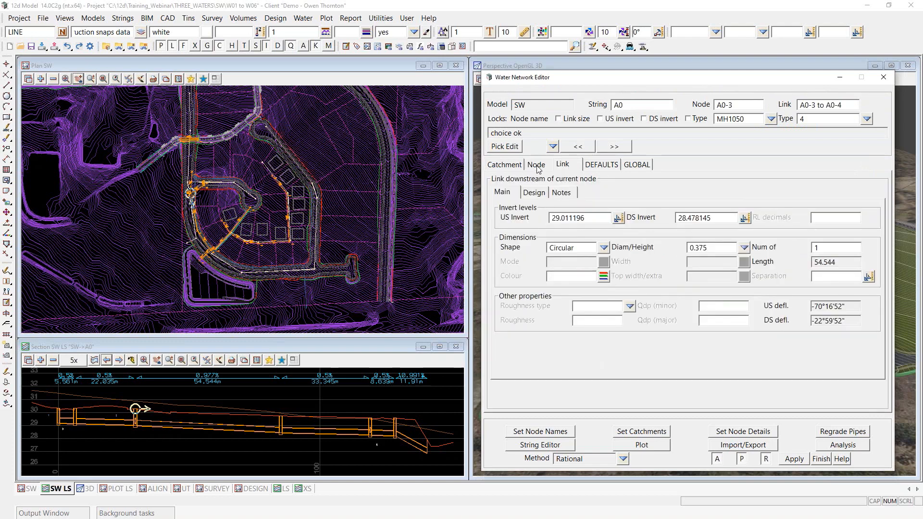
pyautogui.click(538, 166)
pyautogui.click(513, 168)
pyautogui.click(537, 166)
pyautogui.click(563, 164)
pyautogui.click(635, 165)
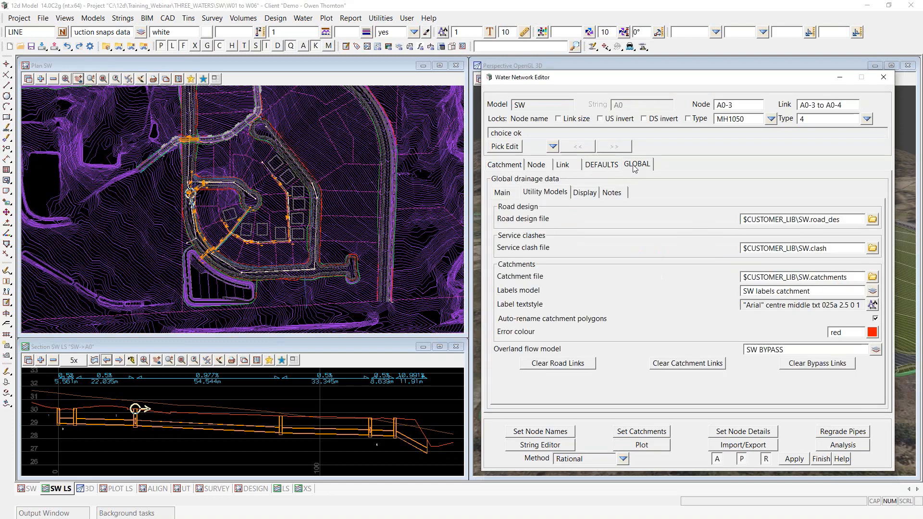
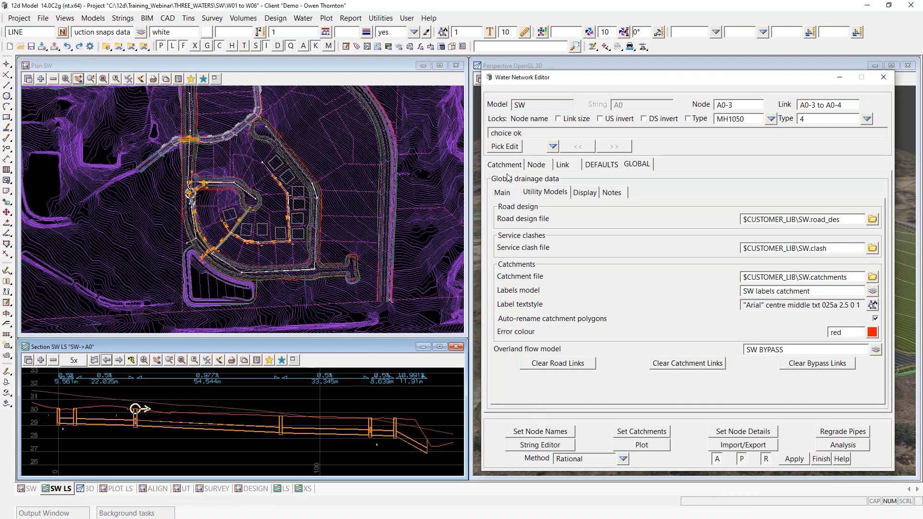
# Step: Load the SW->A0 drainage string into the Water Network Editor and zoom to outlet node A0-7
pyautogui.click(500, 147)
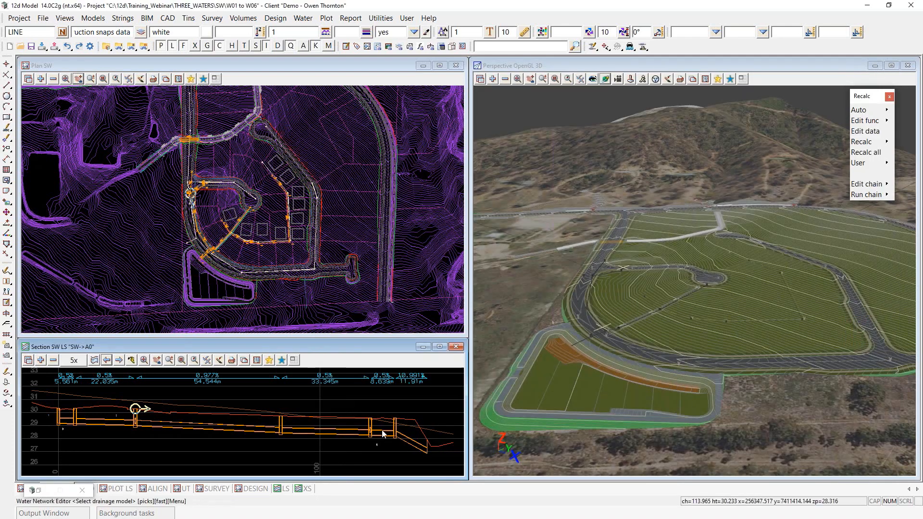
pyautogui.click(427, 453)
pyautogui.click(427, 454)
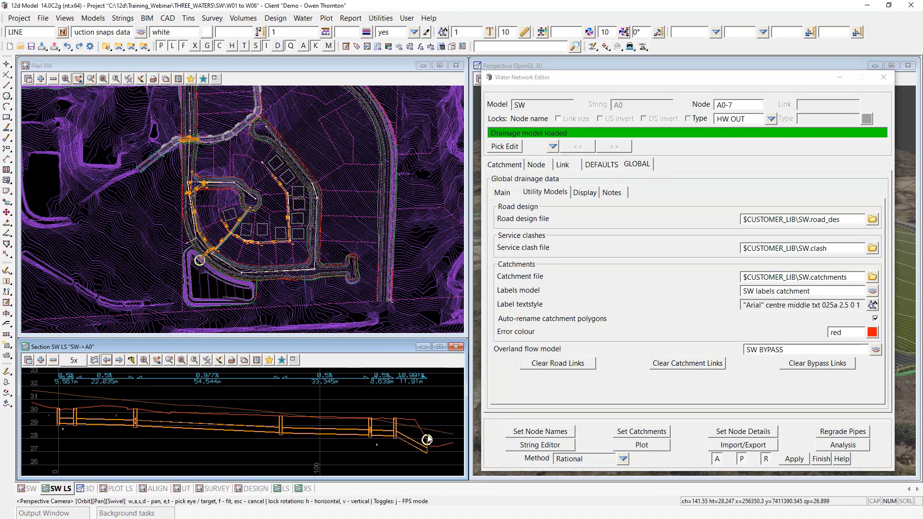
pyautogui.scroll(3, 206, 253)
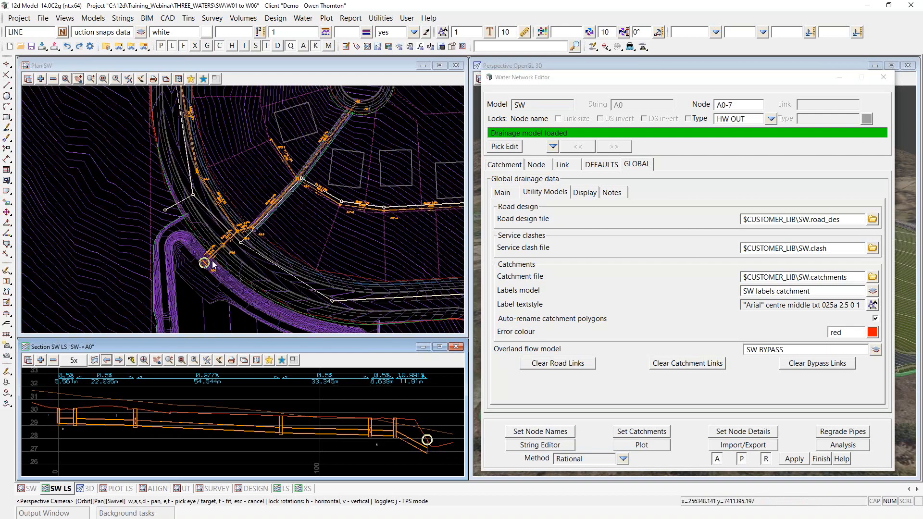
pyautogui.scroll(2, 212, 263)
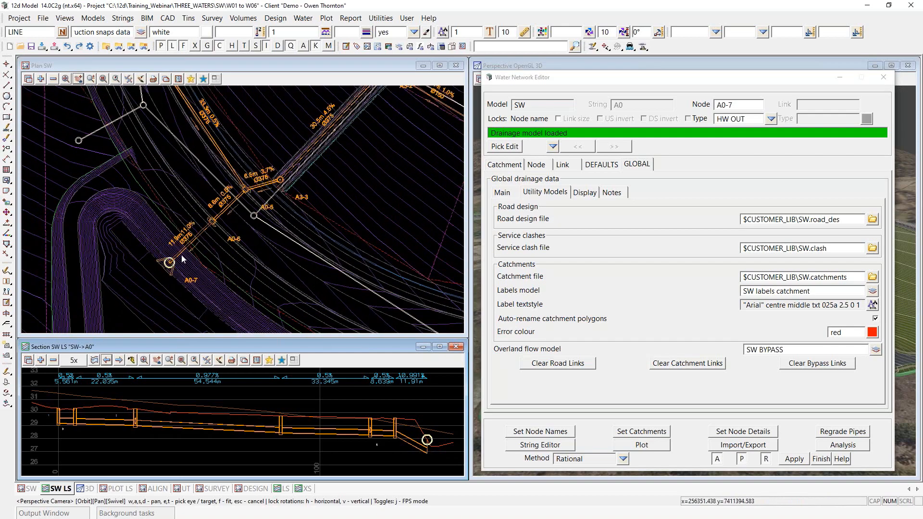
pyautogui.scroll(-1, 160, 239)
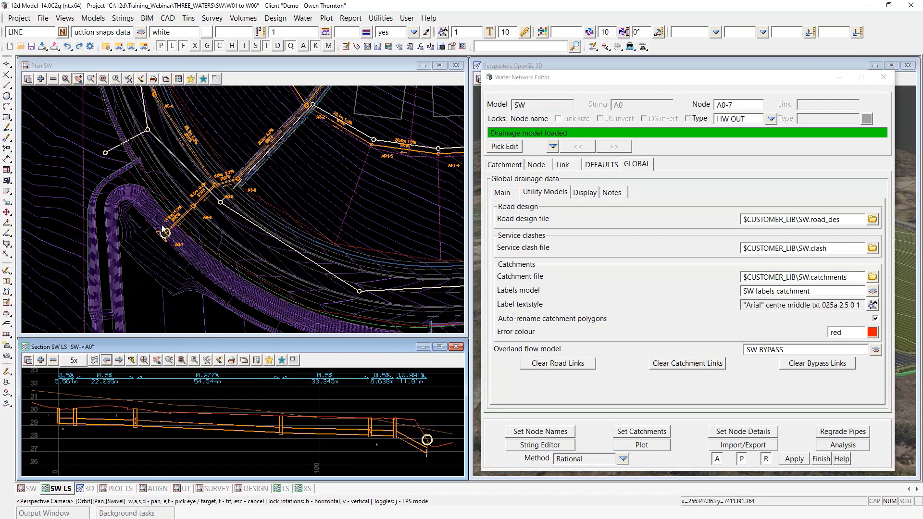
pyautogui.scroll(-3, 189, 197)
pyautogui.scroll(2, 161, 277)
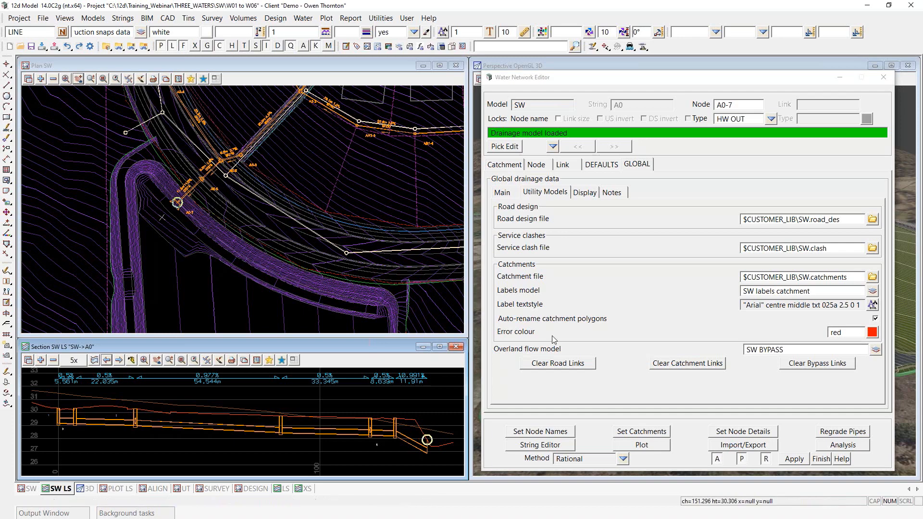
# Step: Show node A0-7's Hydraulics page with its inlet and outlet tailwater data
pyautogui.click(540, 166)
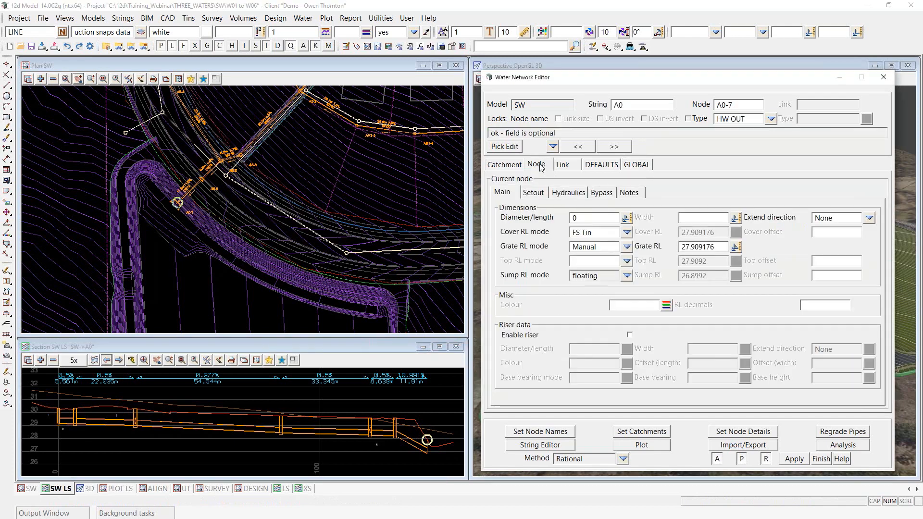
pyautogui.click(574, 195)
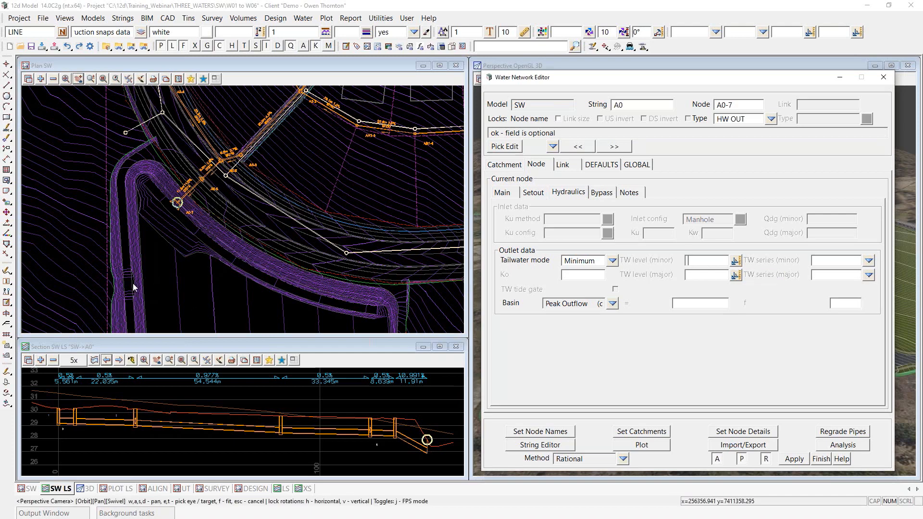
# Step: Set A0-7's minor tailwater from the basin string's level and the major tailwater to 28.8
pyautogui.click(734, 261)
pyautogui.moveTo(796, 283)
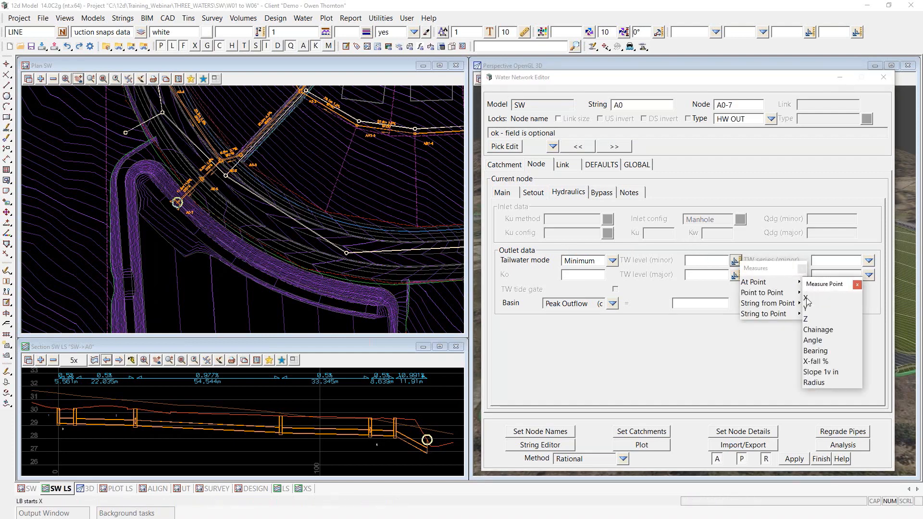
pyautogui.click(805, 319)
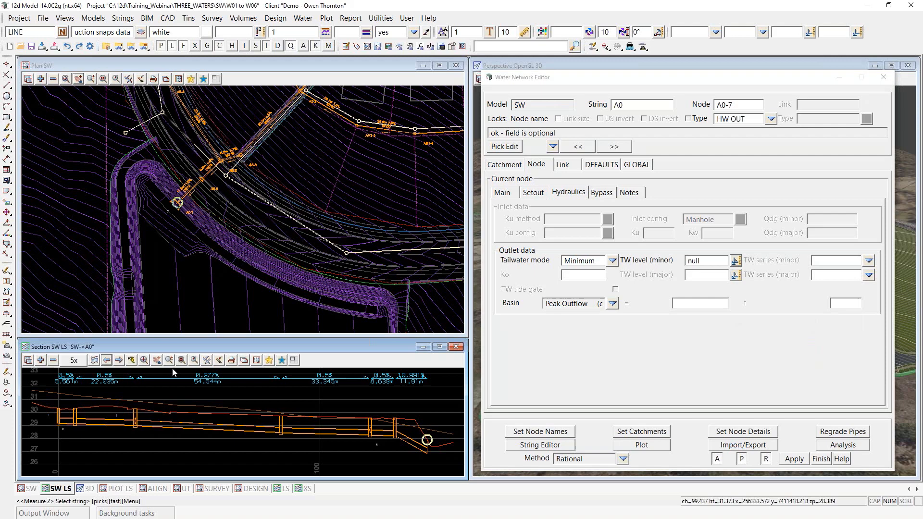
pyautogui.click(133, 289)
pyautogui.middleClick(134, 289)
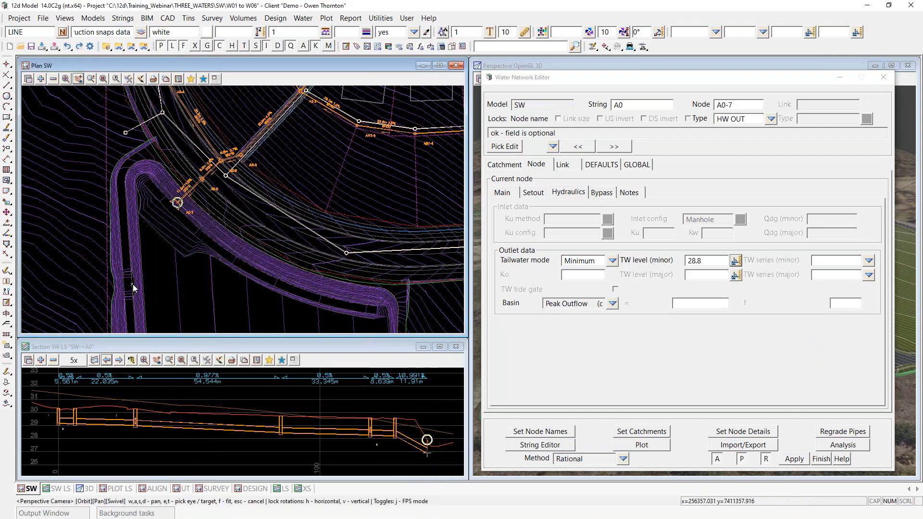
pyautogui.click(698, 274)
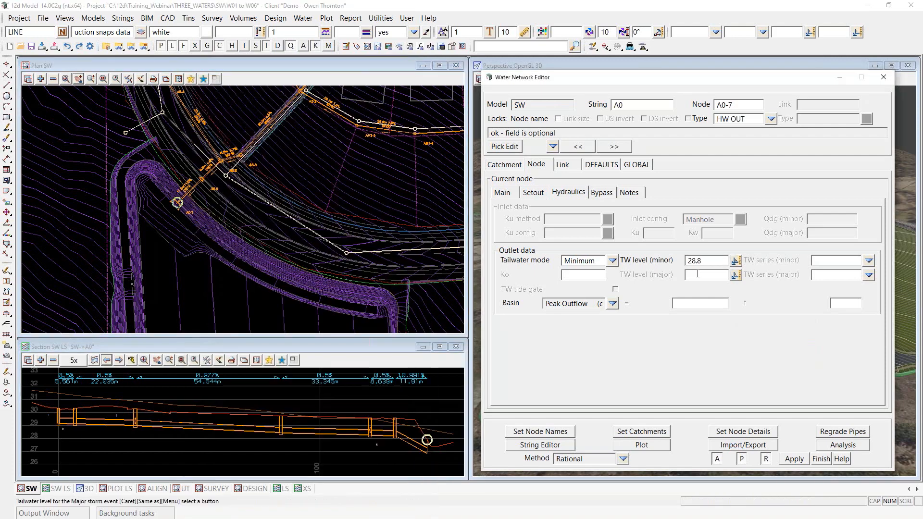
pyautogui.write('28.8')
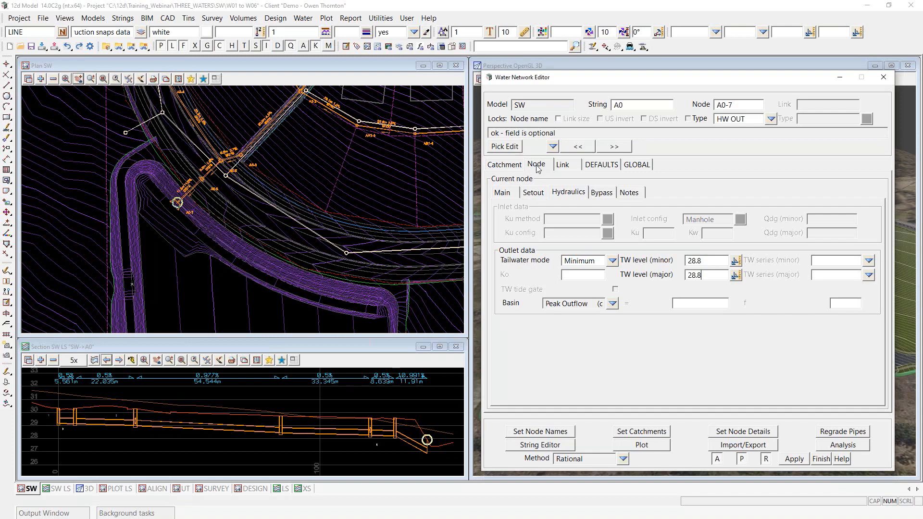
# Step: Show A0-7's Main node page with grate RL 27.909176 and zoom the long section to the outlet
pyautogui.click(507, 193)
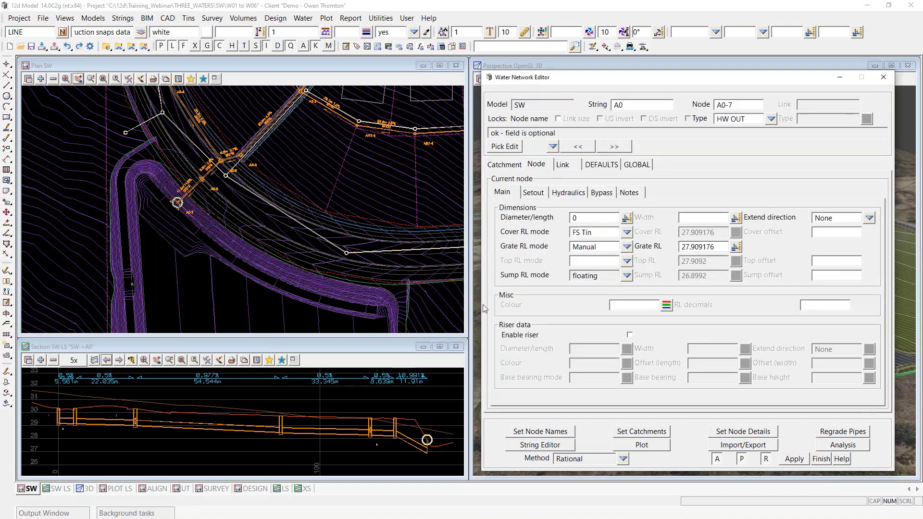
pyautogui.scroll(1, 443, 440)
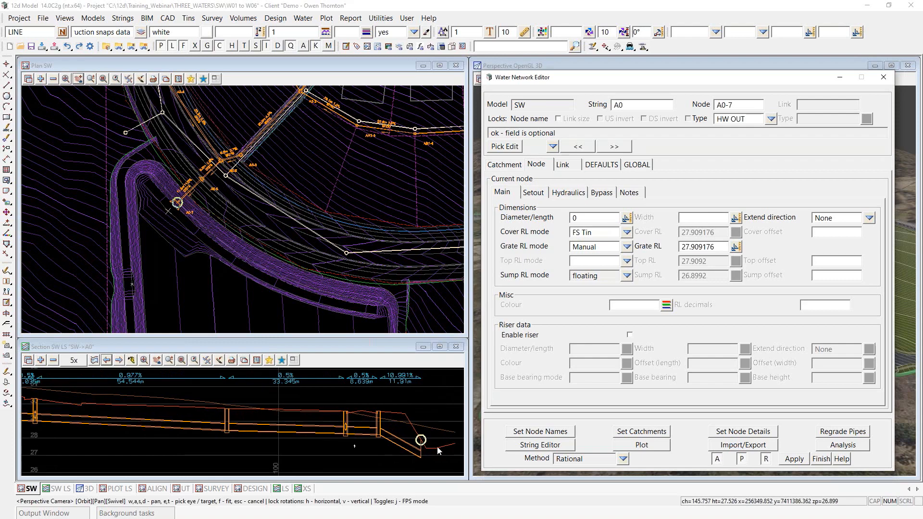
pyautogui.scroll(1, 422, 449)
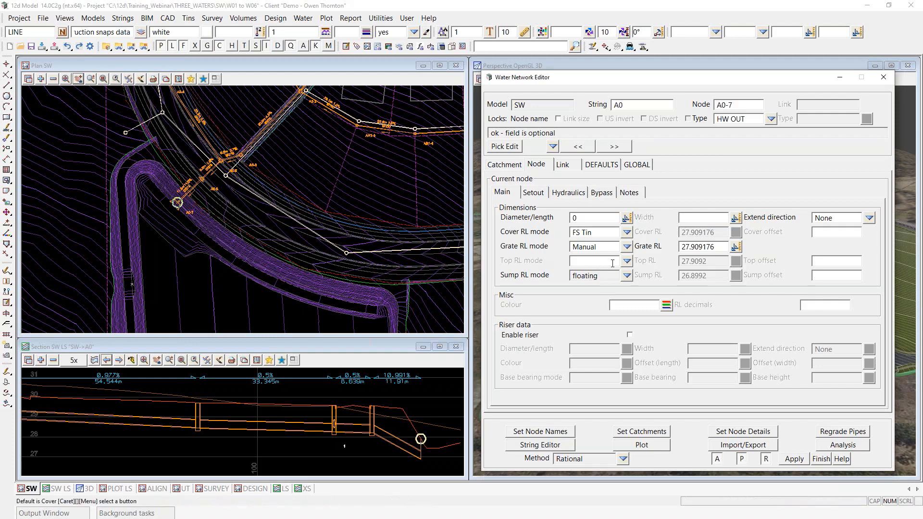
# Step: Change outlet A0-7's grate RL from 27.909176 to 29 and apply it
pyautogui.doubleClick(716, 247)
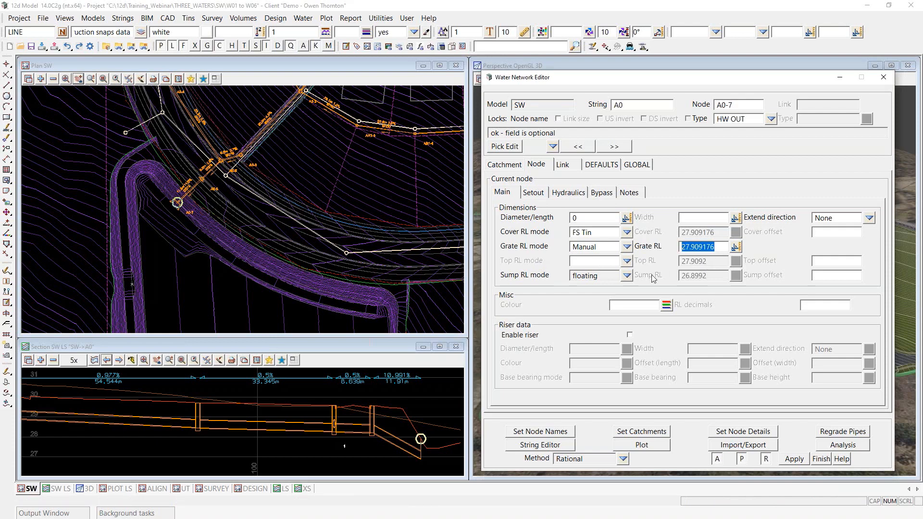
pyautogui.write('29')
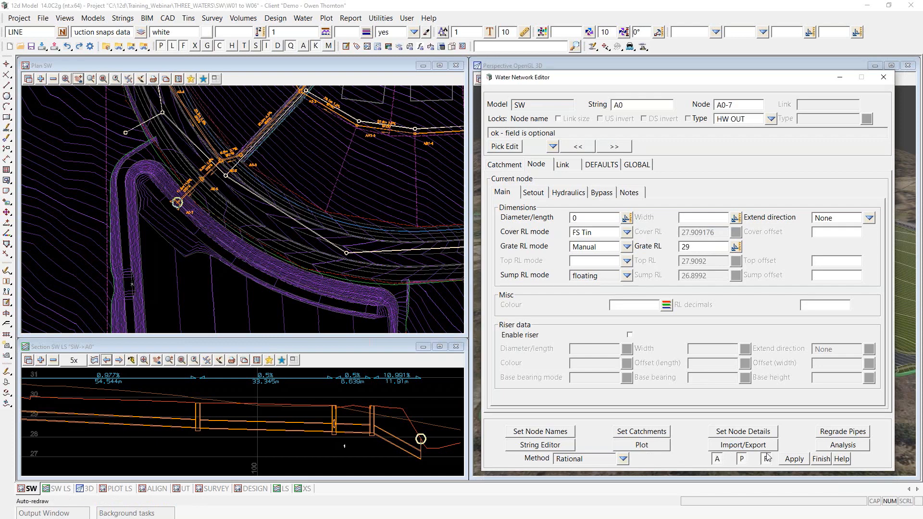
pyautogui.click(794, 459)
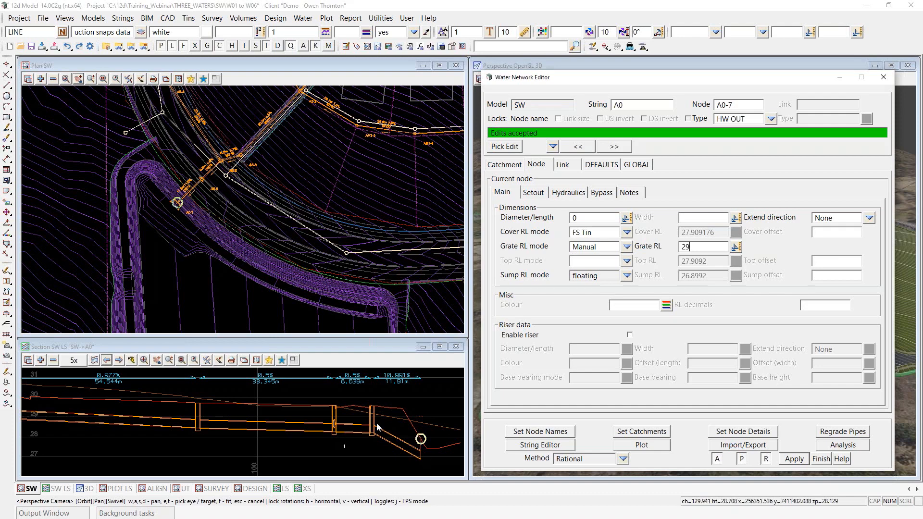
# Step: Show link details from node A0-6: the 0.375 circular pipe to A0-7
pyautogui.click(562, 165)
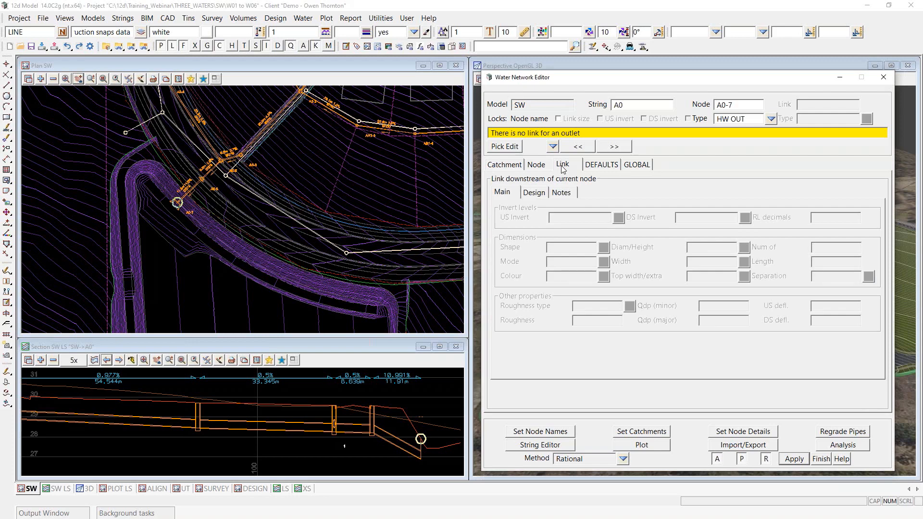
pyautogui.click(578, 147)
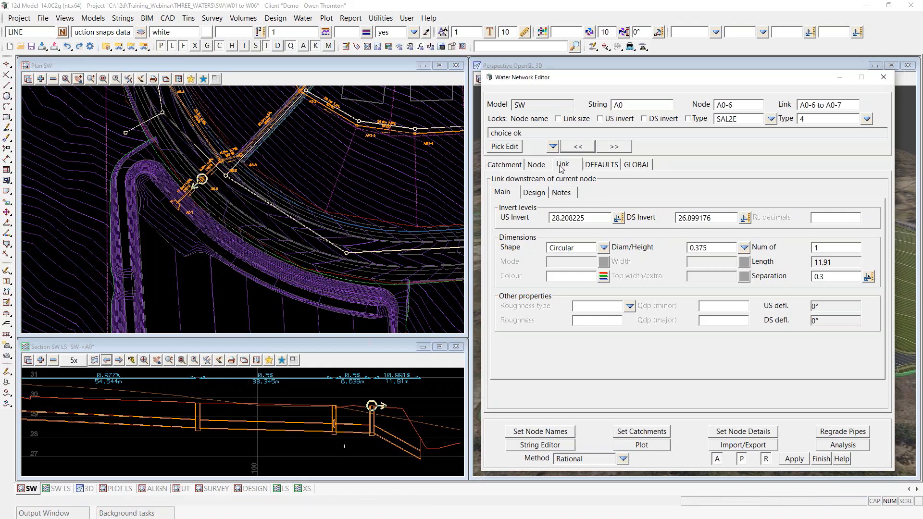
# Step: Display the Design page for link A0-6 to A0-7, with empty invert design values
pyautogui.click(539, 194)
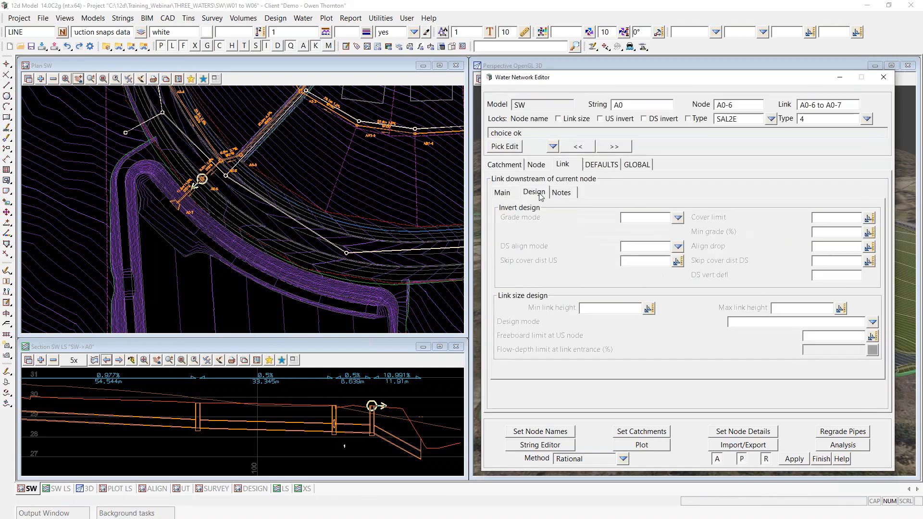
pyautogui.click(565, 164)
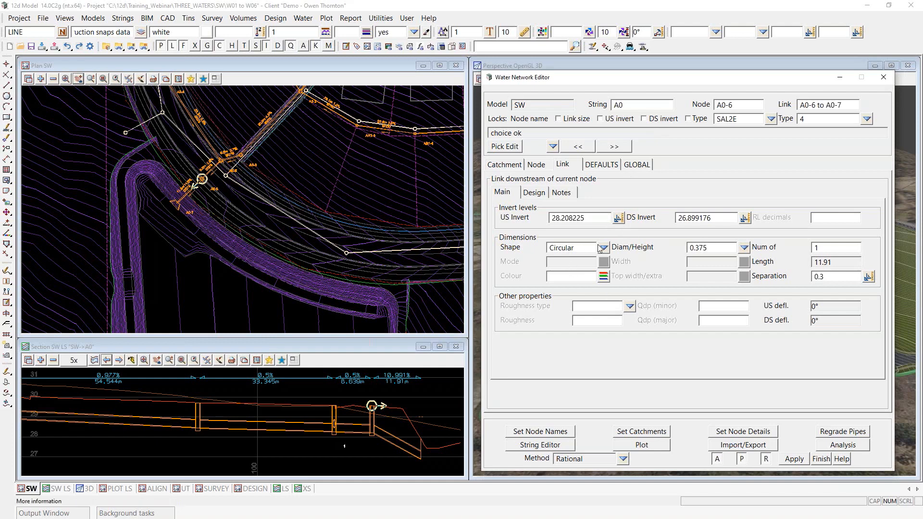
pyautogui.click(541, 192)
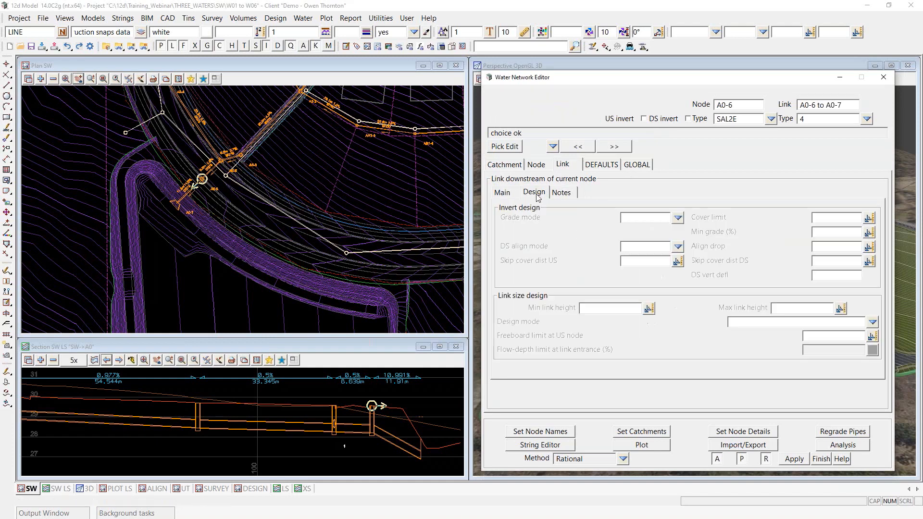
# Step: Give link A0-6 to A0-7 Min Grade and skip cover DS 6, regrade, then go to A0-7
pyautogui.click(678, 217)
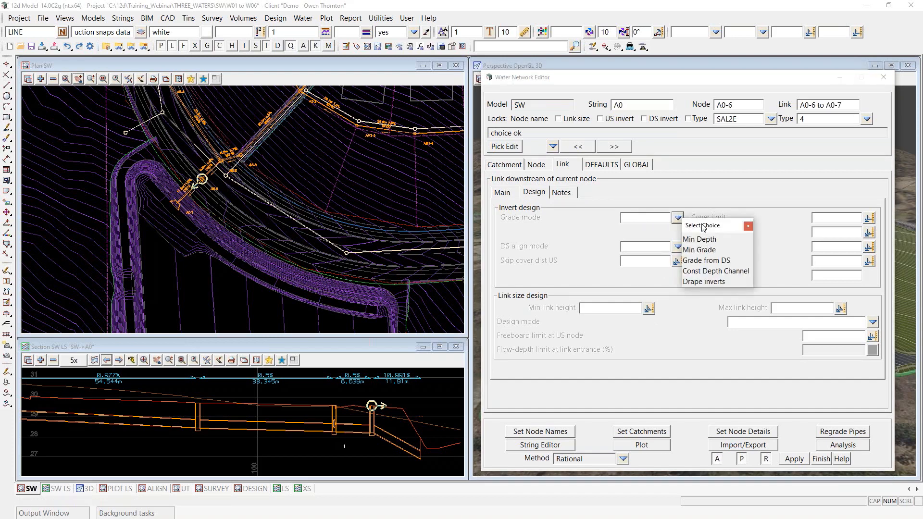
pyautogui.moveTo(706, 226); pyautogui.dragTo(692, 265)
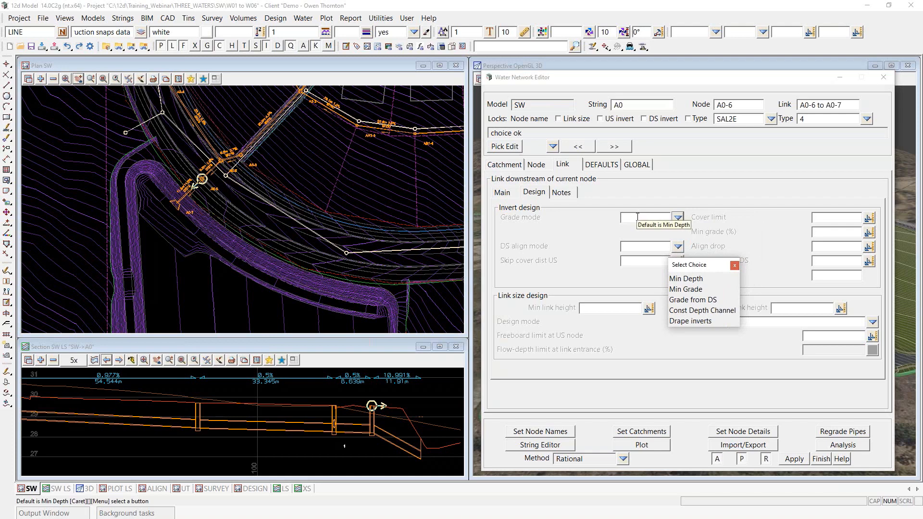
pyautogui.click(688, 290)
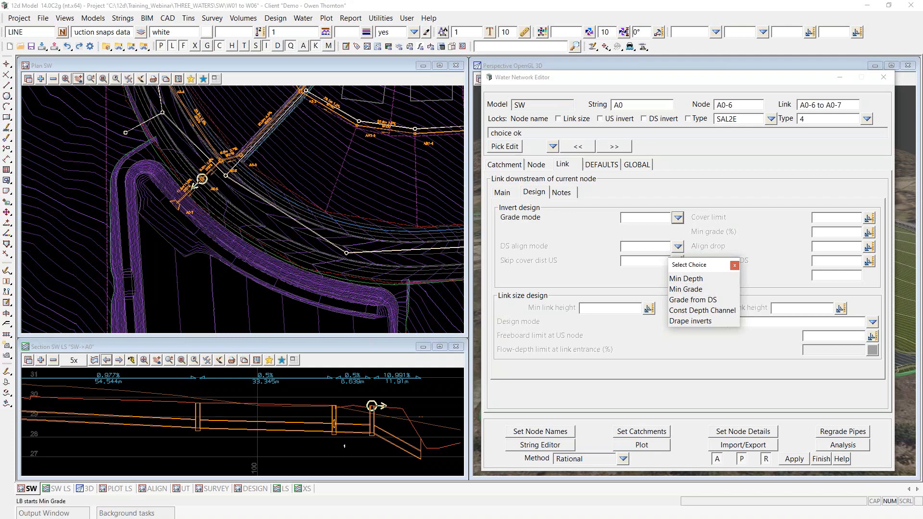
pyautogui.click(735, 266)
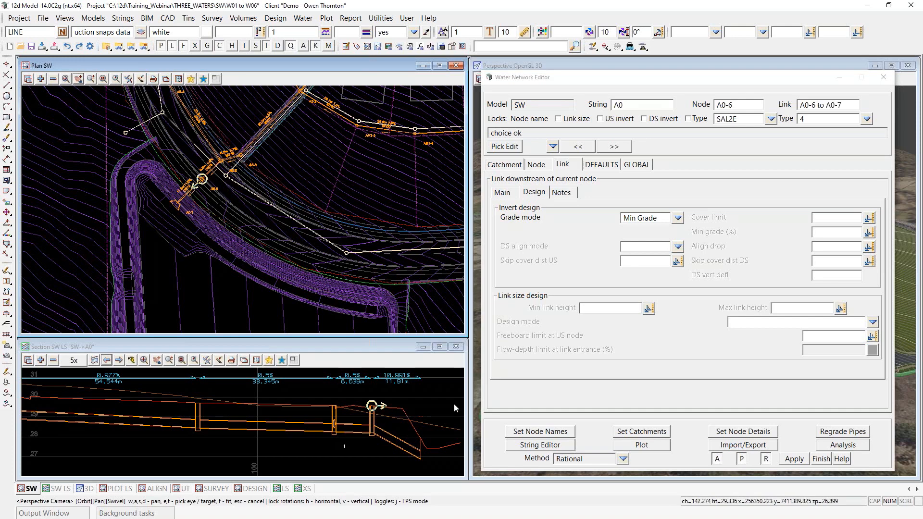
pyautogui.click(822, 261)
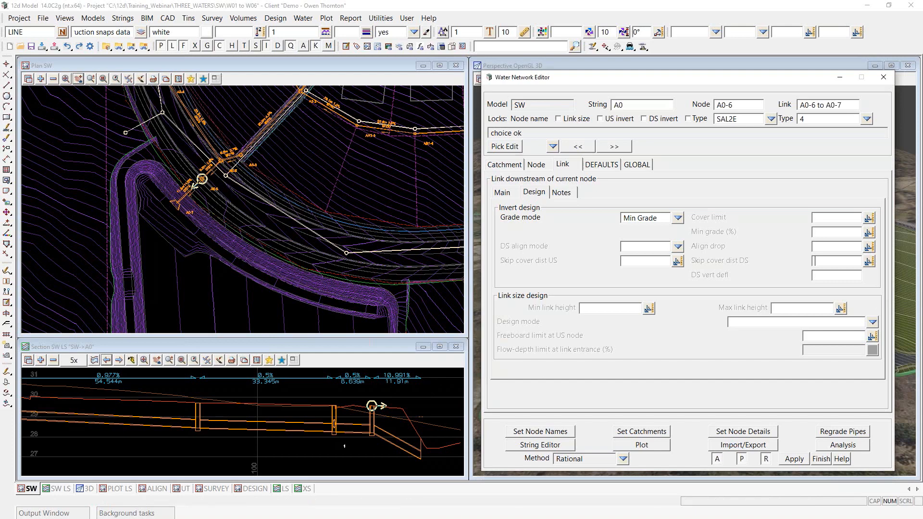
pyautogui.write('6')
pyautogui.click(831, 435)
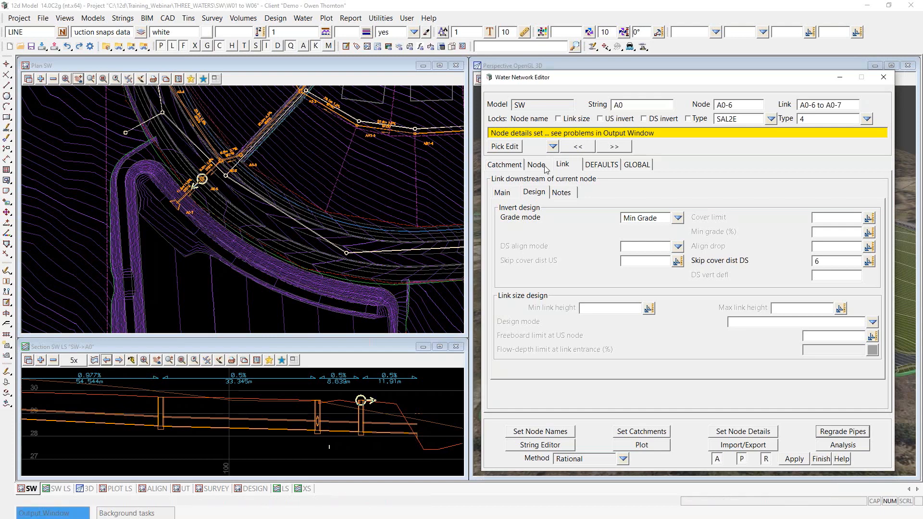
pyautogui.click(622, 145)
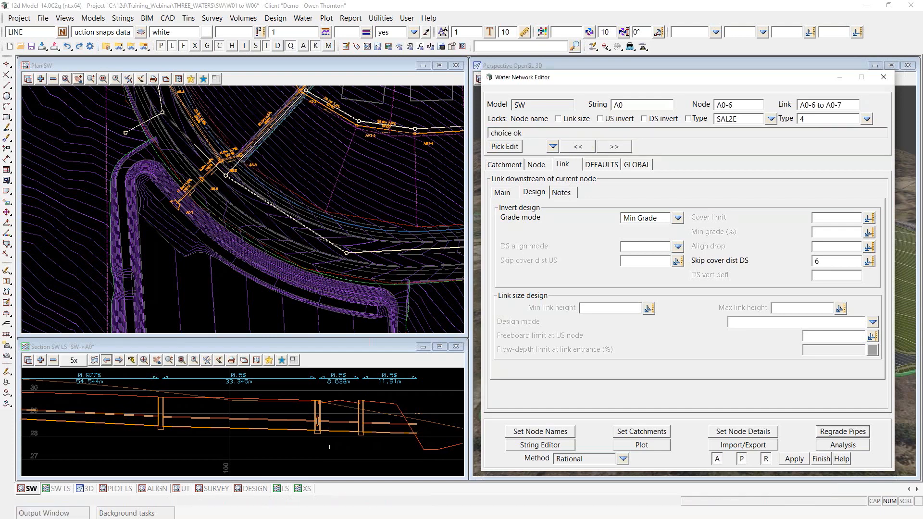
# Step: Set outlet A0-7's Cover RL mode to Max Obvert and apply the node details
pyautogui.click(532, 168)
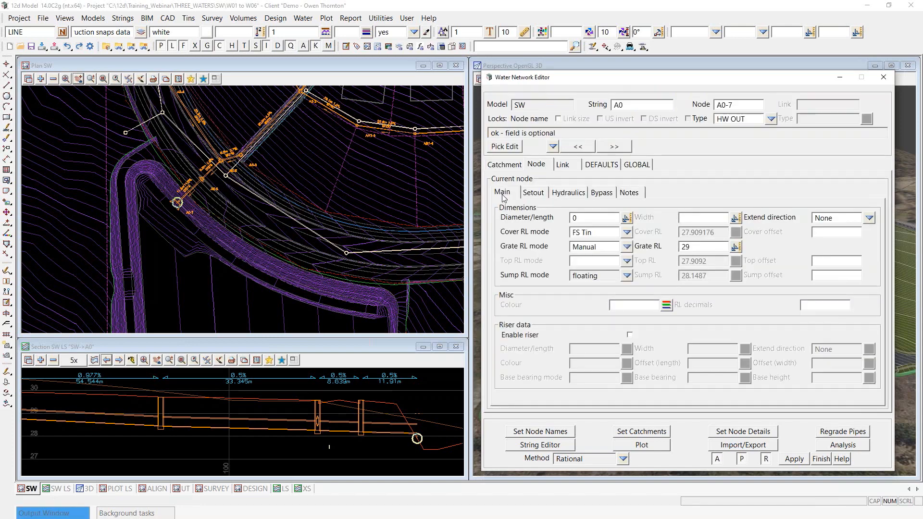
pyautogui.scroll(2, 417, 437)
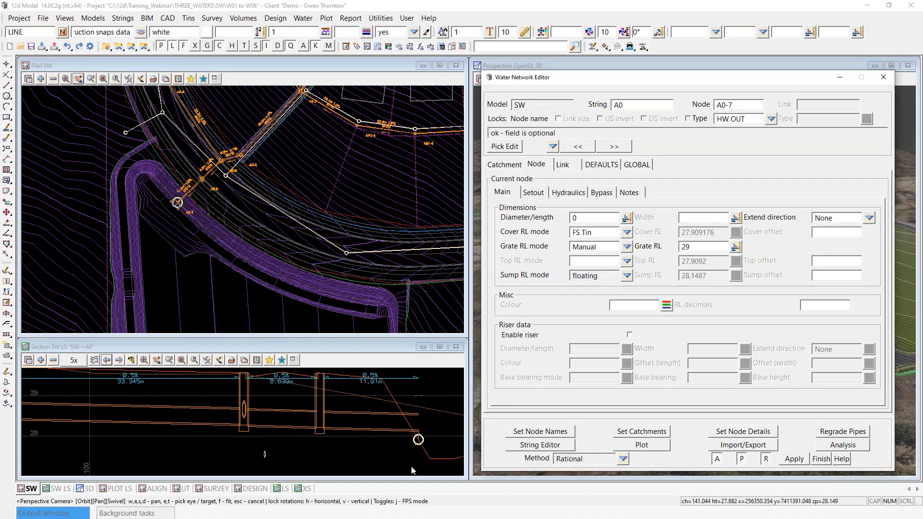
pyautogui.scroll(-1, 391, 462)
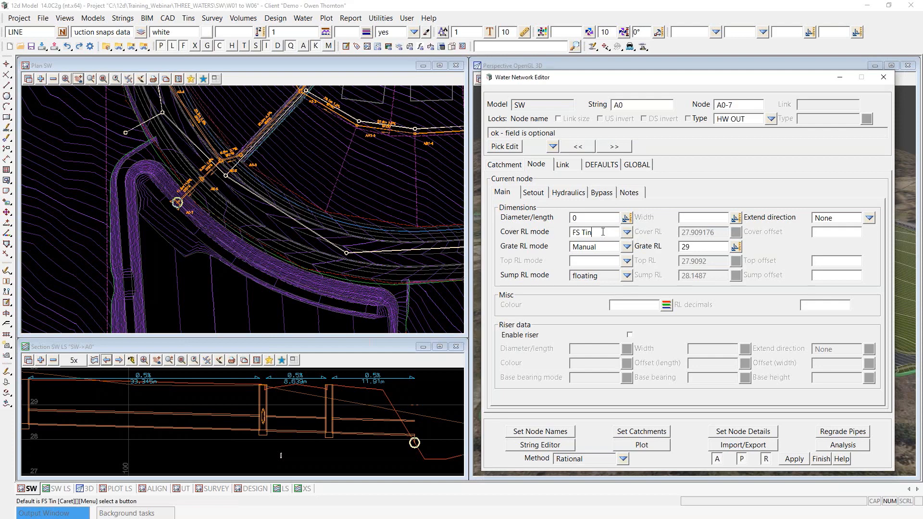
pyautogui.click(627, 233)
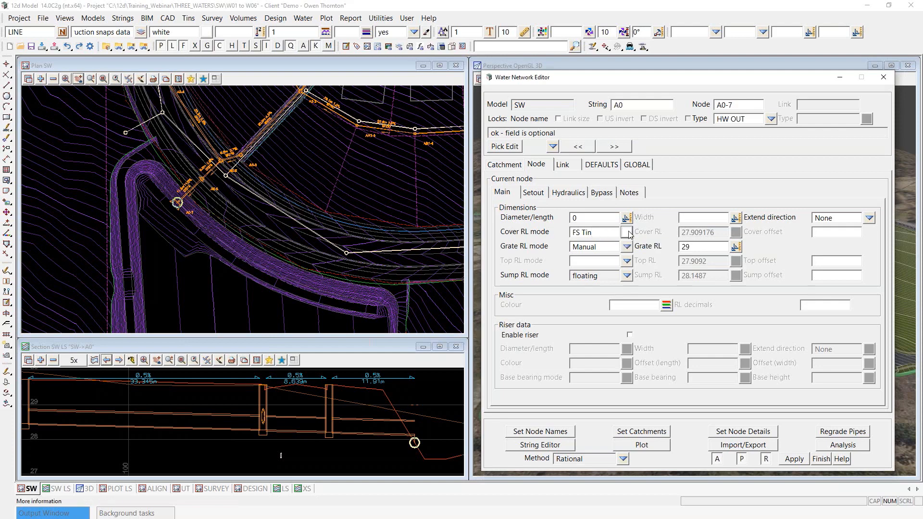
pyautogui.click(651, 296)
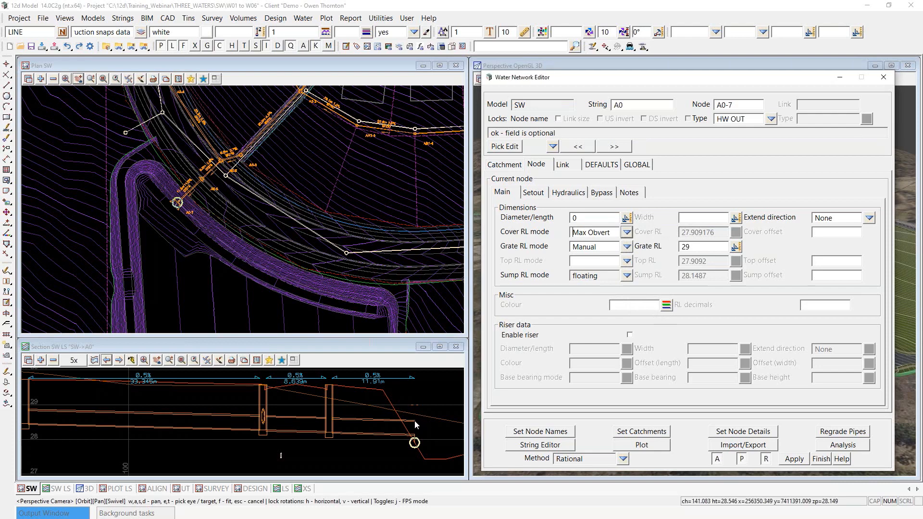
pyautogui.click(743, 431)
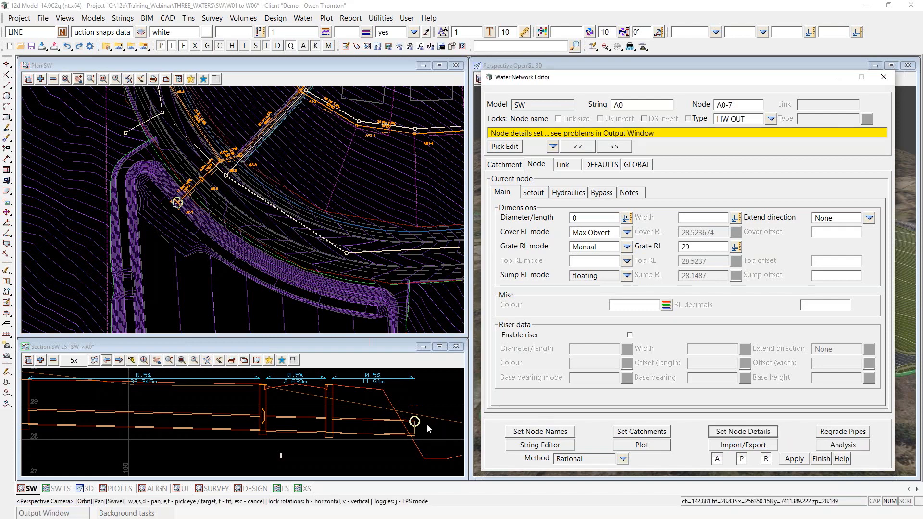
pyautogui.scroll(-2, 307, 440)
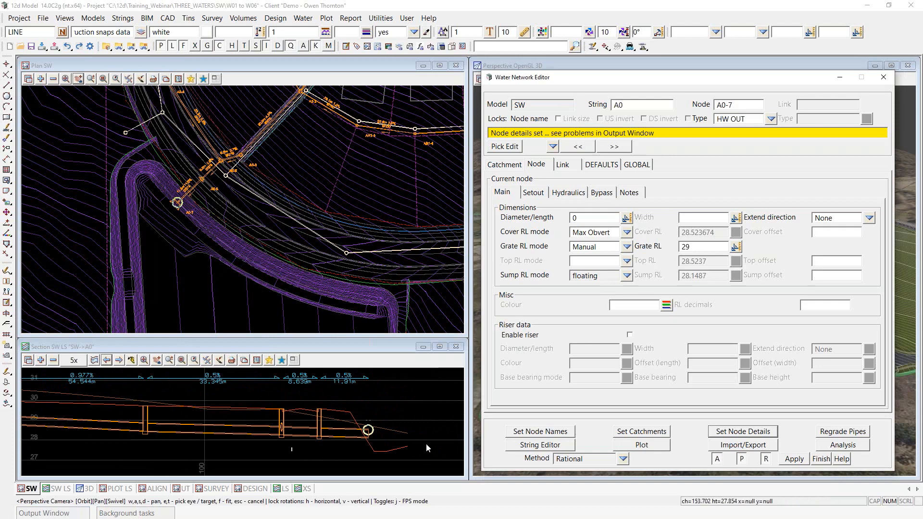
pyautogui.scroll(2, 422, 444)
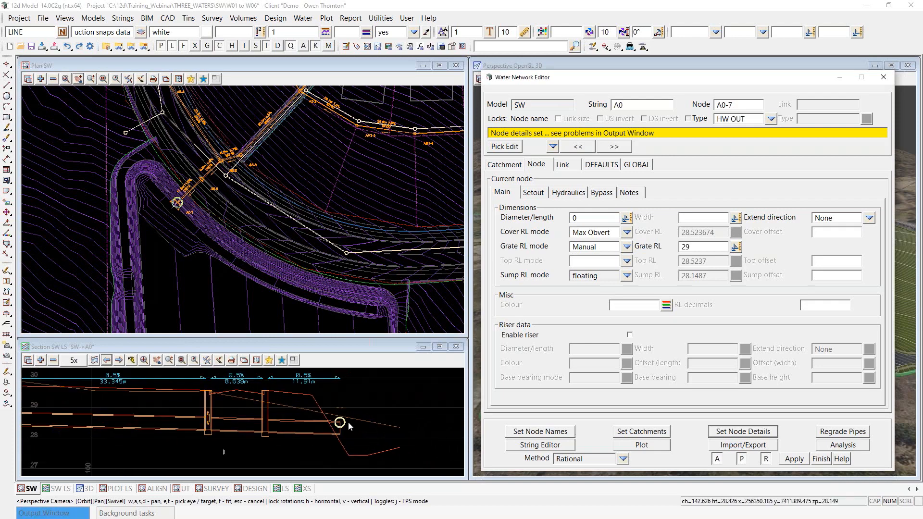
pyautogui.scroll(2, 341, 427)
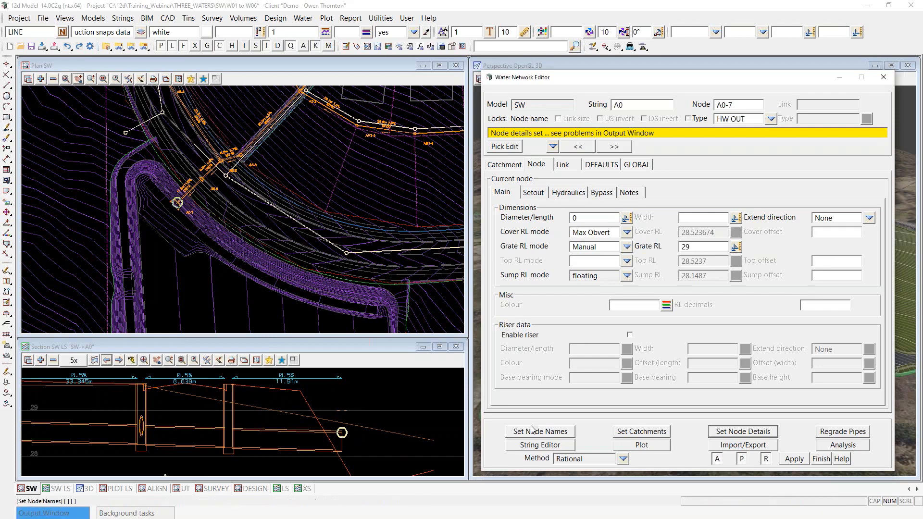
# Step: Extend the end of the A0 pipe string out to the outlet location
pyautogui.click(548, 446)
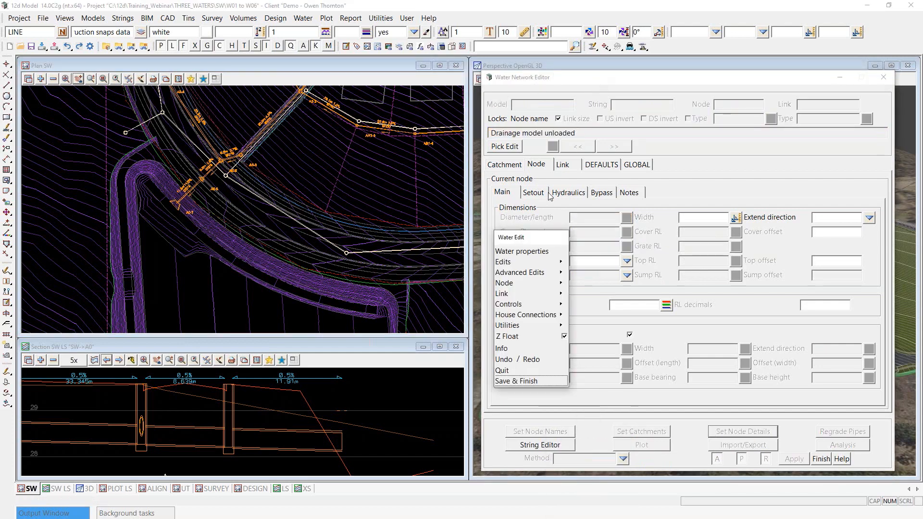
pyautogui.moveTo(534, 242); pyautogui.dragTo(402, 184)
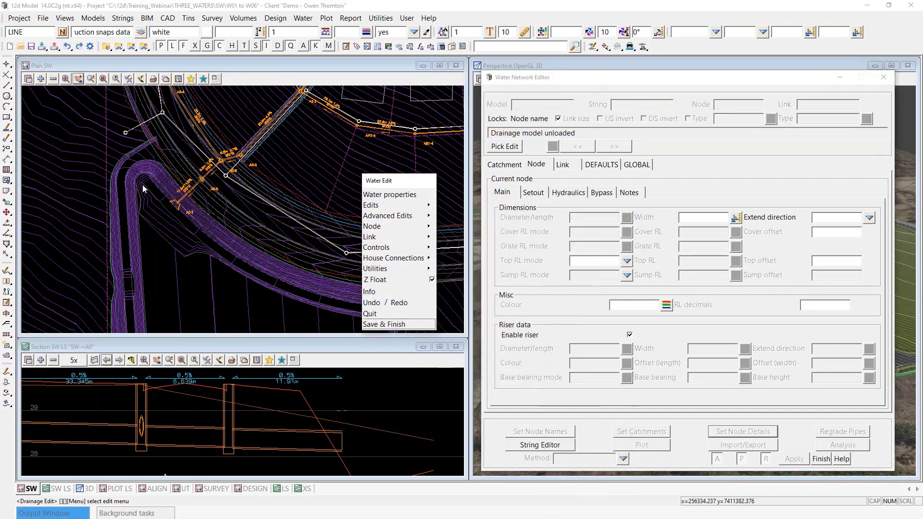
pyautogui.scroll(2, 149, 188)
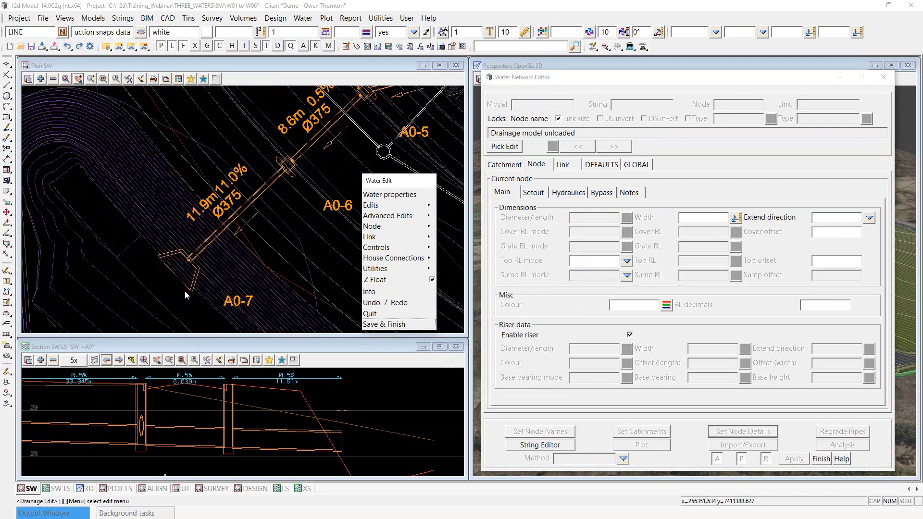
pyautogui.click(428, 207)
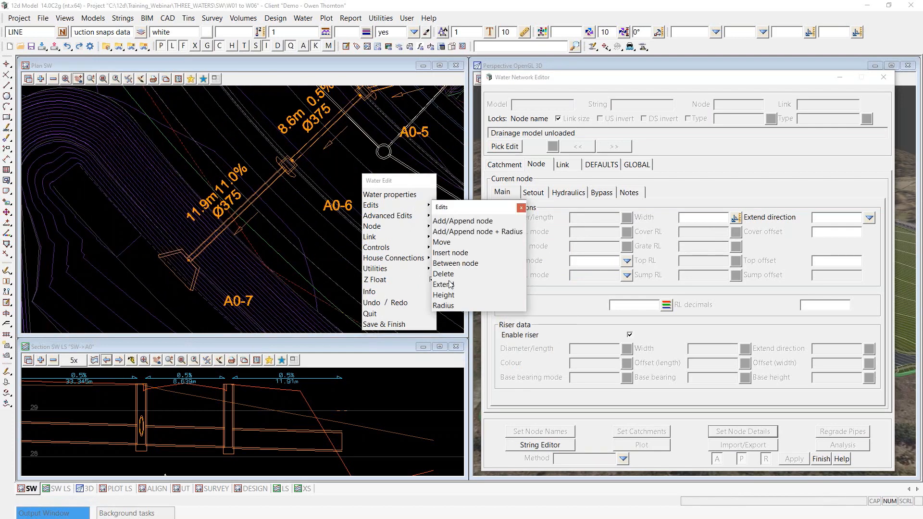
pyautogui.click(448, 286)
pyautogui.scroll(2, 196, 255)
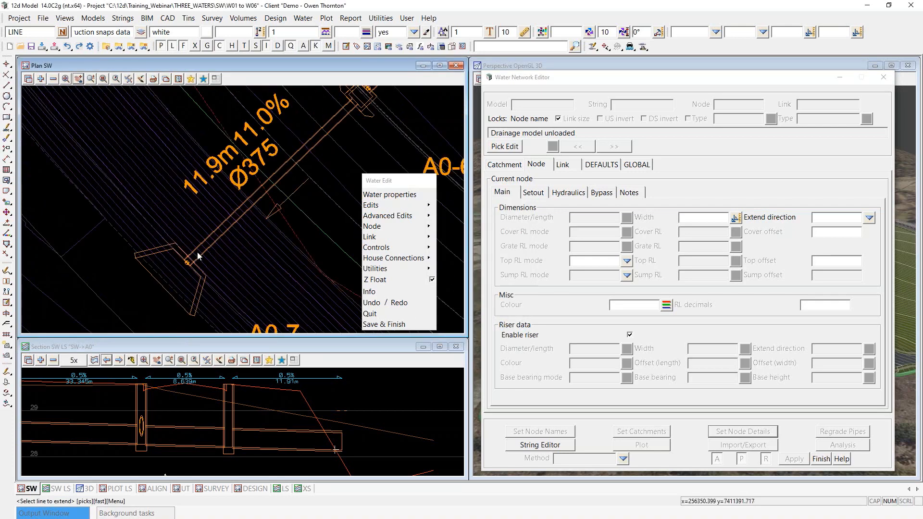
pyautogui.click(198, 255)
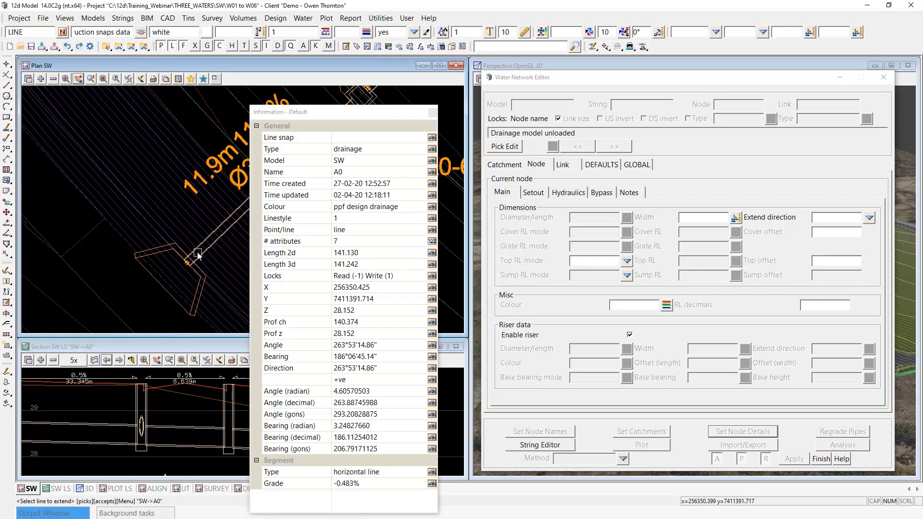
pyautogui.middleClick(197, 256)
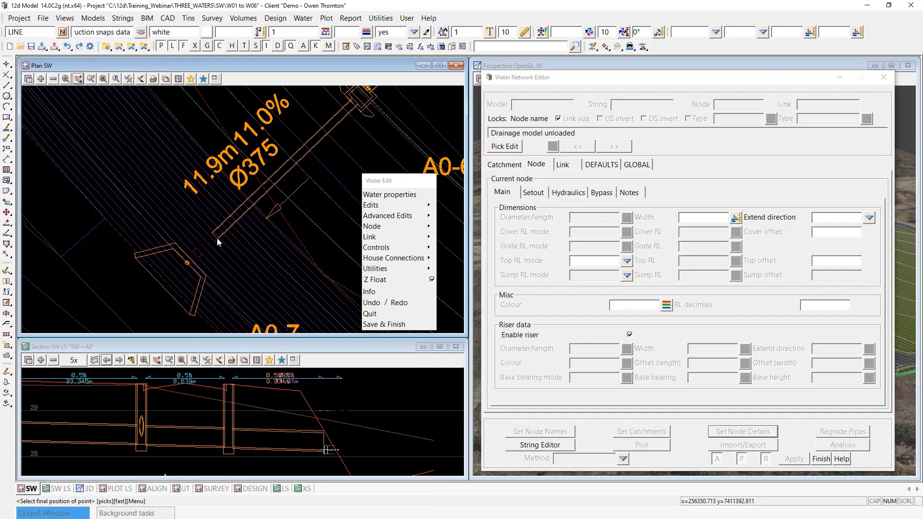
pyautogui.click(217, 238)
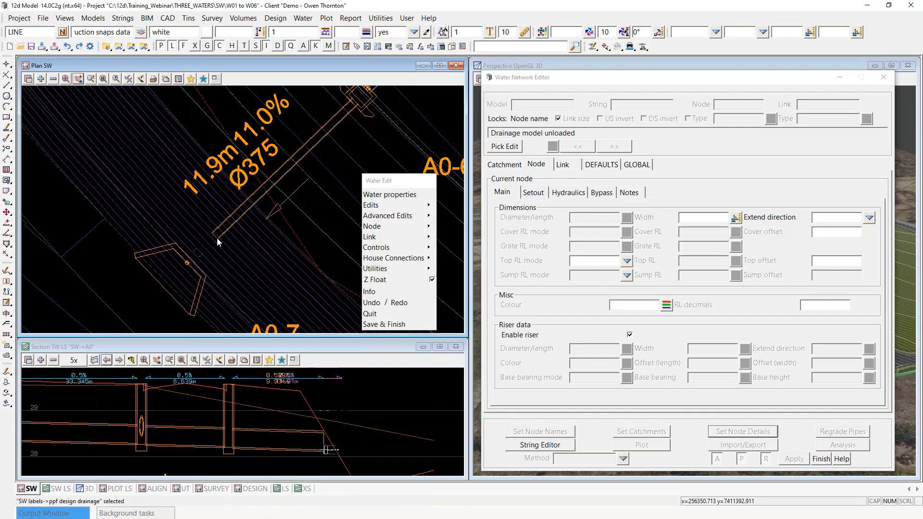
# Step: Save and finish the SW->A0 string edit, confirming with Yes
pyautogui.scroll(-1, 158, 208)
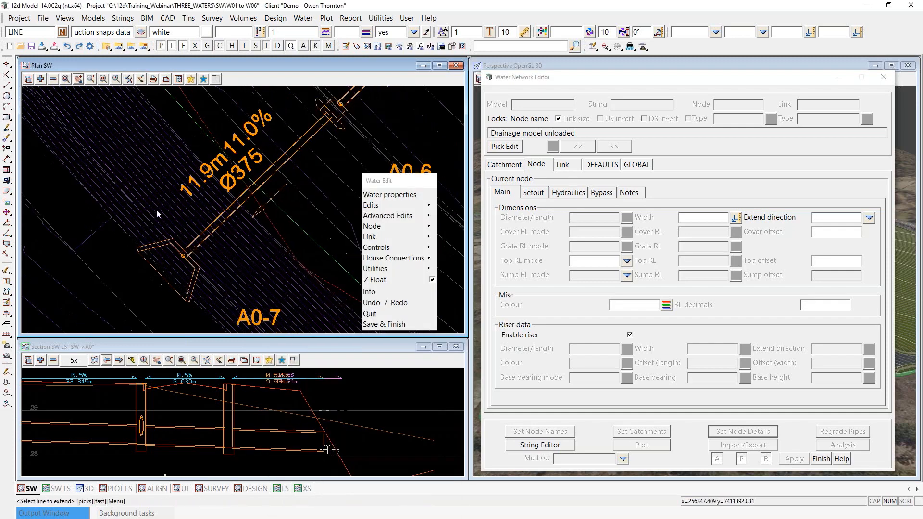
pyautogui.scroll(2, 209, 234)
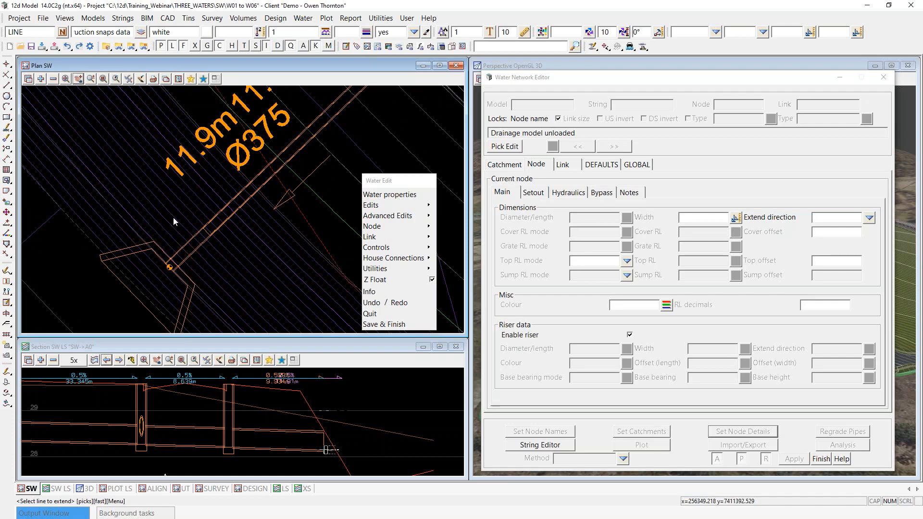
pyautogui.scroll(-1, 171, 186)
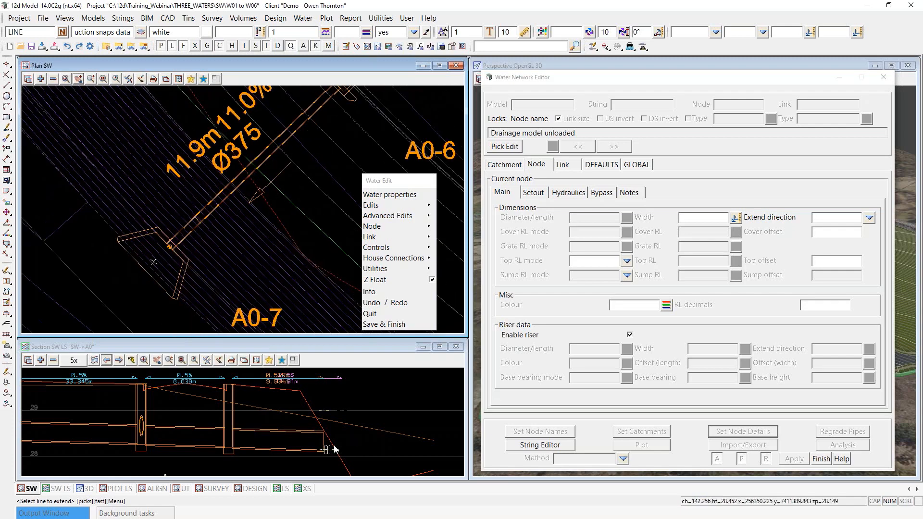
pyautogui.scroll(1, 319, 448)
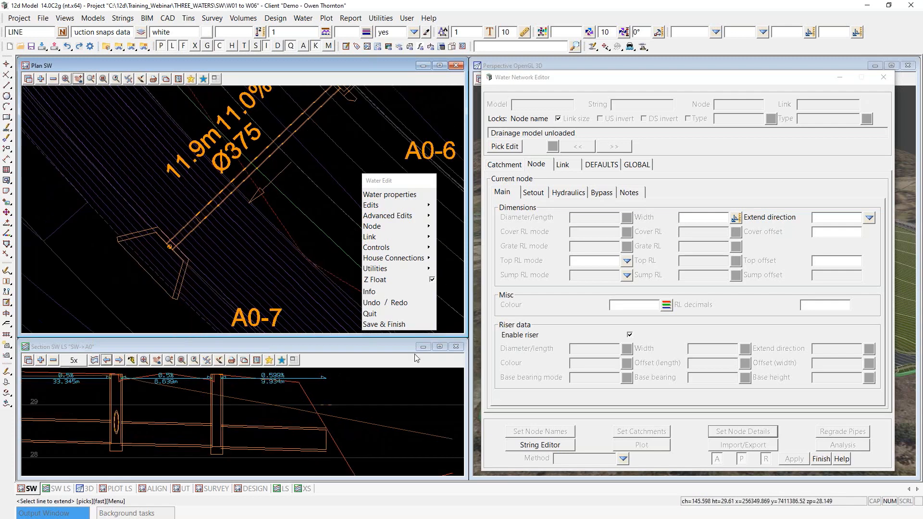
pyautogui.click(394, 324)
pyautogui.click(424, 359)
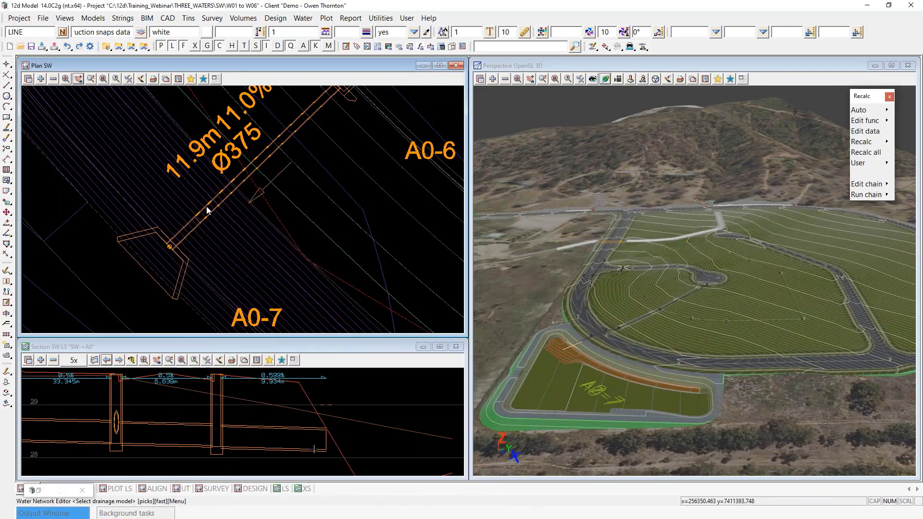
# Step: Reload the A0 drainage network and recalculate node levels, resetting the pipe inverts
pyautogui.click(198, 220)
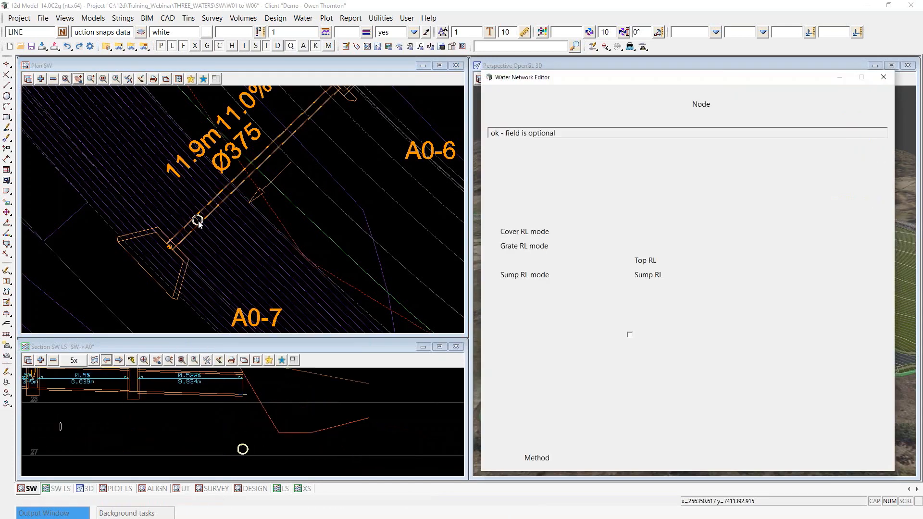
pyautogui.scroll(-2, 302, 449)
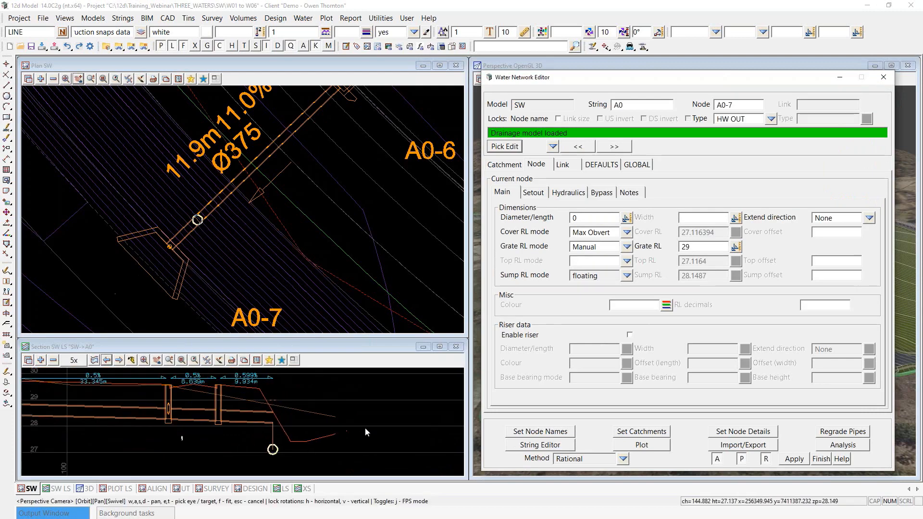
pyautogui.click(764, 430)
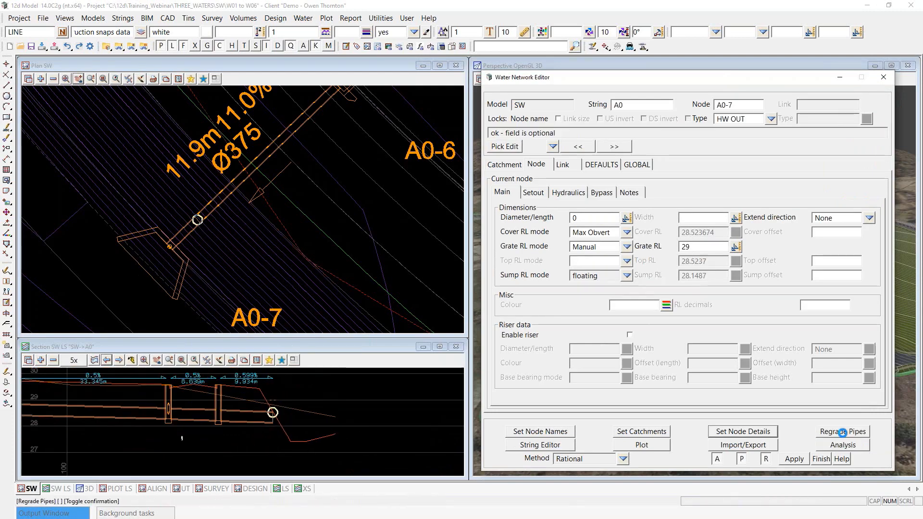
# Step: Regenerate plan and long-section annotations, then advance to the slide on linking design strings to nodes
pyautogui.click(650, 445)
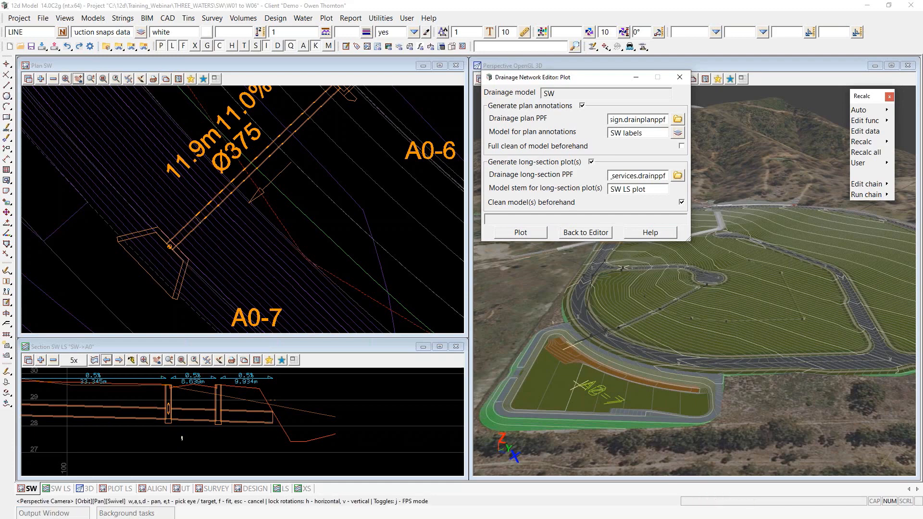
pyautogui.click(524, 235)
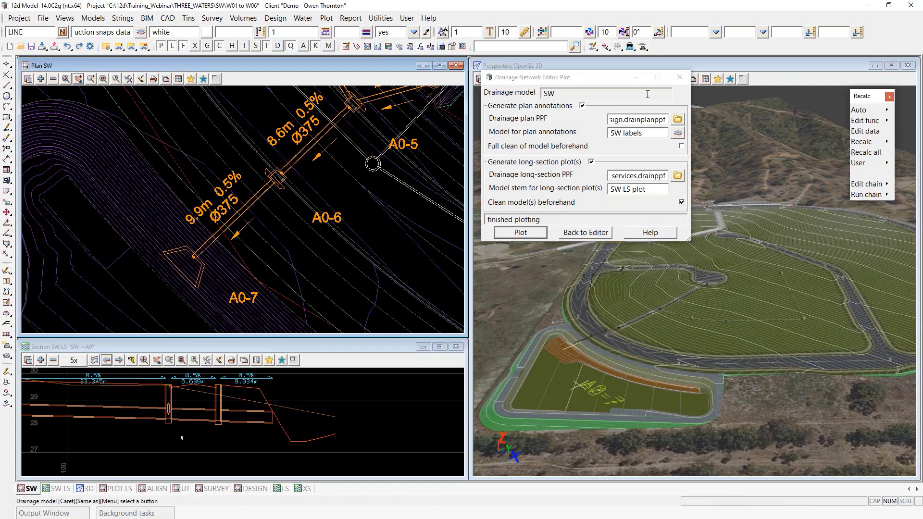
pyautogui.click(681, 78)
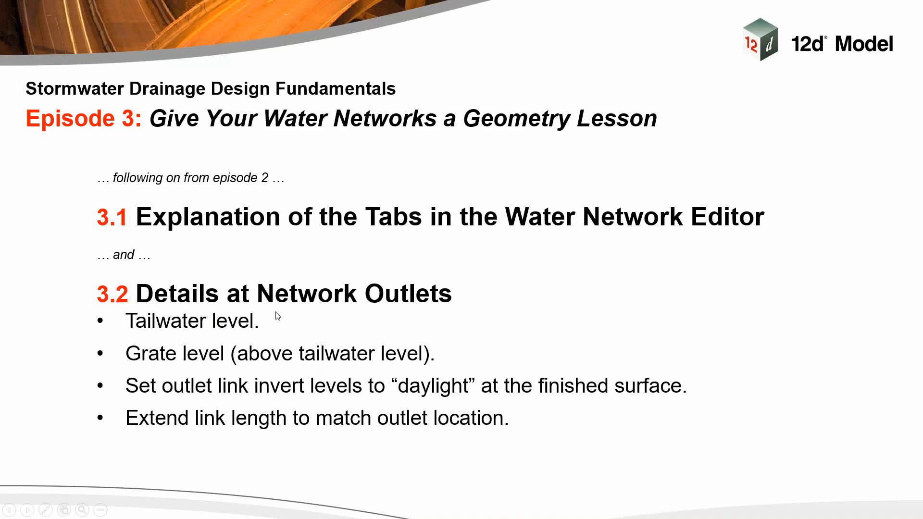
pyautogui.click(306, 338)
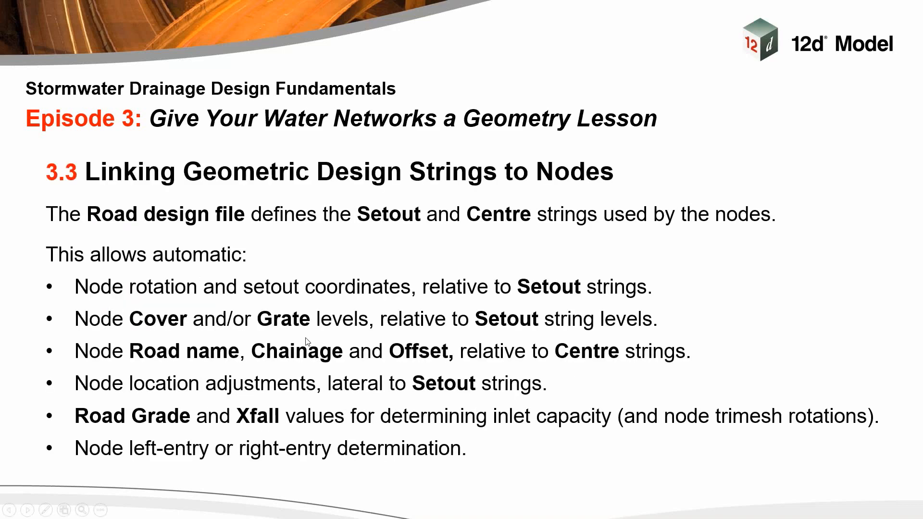
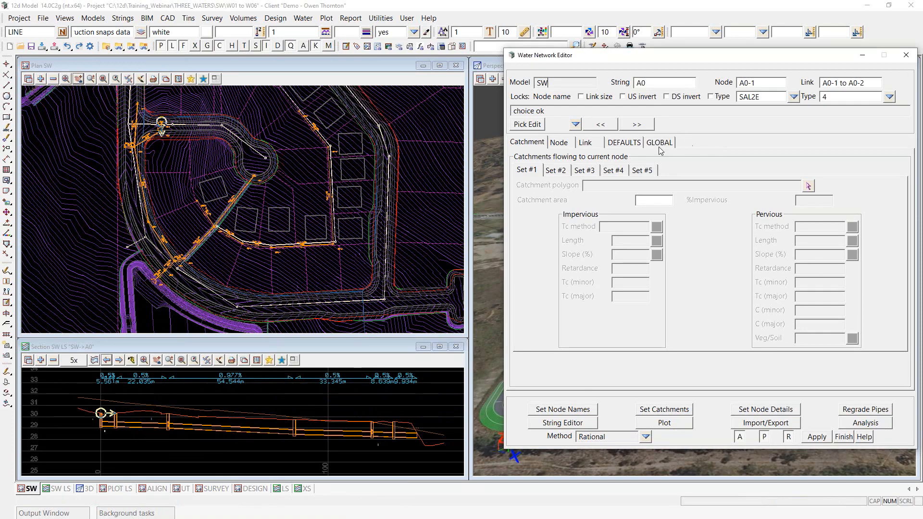
# Step: Show the global Utility Models settings with road design file $CUSTOMER_LIB\SW.road_des, zoomed onto pipes A0-5 to A0-7
pyautogui.click(660, 144)
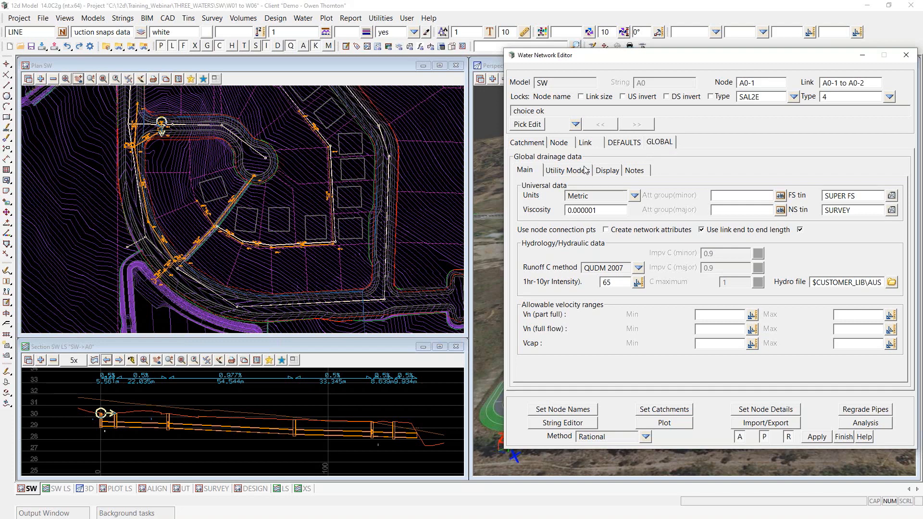
pyautogui.click(569, 172)
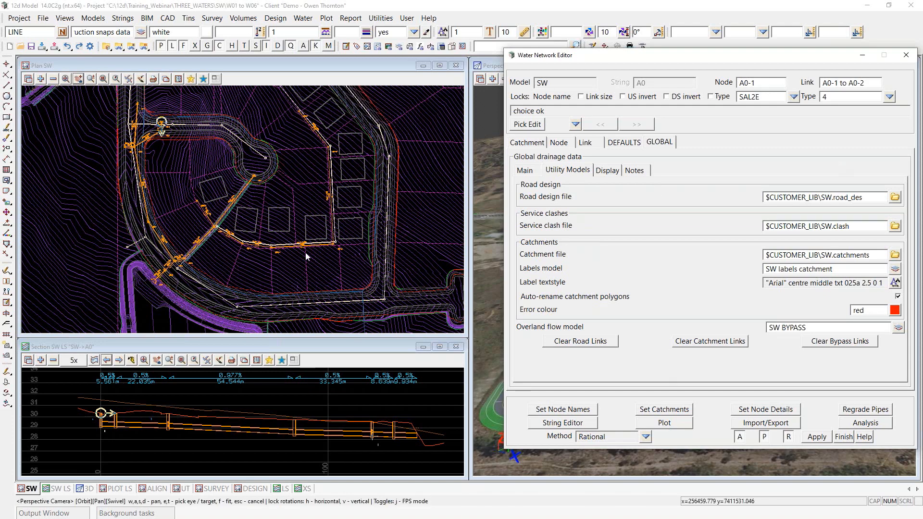
pyautogui.scroll(1, 111, 297)
pyautogui.scroll(2, 112, 297)
pyautogui.scroll(2, 239, 276)
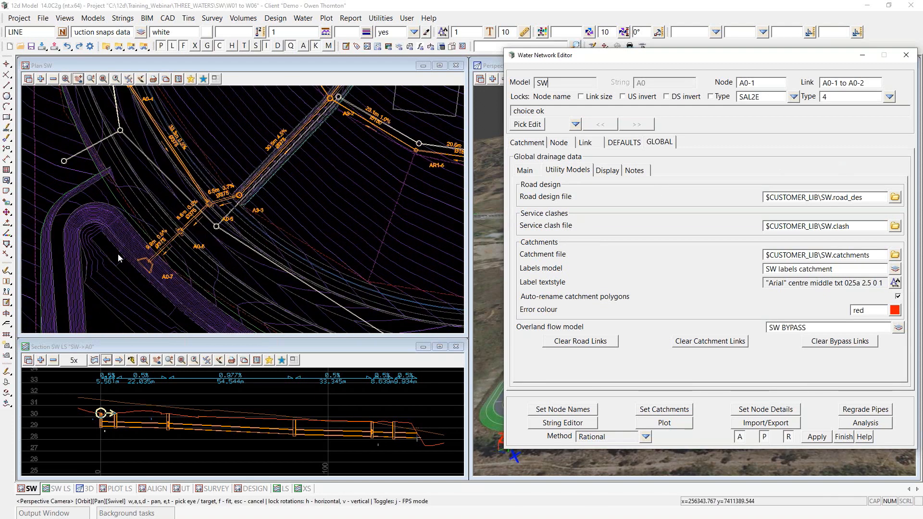
pyautogui.scroll(2, 118, 254)
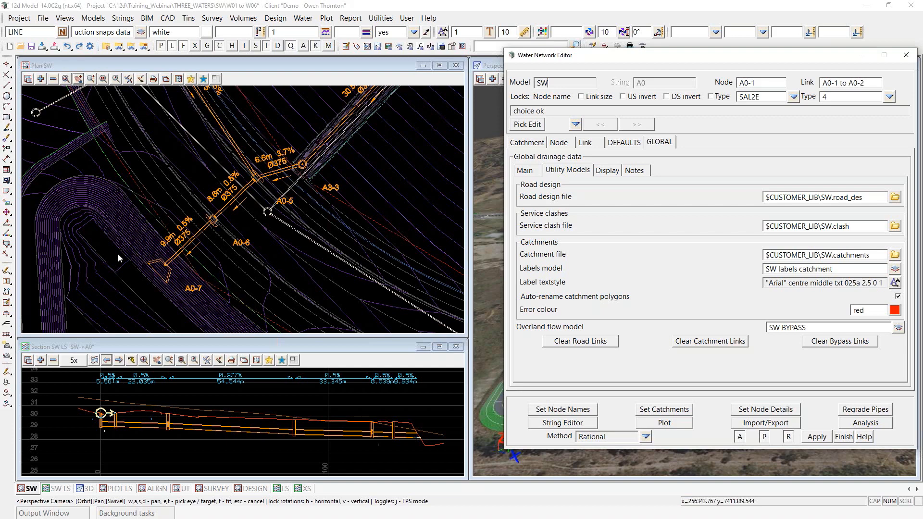
pyautogui.scroll(2, 253, 164)
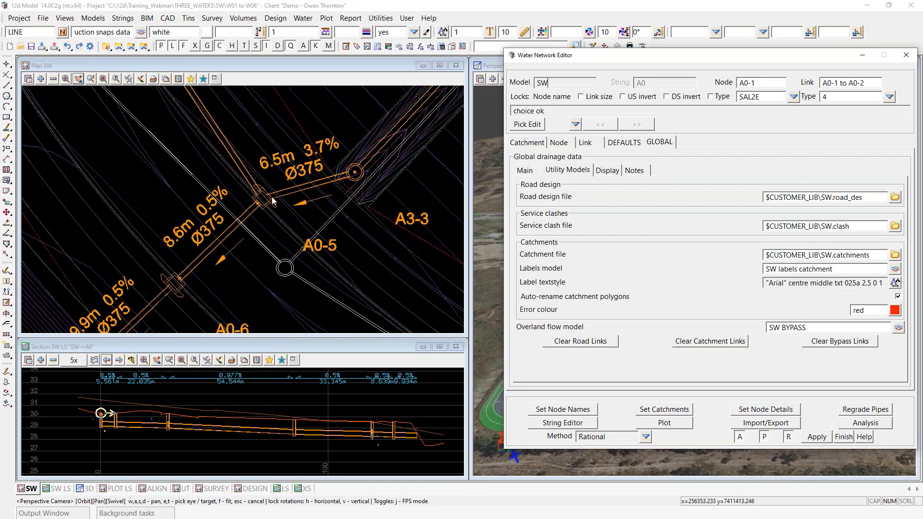
pyautogui.scroll(1, 172, 296)
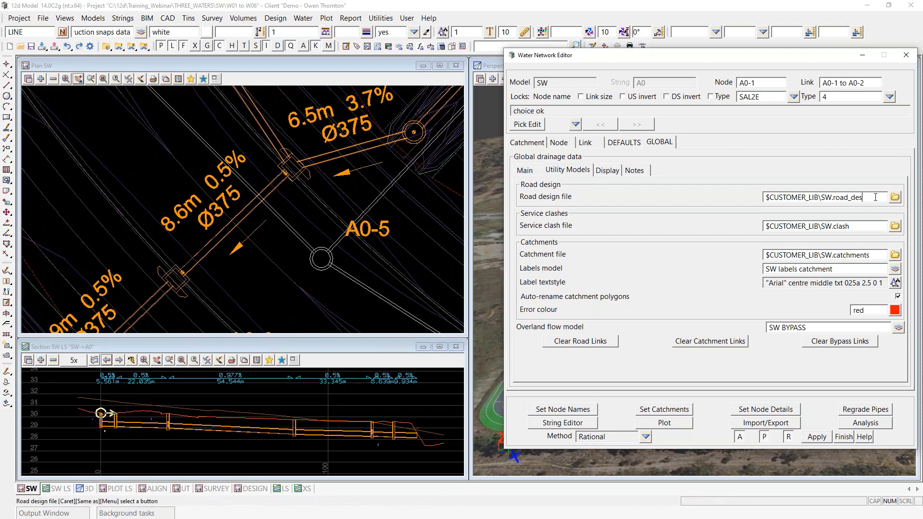
pyautogui.scroll(-3, 141, 211)
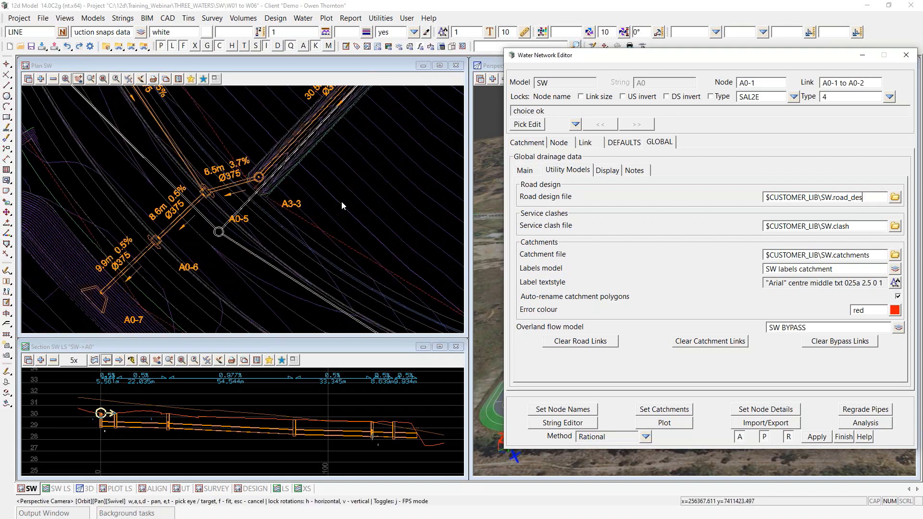
# Step: Clear the road design, service clash, catchment and SW BYPASS overland flow entries, then reapply node details
pyautogui.click(868, 198)
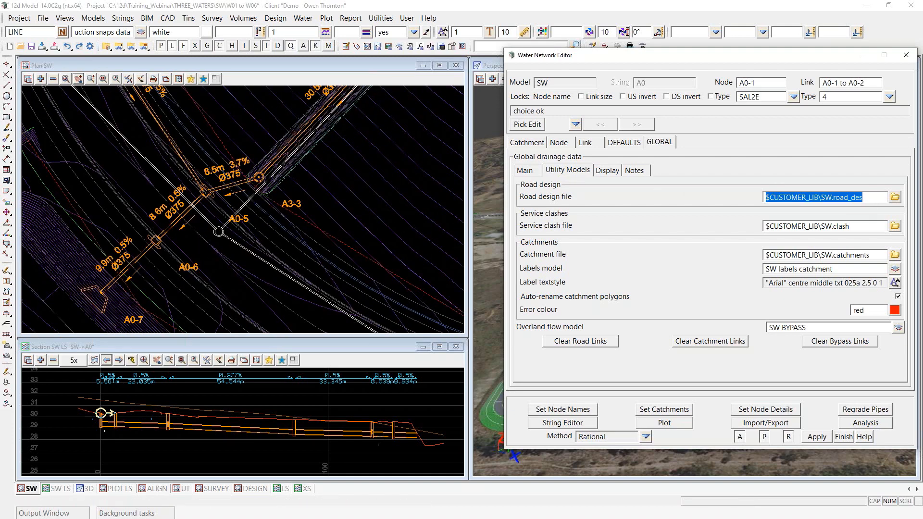
pyautogui.press('Delete')
pyautogui.press('Tab')
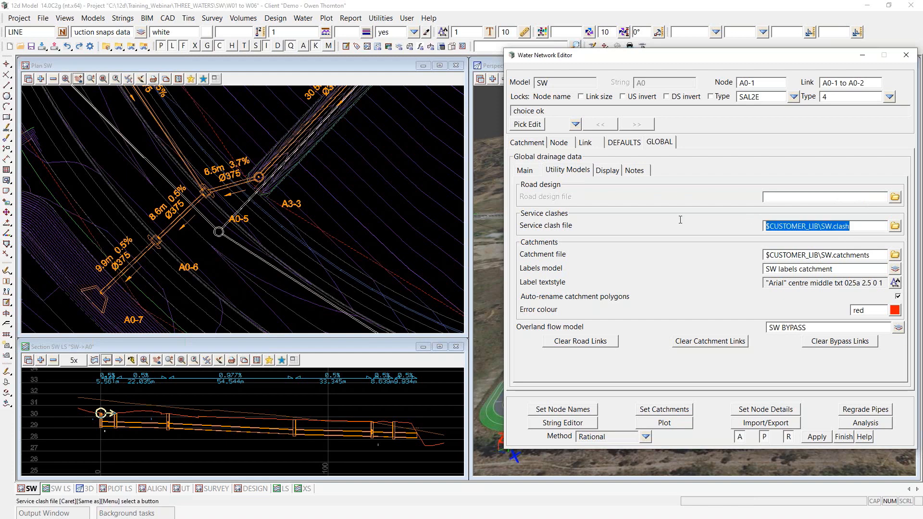
pyautogui.press('Delete')
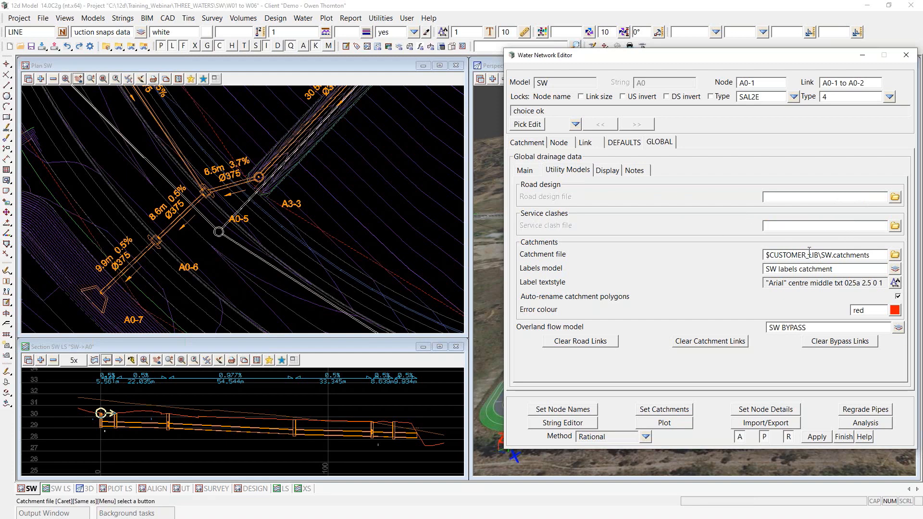
pyautogui.click(882, 256)
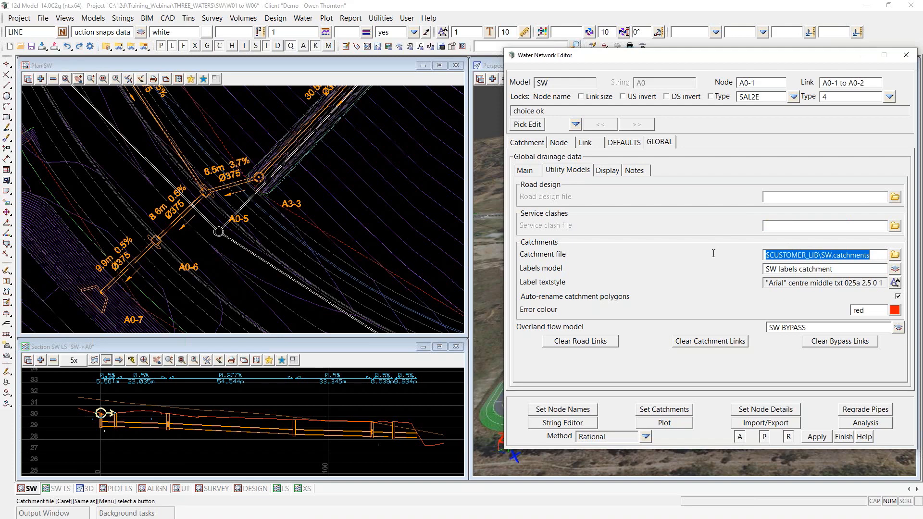
pyautogui.press('Delete')
pyautogui.moveTo(818, 327); pyautogui.dragTo(767, 330)
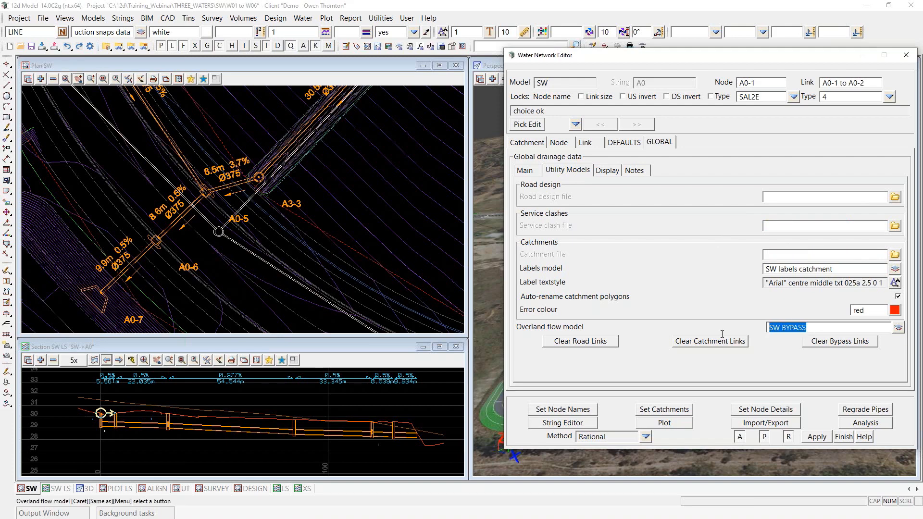
pyautogui.press('Delete')
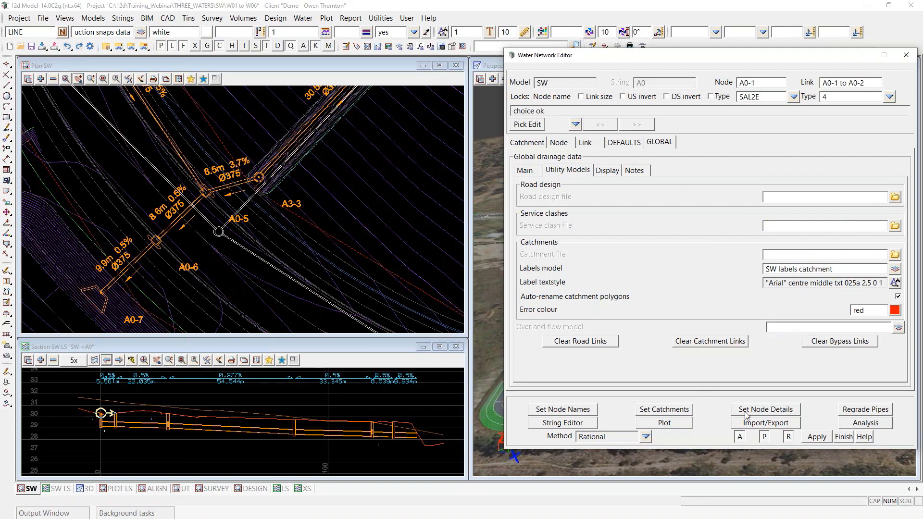
pyautogui.click(773, 413)
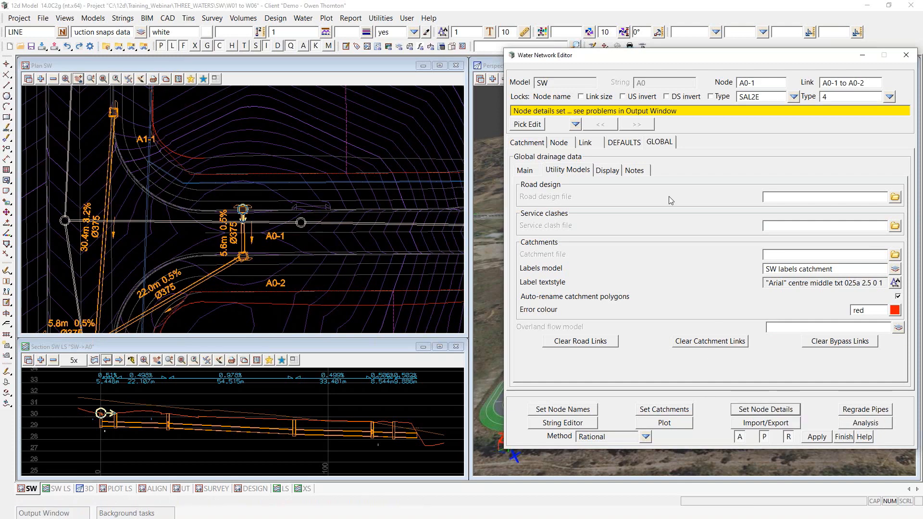
pyautogui.click(664, 423)
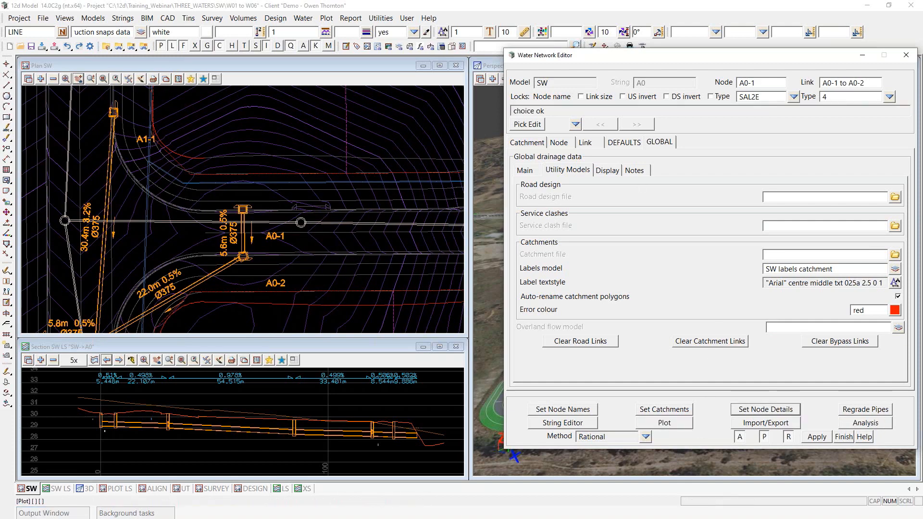
# Step: Run Plot to regenerate SW labels, then check the new pipe labels around A0-1 and A0-4
pyautogui.click(544, 210)
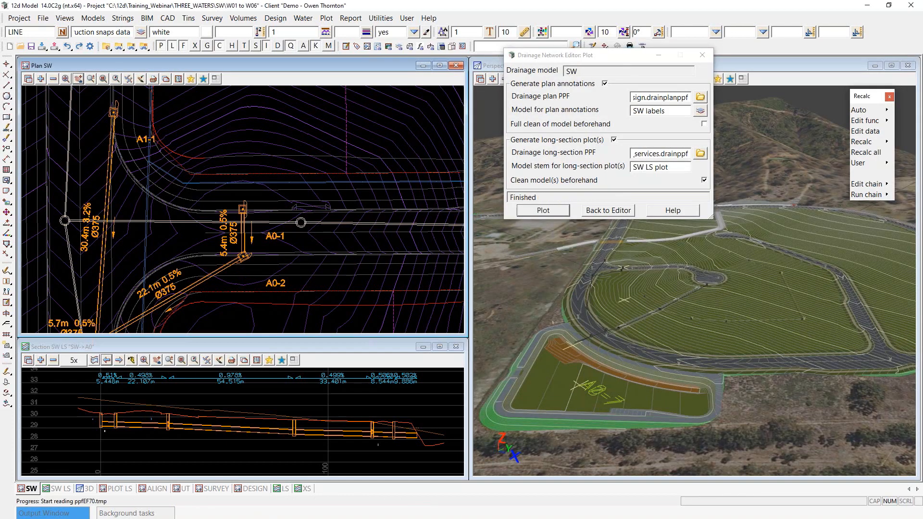
pyautogui.scroll(-1, 298, 204)
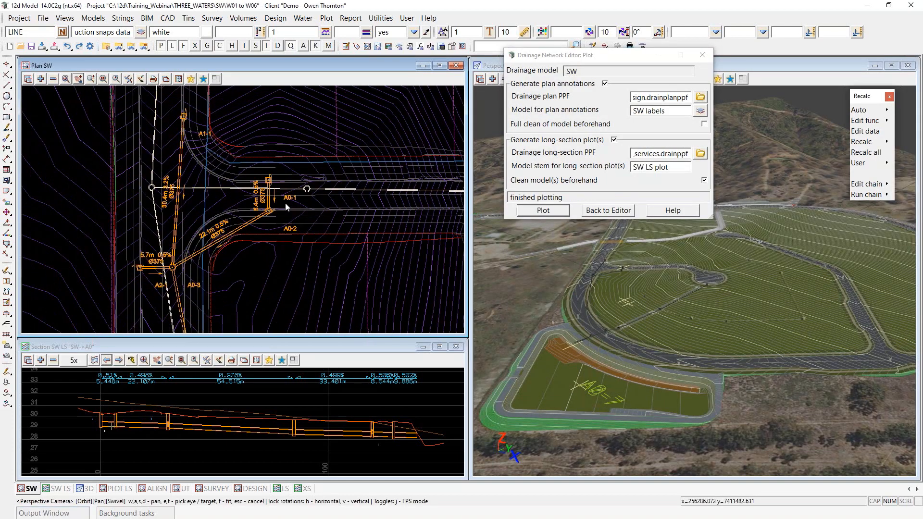
pyautogui.scroll(1, 268, 186)
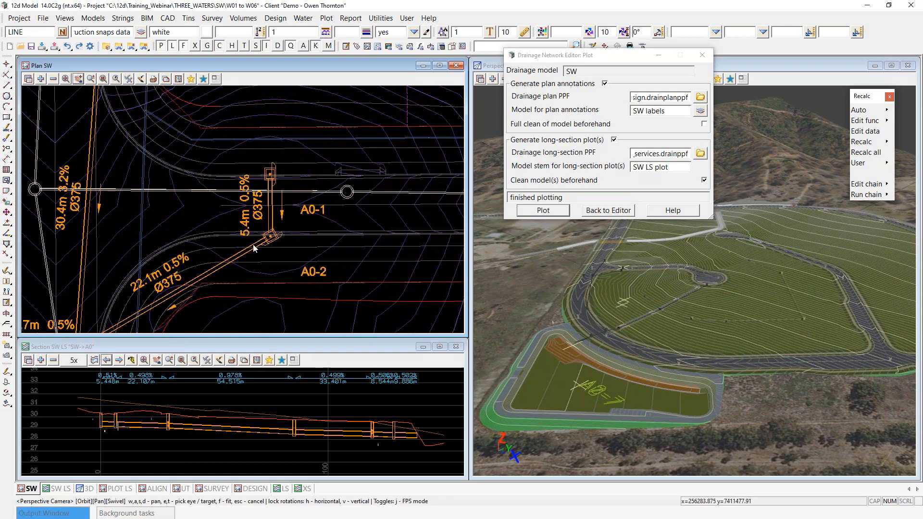
pyautogui.scroll(-1, 306, 172)
pyautogui.scroll(3, 294, 203)
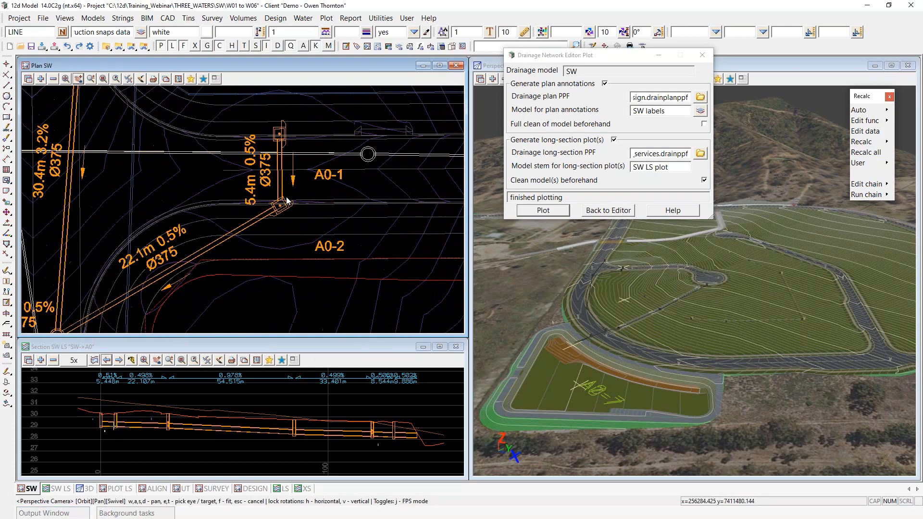
pyautogui.scroll(-2, 299, 210)
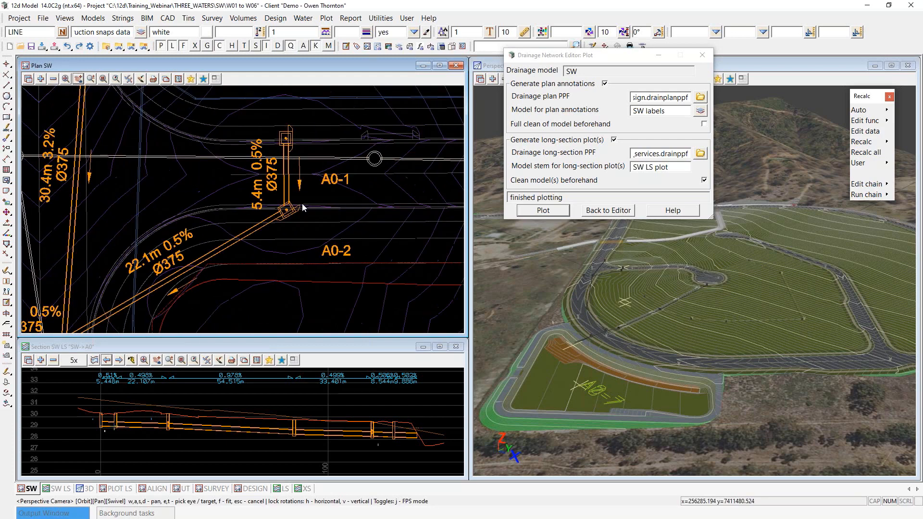
pyautogui.scroll(3, 283, 226)
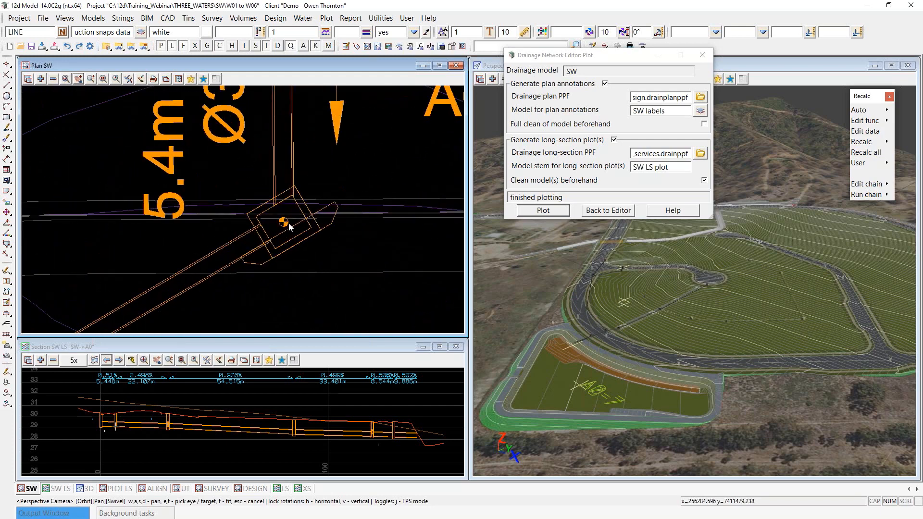
pyautogui.scroll(-2, 282, 274)
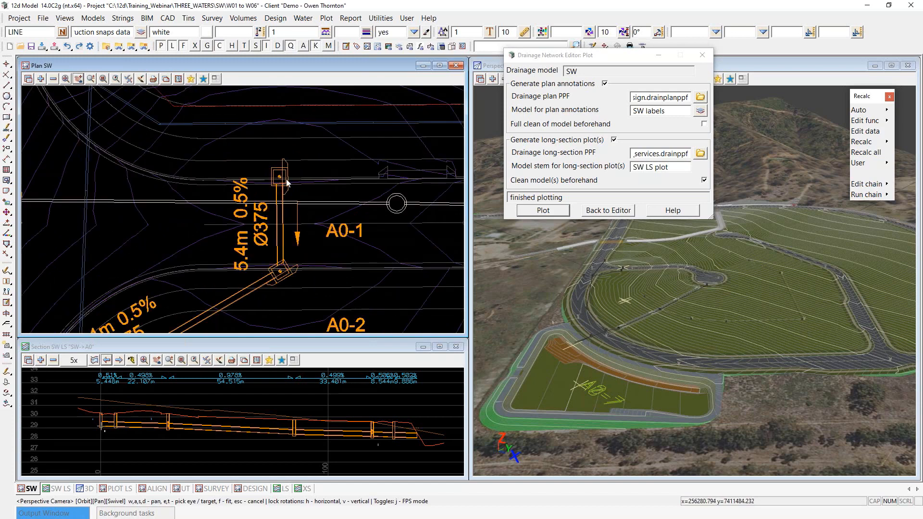
pyautogui.scroll(2, 286, 182)
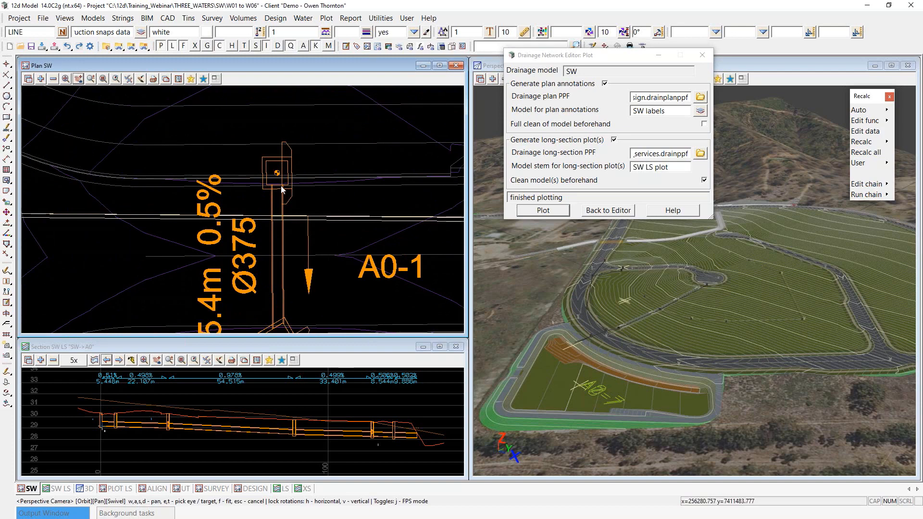
pyautogui.scroll(-2, 341, 147)
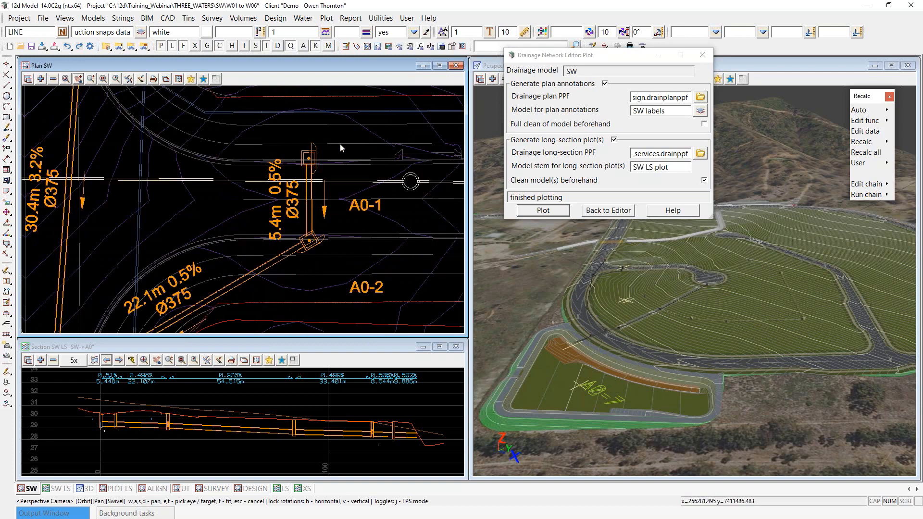
pyautogui.scroll(-2, 339, 144)
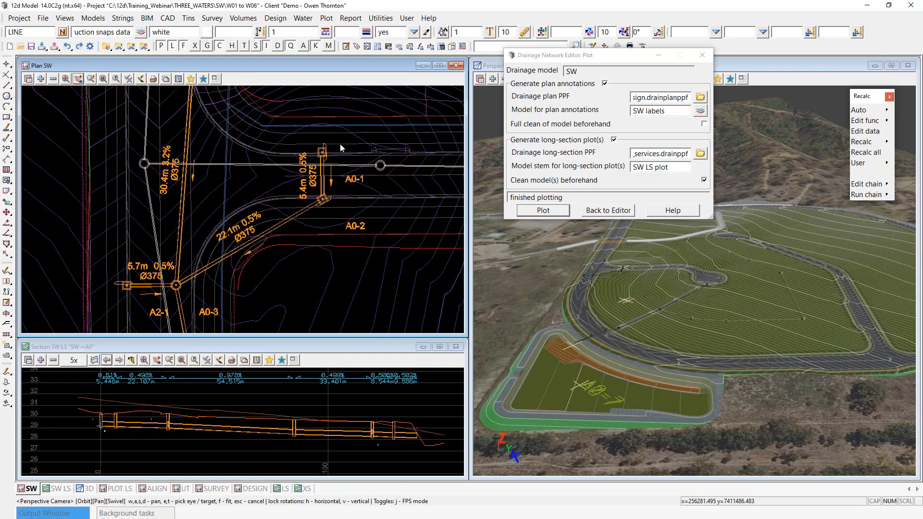
pyautogui.scroll(-2, 339, 144)
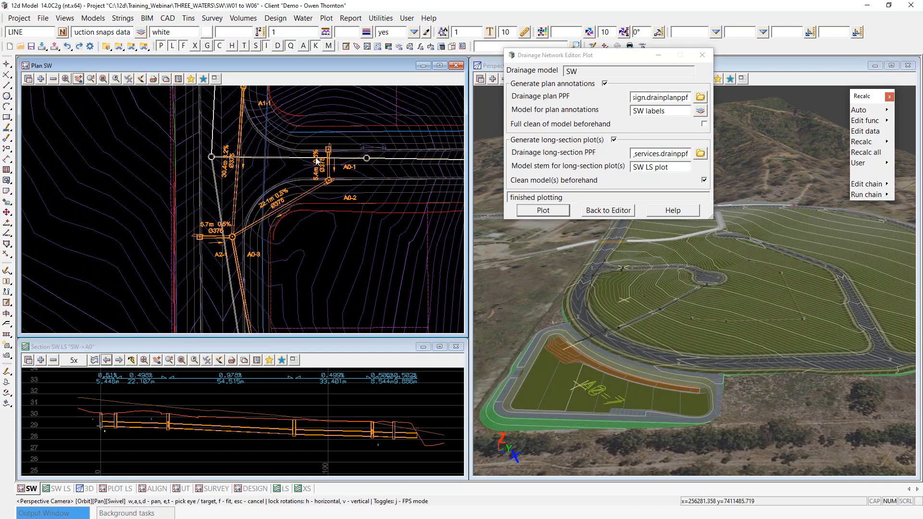
pyautogui.scroll(2, 204, 240)
pyautogui.scroll(-2, 206, 277)
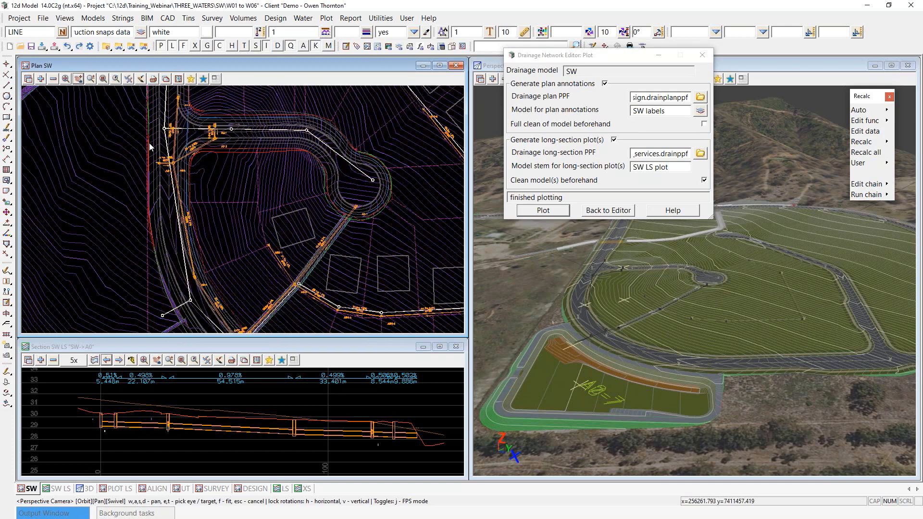
pyautogui.scroll(4, 205, 278)
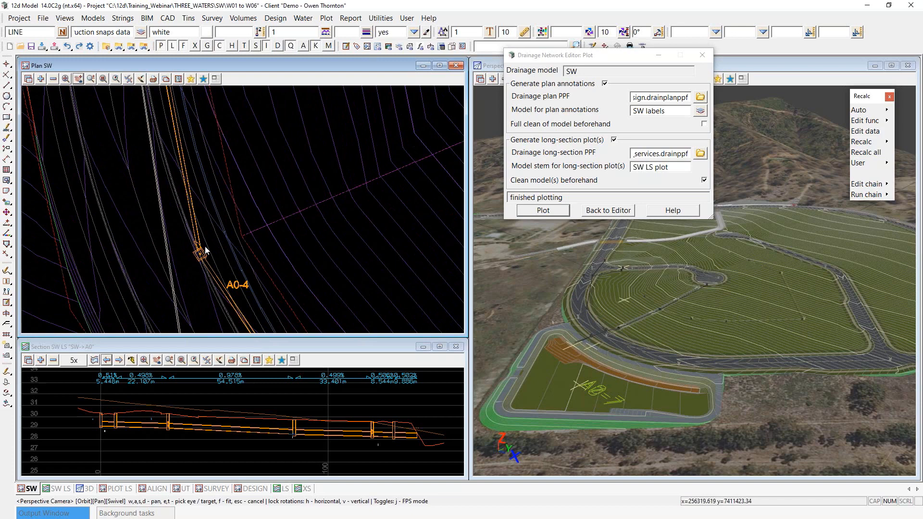
pyautogui.scroll(2, 201, 250)
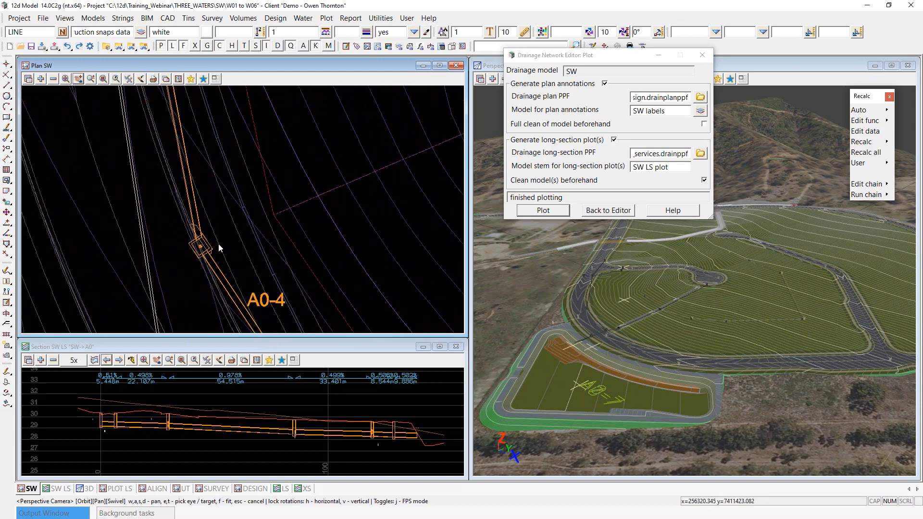
pyautogui.scroll(-3, 168, 210)
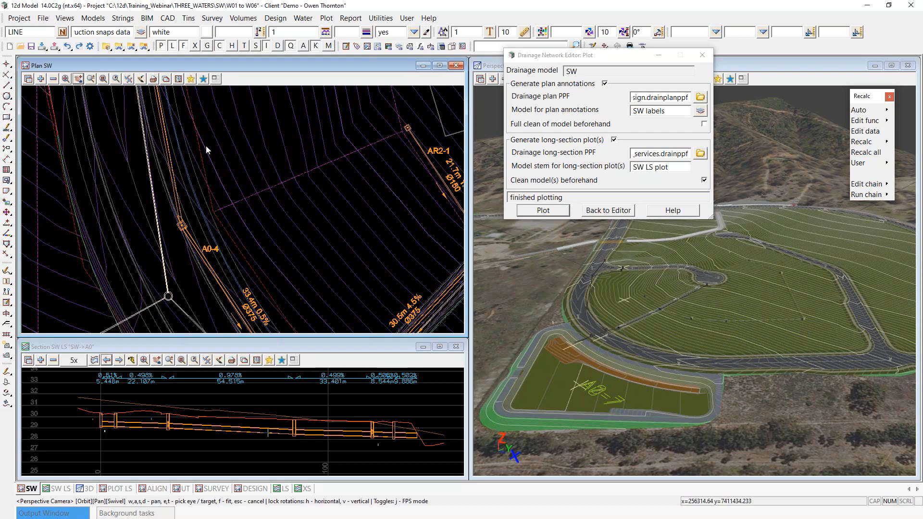
pyautogui.scroll(1, 206, 145)
pyautogui.scroll(-1, 206, 146)
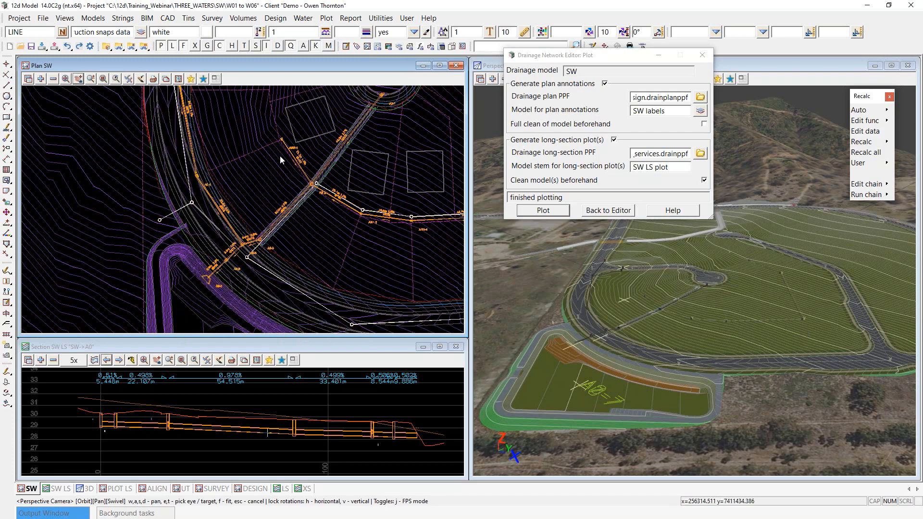
# Step: Point the road design file back to SW.road_des from the customer library
pyautogui.click(620, 212)
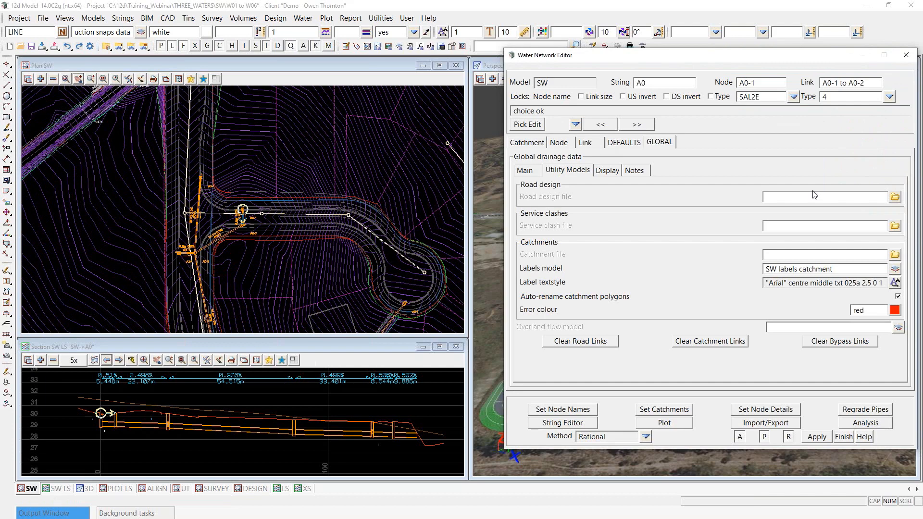
pyautogui.click(895, 197)
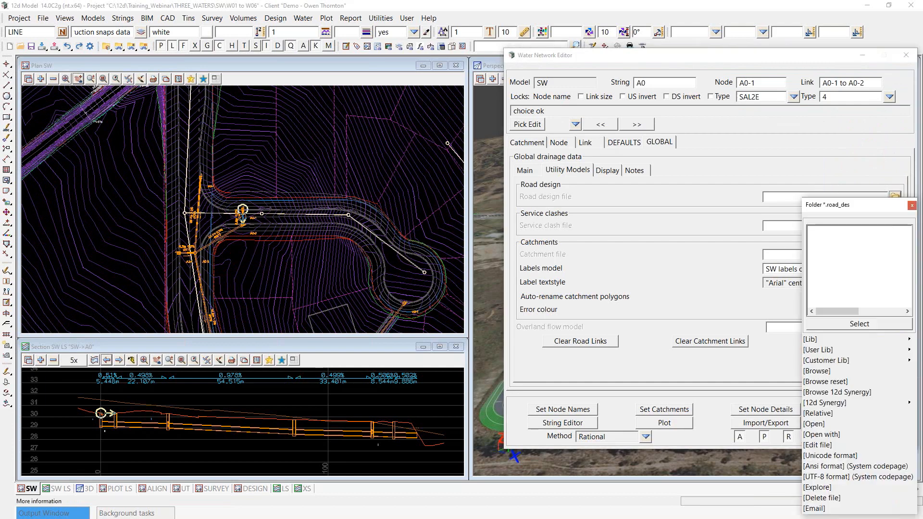
pyautogui.click(908, 361)
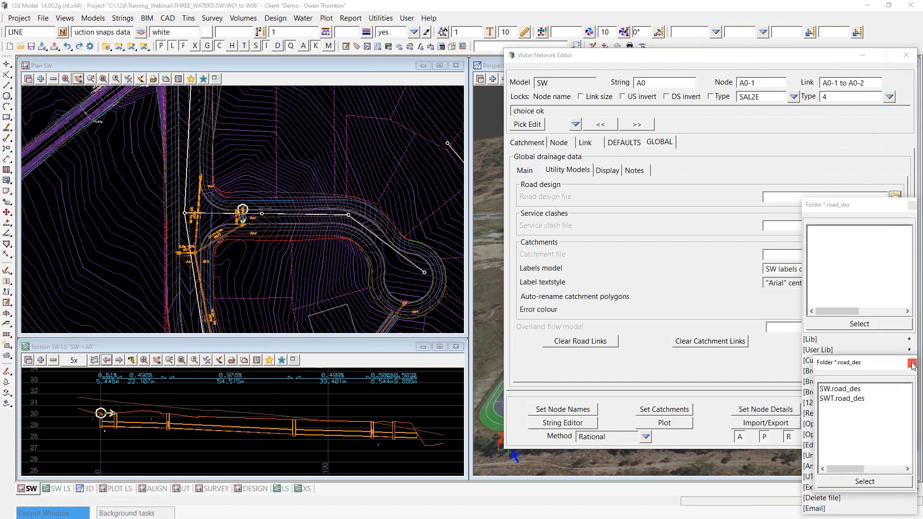
pyautogui.doubleClick(840, 389)
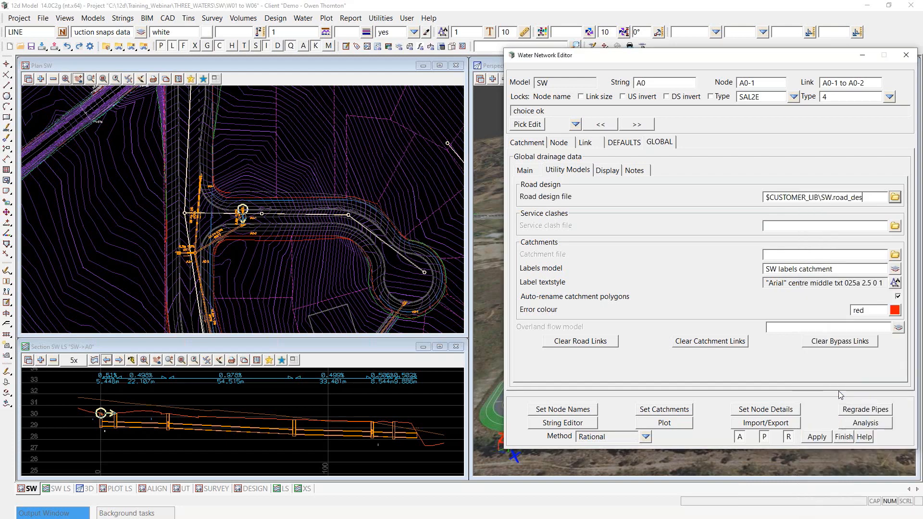
pyautogui.scroll(-2, 78, 209)
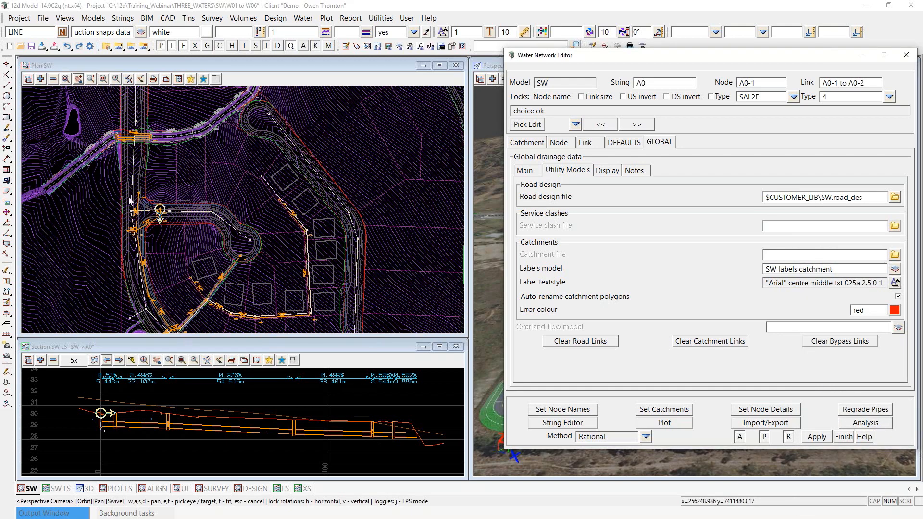
pyautogui.scroll(-2, 129, 200)
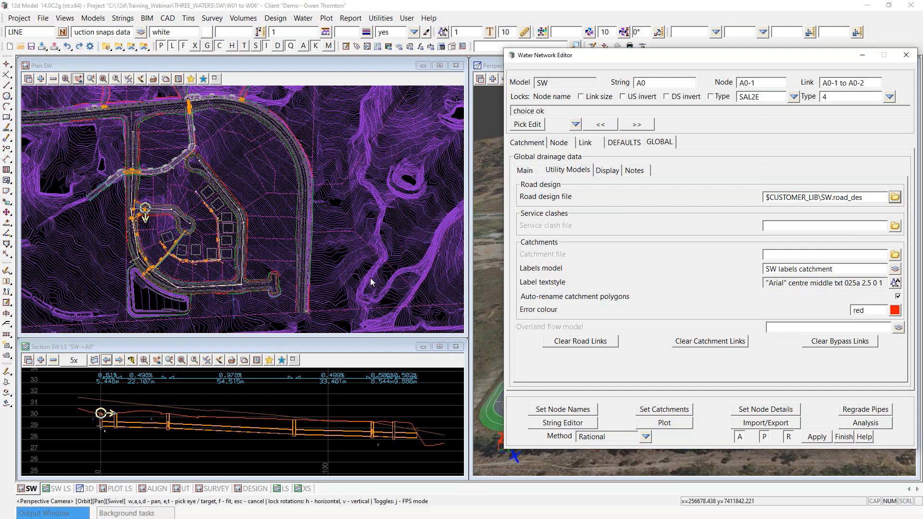
# Step: Open SW.road_des in the Road Design File dialog and widen the table to show all columns
pyautogui.click(896, 197)
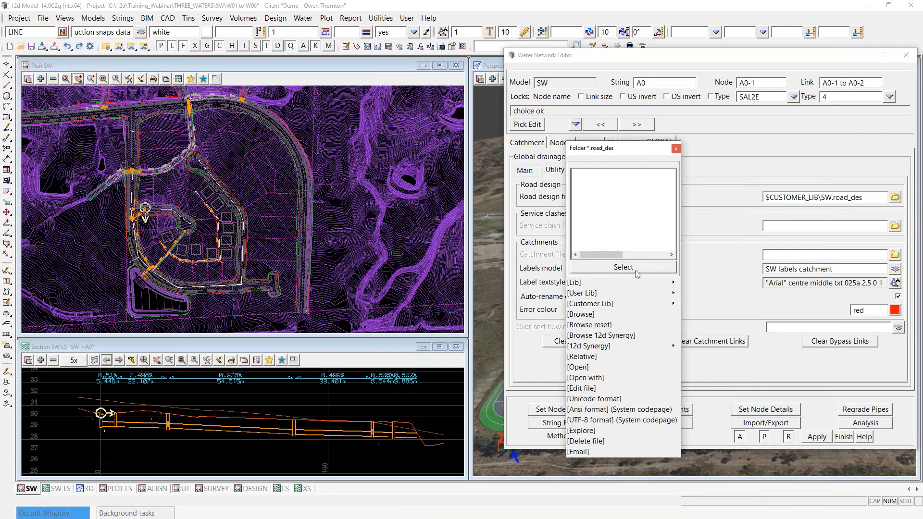
pyautogui.click(578, 367)
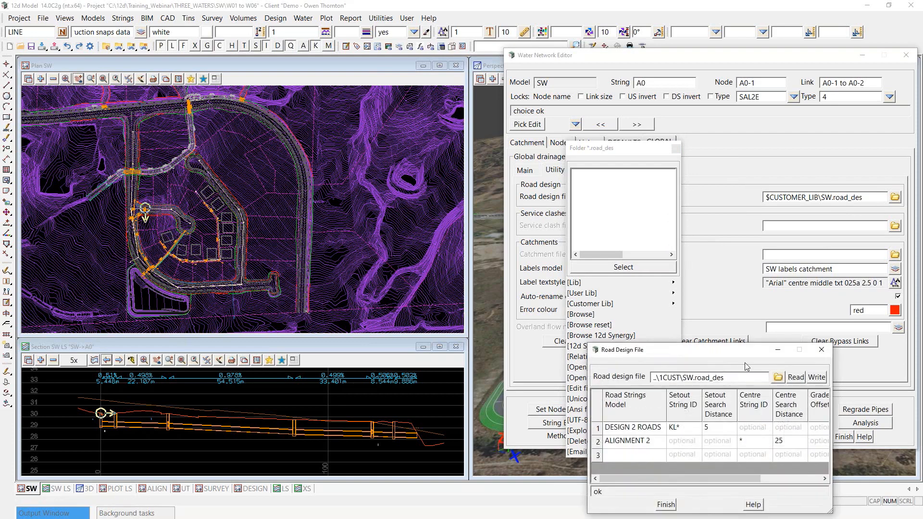
pyautogui.moveTo(733, 353); pyautogui.dragTo(160, 327)
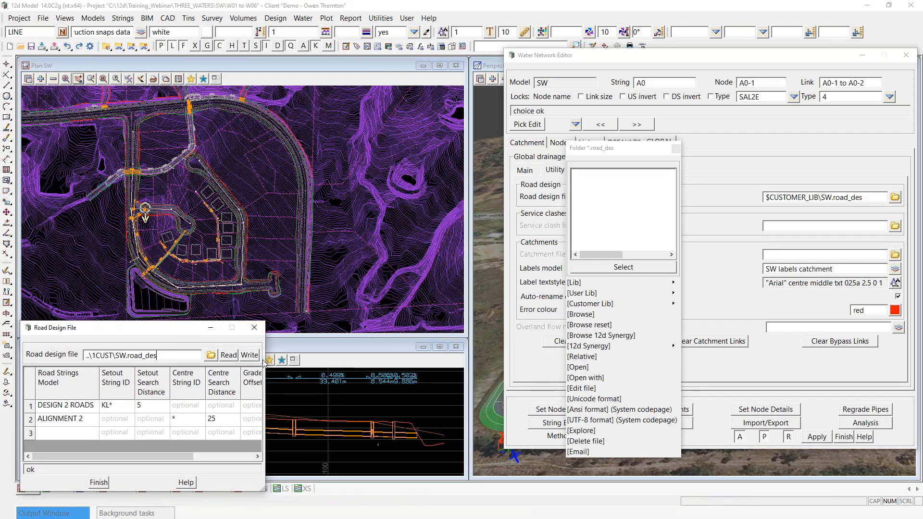
pyautogui.moveTo(267, 359); pyautogui.dragTo(365, 374)
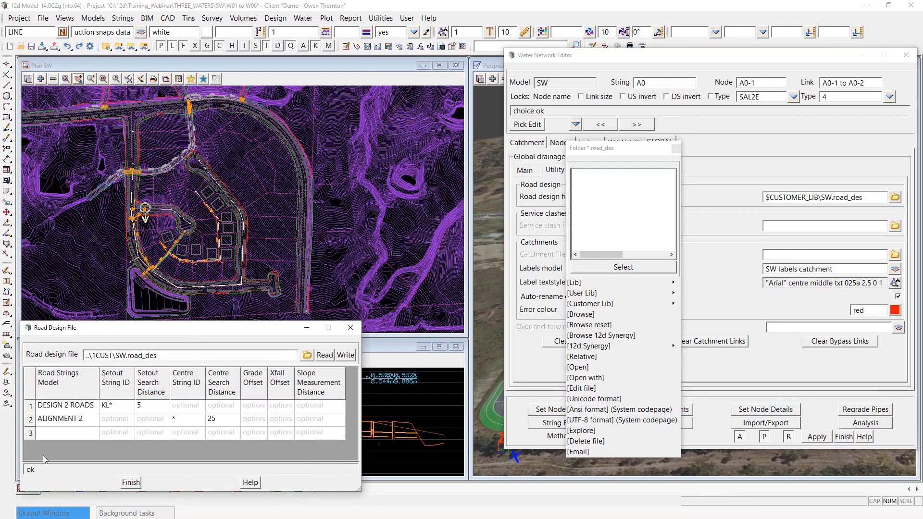
pyautogui.click(66, 389)
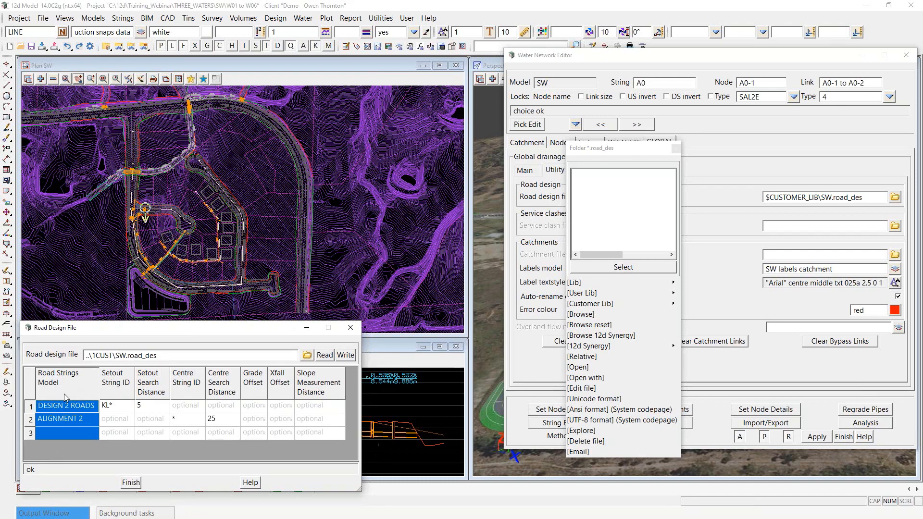
# Step: Inspect the DESIGN 2 ROADS and ALIGNMENT 2 model entries, leaving the model list unchanged
pyautogui.rightClick(80, 422)
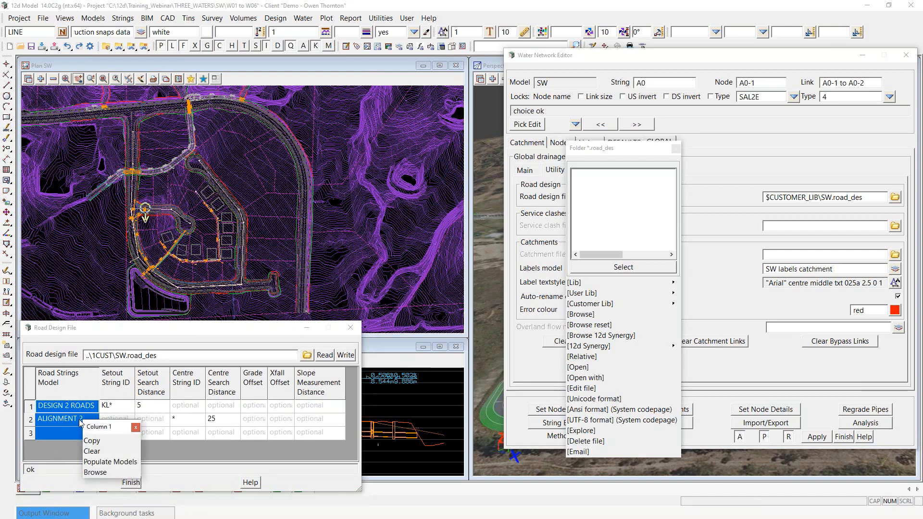
pyautogui.click(67, 426)
pyautogui.click(66, 426)
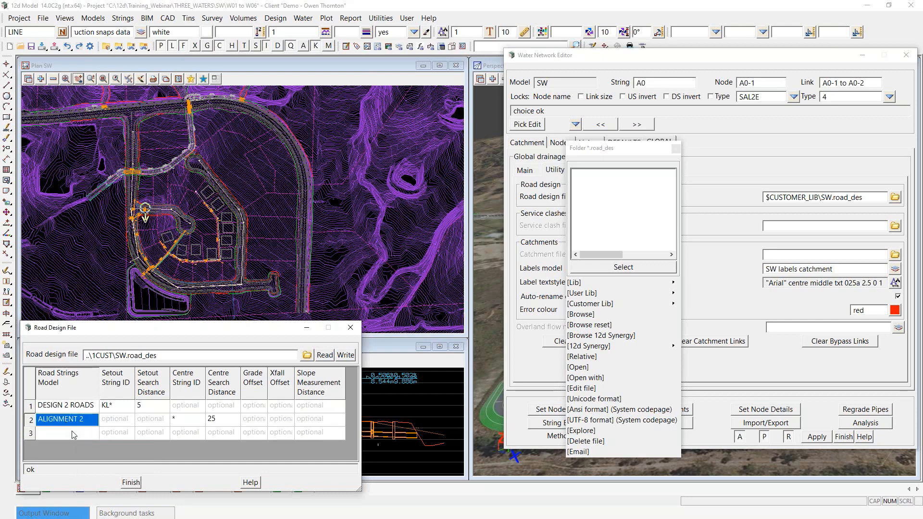
pyautogui.doubleClick(74, 434)
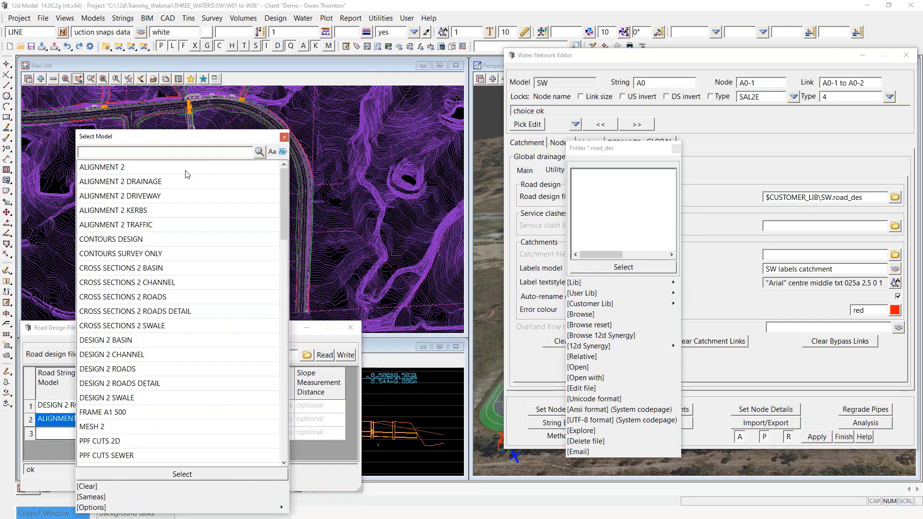
pyautogui.moveTo(284, 192); pyautogui.dragTo(297, 135)
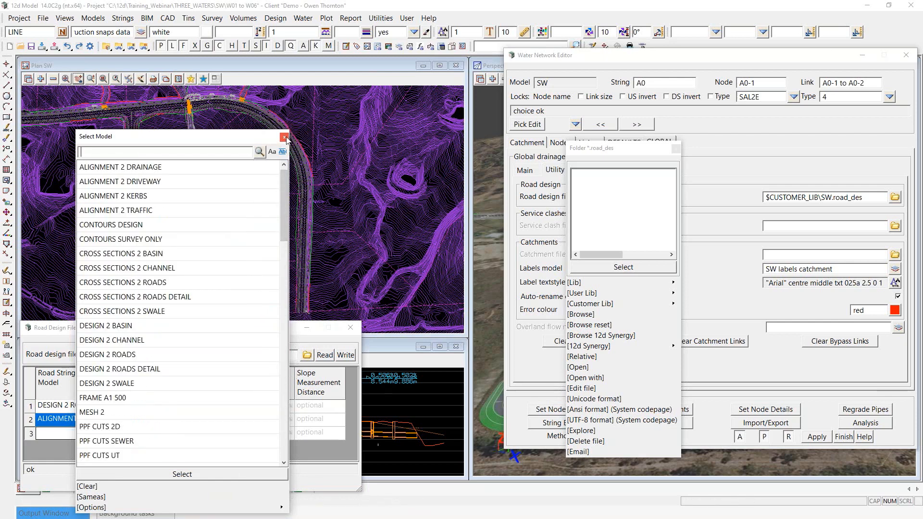
pyautogui.click(285, 137)
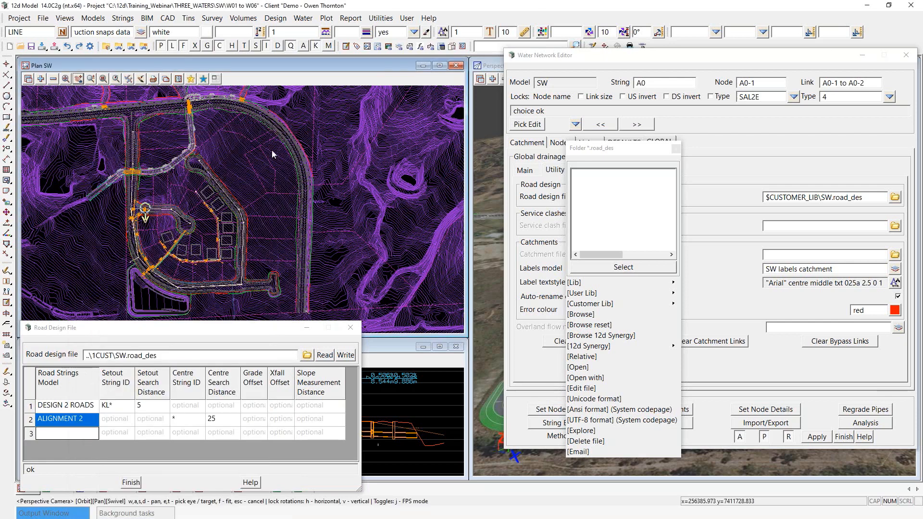
pyautogui.click(84, 408)
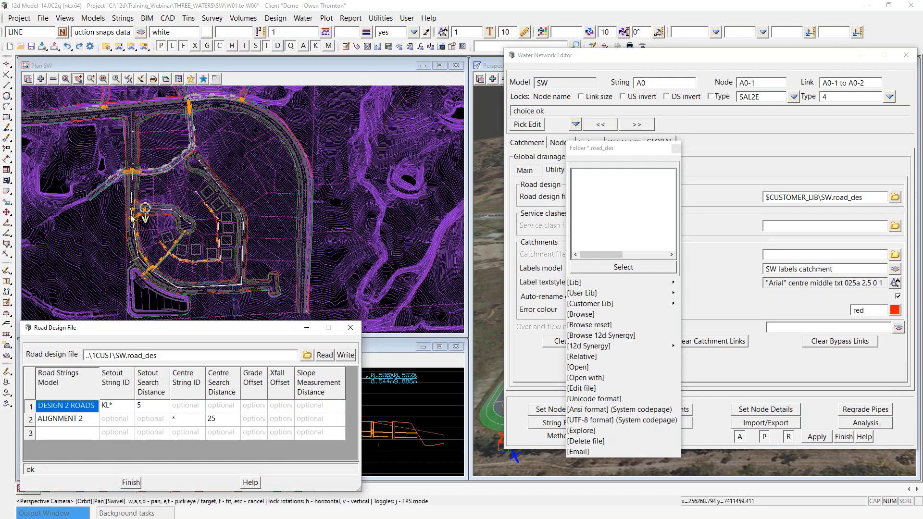
pyautogui.click(73, 420)
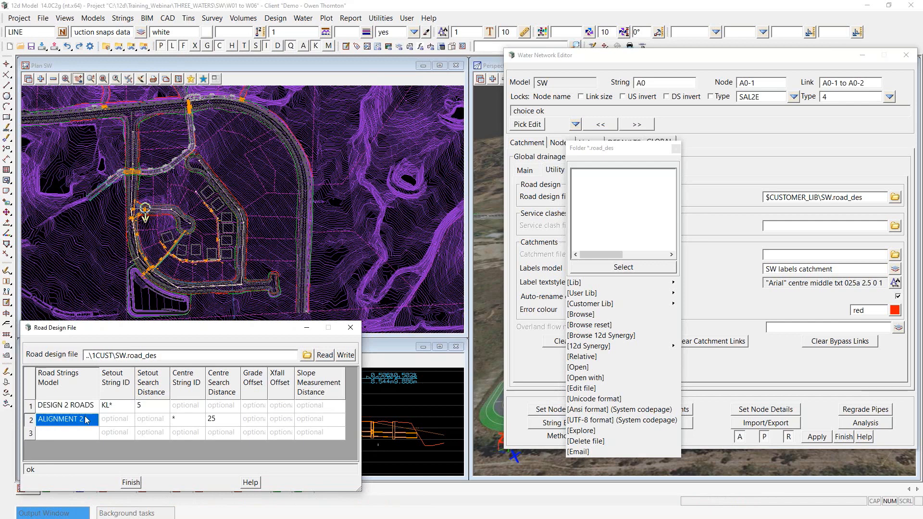
# Step: Compare the ALIGN and SW plan views, then select the DESIGN 2 ROADS KL* setout cell
pyautogui.moveTo(135, 331); pyautogui.dragTo(185, 288)
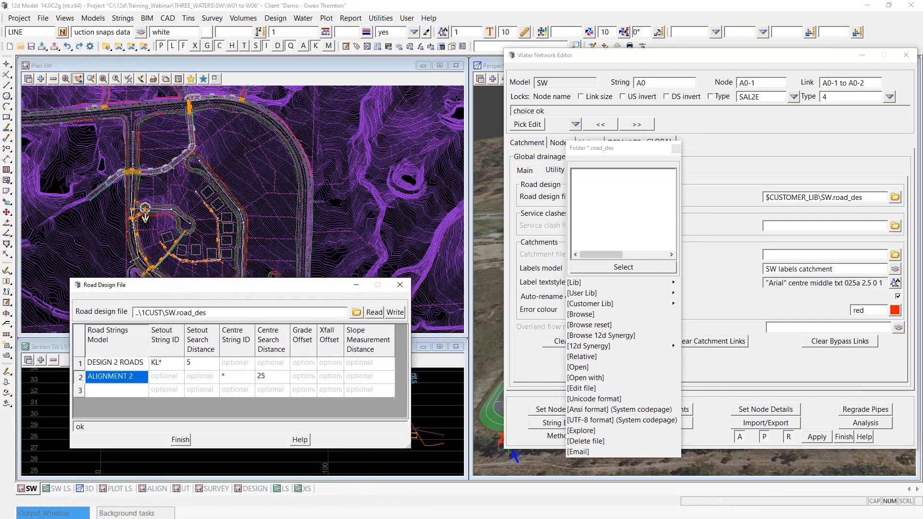
pyautogui.click(152, 488)
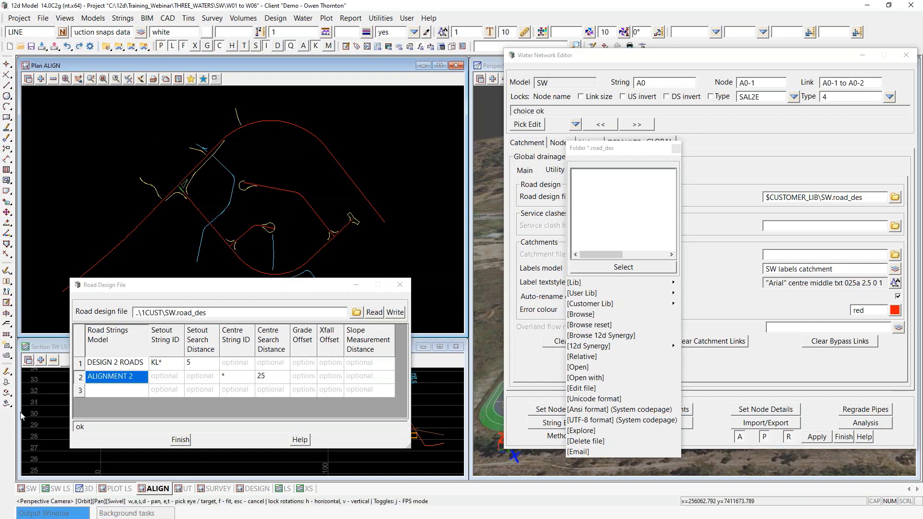
pyautogui.click(31, 488)
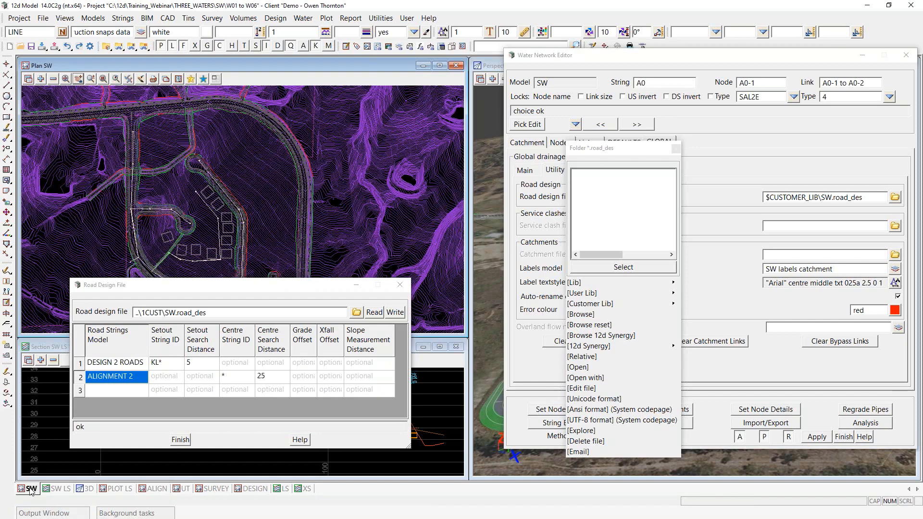
pyautogui.click(117, 367)
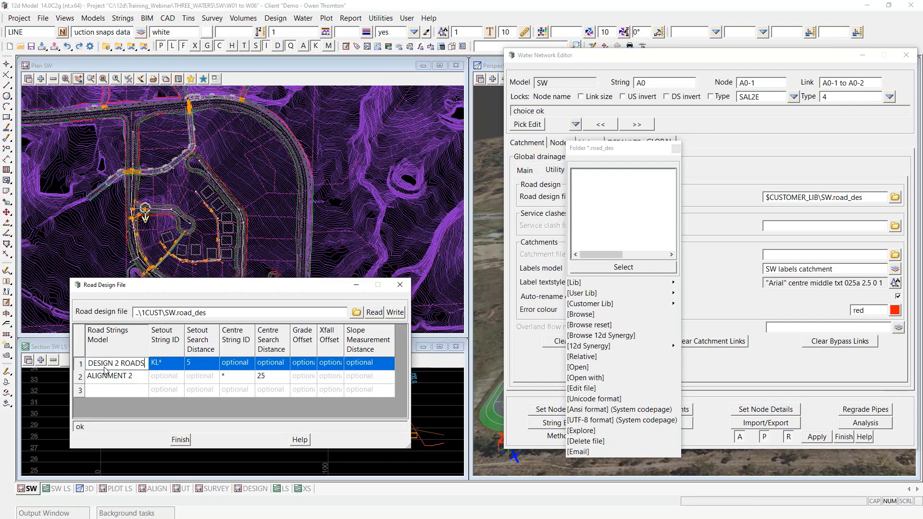
pyautogui.click(165, 368)
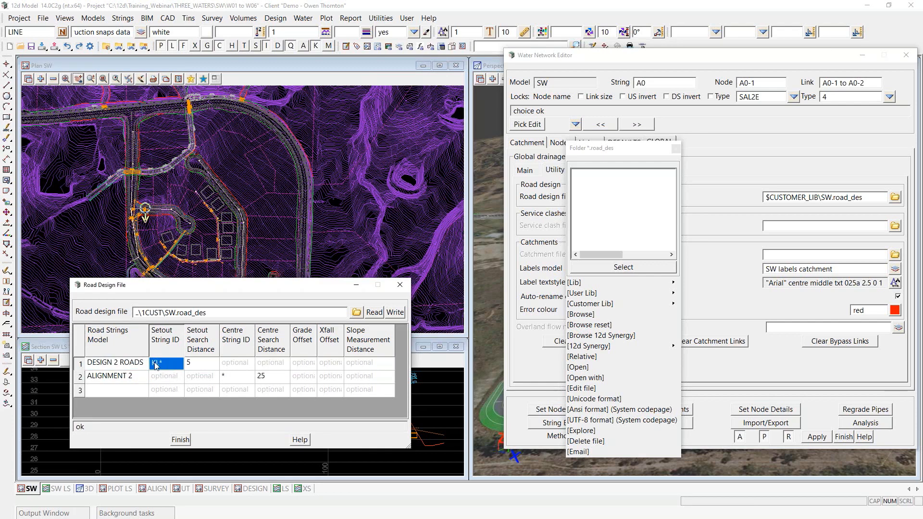
# Step: Inquire on a kerb string in the plan view to check its properties
pyautogui.moveTo(173, 294); pyautogui.dragTo(150, 349)
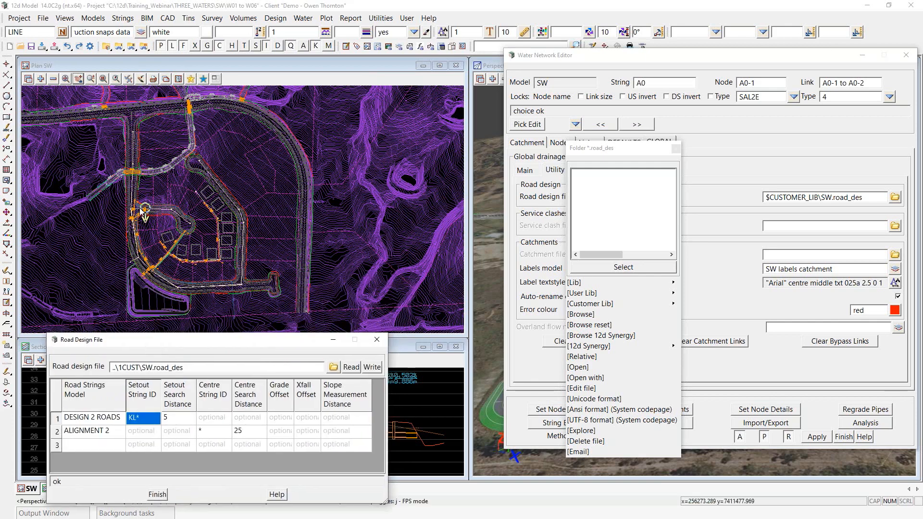
pyautogui.scroll(4, 140, 207)
pyautogui.scroll(5, 140, 208)
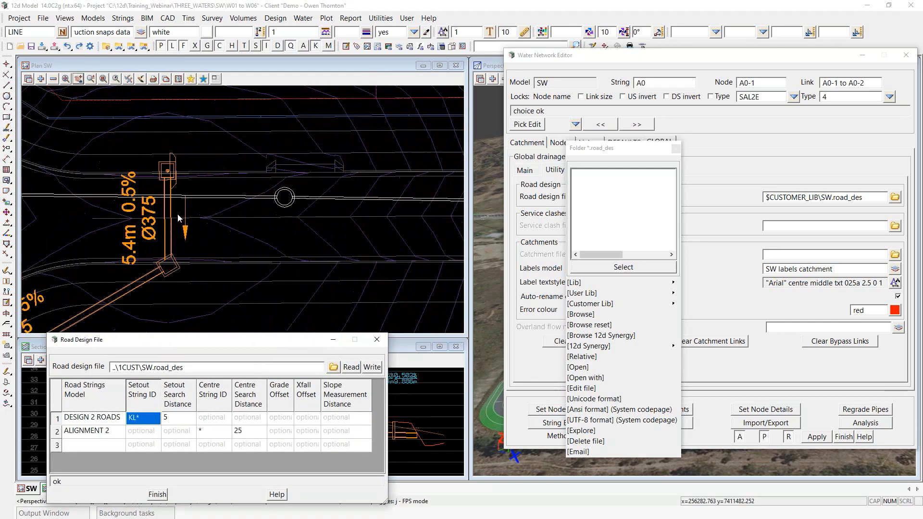
pyautogui.click(201, 178)
pyautogui.scroll(1, 201, 178)
pyautogui.press('F2')
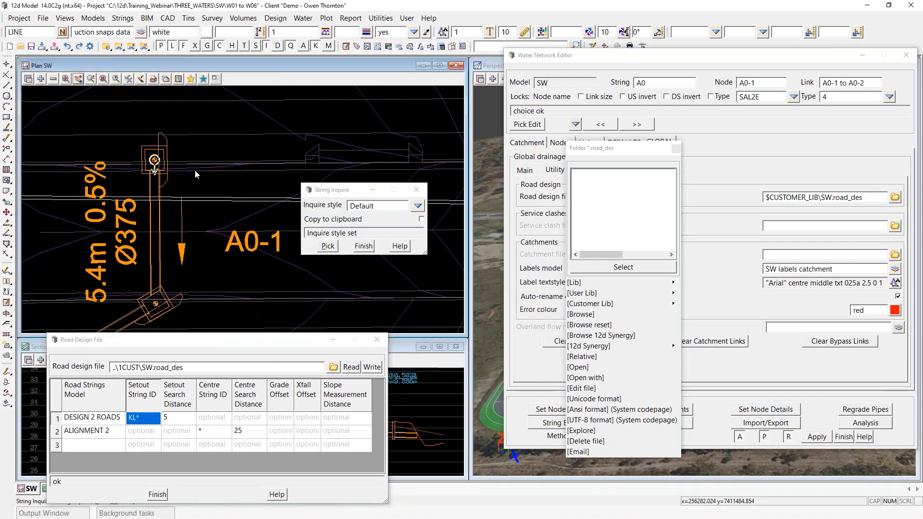
pyautogui.click(195, 171)
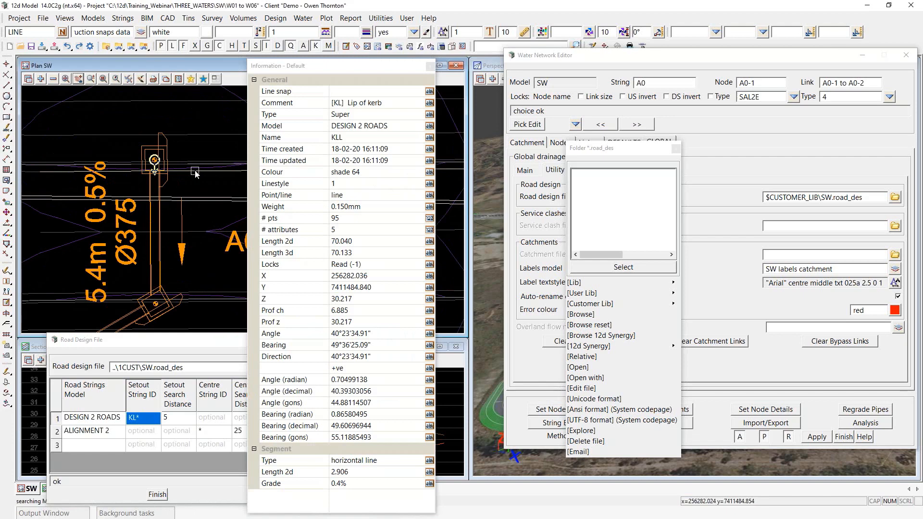
pyautogui.scroll(-1, 184, 135)
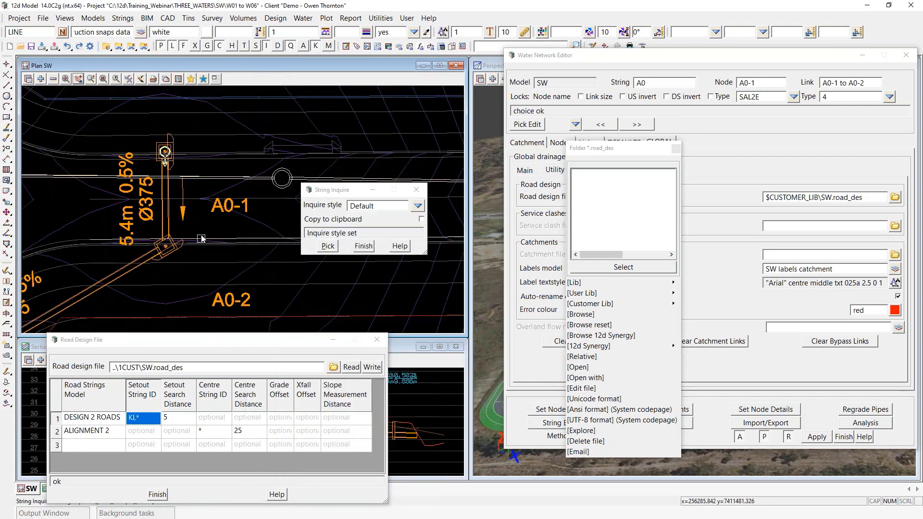
pyautogui.click(201, 235)
pyautogui.click(364, 246)
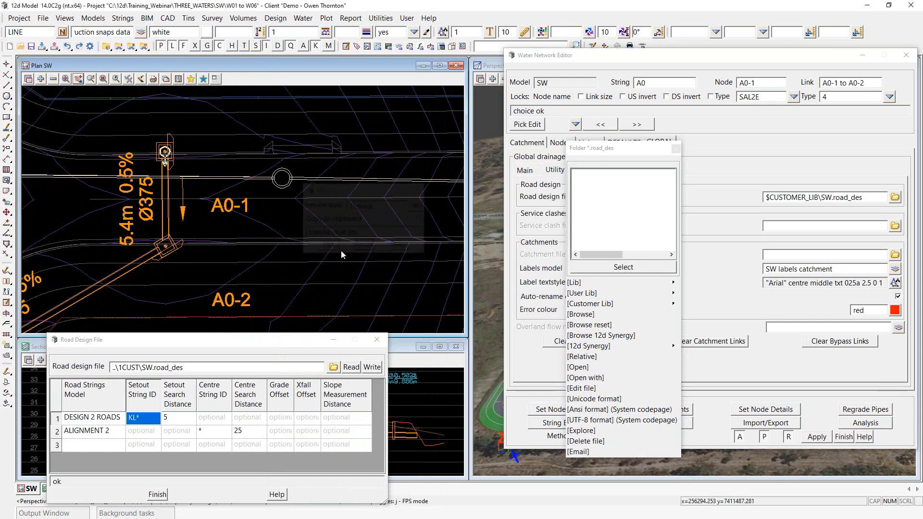
# Step: Enter setout string KL* within 5 for DESIGN 2 ROADS and centre * within 25 for ALIGNMENT 2
pyautogui.click(141, 423)
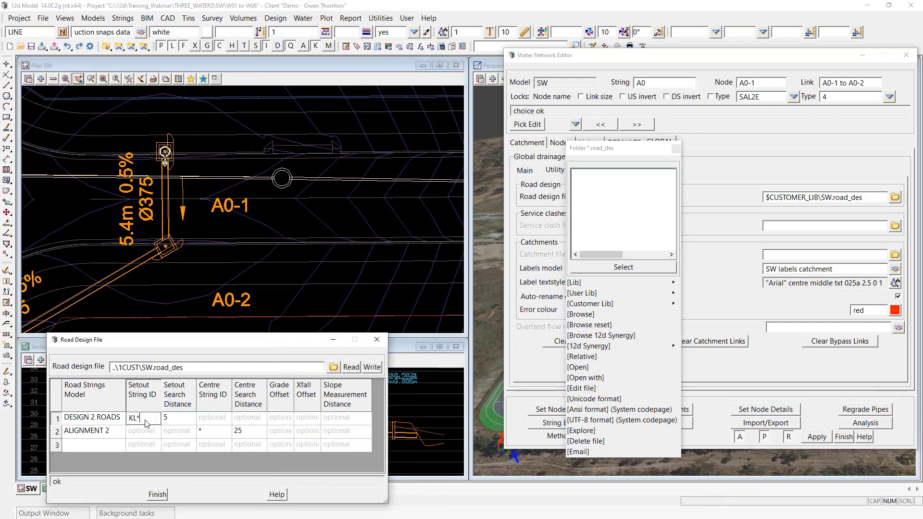
pyautogui.click(177, 424)
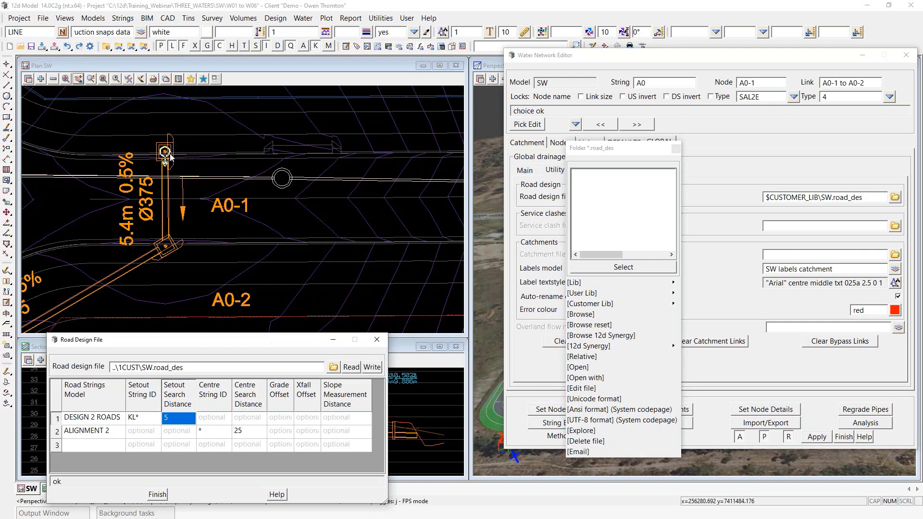
pyautogui.click(178, 433)
pyautogui.click(179, 419)
pyautogui.scroll(2, 165, 152)
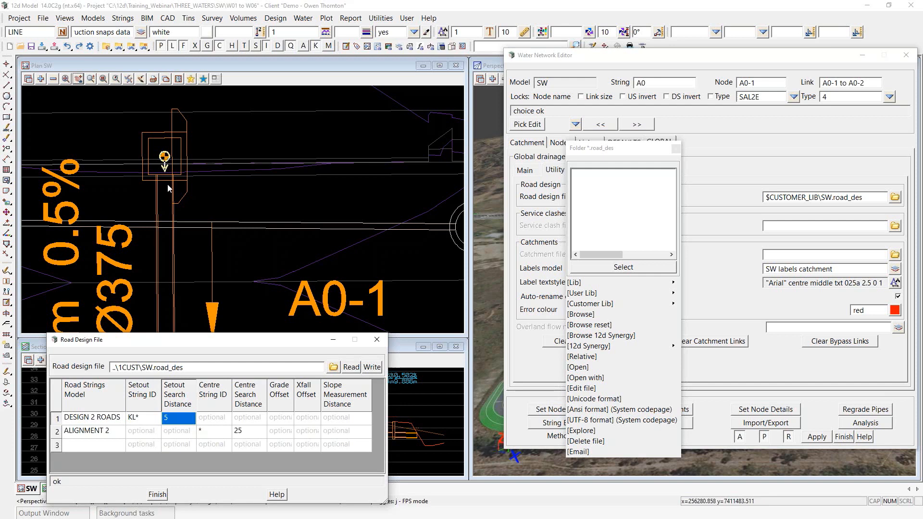
pyautogui.scroll(-2, 262, 129)
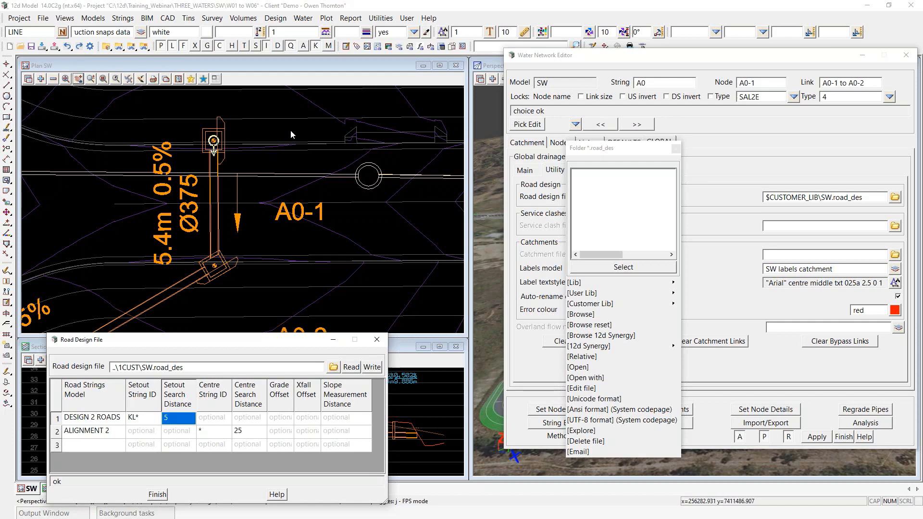
pyautogui.scroll(-3, 290, 130)
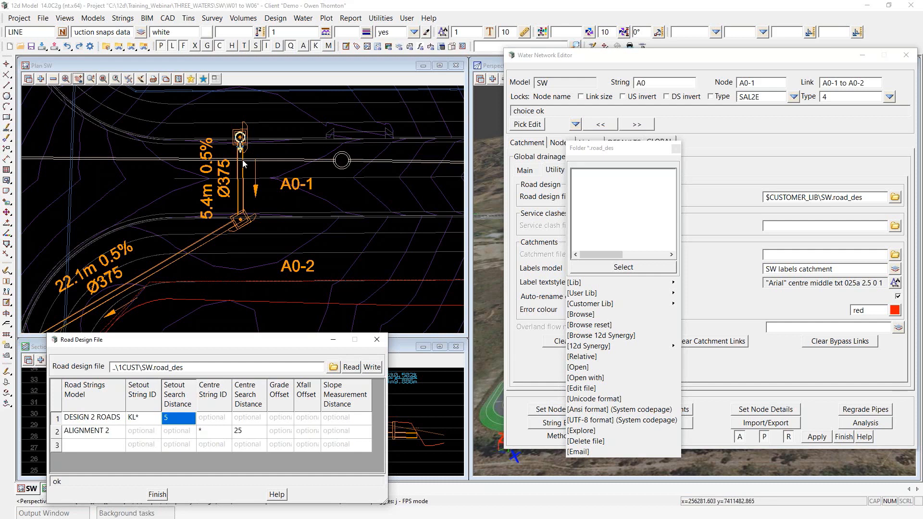
# Step: Verify the grid: KL* setout for DESIGN 2 ROADS, centre * at 25 for ALIGNMENT 2
pyautogui.click(139, 422)
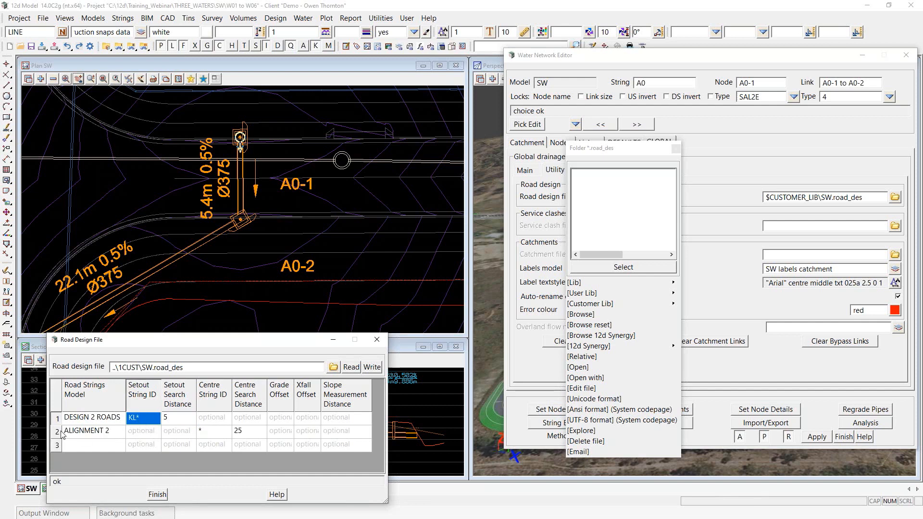
pyautogui.click(214, 433)
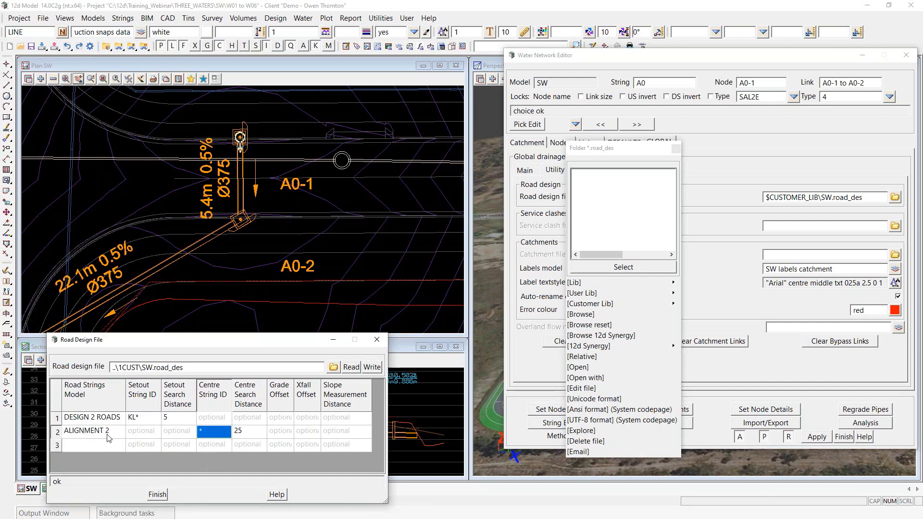
pyautogui.click(218, 440)
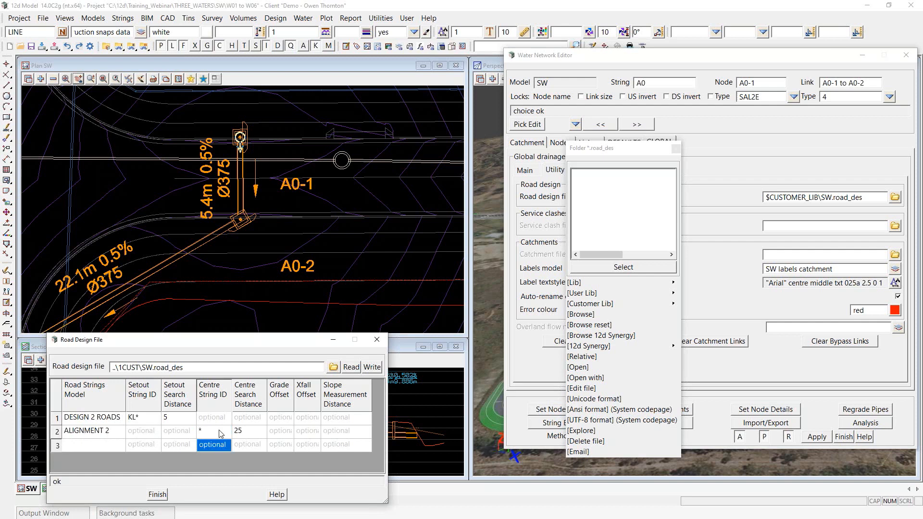
pyautogui.click(218, 429)
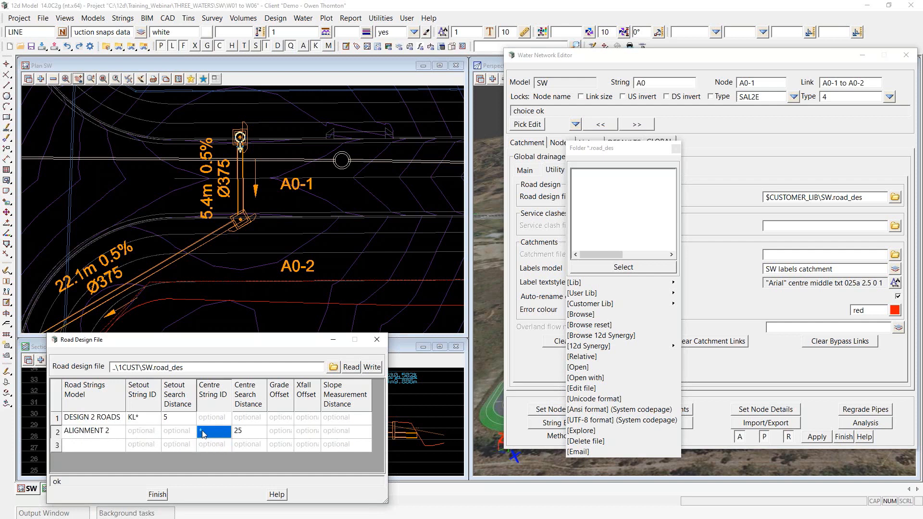
pyautogui.click(254, 433)
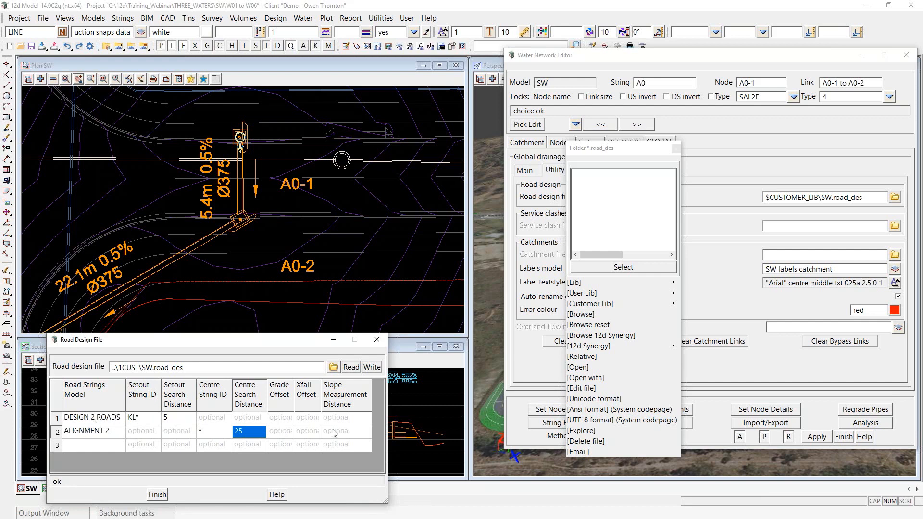
# Step: Write the table over the existing SW.road_des and close the Road Design File dialog
pyautogui.click(373, 367)
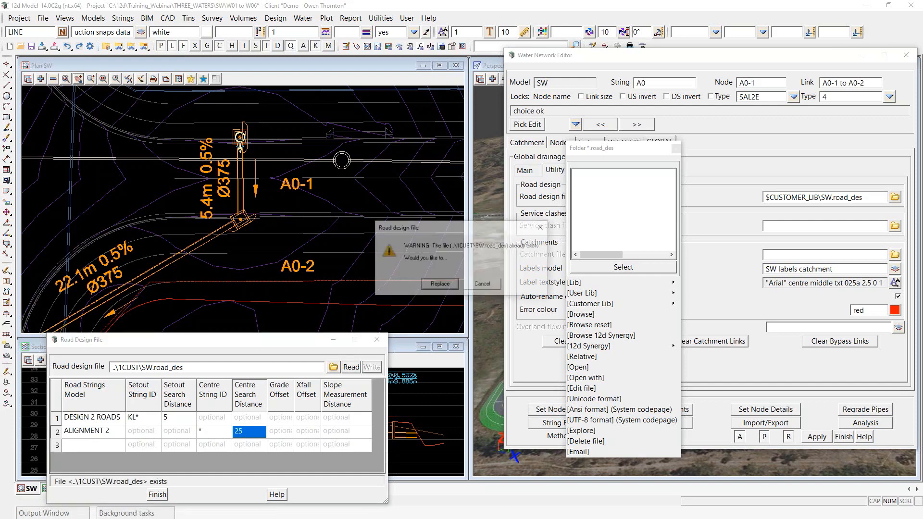
pyautogui.click(439, 285)
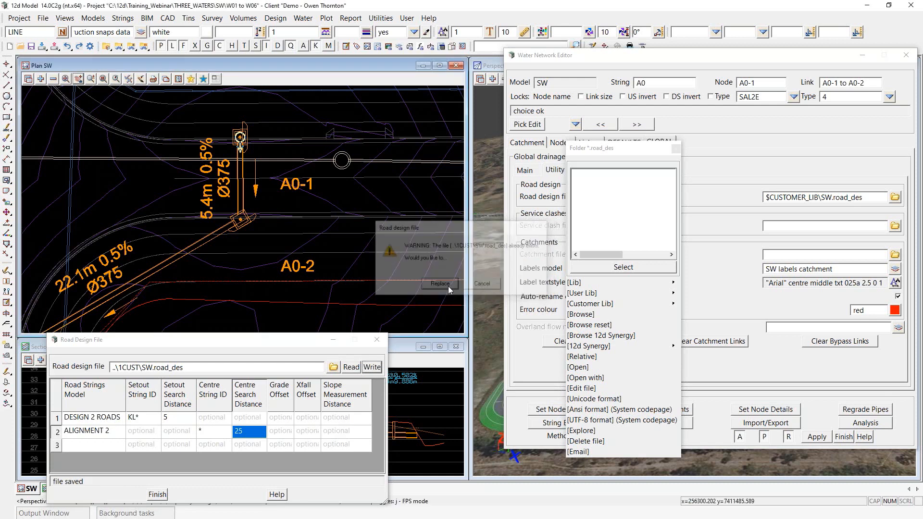
pyautogui.click(159, 495)
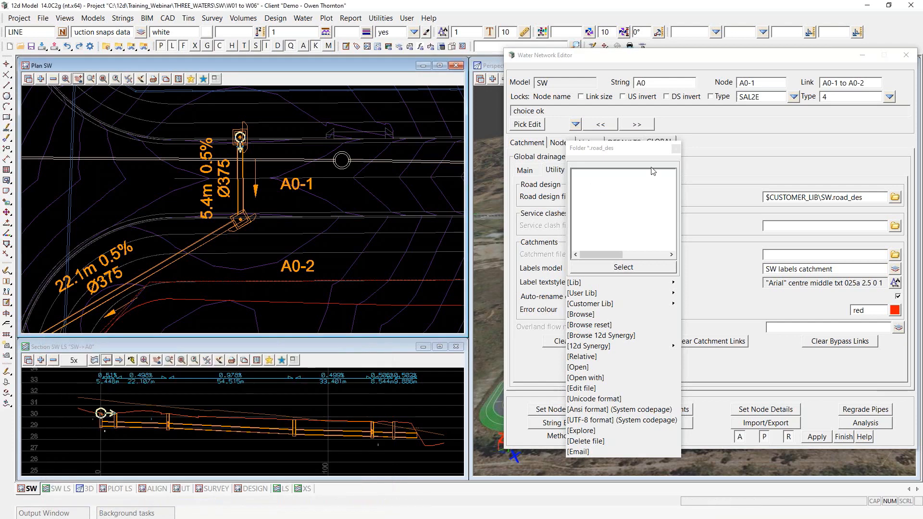
# Step: Display node A0-1's details and its Setout settings in the Water Network Editor
pyautogui.click(676, 149)
pyautogui.scroll(-2, 304, 212)
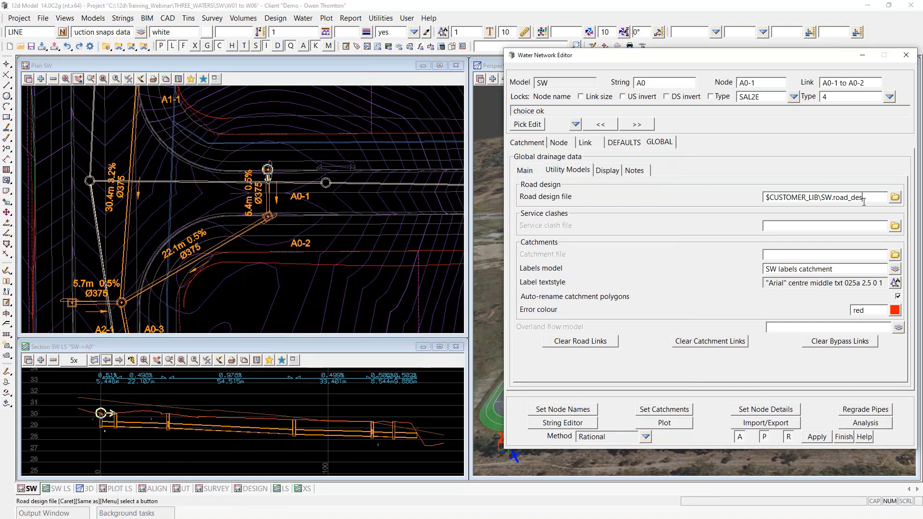
pyautogui.moveTo(873, 197); pyautogui.dragTo(731, 195)
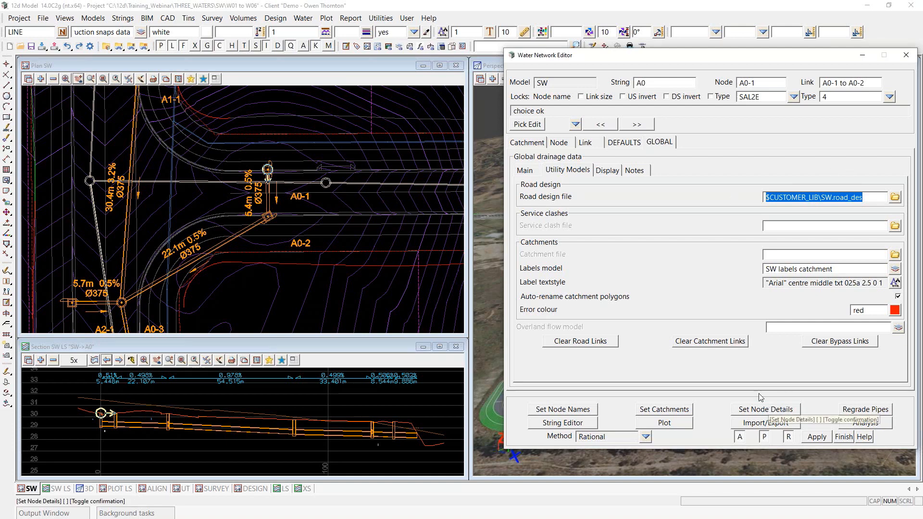
pyautogui.click(559, 143)
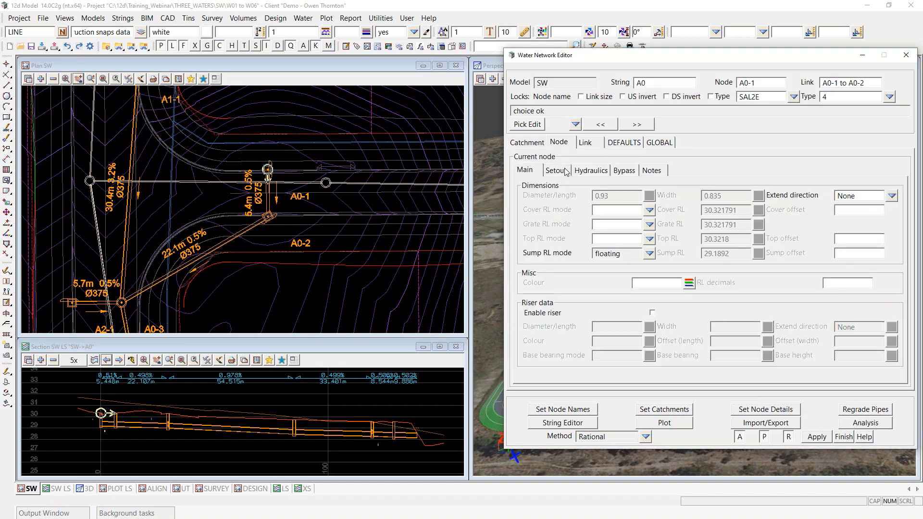
pyautogui.click(565, 171)
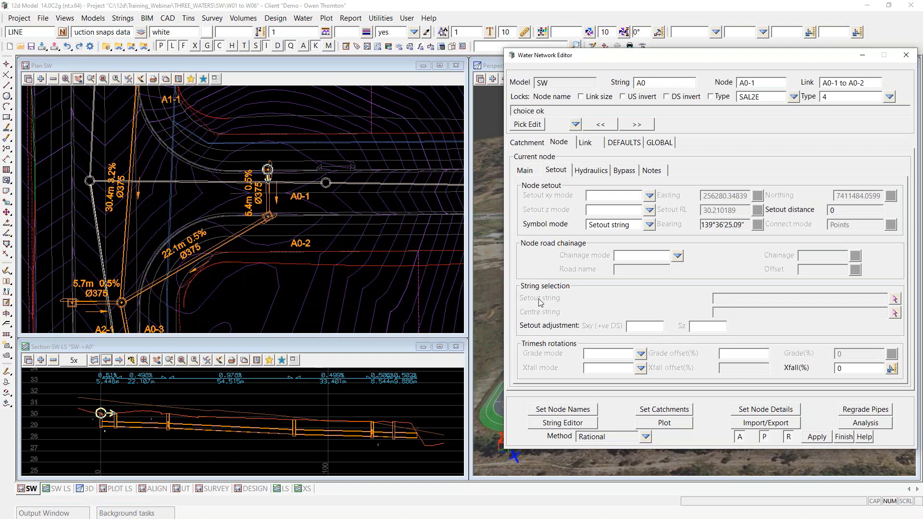
# Step: Set out the pits from DESIGN 2 ROADS kerbs and ALIGNMENT 2, then step to node A0-2
pyautogui.click(766, 410)
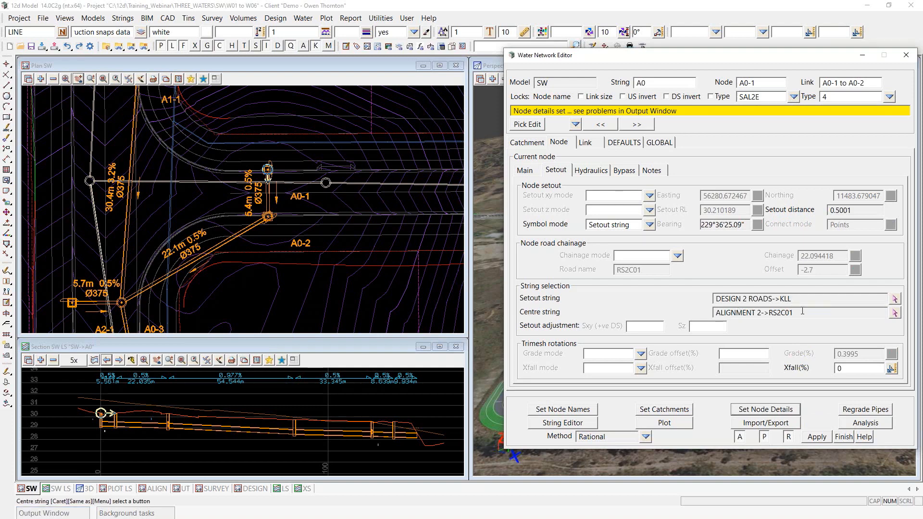
pyautogui.click(637, 124)
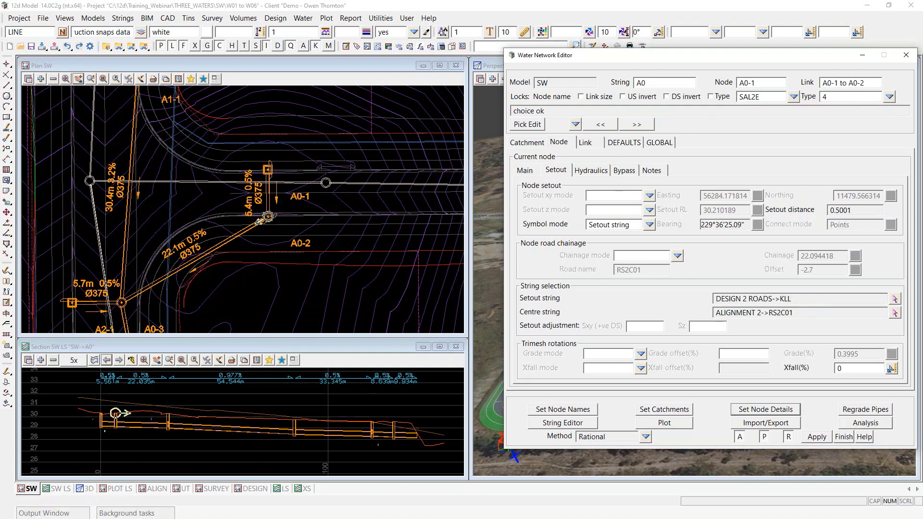
pyautogui.scroll(2, 281, 172)
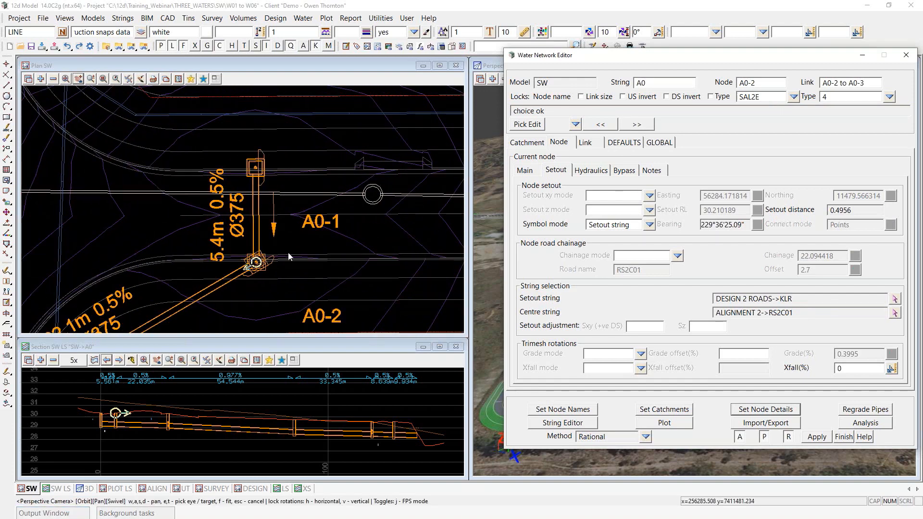
pyautogui.scroll(2, 255, 260)
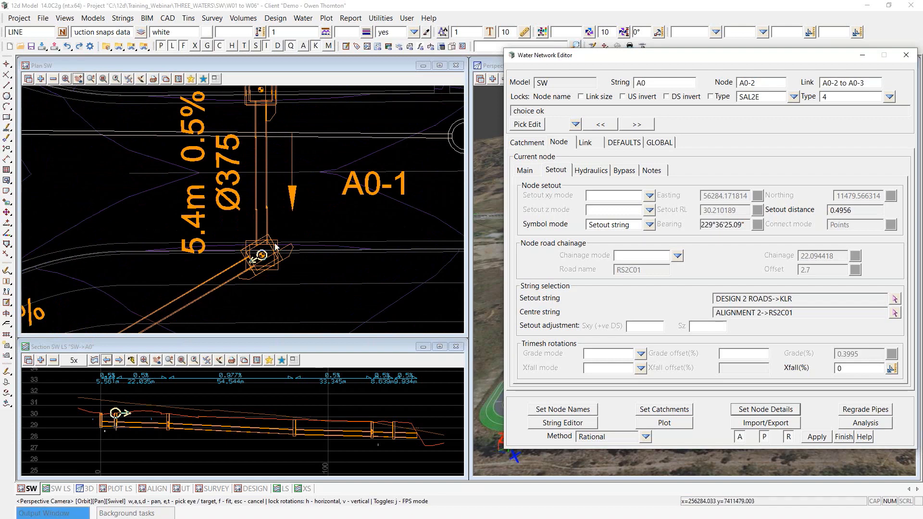
pyautogui.scroll(-2, 292, 218)
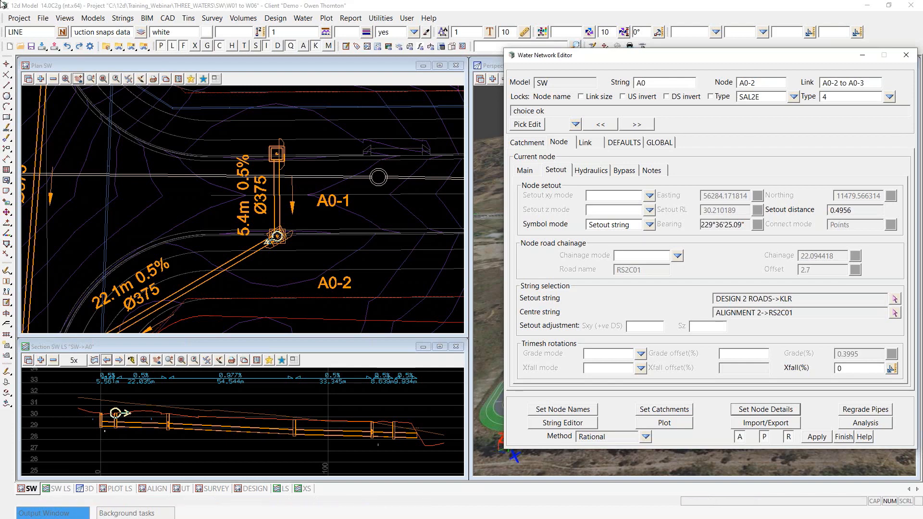
# Step: Regenerate the plots, then zoom in to check A0-2 on the KLR kerb at offset 2.7
pyautogui.click(671, 424)
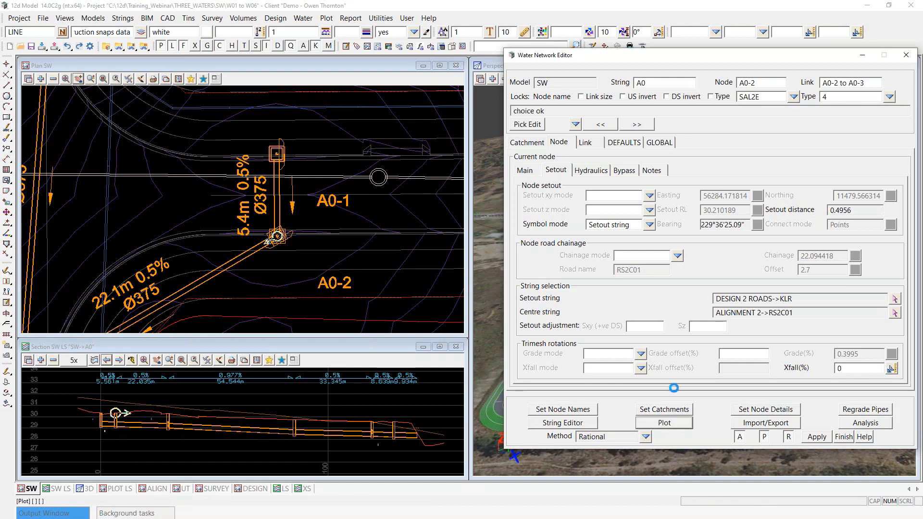
pyautogui.click(553, 211)
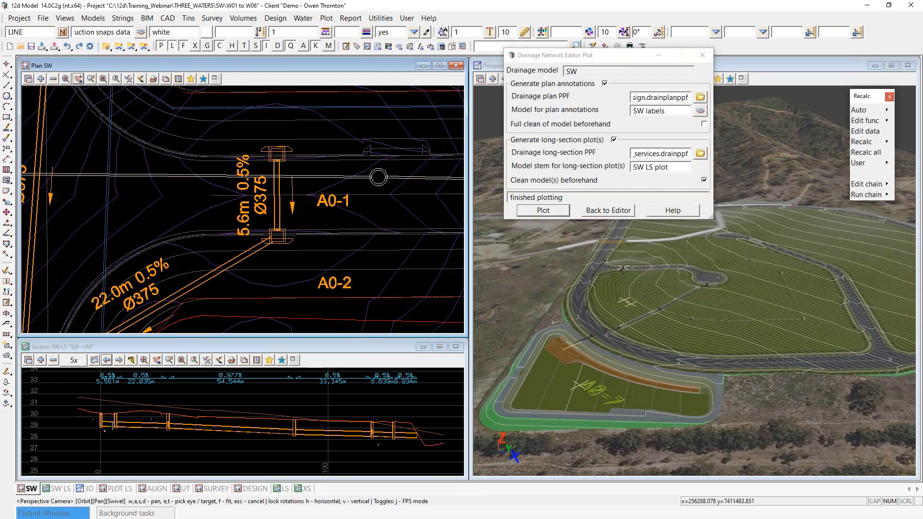
pyautogui.click(608, 210)
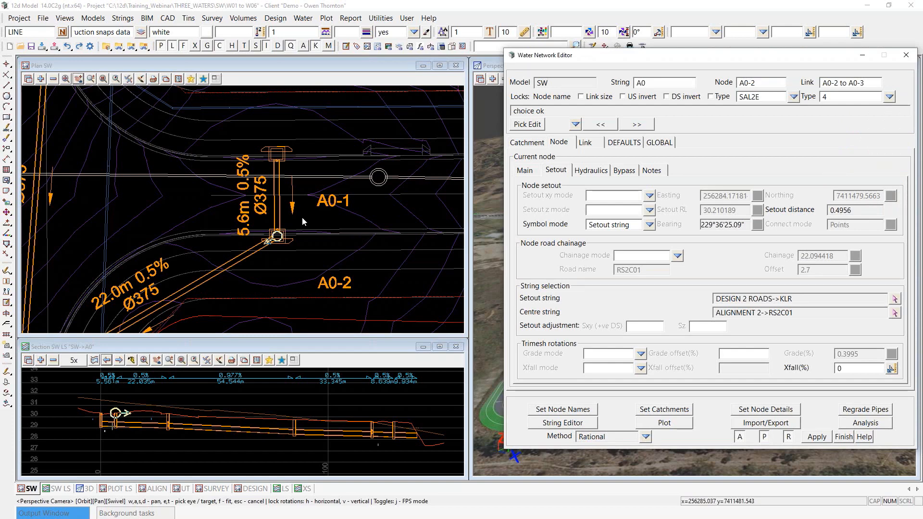
pyautogui.scroll(1, 296, 214)
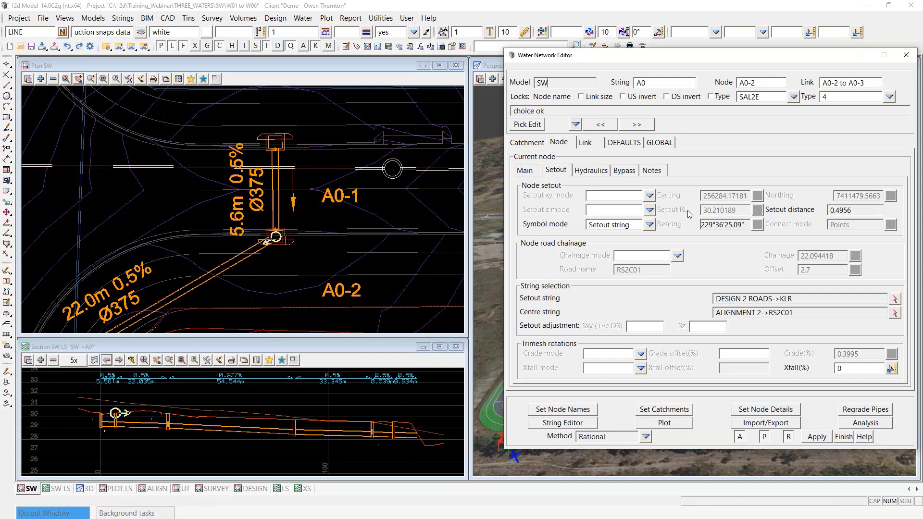
pyautogui.scroll(4, 269, 231)
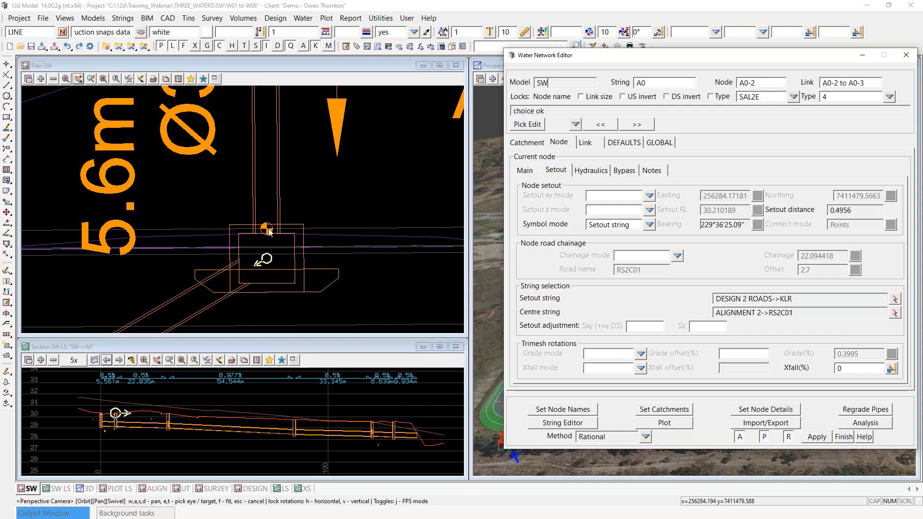
pyautogui.scroll(-2, 269, 232)
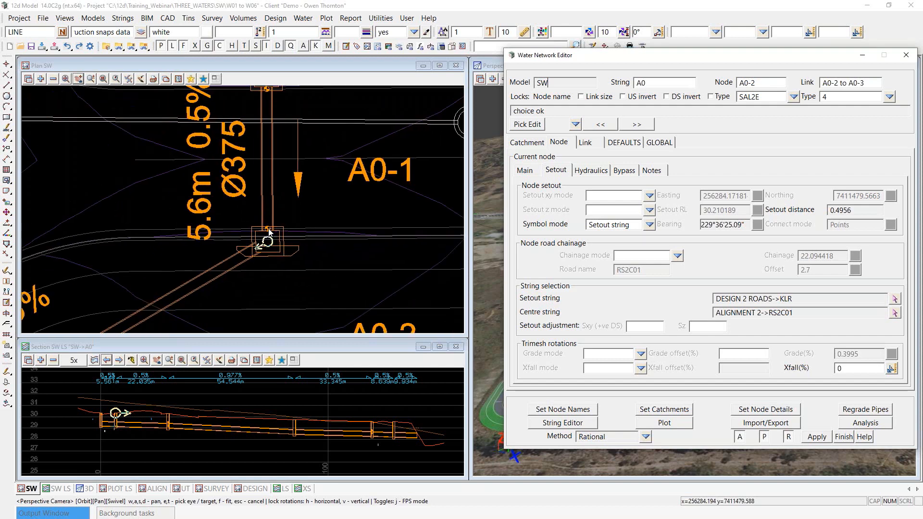
pyautogui.scroll(-1, 270, 232)
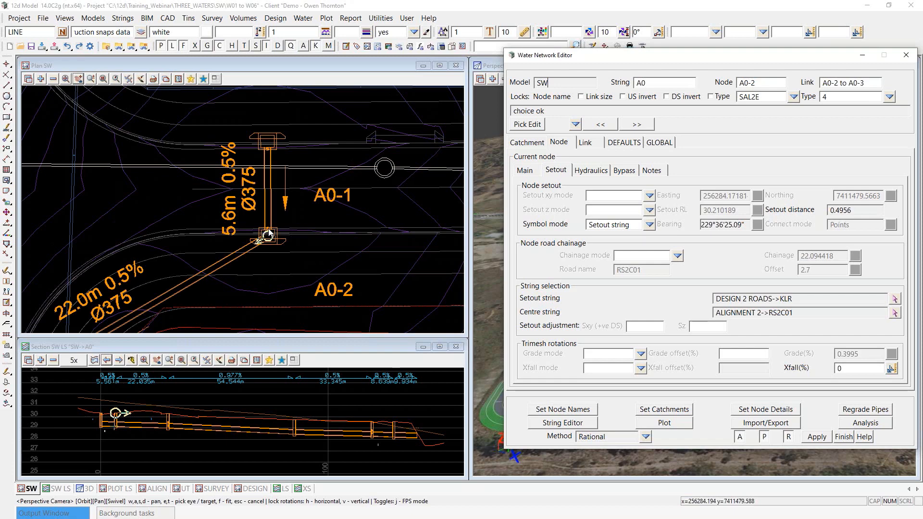
pyautogui.scroll(2, 269, 233)
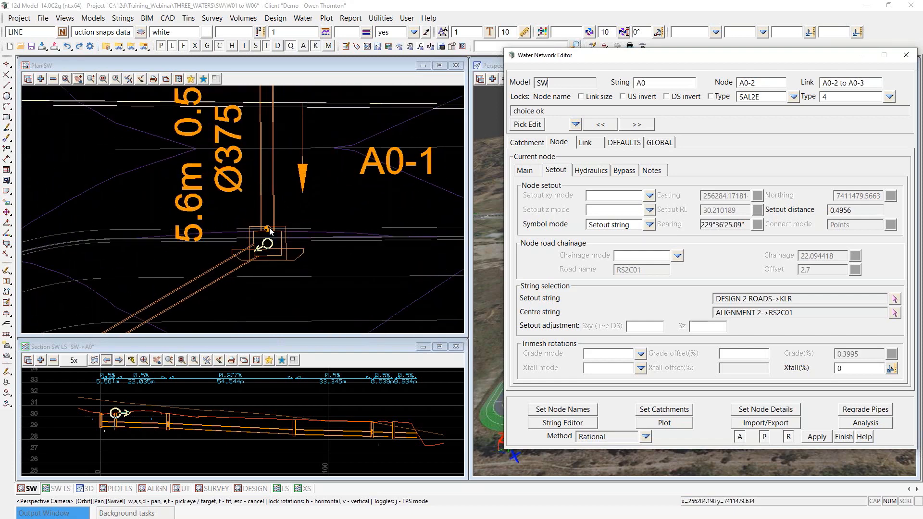
pyautogui.scroll(-1, 269, 260)
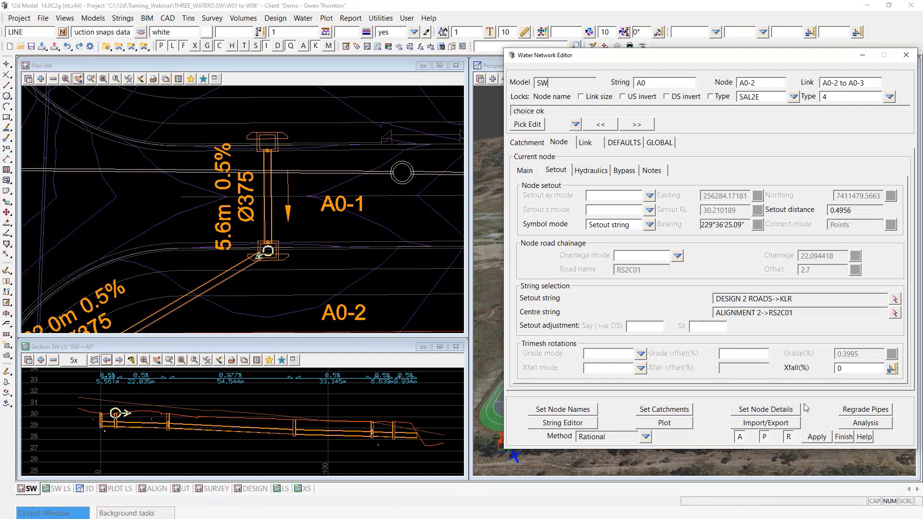
pyautogui.click(844, 436)
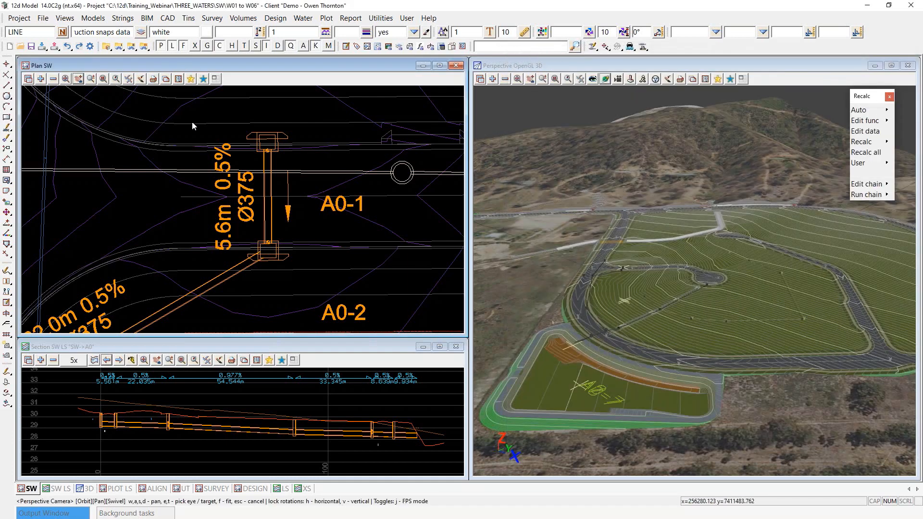
pyautogui.scroll(-2, 189, 128)
pyautogui.scroll(-2, 195, 138)
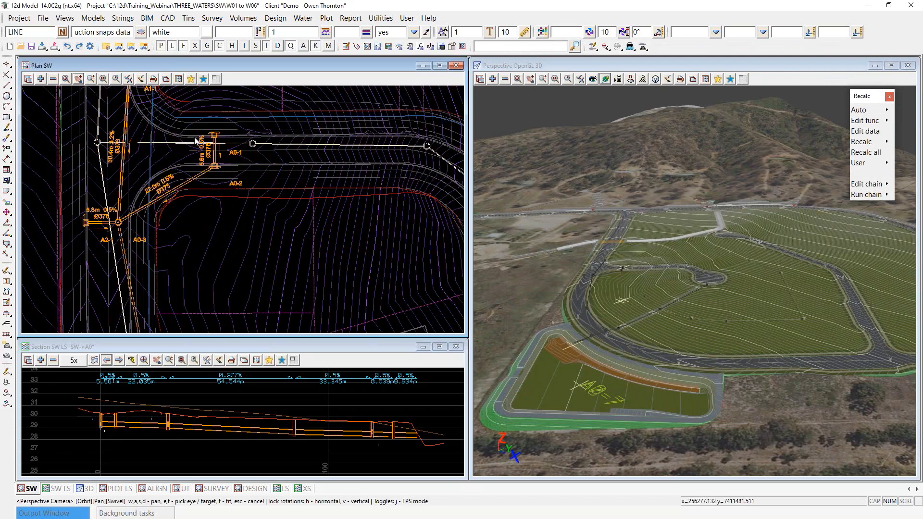
pyautogui.scroll(-2, 118, 182)
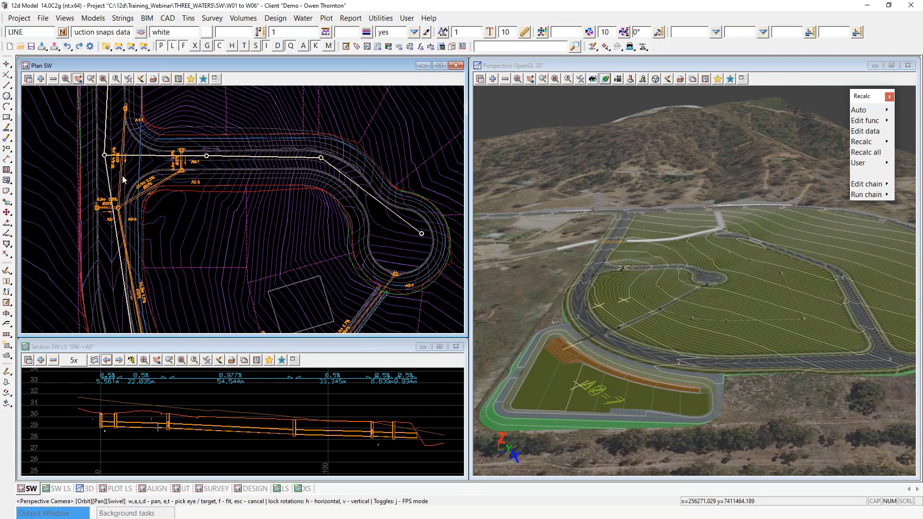
pyautogui.scroll(2, 178, 135)
pyautogui.scroll(2, 177, 143)
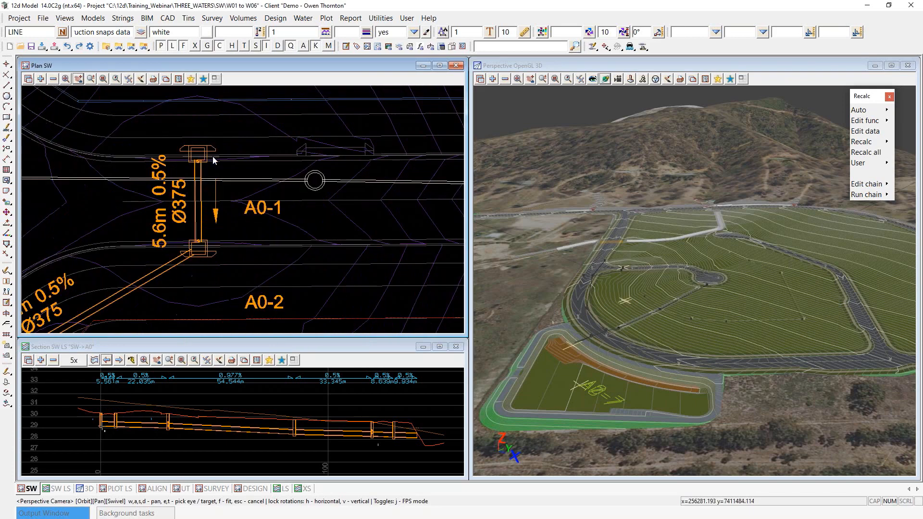
pyautogui.scroll(-2, 356, 238)
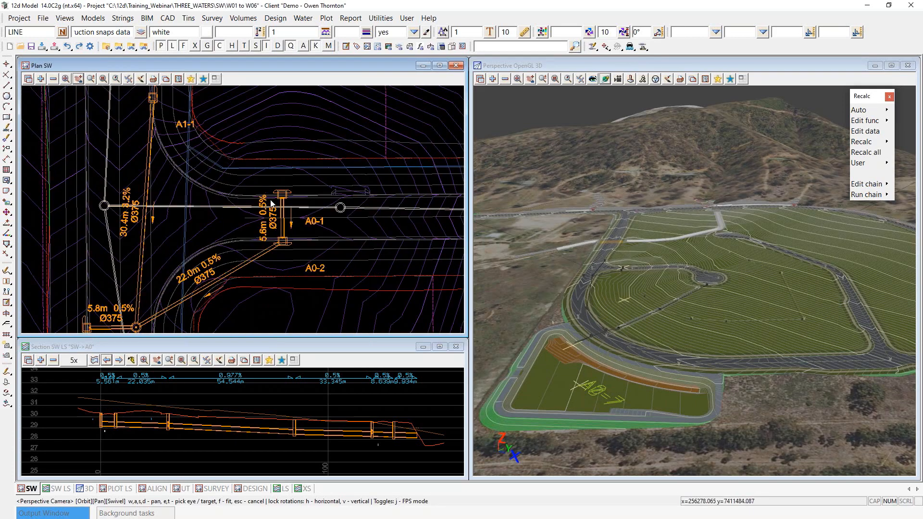
pyautogui.scroll(3, 284, 198)
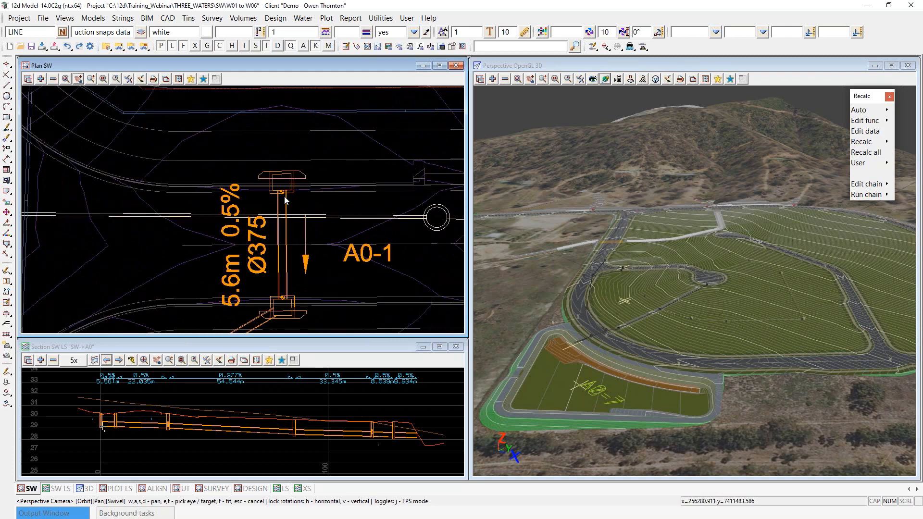
pyautogui.scroll(4, 284, 196)
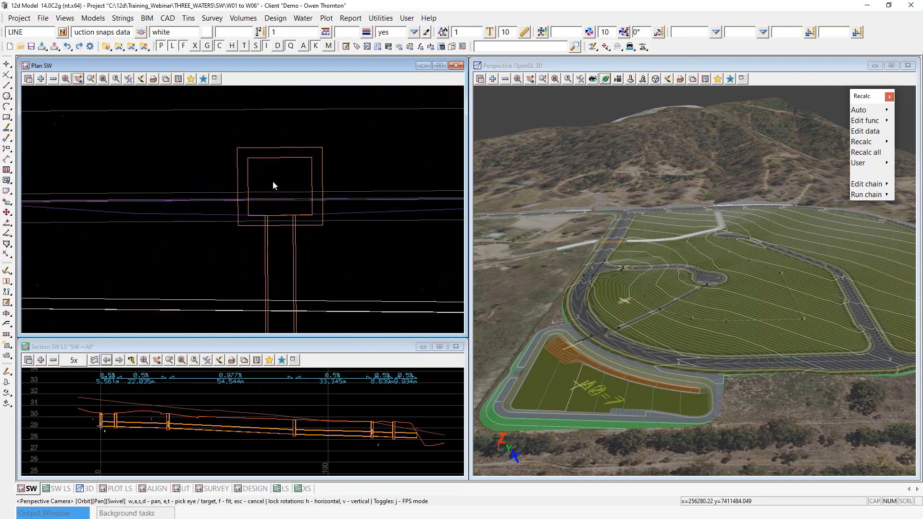
pyautogui.scroll(1, 274, 186)
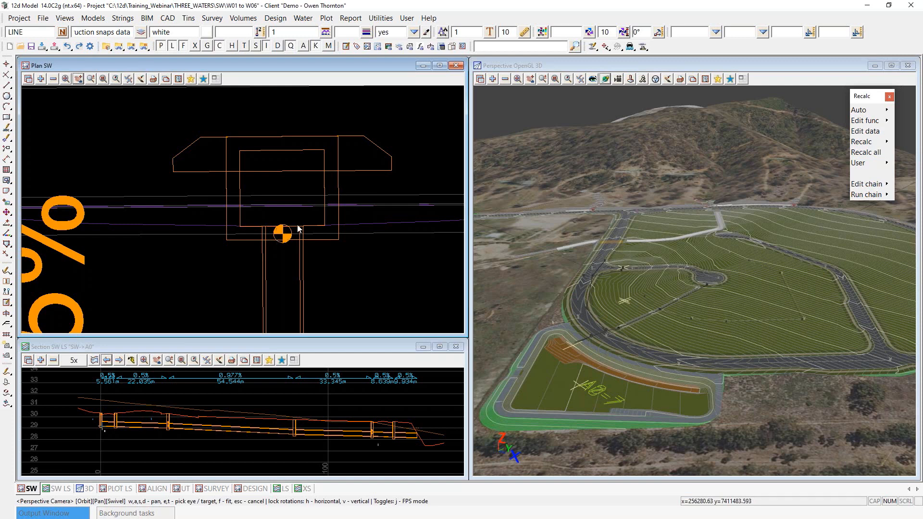
pyautogui.click(680, 155)
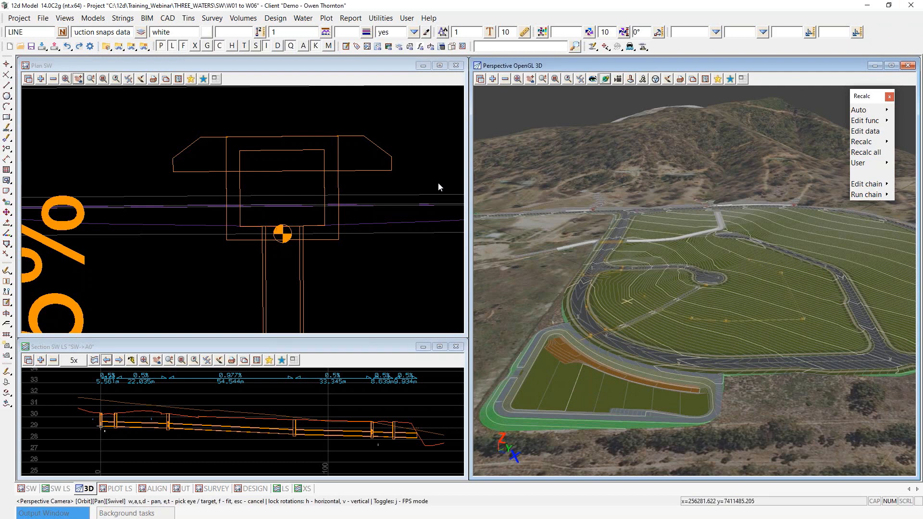
pyautogui.scroll(-2, 216, 145)
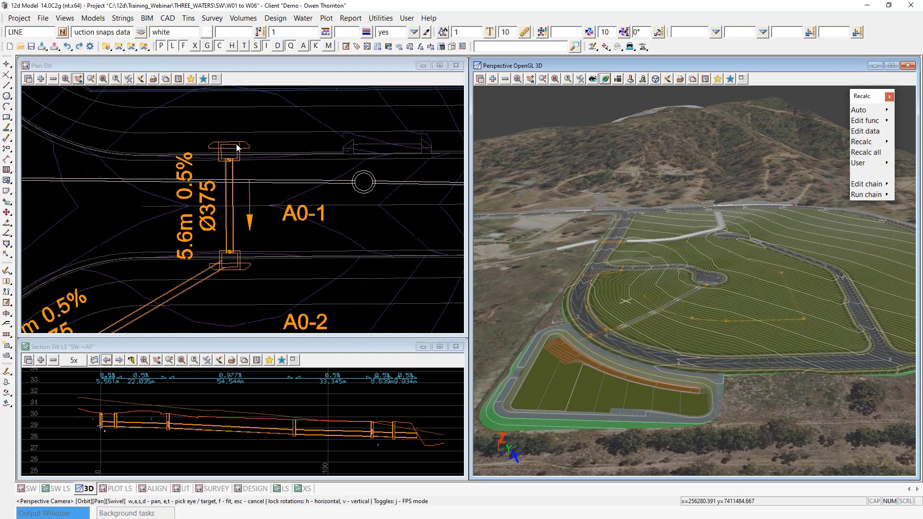
pyautogui.scroll(-3, 298, 175)
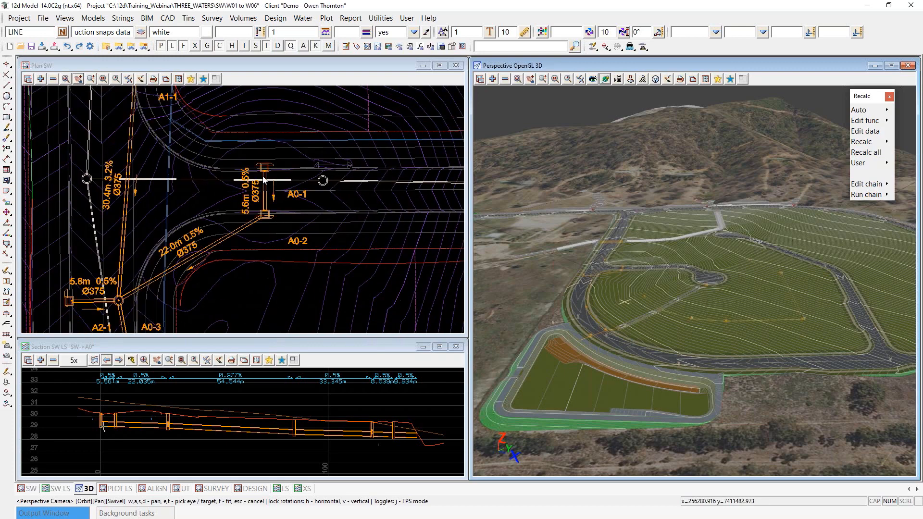
pyautogui.scroll(-1, 220, 226)
pyautogui.scroll(-1, 177, 190)
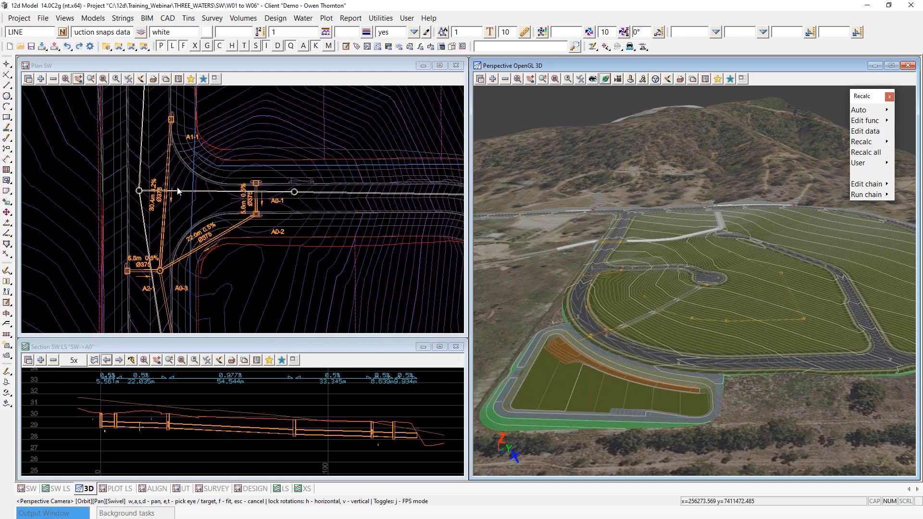
pyautogui.scroll(-4, 178, 191)
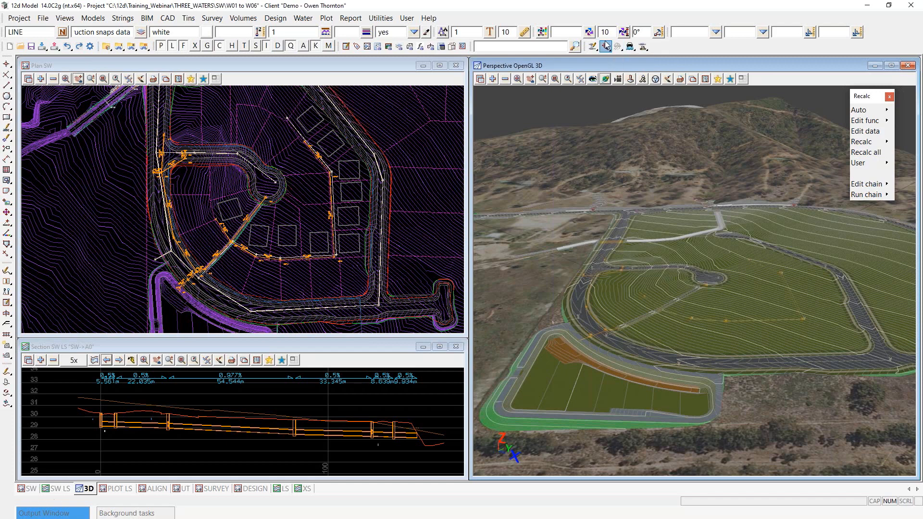
# Step: Start Adjust Node Locations from the toolbar flyout and float the Water string commands panel aside
pyautogui.moveTo(606, 45)
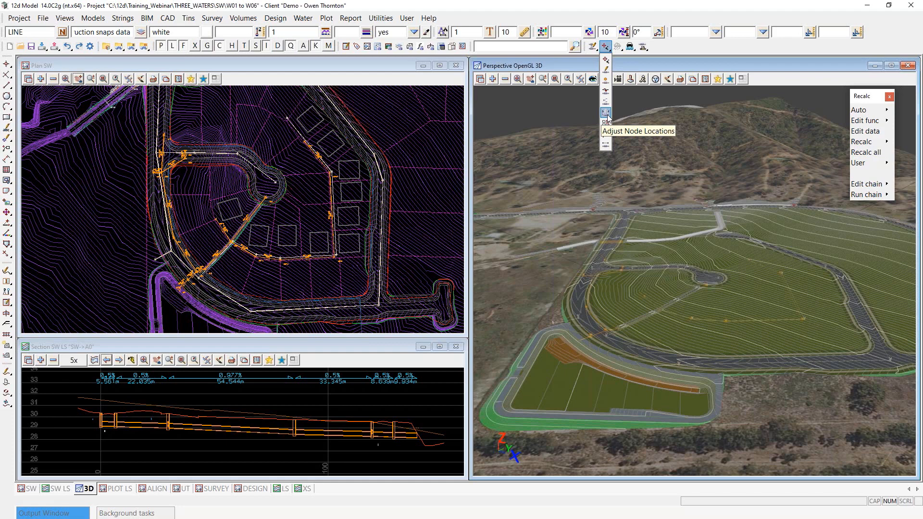
pyautogui.click(606, 114)
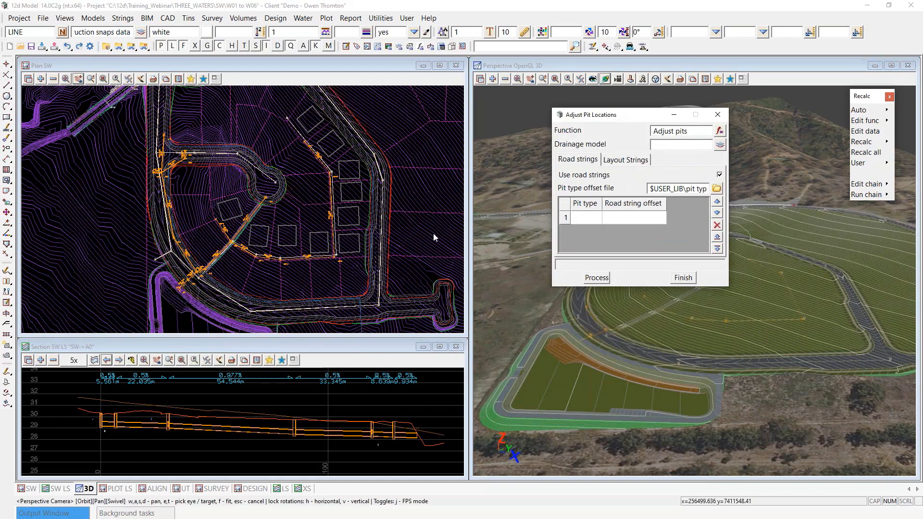
pyautogui.click(303, 18)
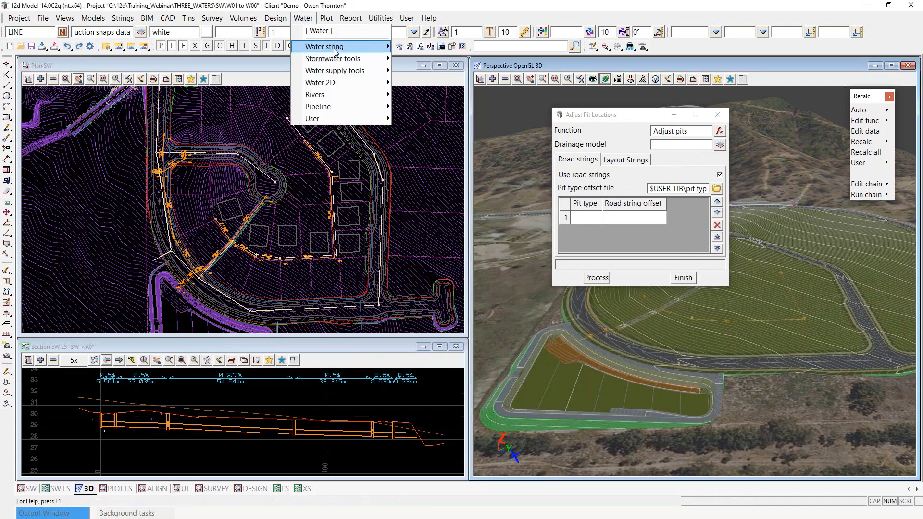
pyautogui.moveTo(336, 52)
pyautogui.click(429, 46)
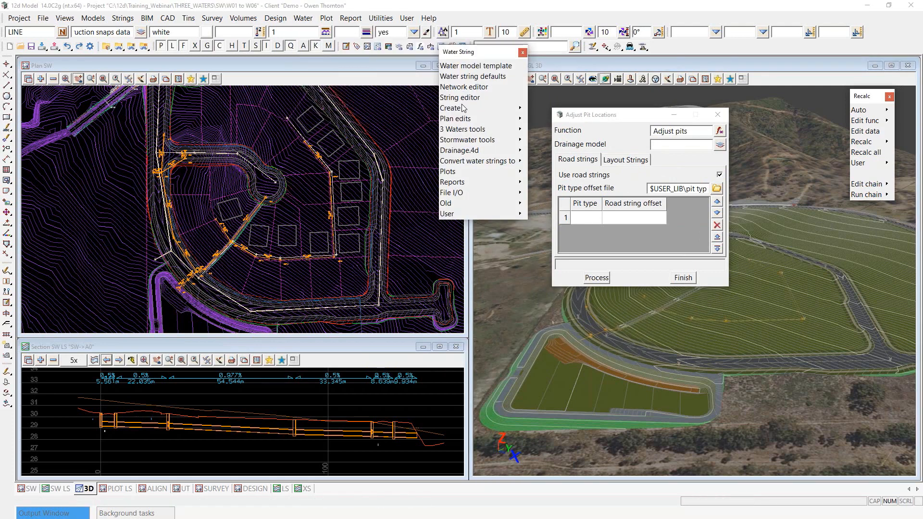
pyautogui.moveTo(495, 52); pyautogui.dragTo(851, 218)
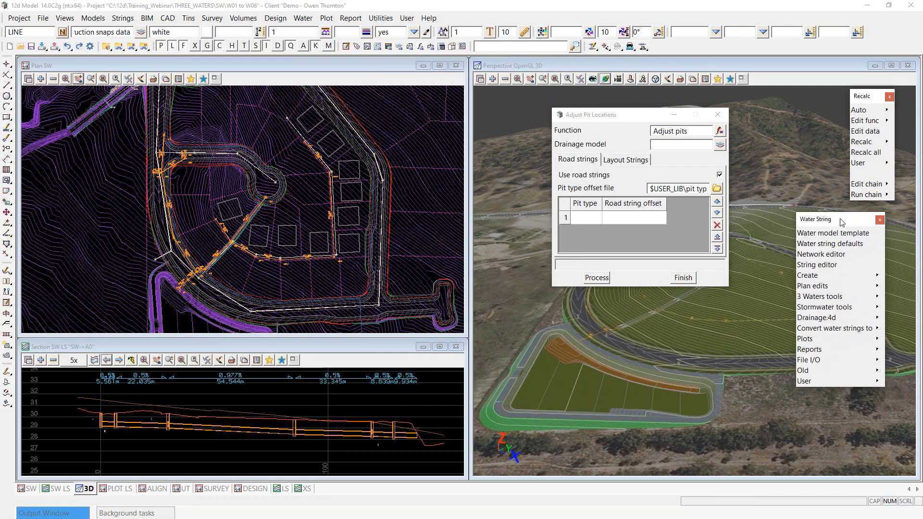
# Step: Dismiss the Plan edits submenu and move the Adjust Pit Locations dialog up and left
pyautogui.moveTo(873, 288)
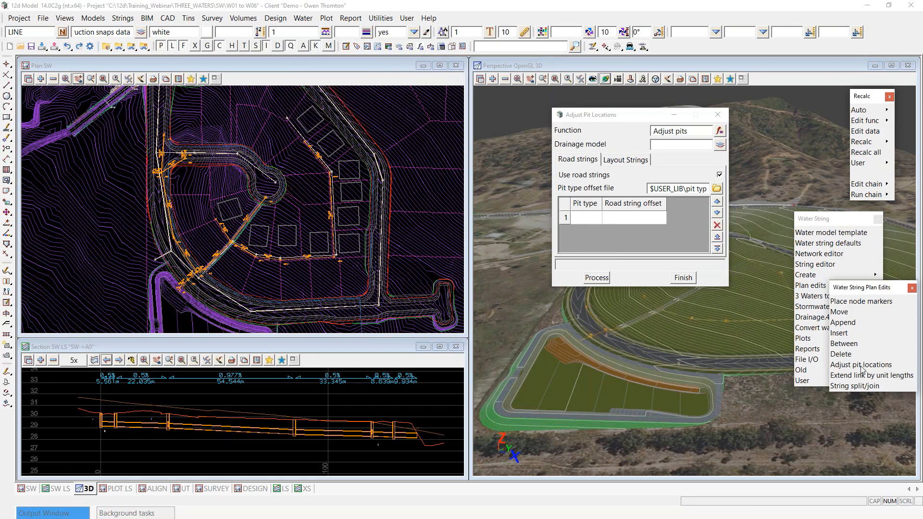
pyautogui.click(884, 222)
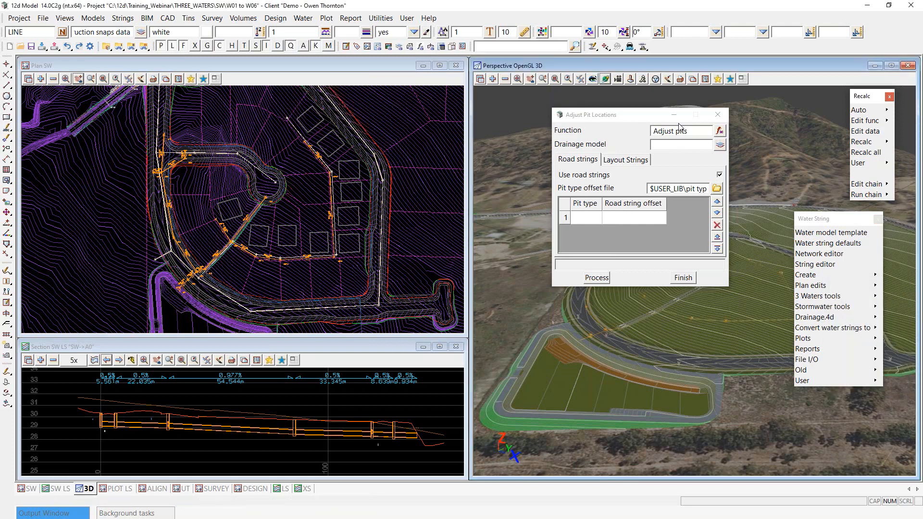
pyautogui.moveTo(664, 114); pyautogui.dragTo(602, 97)
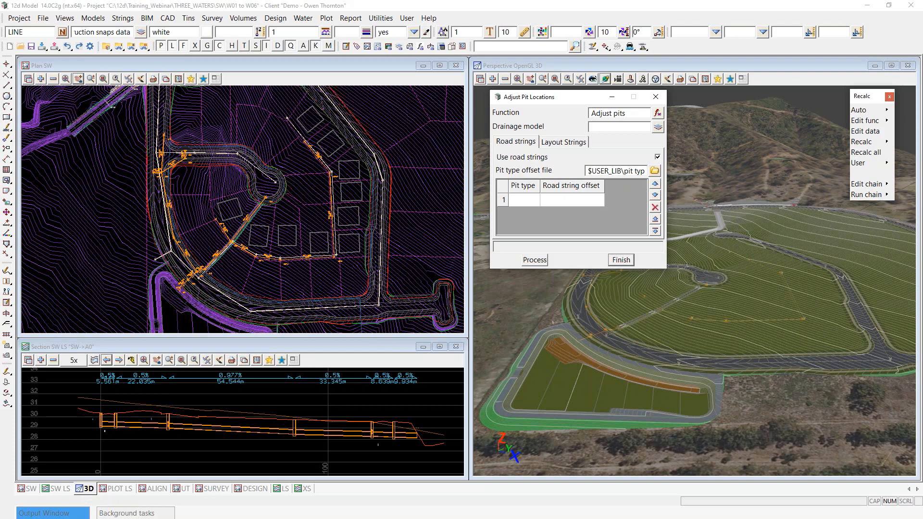
pyautogui.scroll(1, 151, 246)
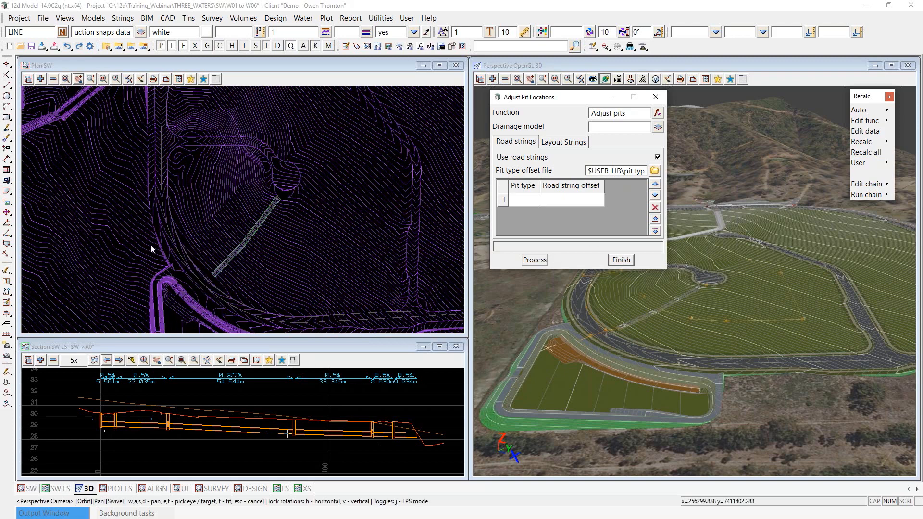
pyautogui.scroll(3, 204, 222)
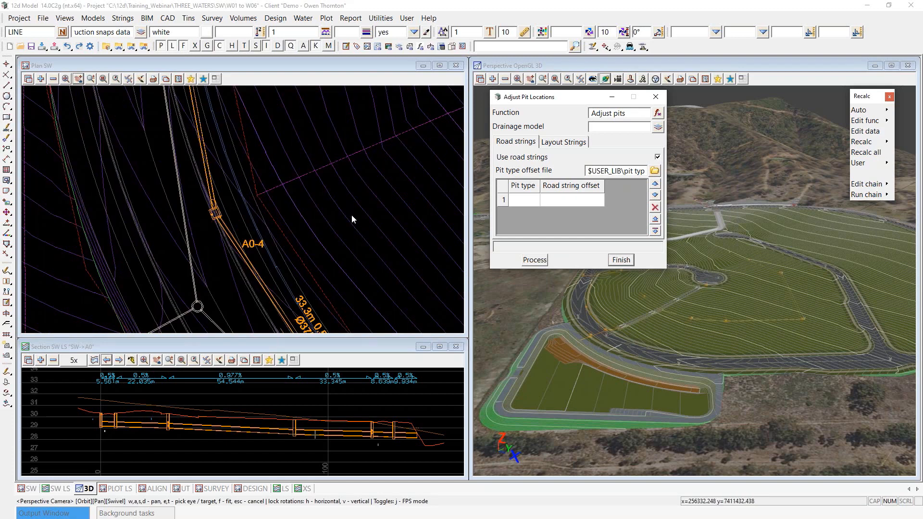
# Step: Enter SW as the drainage model in Adjust Pit Locations
pyautogui.click(600, 127)
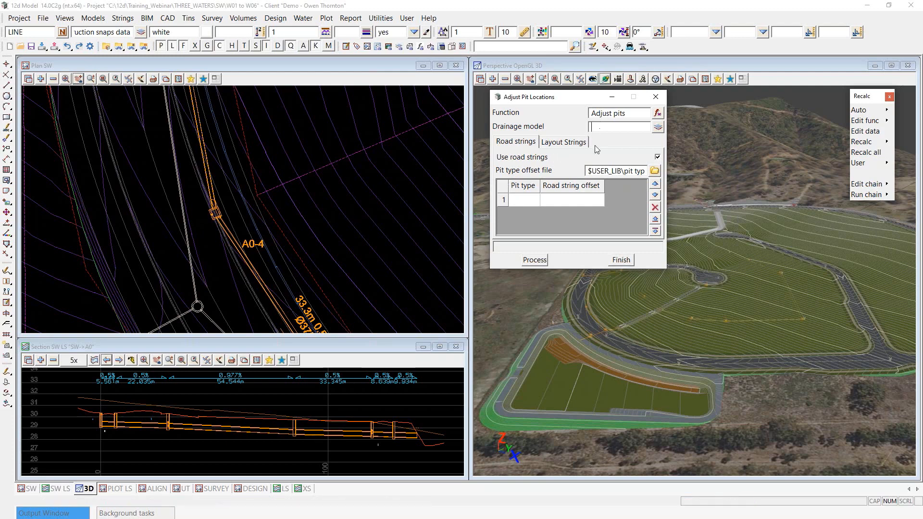
pyautogui.write('SW')
# Step: Load adjust pits offsets TMR.txt as the pit type offset file
pyautogui.click(655, 171)
pyautogui.moveTo(767, 339)
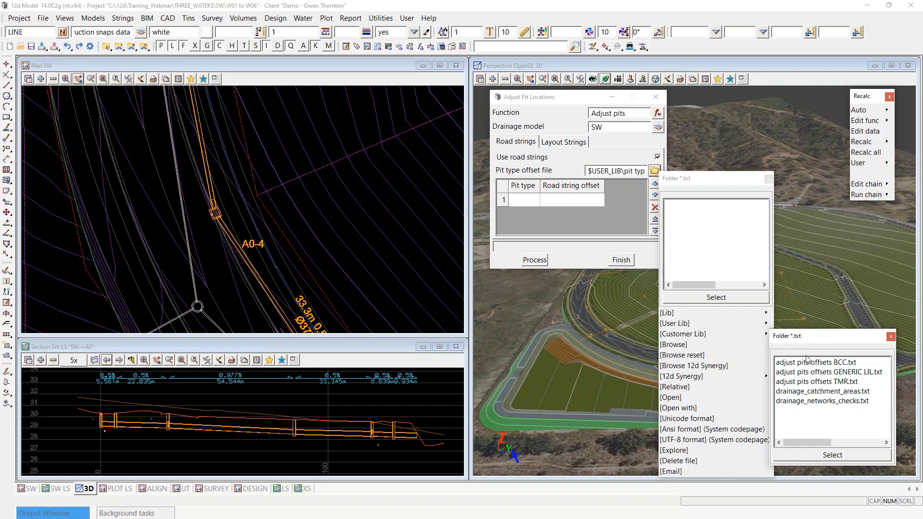
pyautogui.click(806, 383)
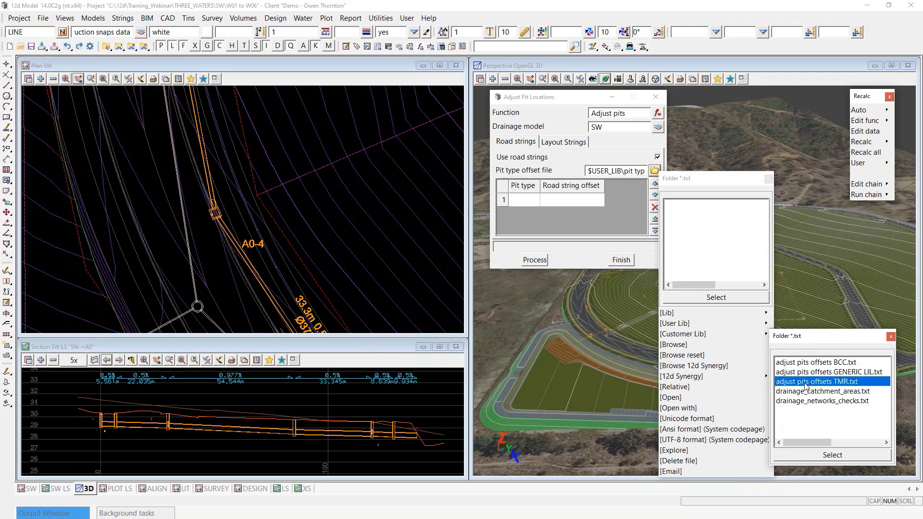
pyautogui.doubleClick(806, 383)
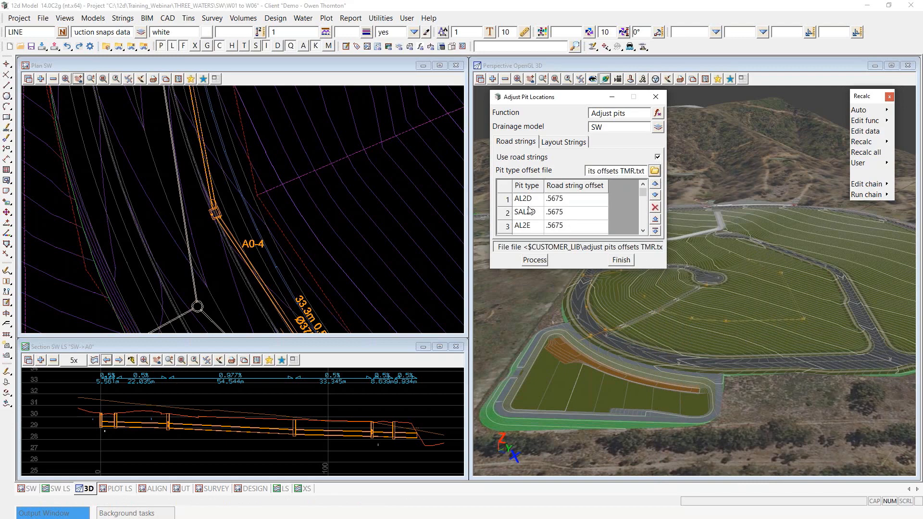
# Step: Tick the AL2D, SAL2D and AL2E road string offsets
pyautogui.click(566, 204)
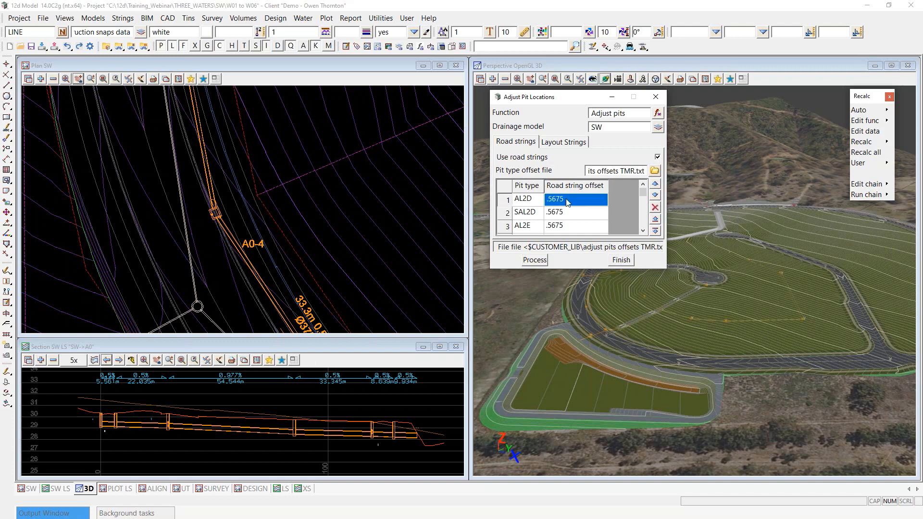
pyautogui.click(573, 217)
pyautogui.click(577, 228)
pyautogui.scroll(-2, 578, 217)
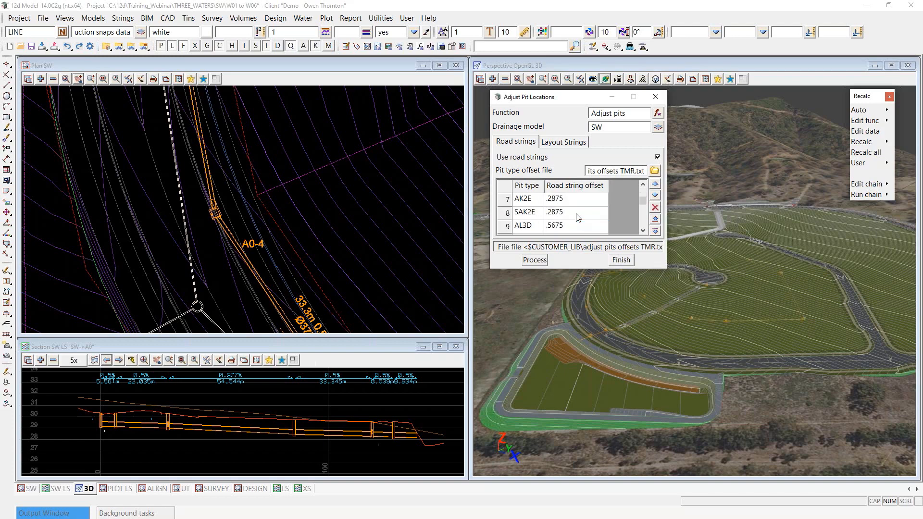
pyautogui.scroll(2, 578, 218)
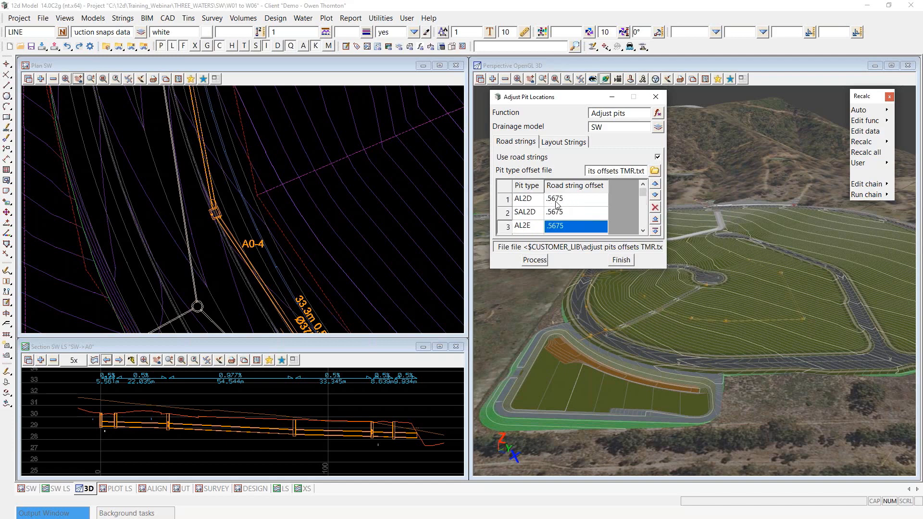
pyautogui.scroll(-2, 565, 205)
pyautogui.scroll(1, 564, 206)
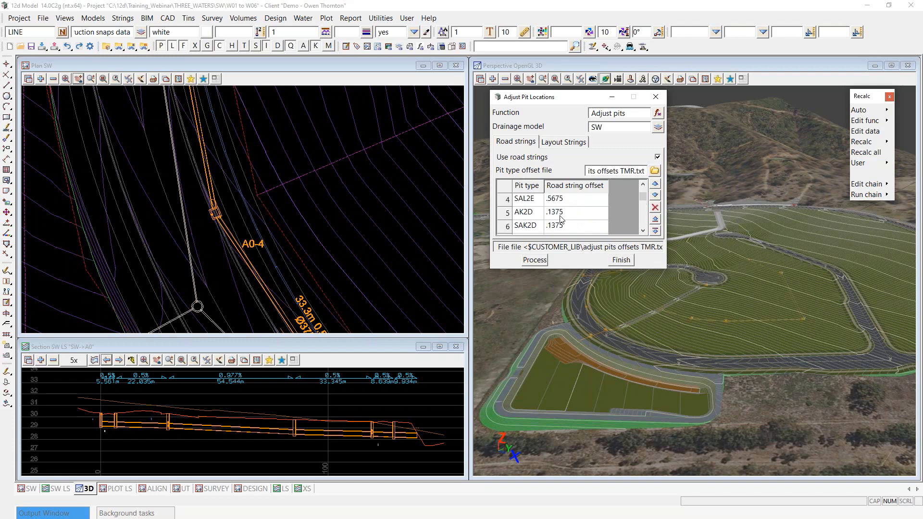
pyautogui.scroll(-1, 561, 219)
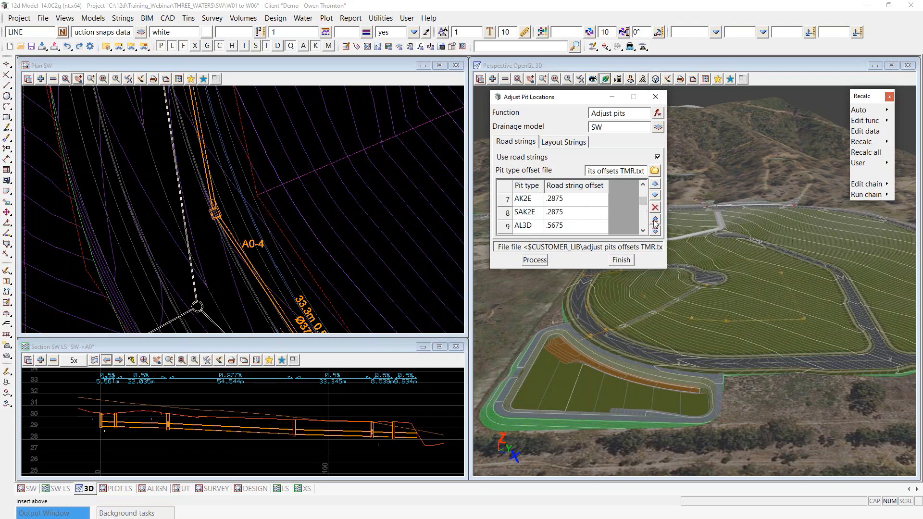
pyautogui.scroll(2, 646, 203)
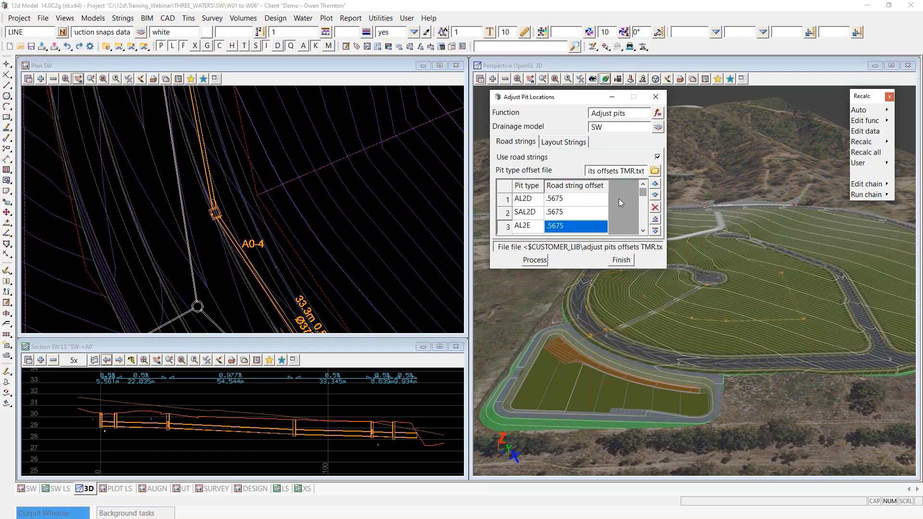
pyautogui.click(566, 204)
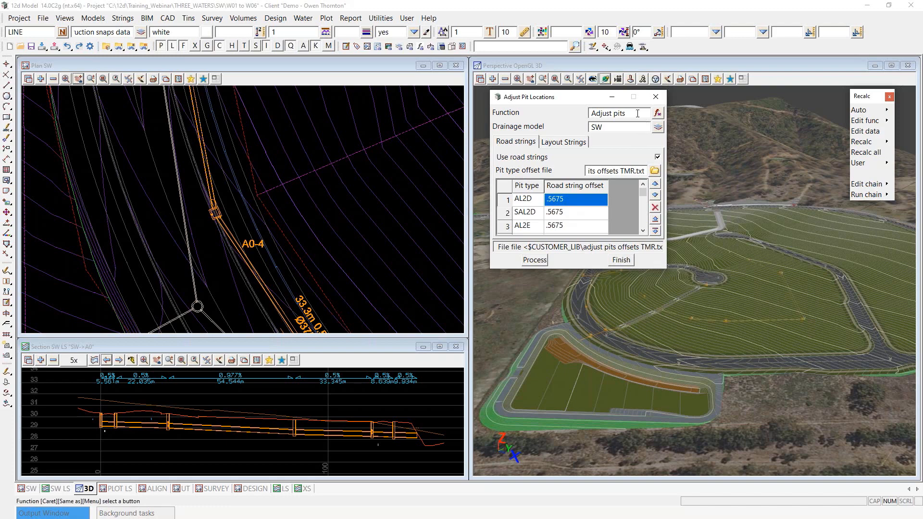
pyautogui.moveTo(635, 114); pyautogui.dragTo(583, 119)
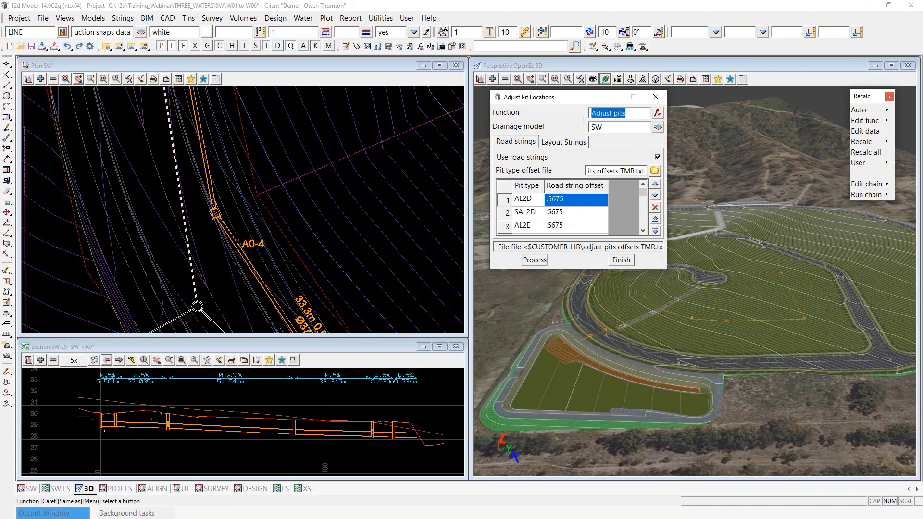
pyautogui.click(636, 113)
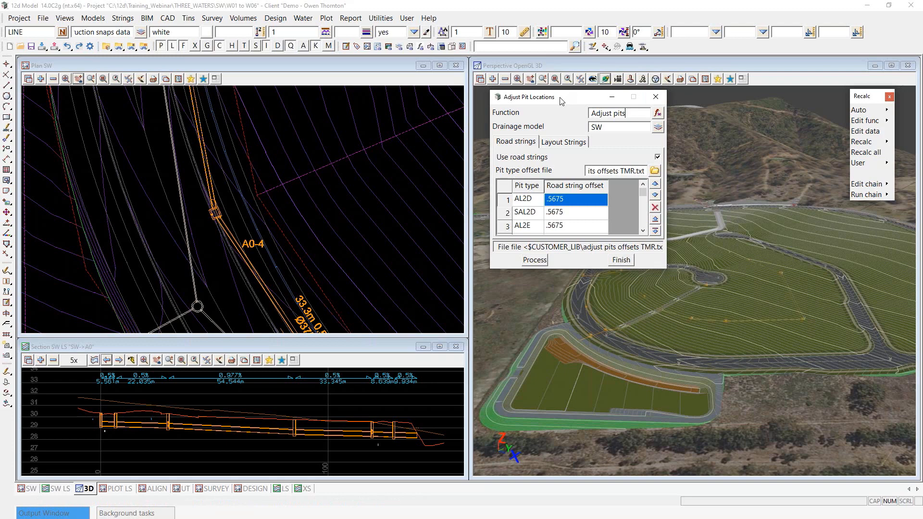
# Step: Run the pit adjustment until 0 of 18 pits need moving, then finish
pyautogui.click(535, 262)
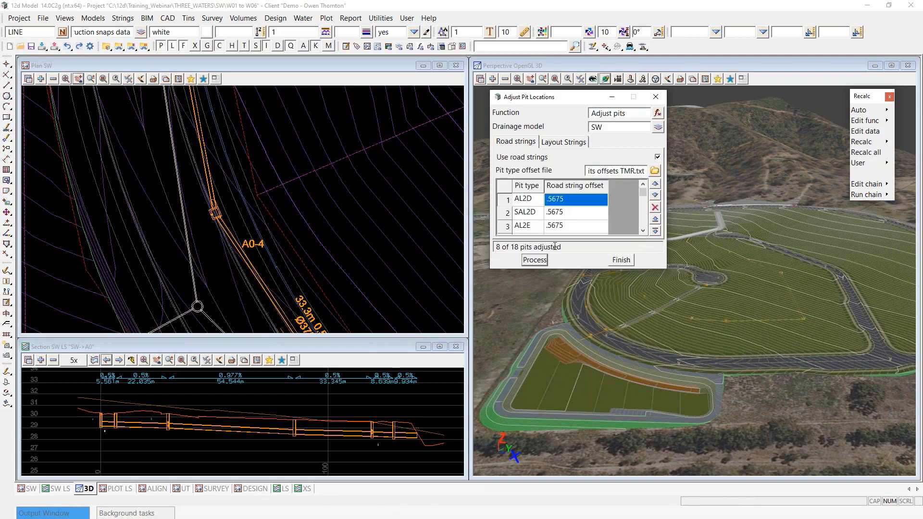
pyautogui.click(534, 260)
pyautogui.click(532, 260)
pyautogui.scroll(5, 206, 207)
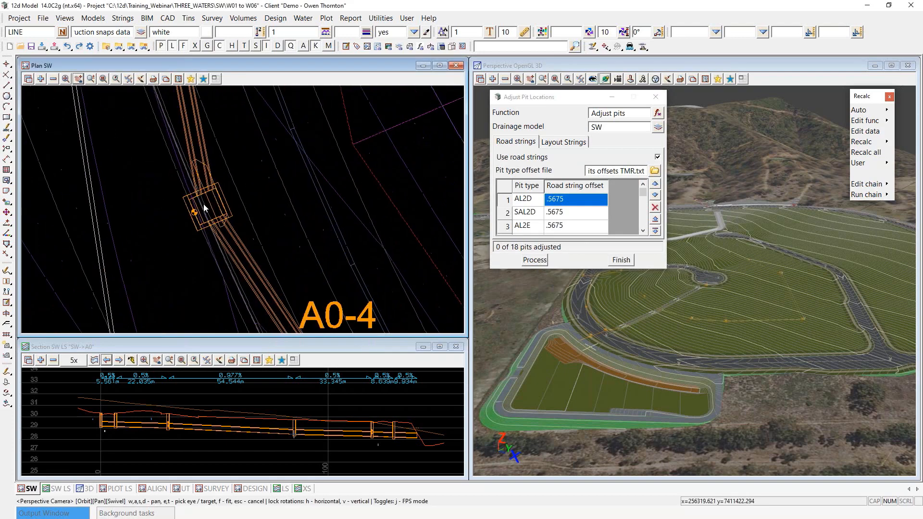
pyautogui.scroll(-1, 204, 207)
pyautogui.scroll(-1, 210, 205)
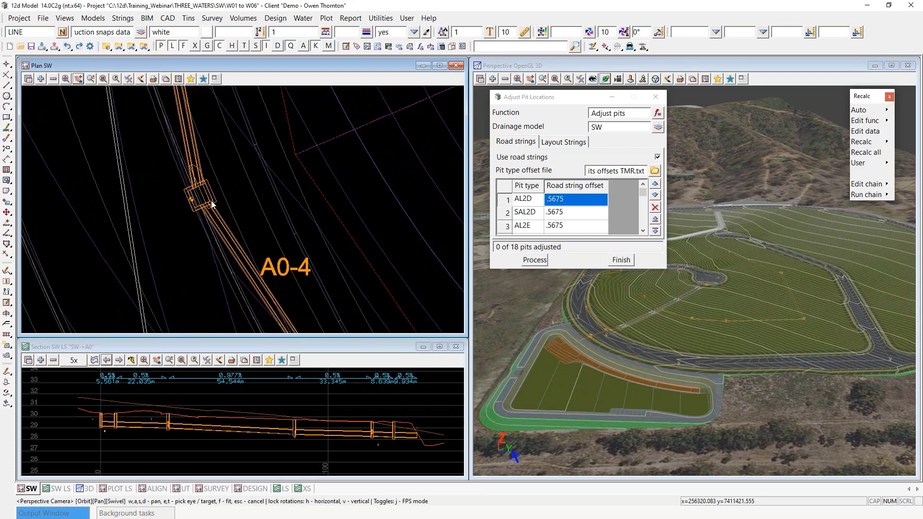
pyautogui.scroll(-3, 212, 205)
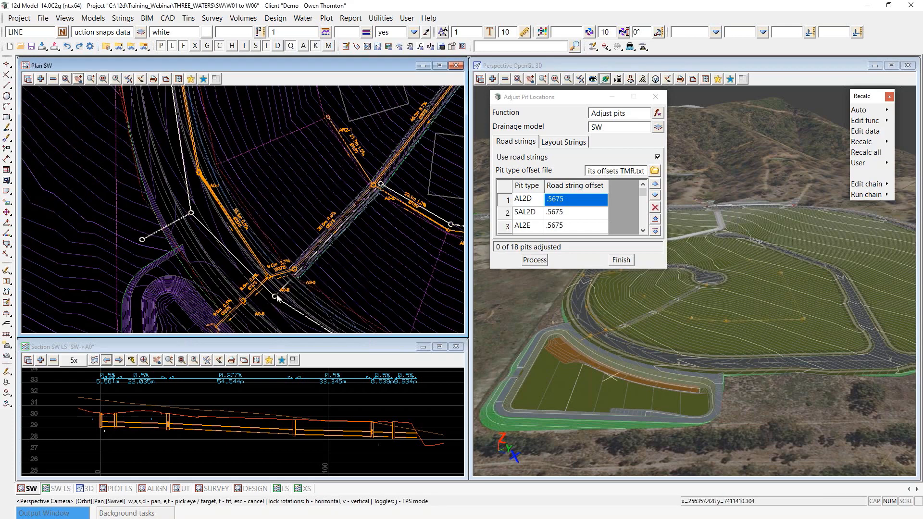
pyautogui.scroll(5, 266, 265)
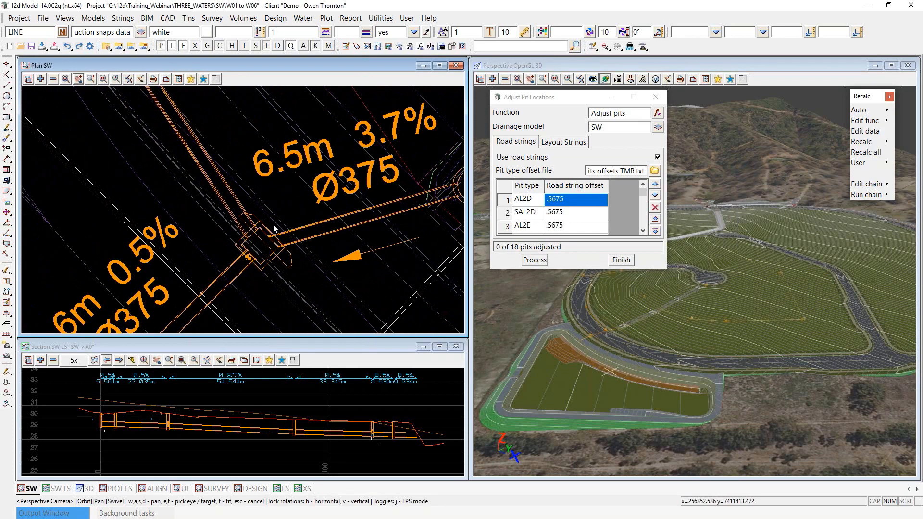
pyautogui.click(621, 261)
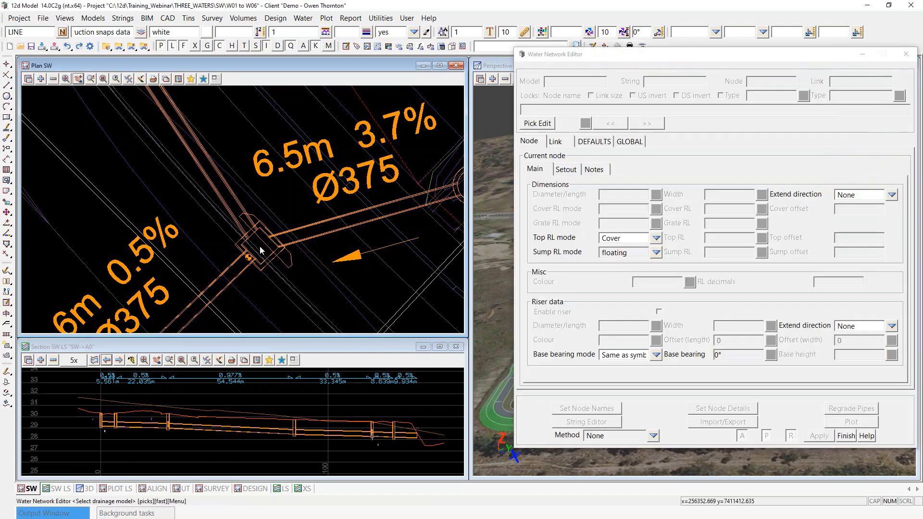
# Step: Open pit A0-5 in the Water Network Editor
pyautogui.click(259, 246)
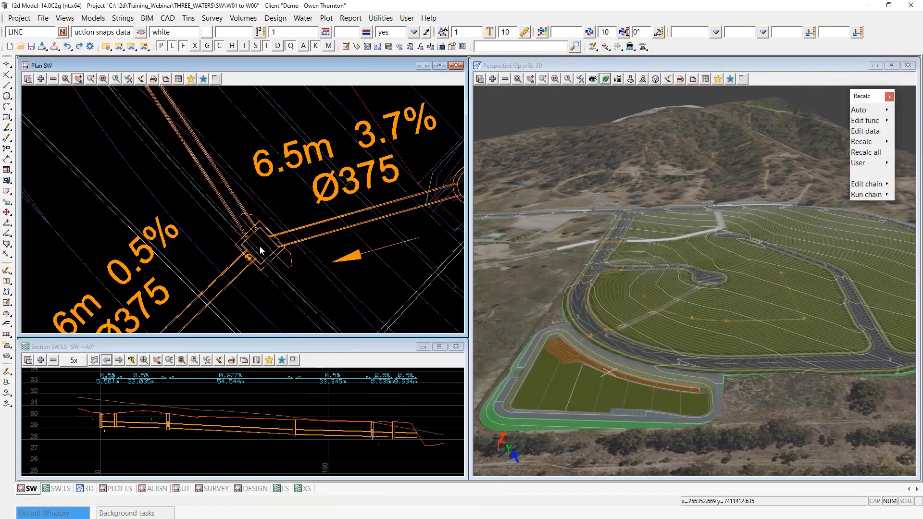
pyautogui.doubleClick(260, 246)
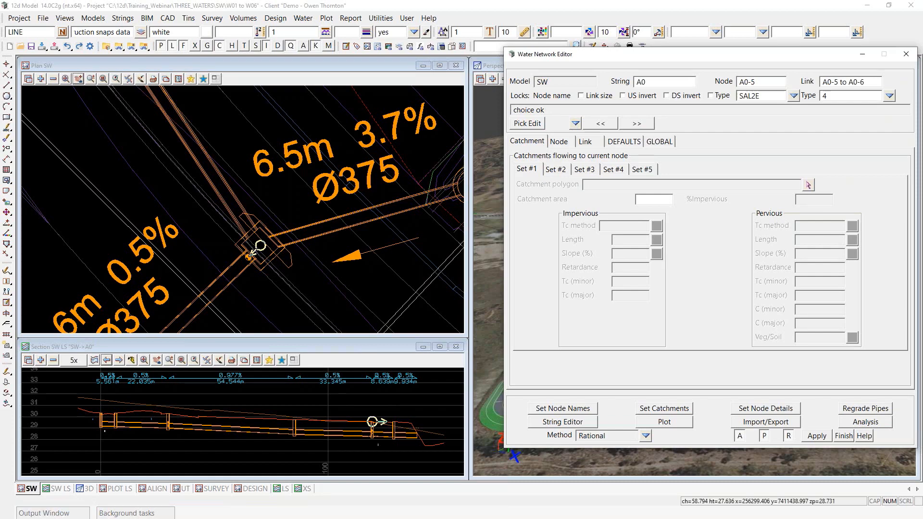
pyautogui.scroll(-3, 250, 230)
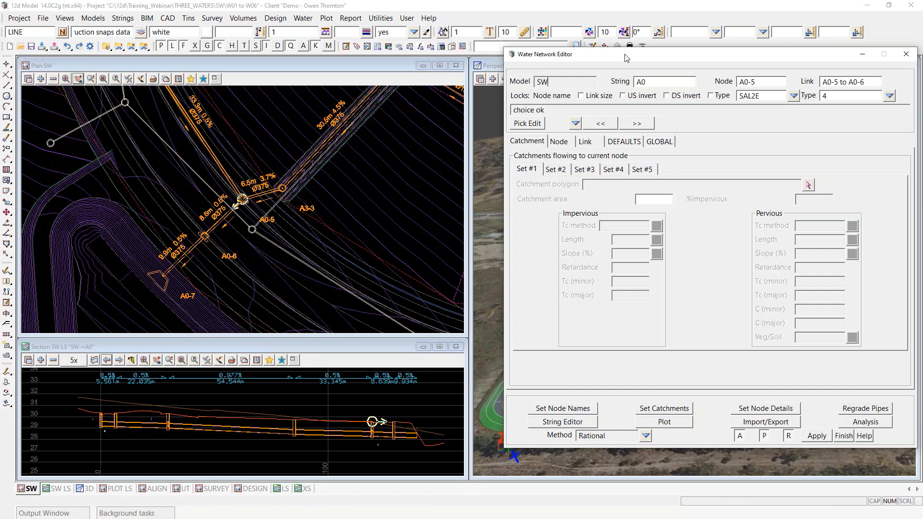
pyautogui.moveTo(626, 58); pyautogui.dragTo(602, 68)
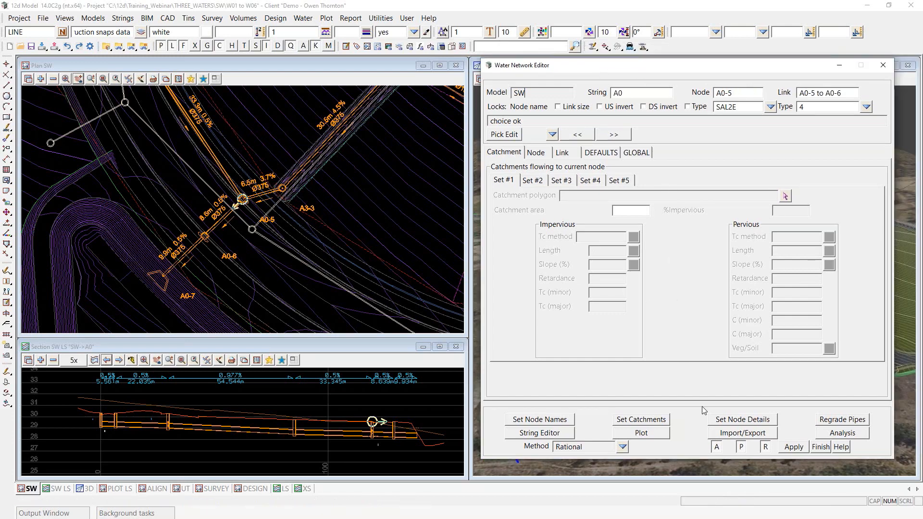
# Step: Set node details, regrade the SW pipes and regenerate the plan and long-section plots
pyautogui.click(736, 421)
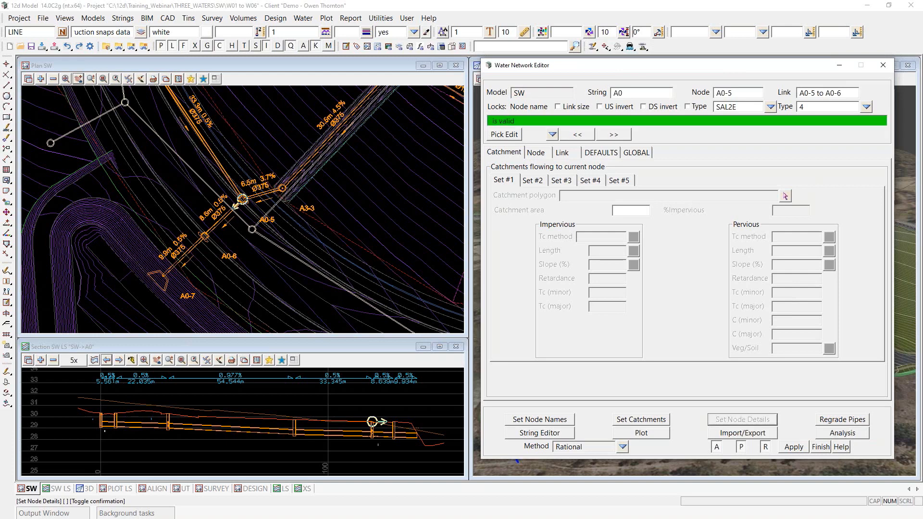
pyautogui.click(854, 423)
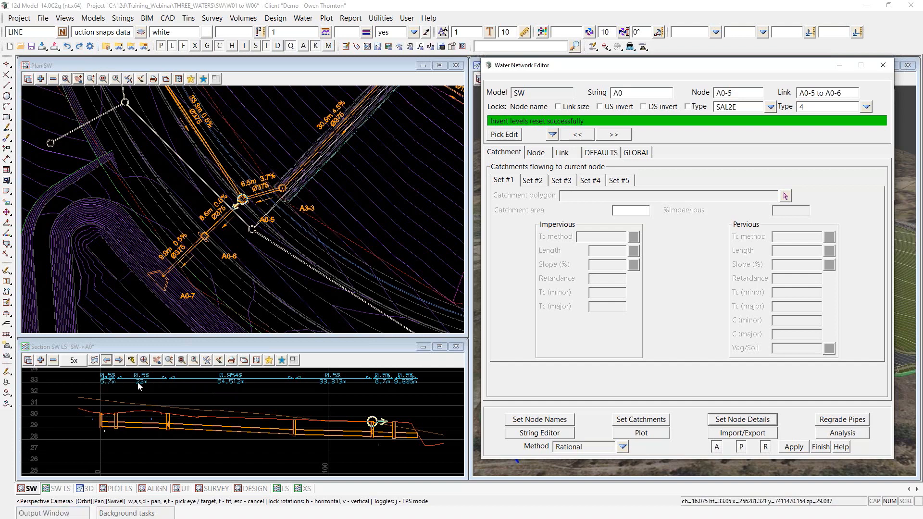
pyautogui.click(641, 433)
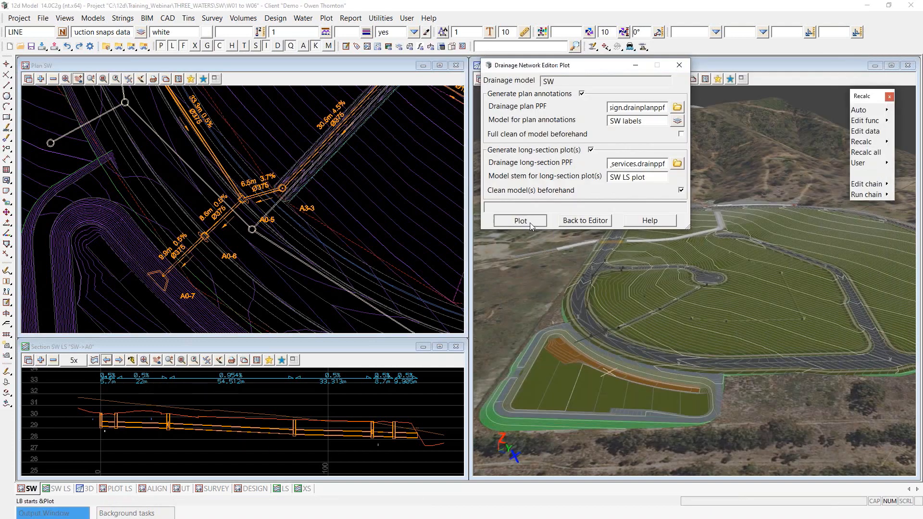
pyautogui.click(528, 222)
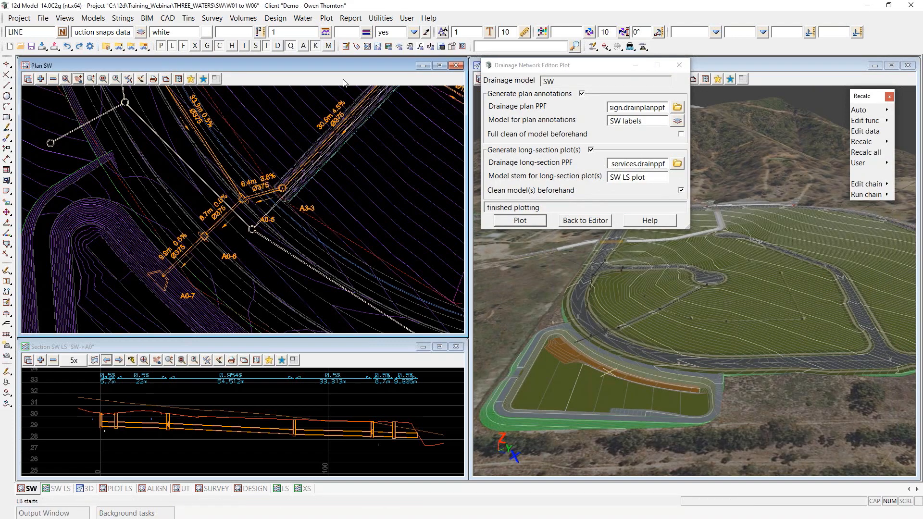
# Step: Zoom around pits A0-5 and A0-6 to check labels such as 6.4m 3.8% Ø375
pyautogui.scroll(4, 252, 198)
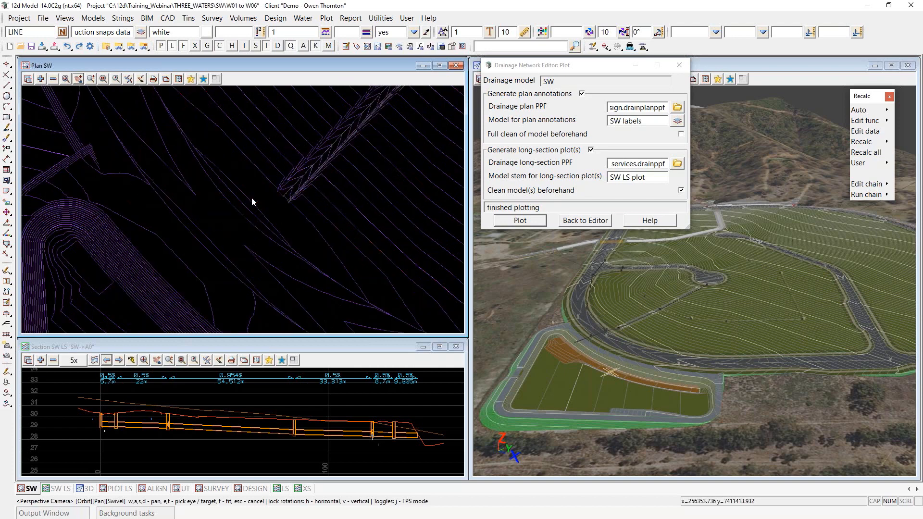
pyautogui.scroll(1, 176, 264)
pyautogui.scroll(2, 175, 264)
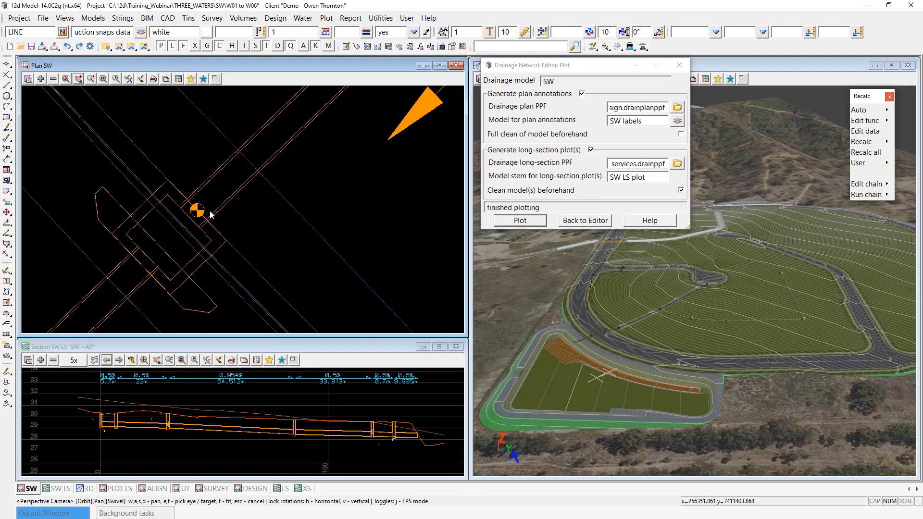
pyautogui.scroll(-2, 132, 207)
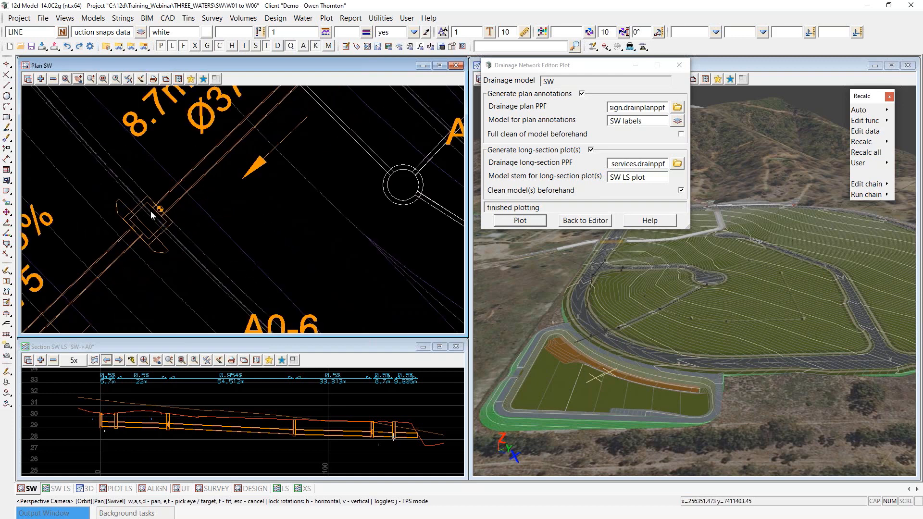
pyautogui.scroll(2, 161, 209)
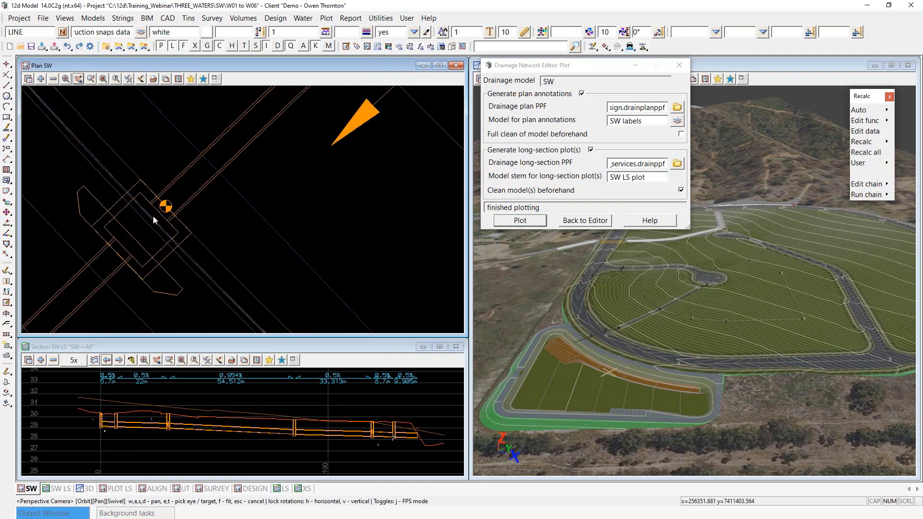
pyautogui.scroll(-1, 153, 216)
pyautogui.scroll(-3, 152, 223)
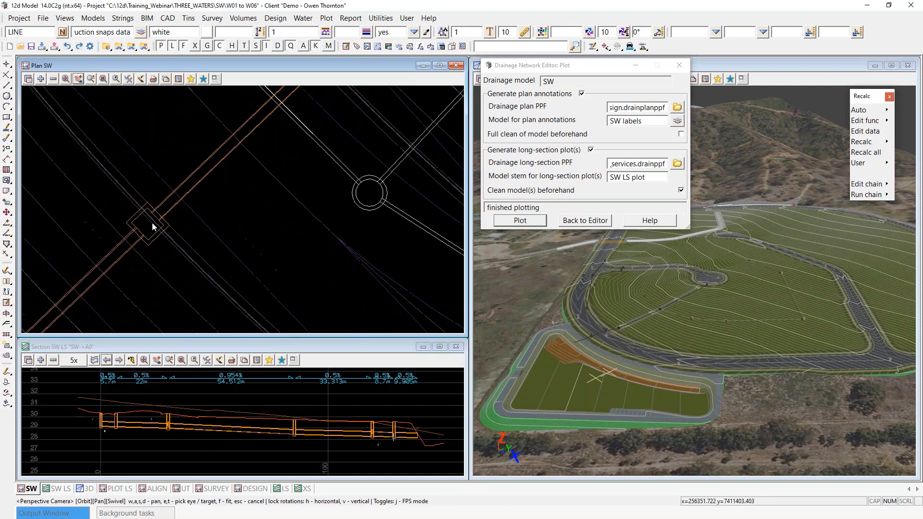
# Step: Check the Recalc function list for Adjust pits, then zoom in the 3D view
pyautogui.click(880, 121)
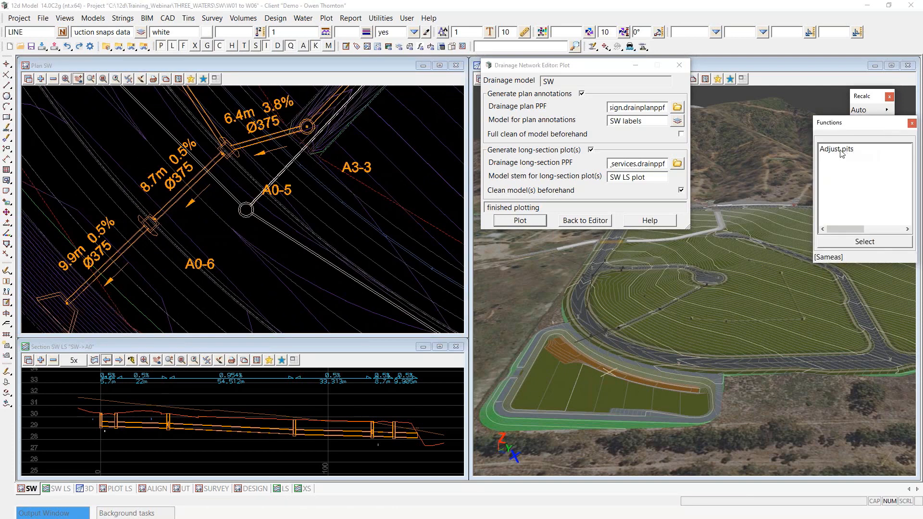
pyautogui.press('Escape')
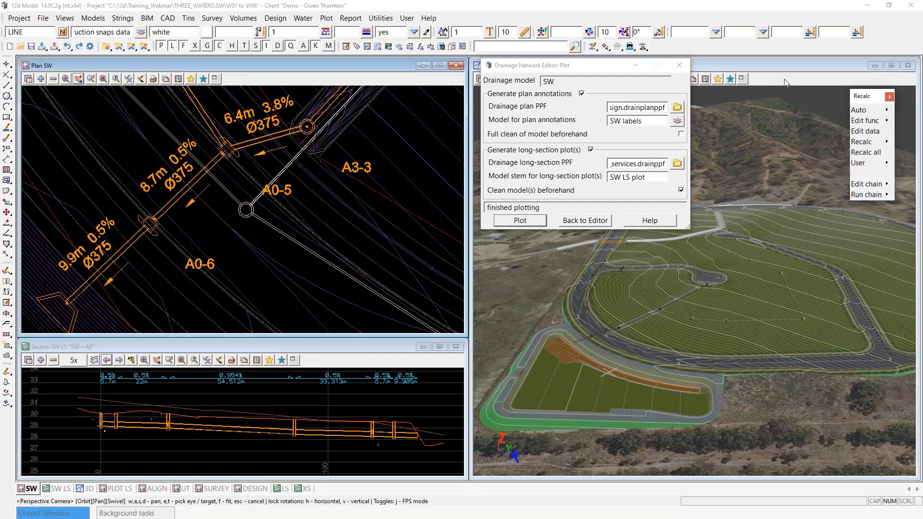
pyautogui.click(786, 82)
pyautogui.scroll(-2, 151, 282)
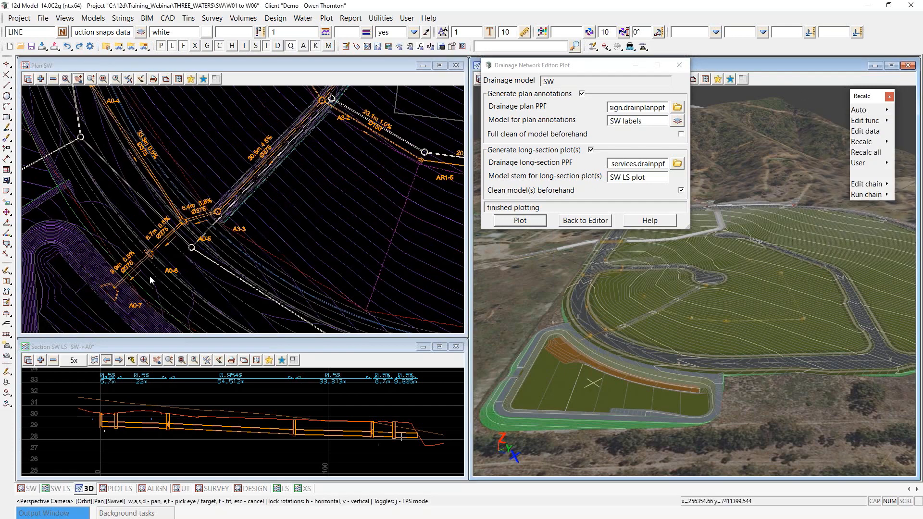
pyautogui.scroll(-2, 152, 281)
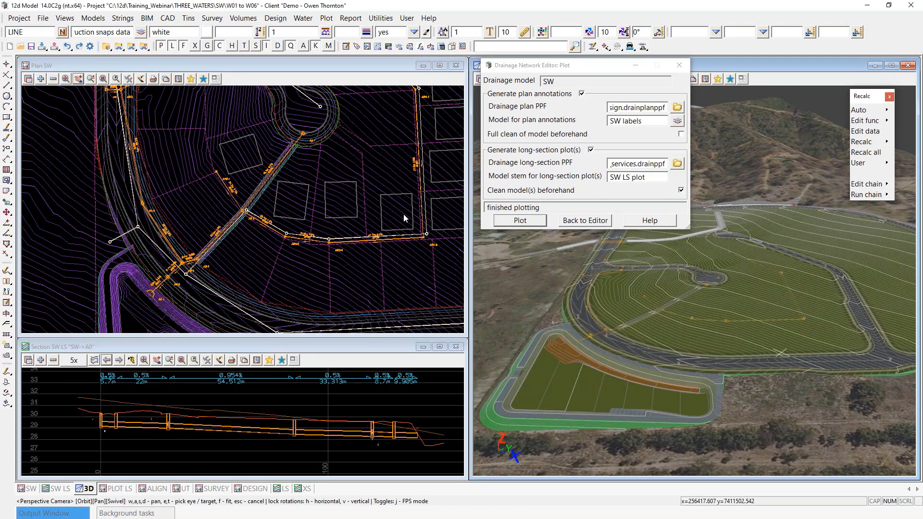
pyautogui.scroll(-2, 404, 211)
pyautogui.scroll(1, 285, 135)
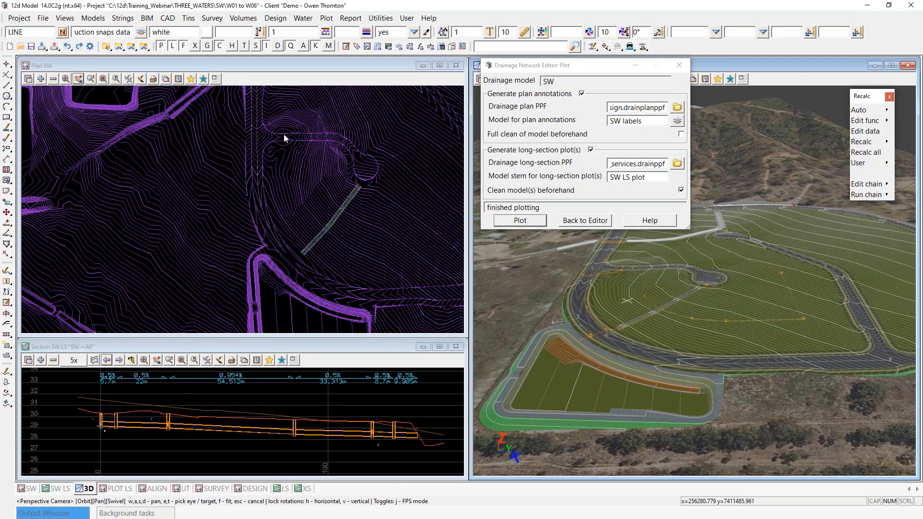
# Step: Remove the SW labels model from the Plan SW view
pyautogui.click(53, 79)
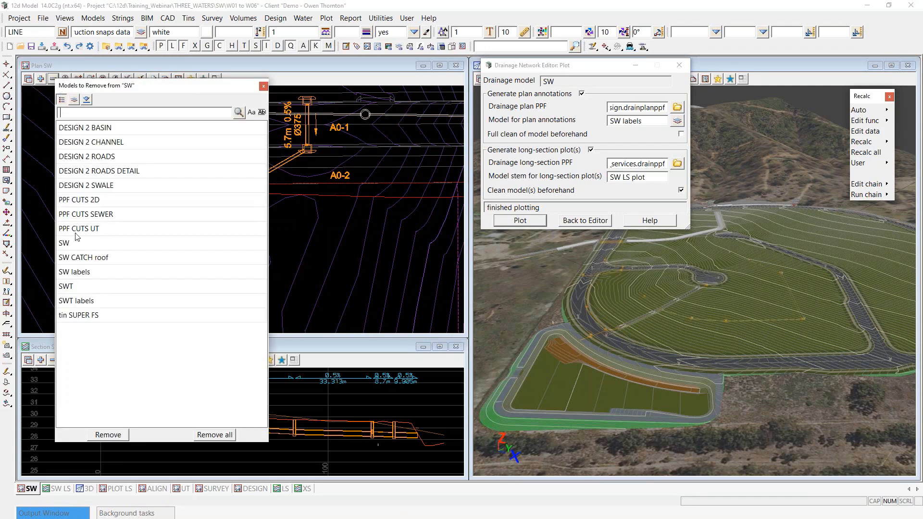
pyautogui.doubleClick(77, 272)
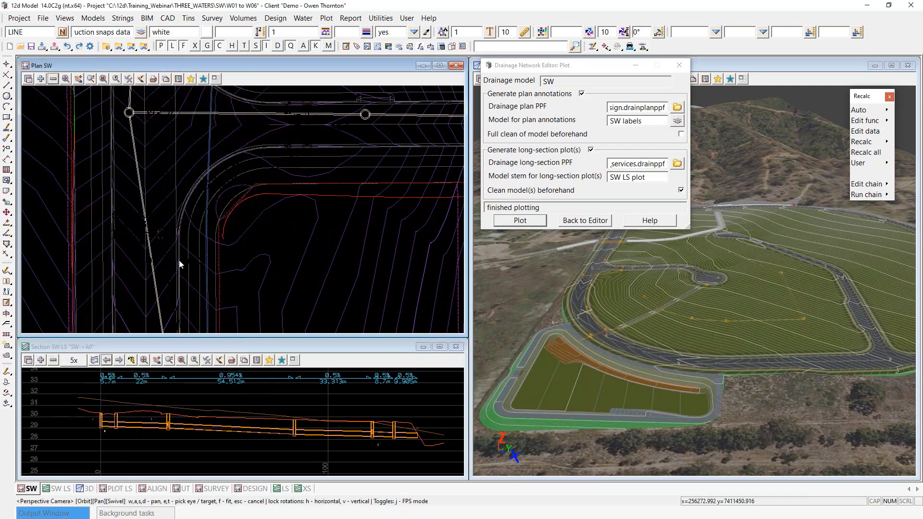
pyautogui.scroll(-2, 179, 260)
pyautogui.scroll(2, 123, 238)
pyautogui.scroll(1, 181, 129)
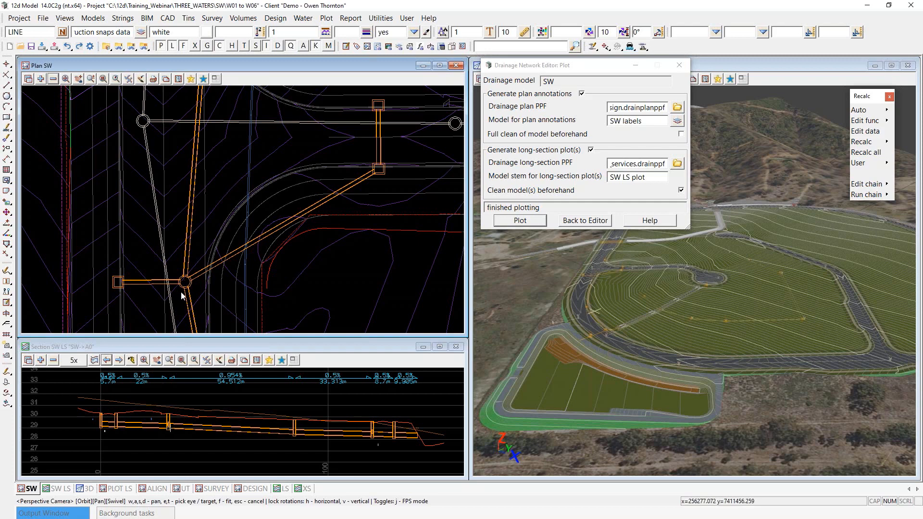
pyautogui.scroll(1, 181, 292)
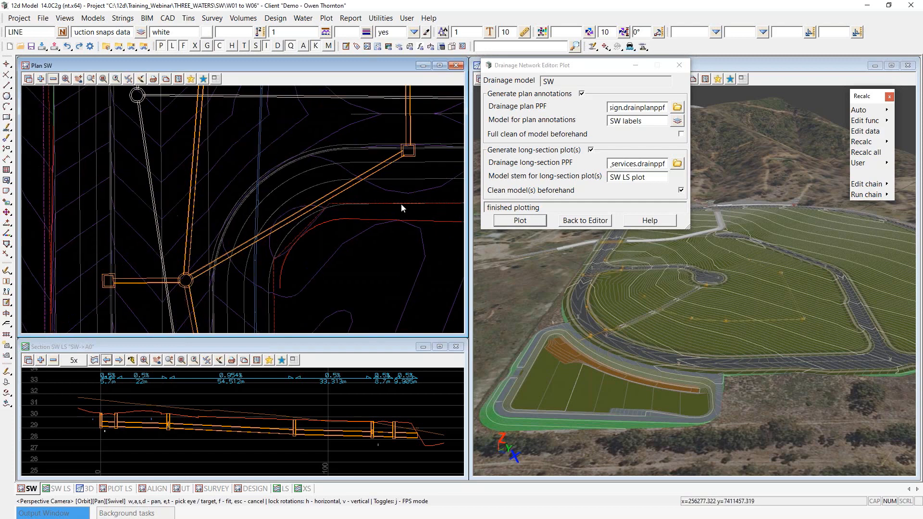
# Step: Close the Drainage Network Editor: Plot dialog and zoom on the roundabout pit
pyautogui.click(679, 65)
pyautogui.scroll(1, 144, 296)
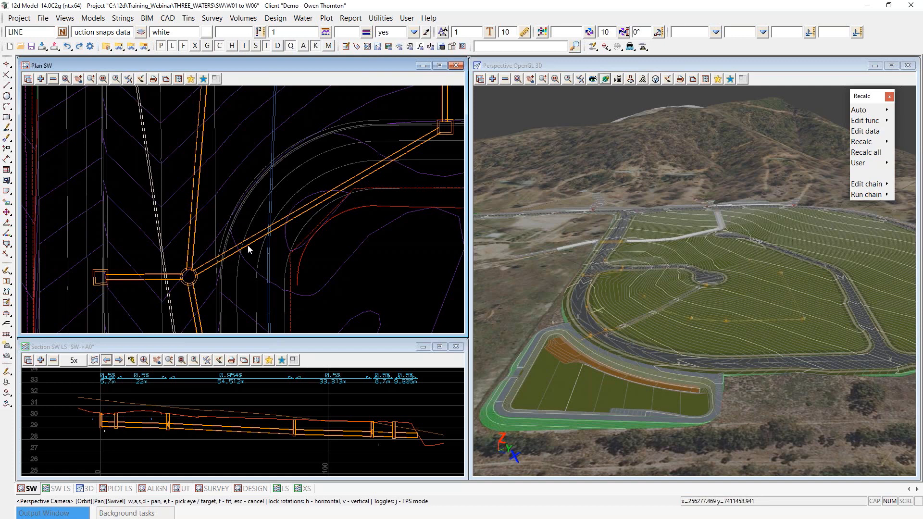
pyautogui.scroll(3, 209, 218)
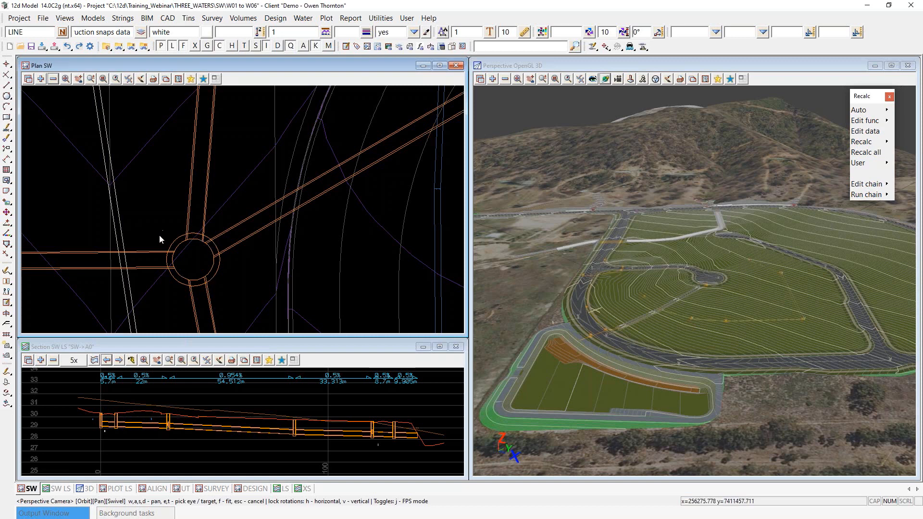
pyautogui.scroll(2, 192, 244)
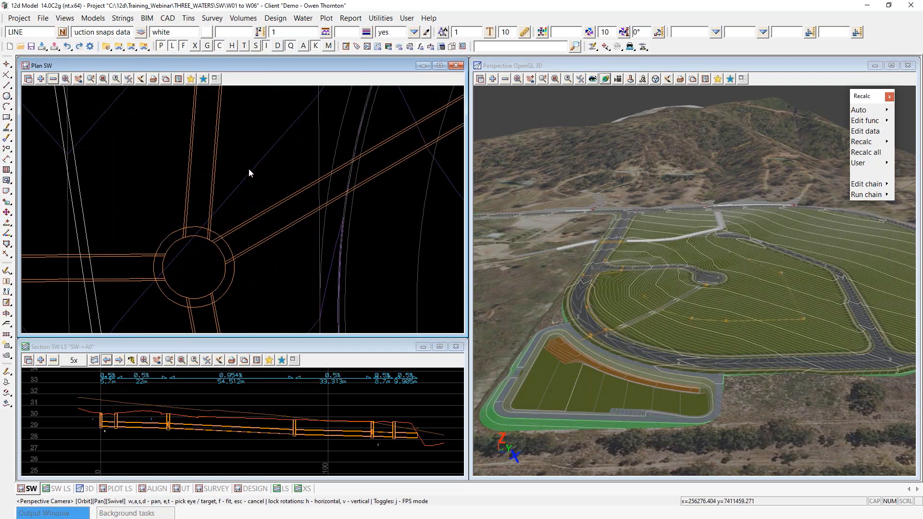
pyautogui.scroll(-2, 249, 169)
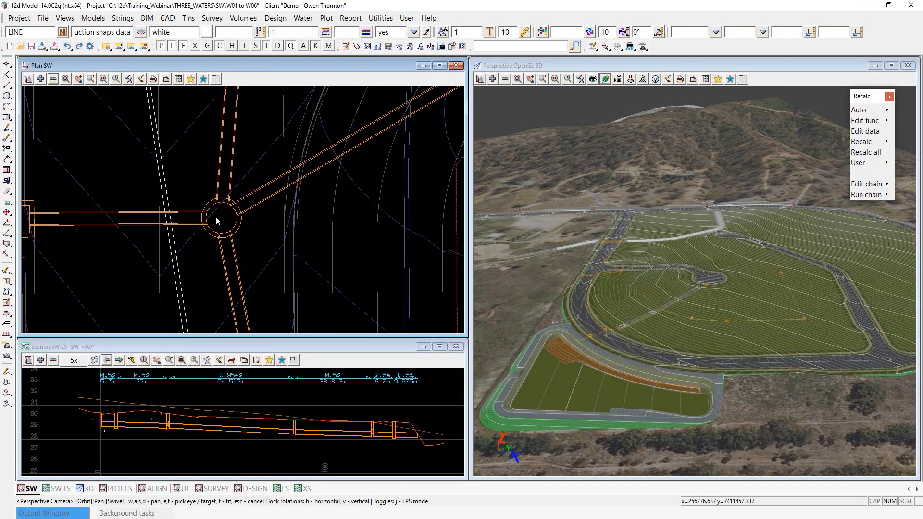
pyautogui.scroll(-2, 191, 244)
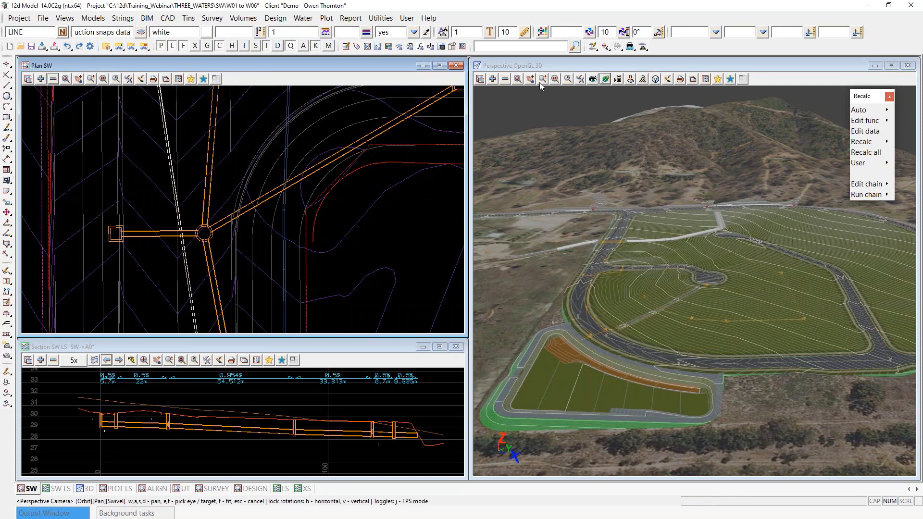
# Step: Start Move Point with All points with same coordinate ticked
pyautogui.click(606, 47)
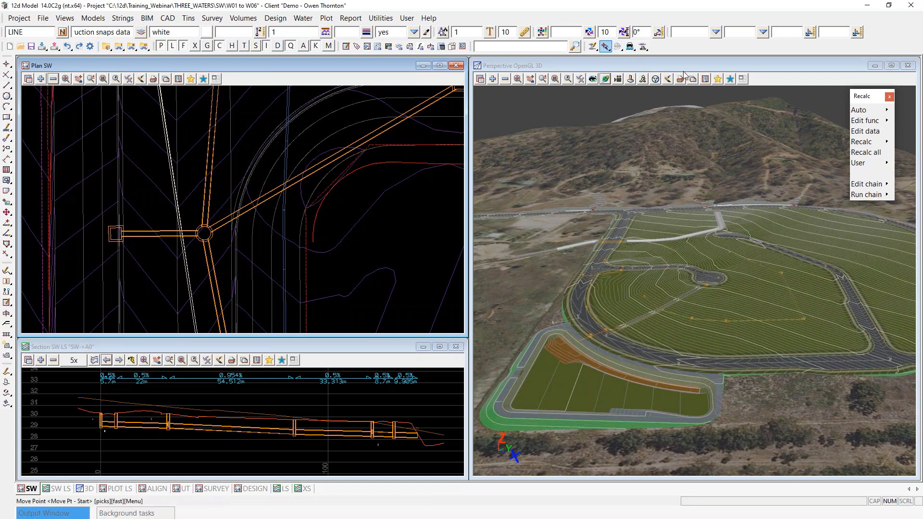
pyautogui.moveTo(645, 59); pyautogui.dragTo(368, 113)
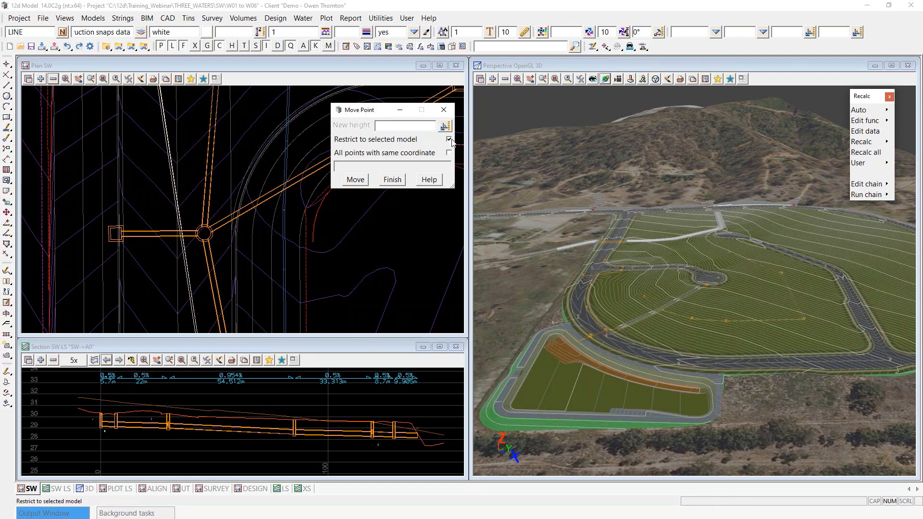
pyautogui.click(449, 153)
pyautogui.click(357, 180)
pyautogui.moveTo(367, 113); pyautogui.dragTo(546, 226)
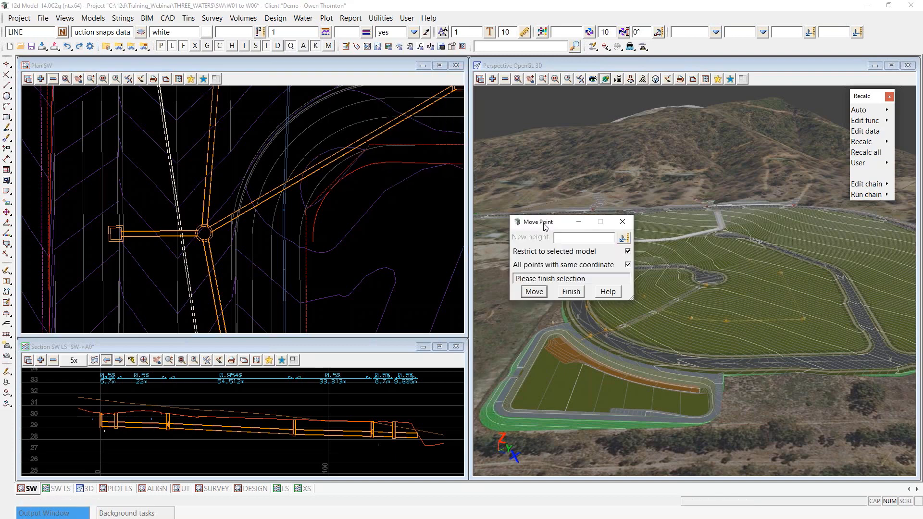
pyautogui.scroll(-1, 94, 299)
pyautogui.scroll(1, 238, 224)
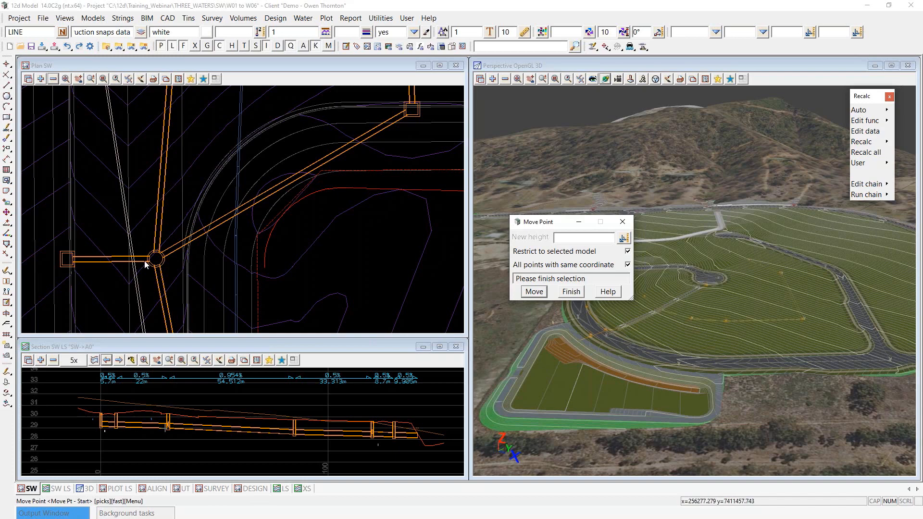
pyautogui.scroll(1, 145, 272)
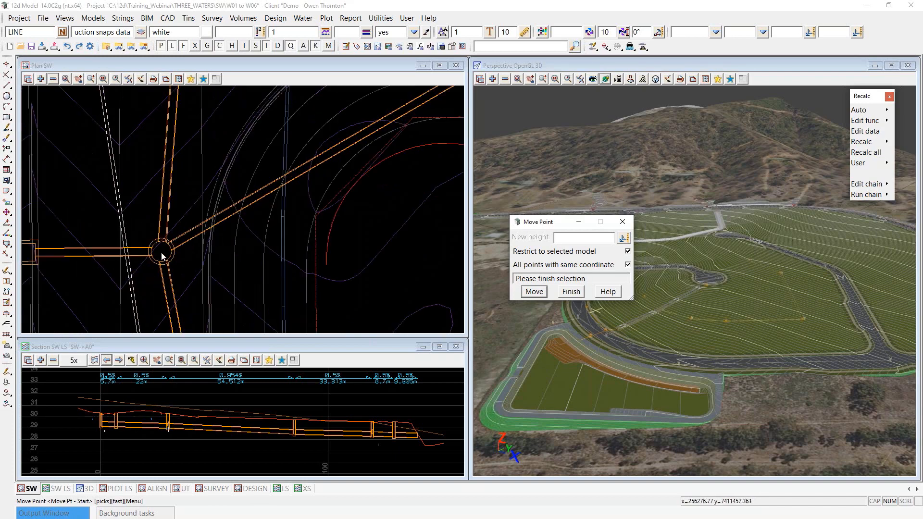
# Step: Pick the pipe junction vertex as the point to move
pyautogui.click(162, 255)
pyautogui.click(162, 256)
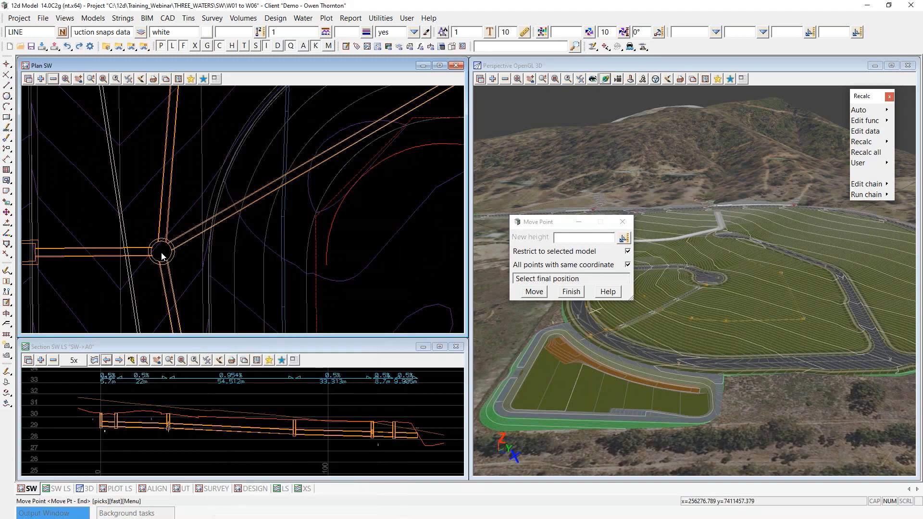
pyautogui.scroll(-1, 162, 256)
pyautogui.click(162, 255)
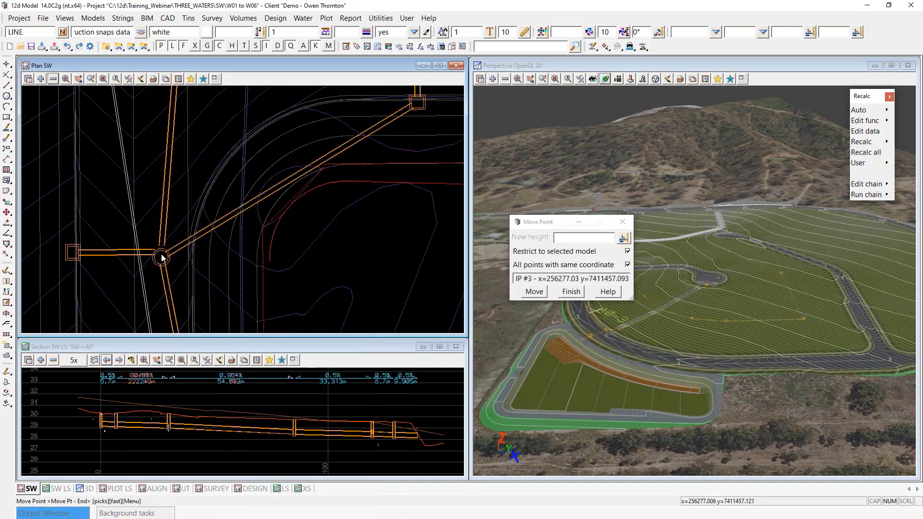
pyautogui.scroll(-1, 161, 256)
pyautogui.scroll(3, 161, 257)
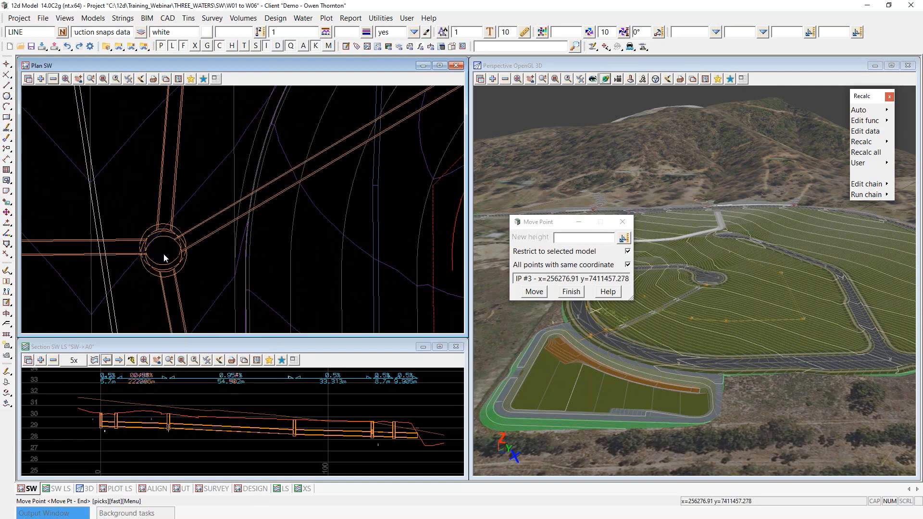
# Step: Place the junction at the midpoint between the pit centre and the lip of kerb line
pyautogui.rightClick(163, 254)
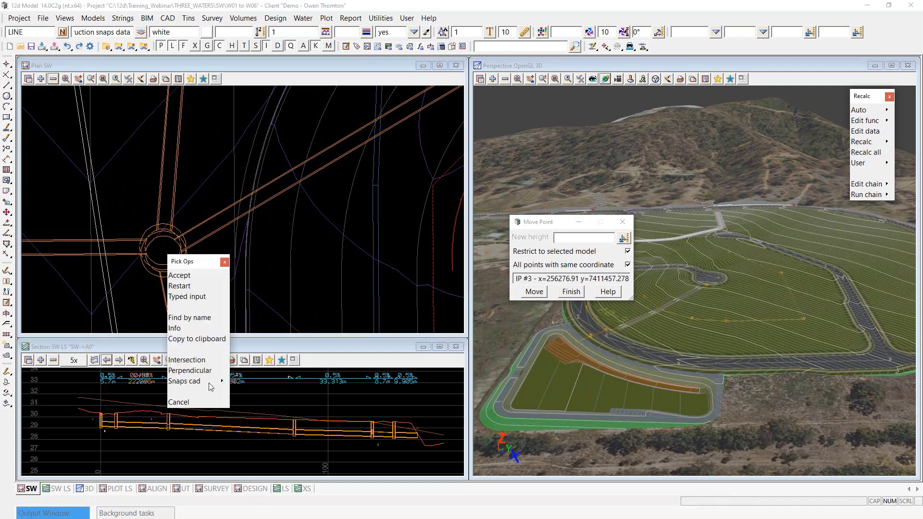
pyautogui.moveTo(221, 383)
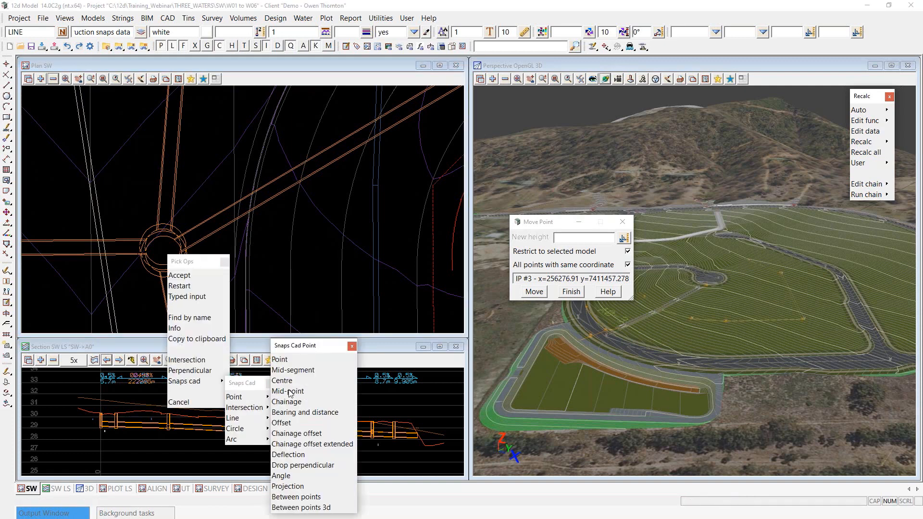
pyautogui.click(288, 388)
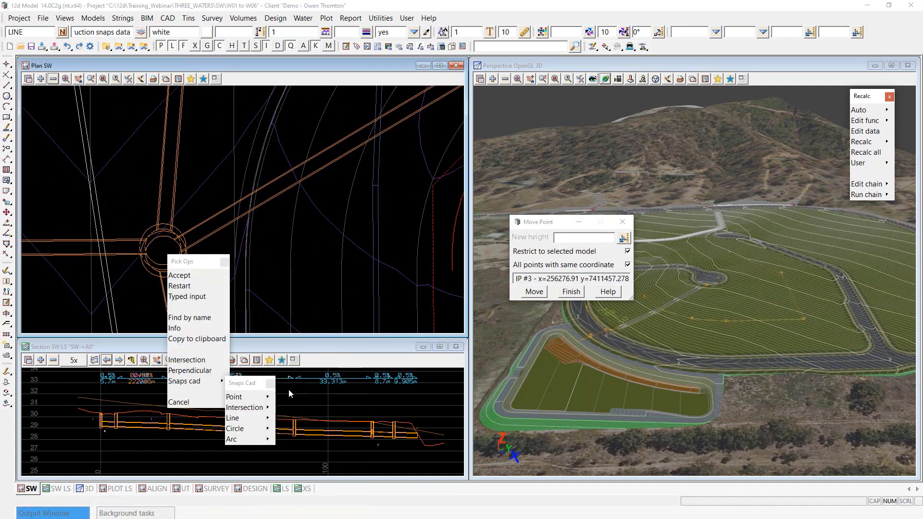
pyautogui.click(92, 267)
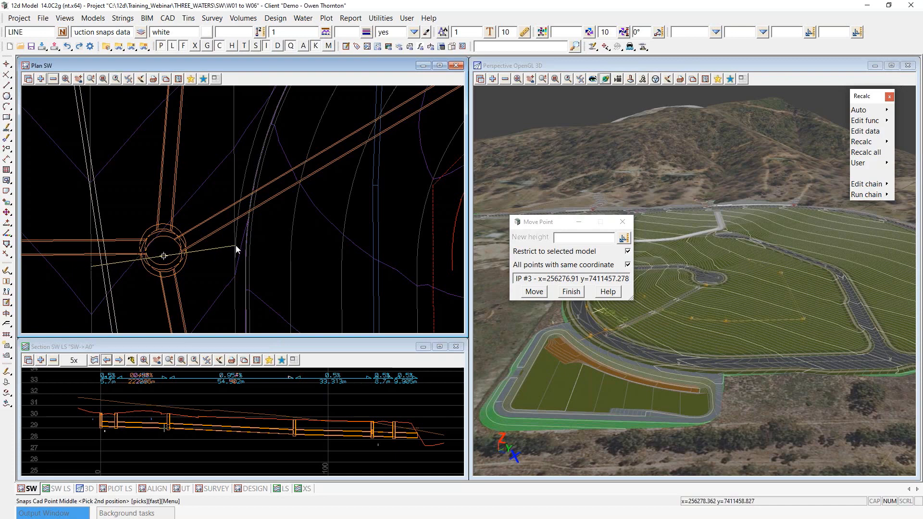
pyautogui.click(235, 245)
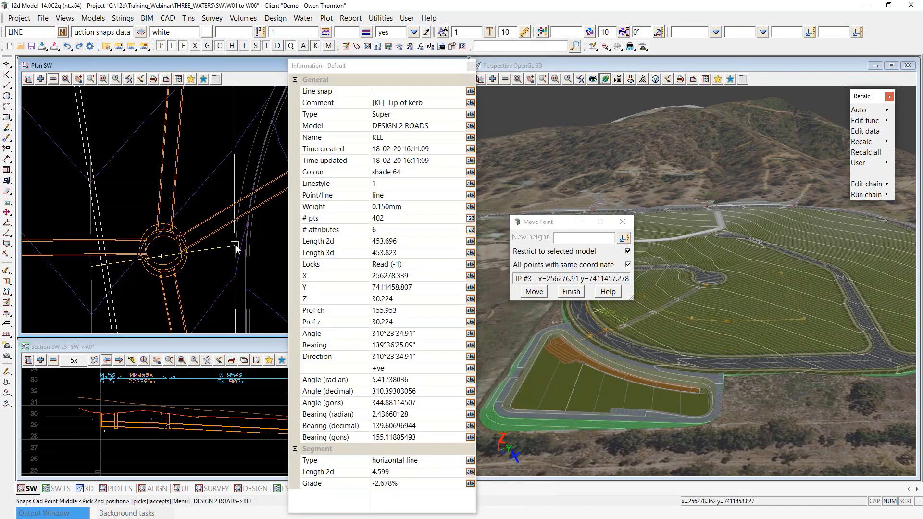
pyautogui.middleClick(235, 246)
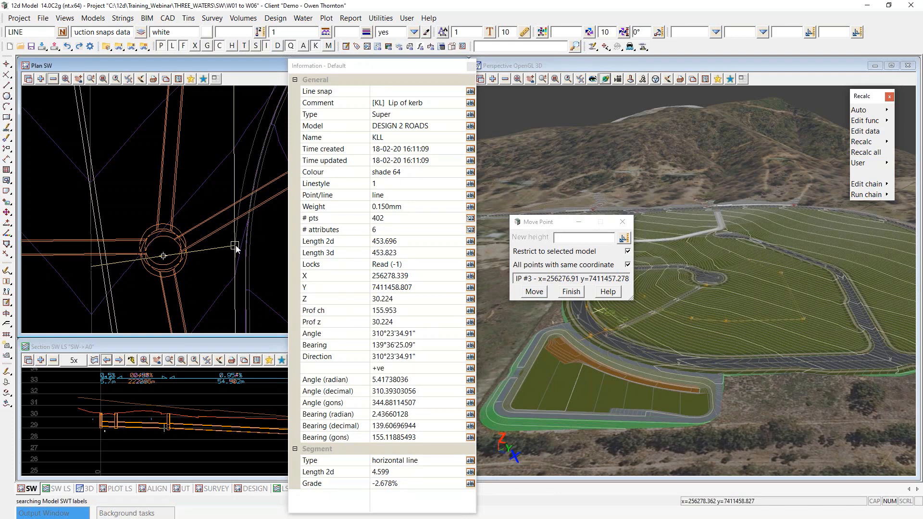
pyautogui.scroll(1, 189, 258)
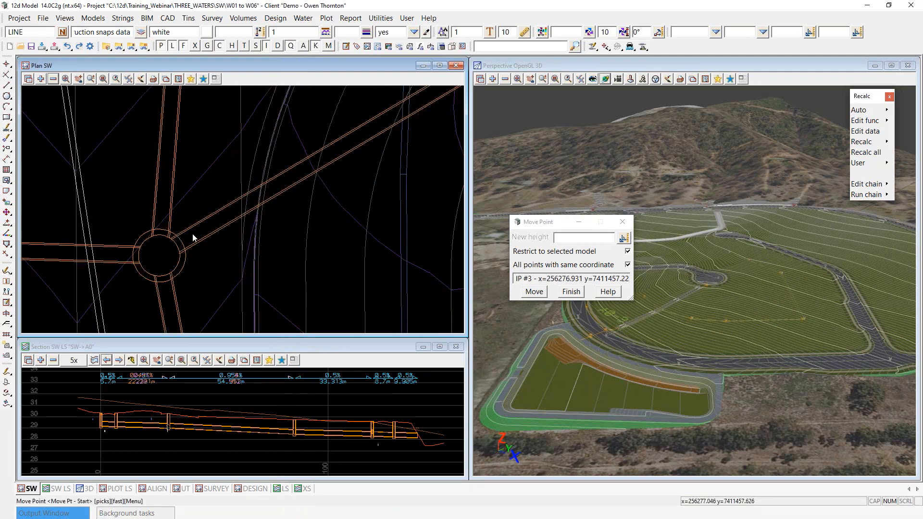
pyautogui.scroll(-1, 202, 226)
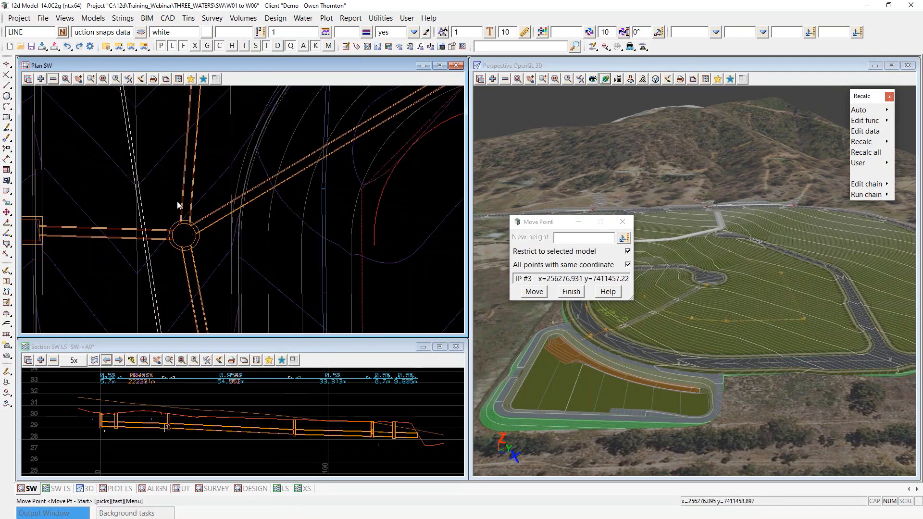
pyautogui.scroll(-1, 198, 225)
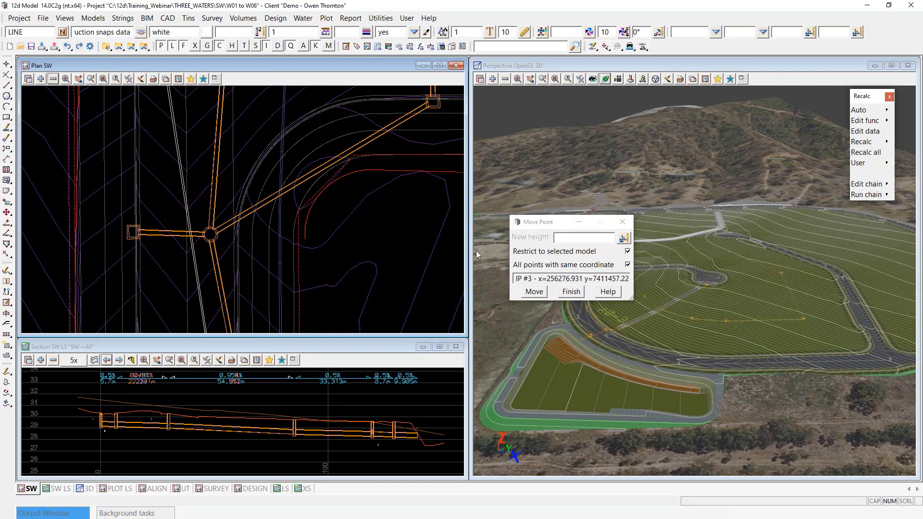
pyautogui.scroll(2, 202, 247)
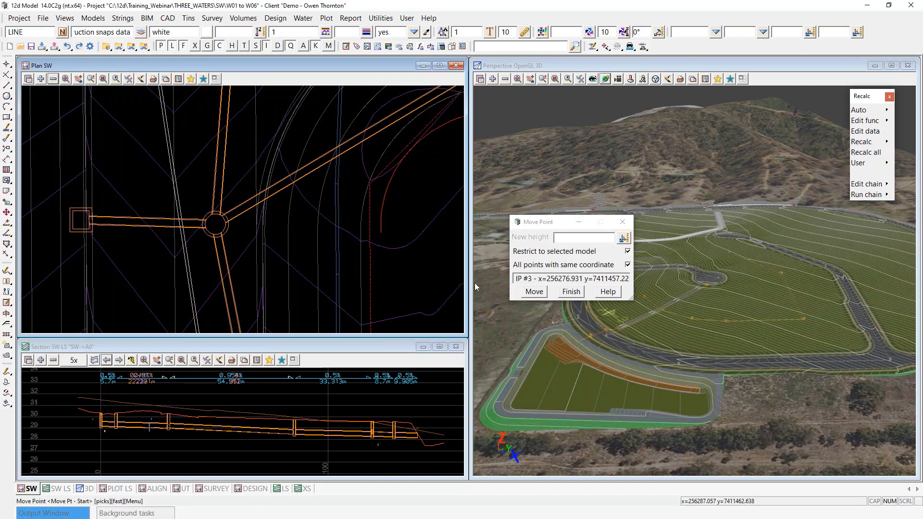
# Step: Pick the left A2 square pit end as the next point to move
pyautogui.click(535, 292)
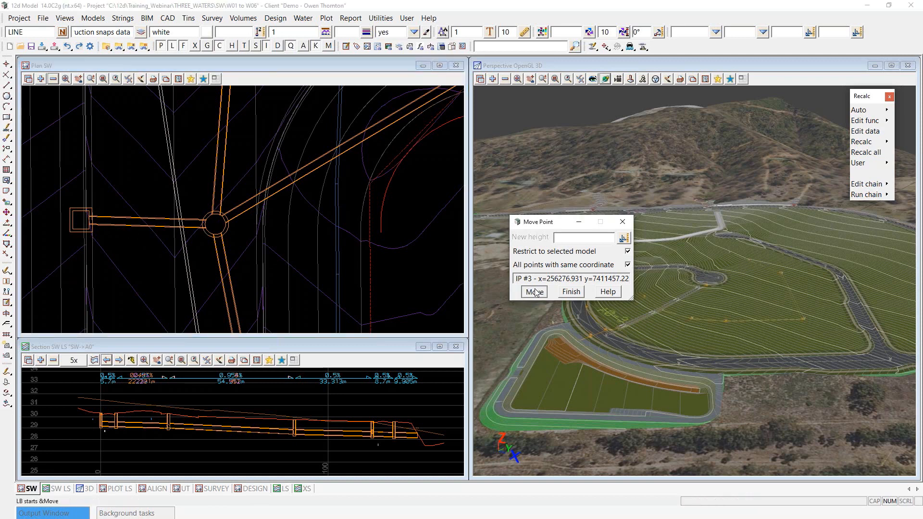
pyautogui.click(79, 218)
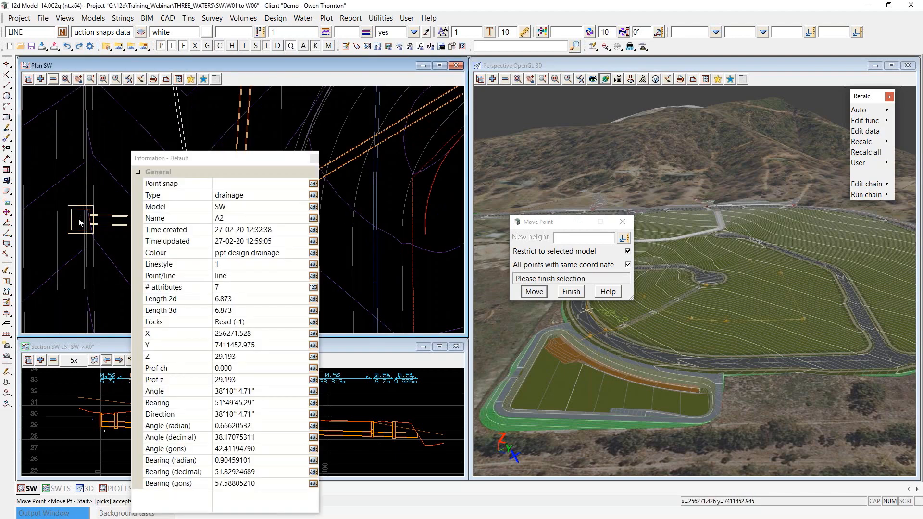
pyautogui.middleClick(79, 219)
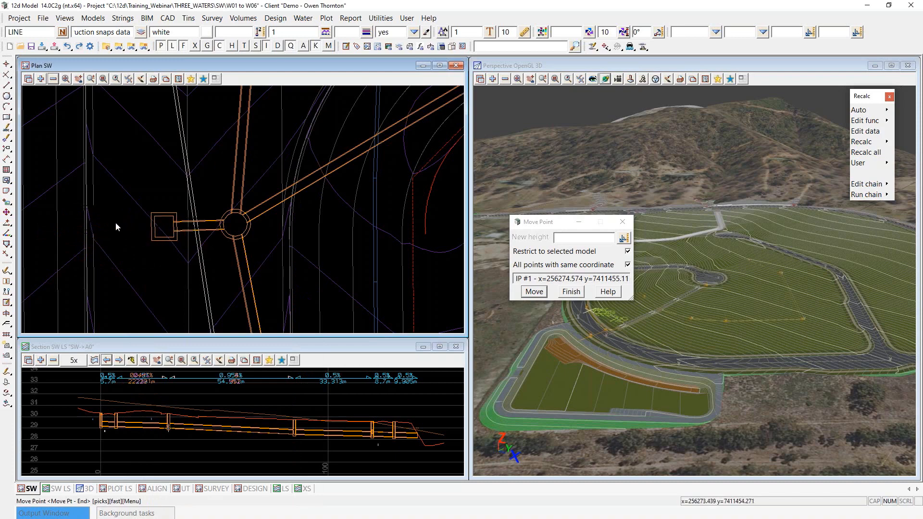
# Step: Snap the pit perpendicular to the A0 drainage string and finish moving points
pyautogui.rightClick(118, 203)
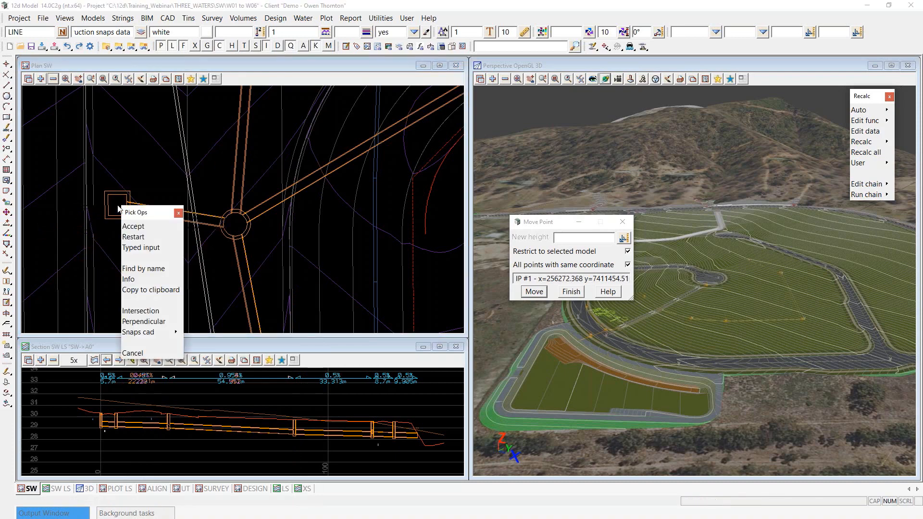
pyautogui.click(145, 322)
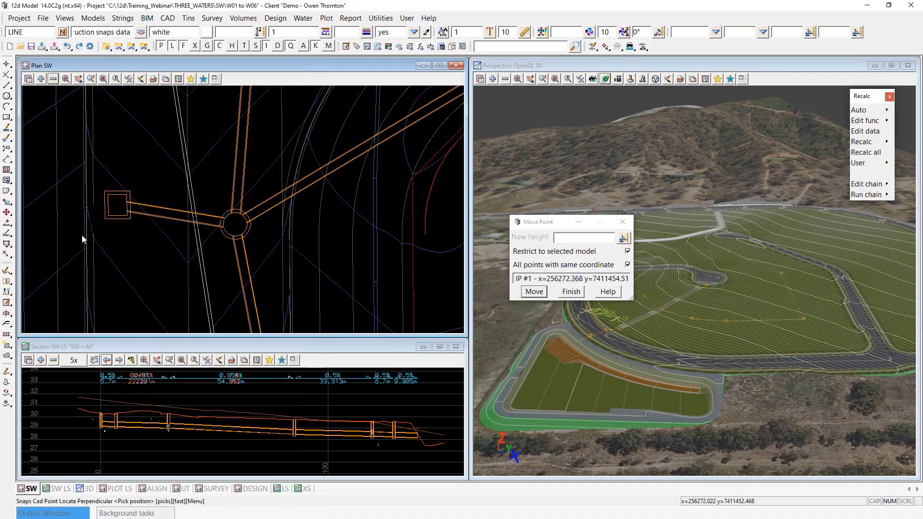
pyautogui.scroll(-2, 168, 234)
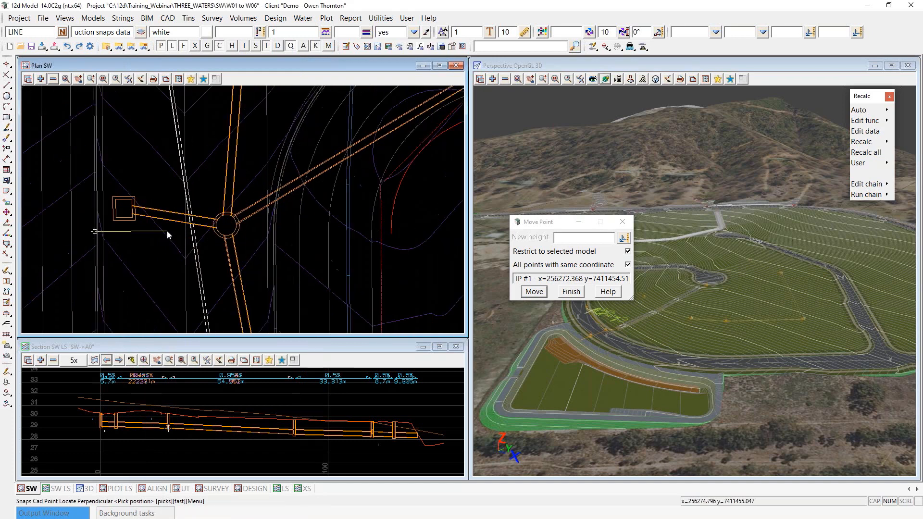
pyautogui.click(224, 230)
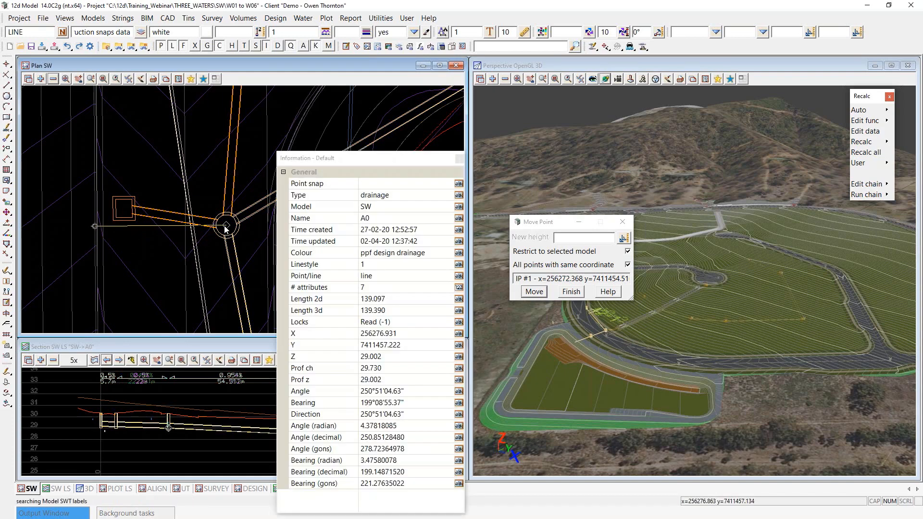
pyautogui.middleClick(224, 227)
pyautogui.scroll(-3, 224, 226)
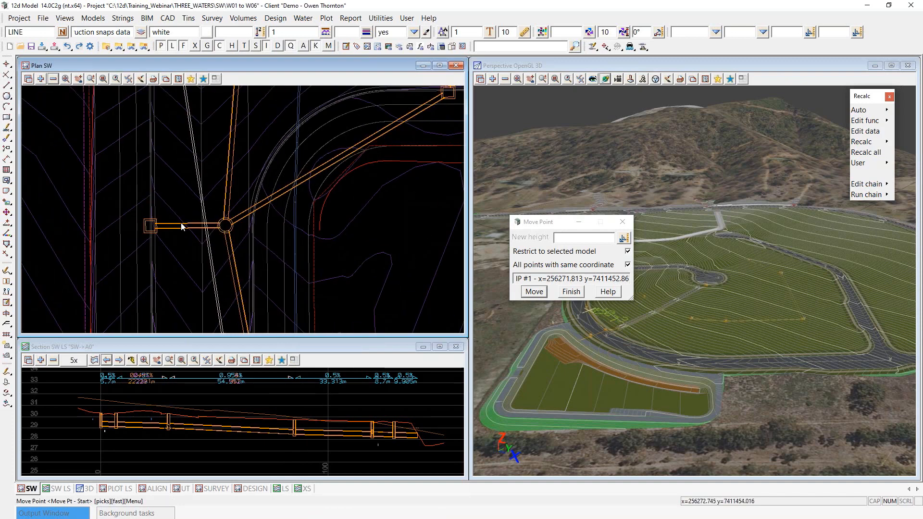
pyautogui.scroll(3, 156, 229)
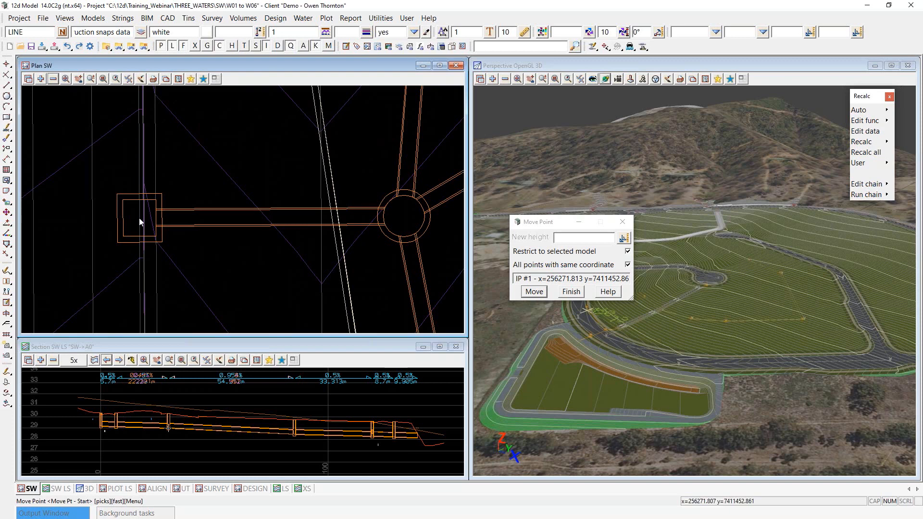
pyautogui.scroll(1, 157, 218)
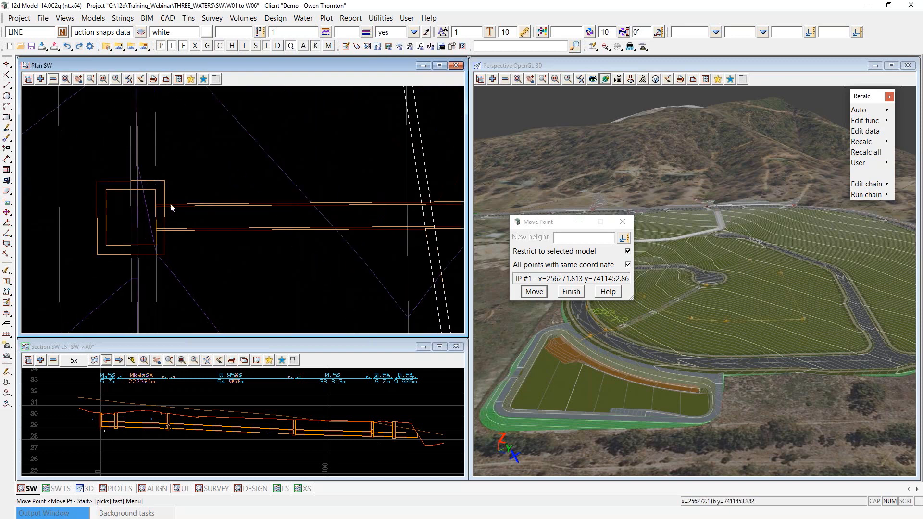
pyautogui.click(578, 295)
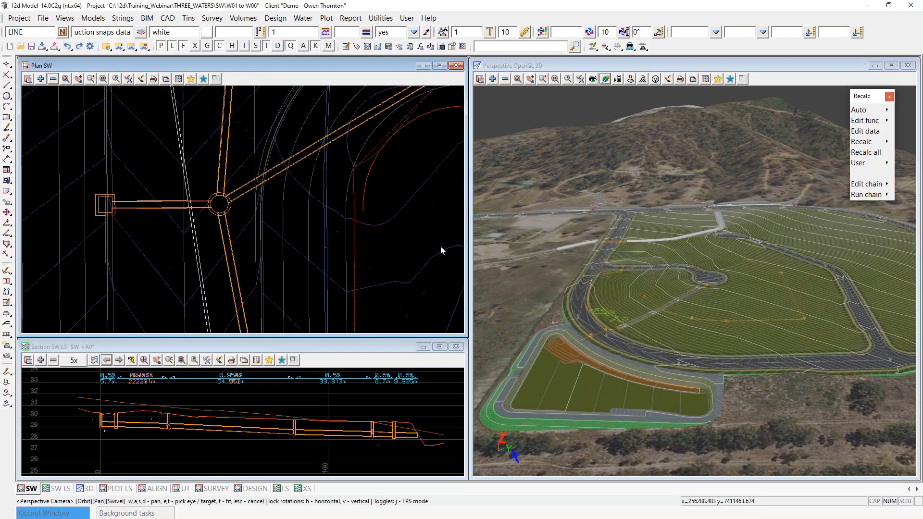
pyautogui.click(881, 142)
pyautogui.click(836, 171)
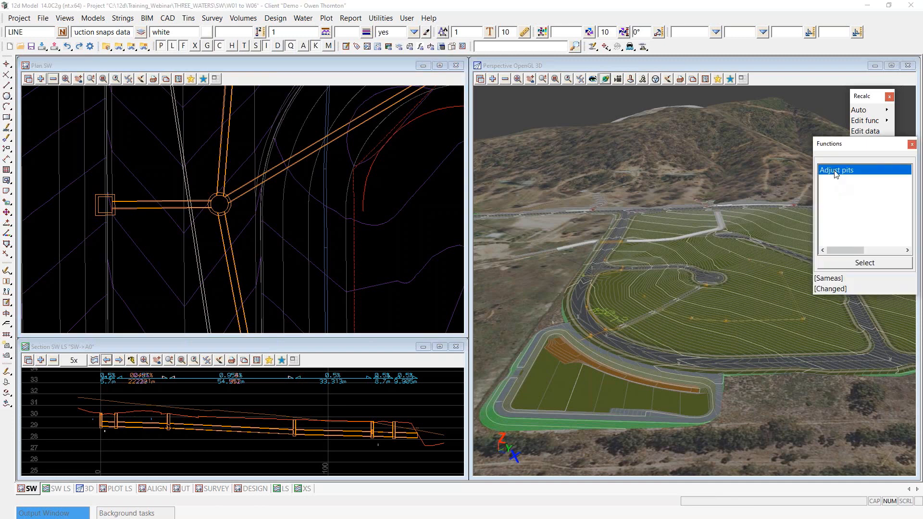
pyautogui.doubleClick(835, 172)
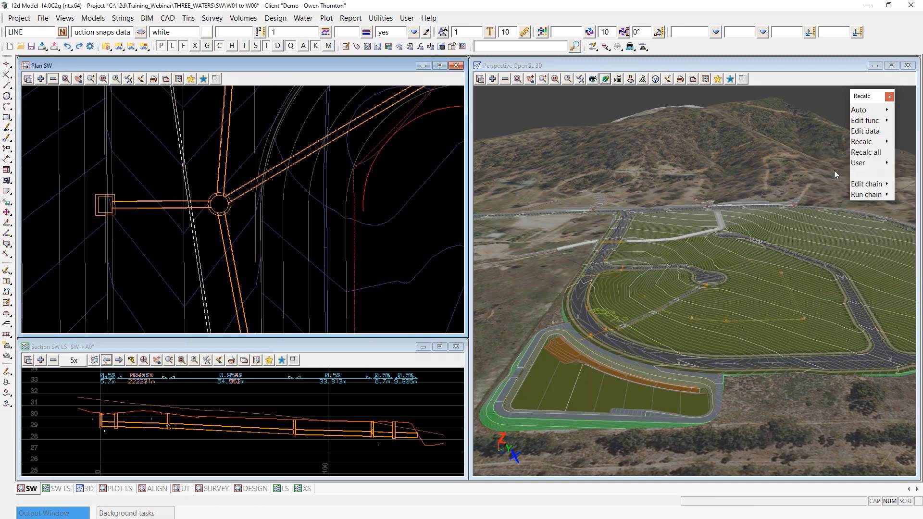
pyautogui.scroll(3, 125, 206)
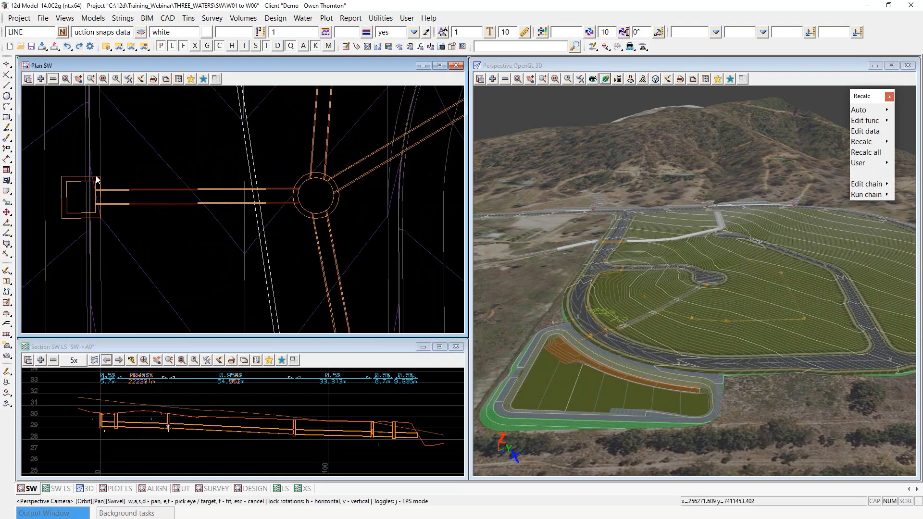
pyautogui.scroll(2, 97, 179)
pyautogui.scroll(-3, 98, 229)
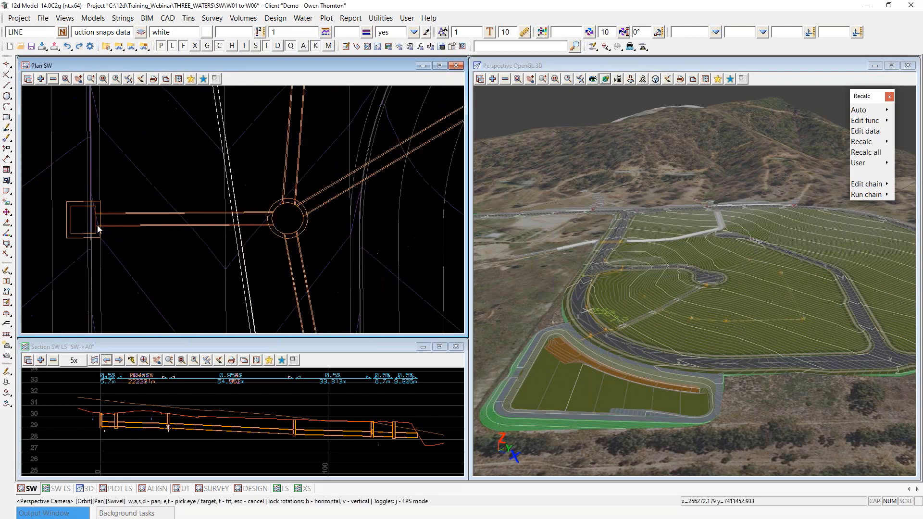
pyautogui.scroll(-2, 97, 229)
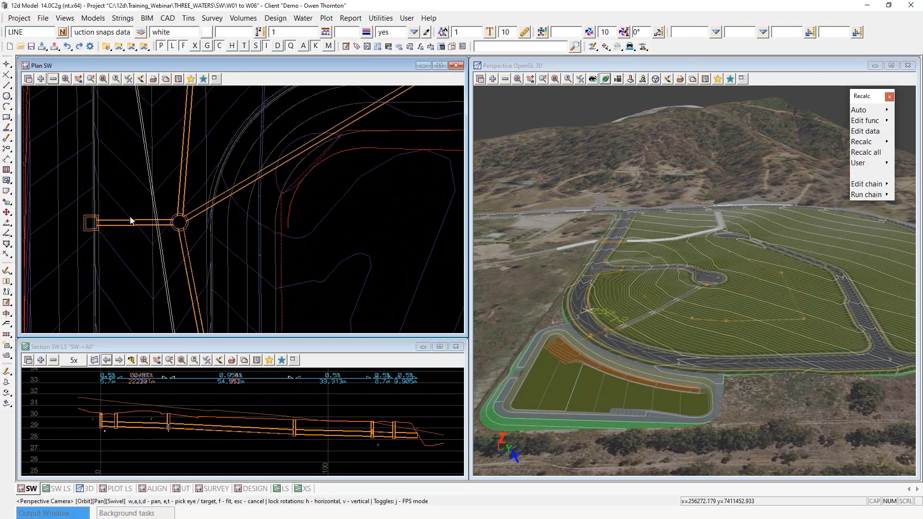
pyautogui.scroll(2, 187, 216)
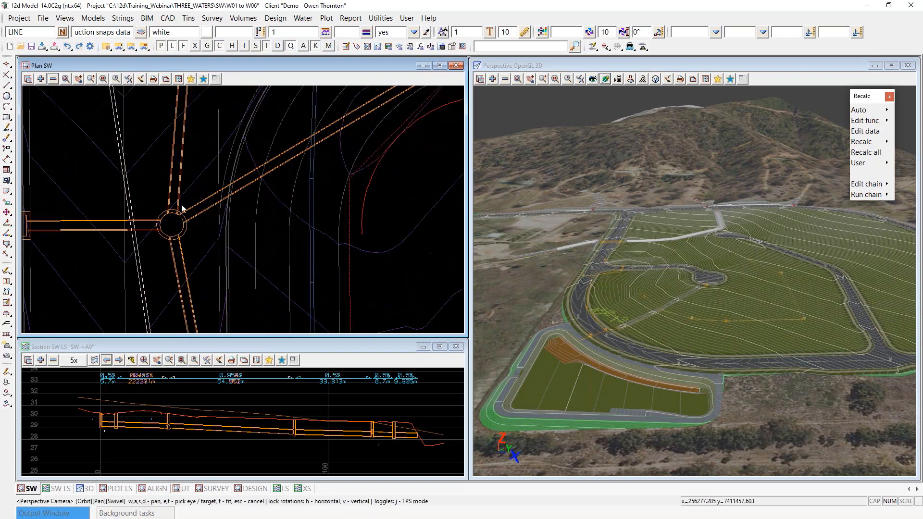
# Step: Open the Water Network Editor on the SW string and show its GLOBAL settings
pyautogui.click(593, 47)
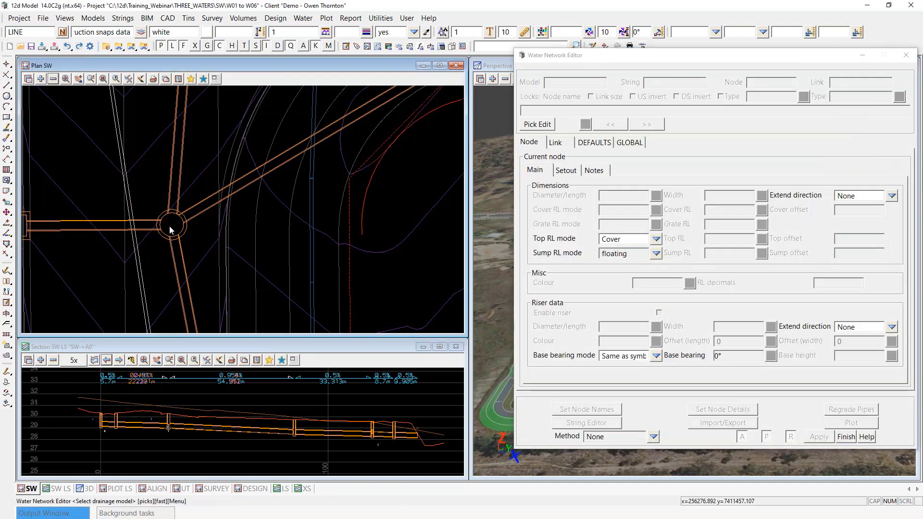
pyautogui.click(169, 226)
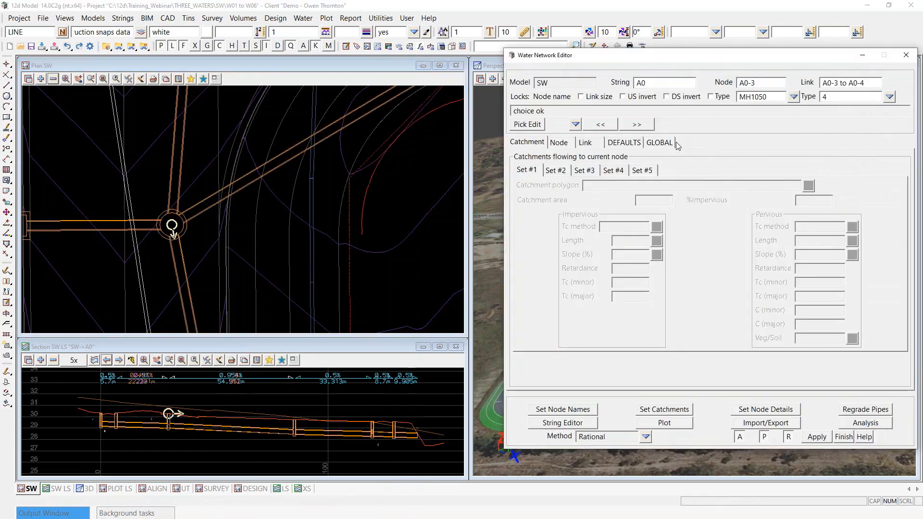
pyautogui.click(673, 143)
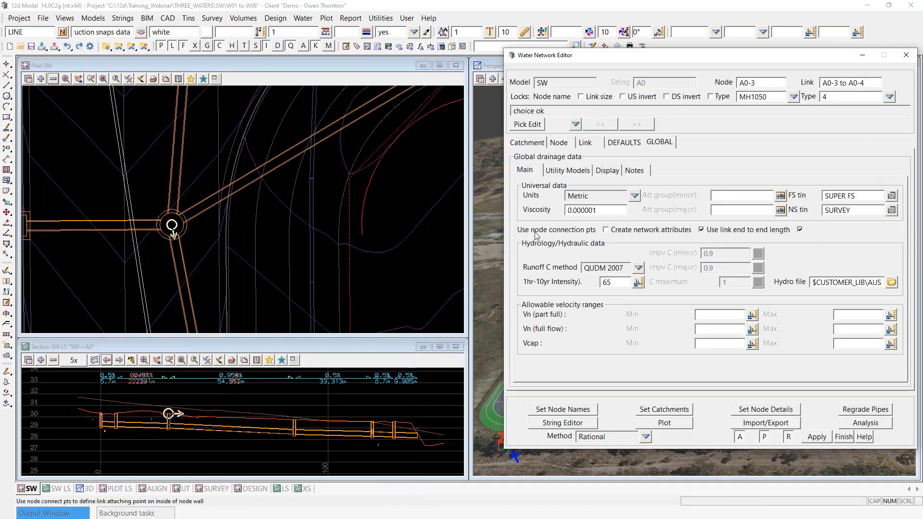
# Step: Turn on SW vertex display in the plan view and tick Create network attributes
pyautogui.click(129, 79)
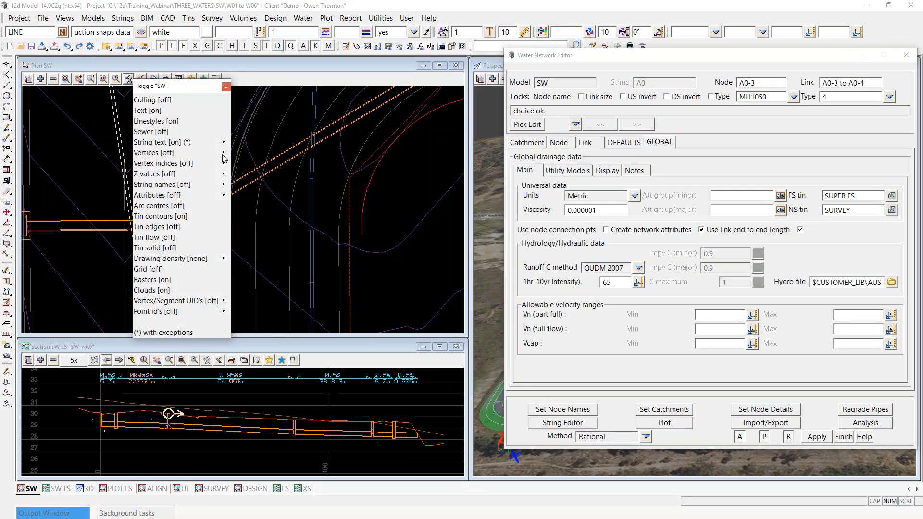
pyautogui.moveTo(224, 154)
pyautogui.click(244, 300)
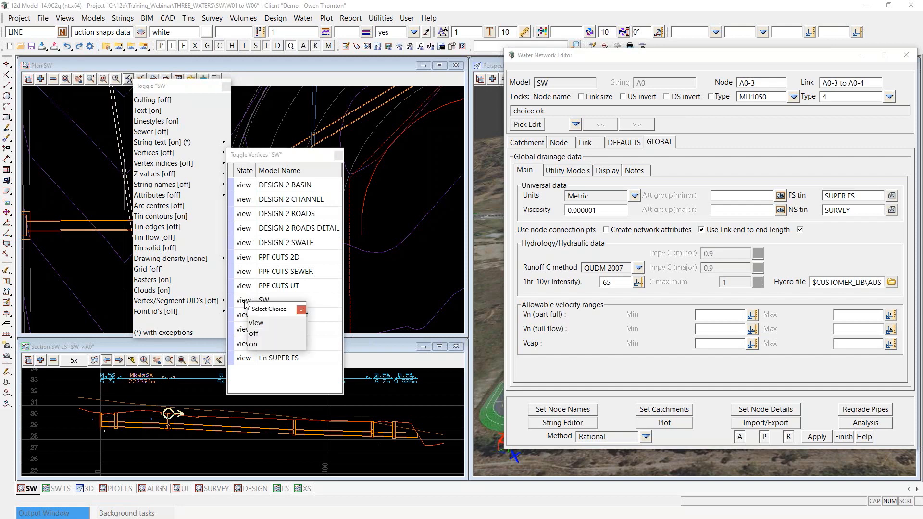
pyautogui.click(255, 343)
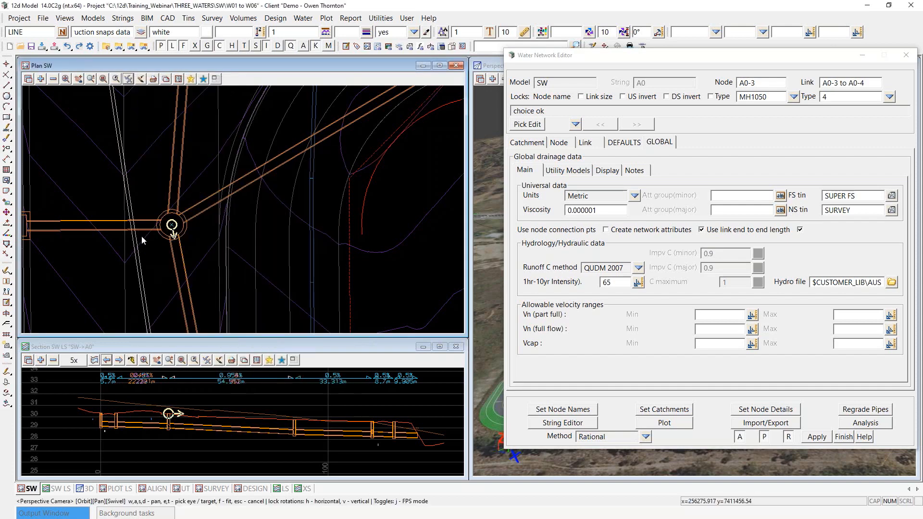
pyautogui.scroll(3, 155, 241)
pyautogui.scroll(-2, 202, 219)
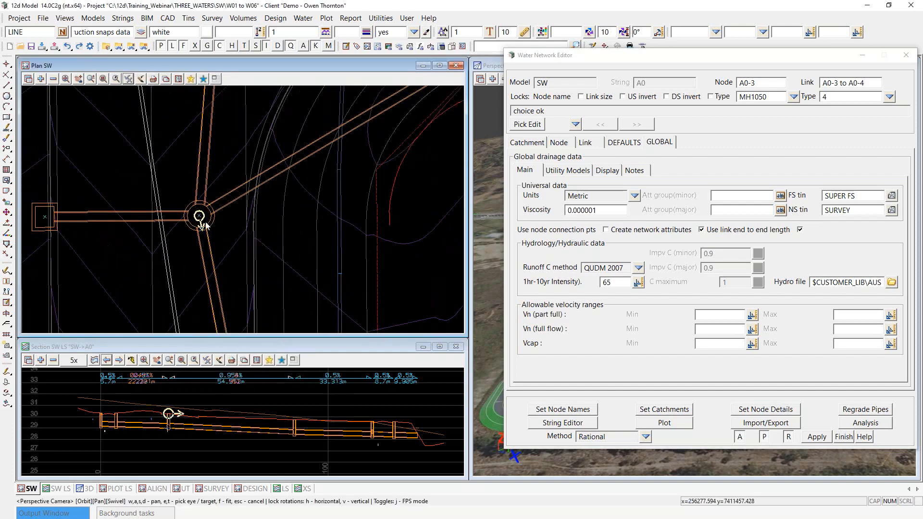
pyautogui.scroll(-1, 199, 218)
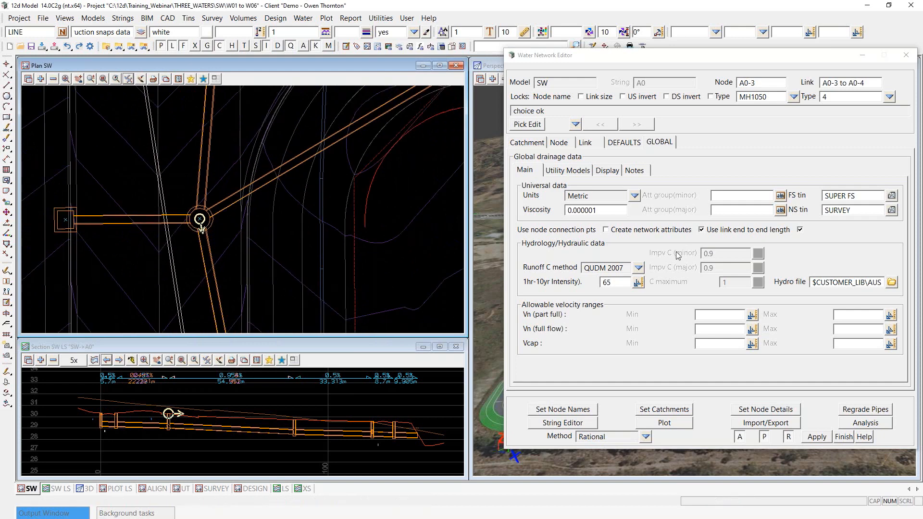
pyautogui.click(605, 230)
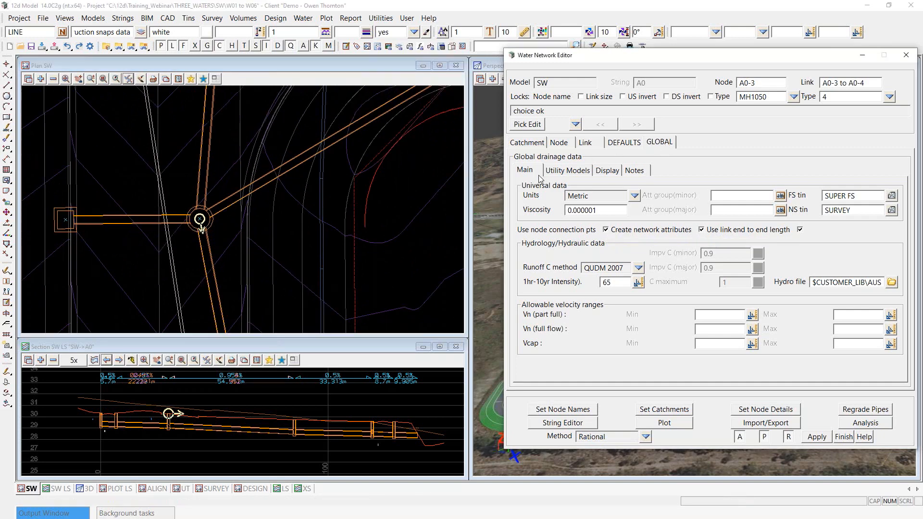
# Step: Apply Set Node Details to the SW network and zoom around the plan to check the pits
pyautogui.click(778, 411)
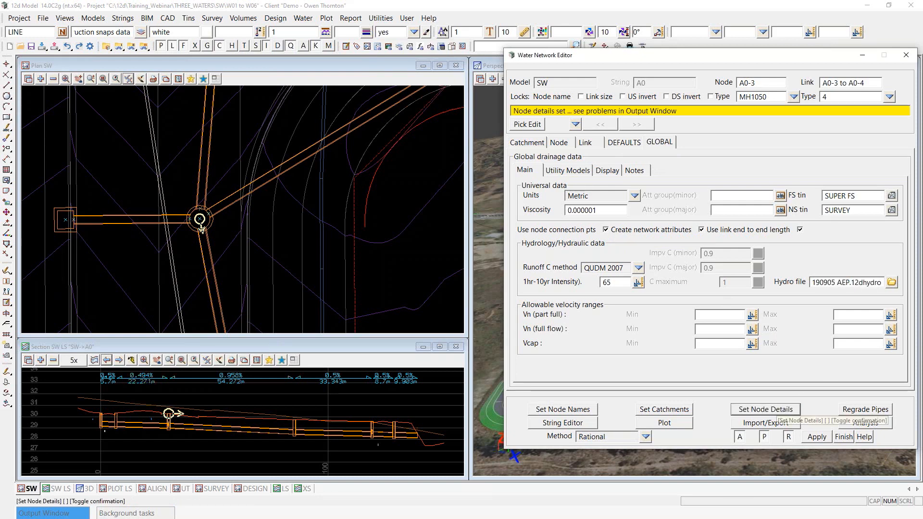
pyautogui.scroll(2, 202, 221)
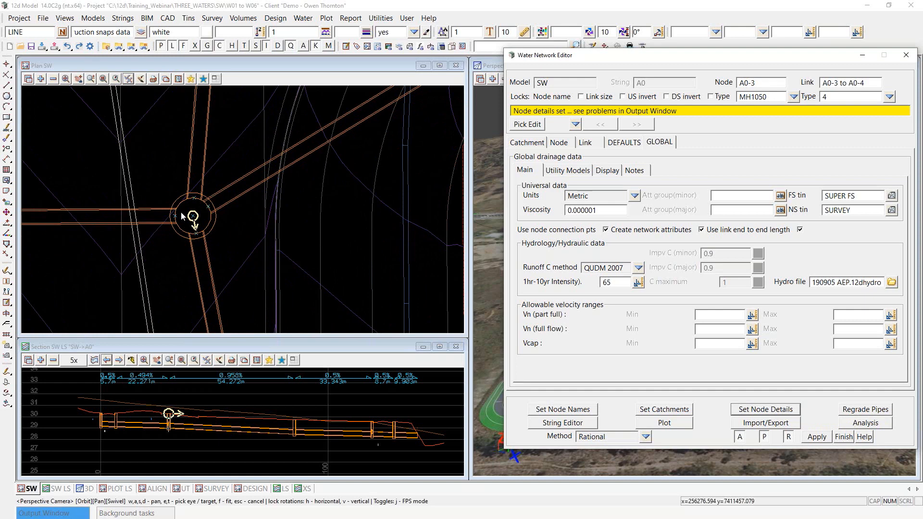
pyautogui.scroll(-2, 191, 231)
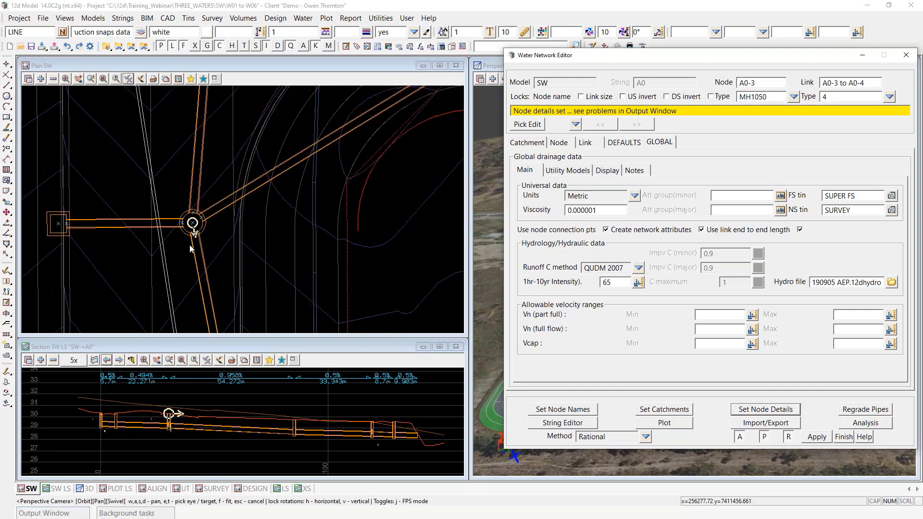
pyautogui.scroll(-2, 114, 276)
pyautogui.scroll(4, 347, 140)
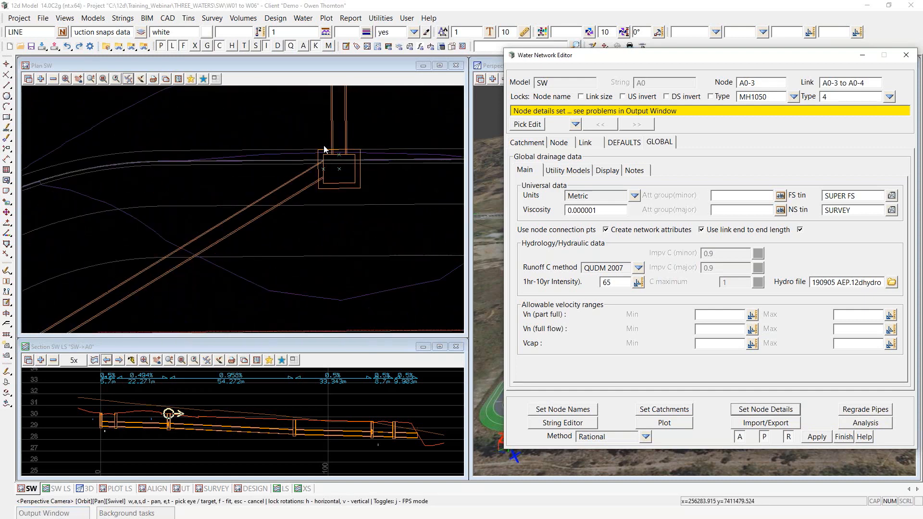
pyautogui.scroll(3, 324, 153)
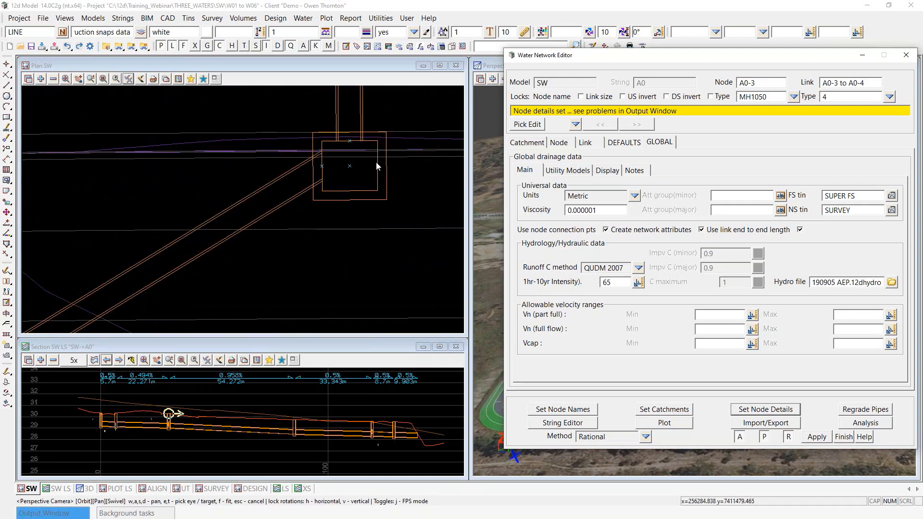
pyautogui.scroll(-4, 364, 179)
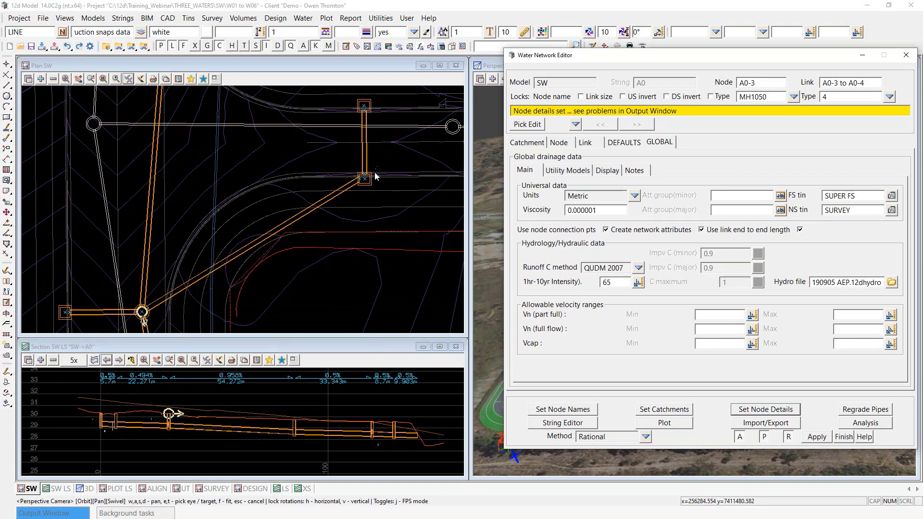
pyautogui.scroll(-1, 202, 222)
pyautogui.scroll(3, 134, 314)
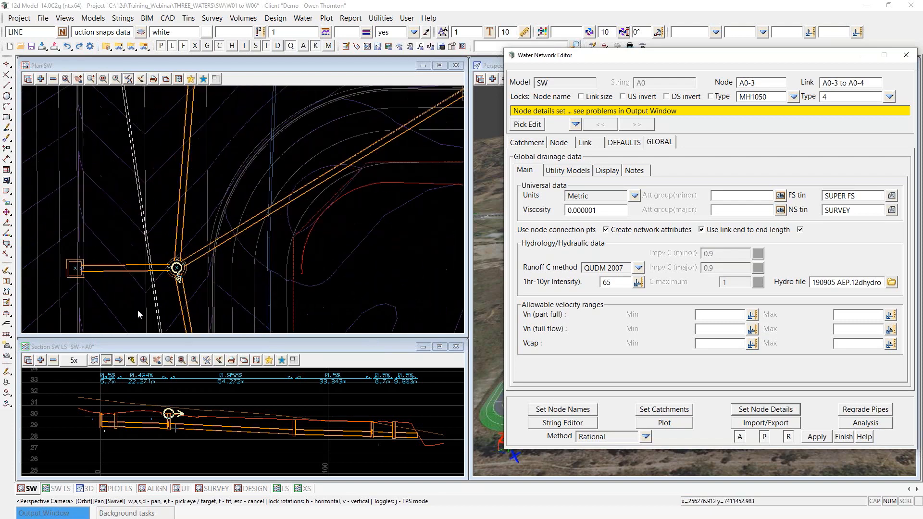
pyautogui.scroll(1, 215, 231)
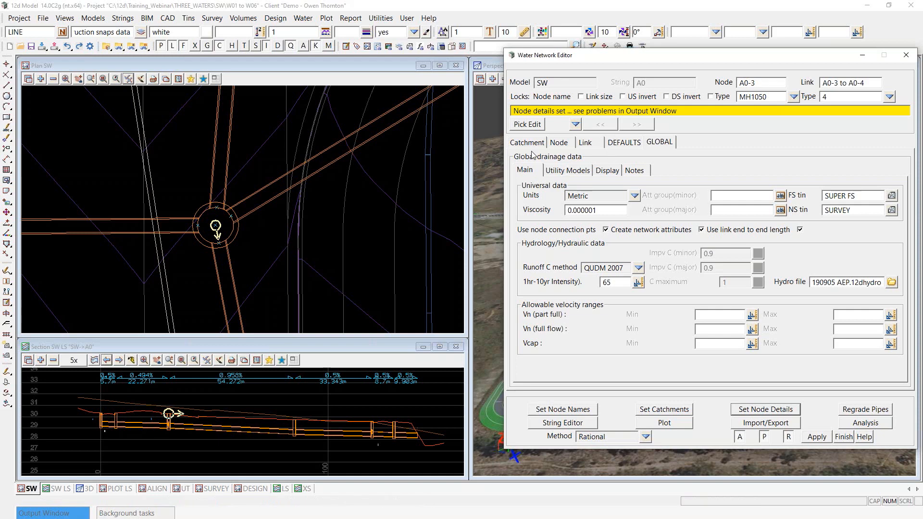
# Step: Set node A0-3 to connect pipes at the Perimeter, apply the node details and finish the editor
pyautogui.click(565, 144)
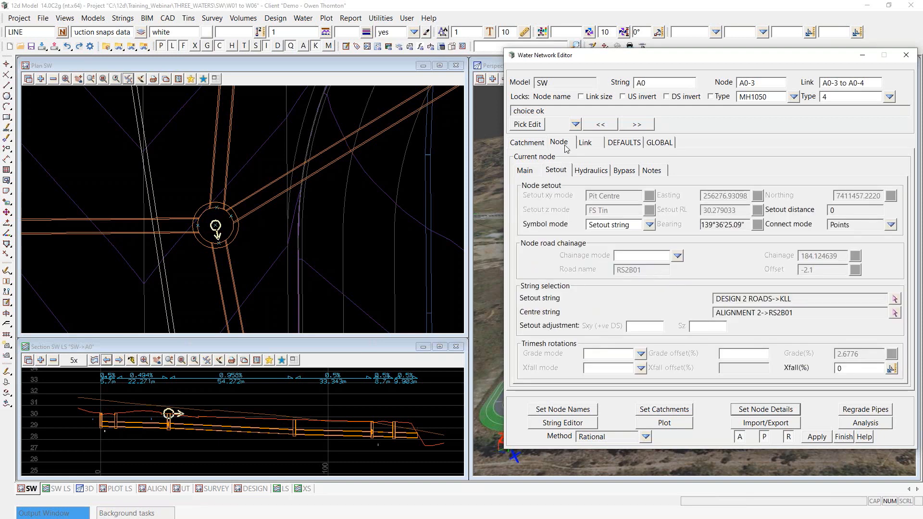
pyautogui.click(891, 225)
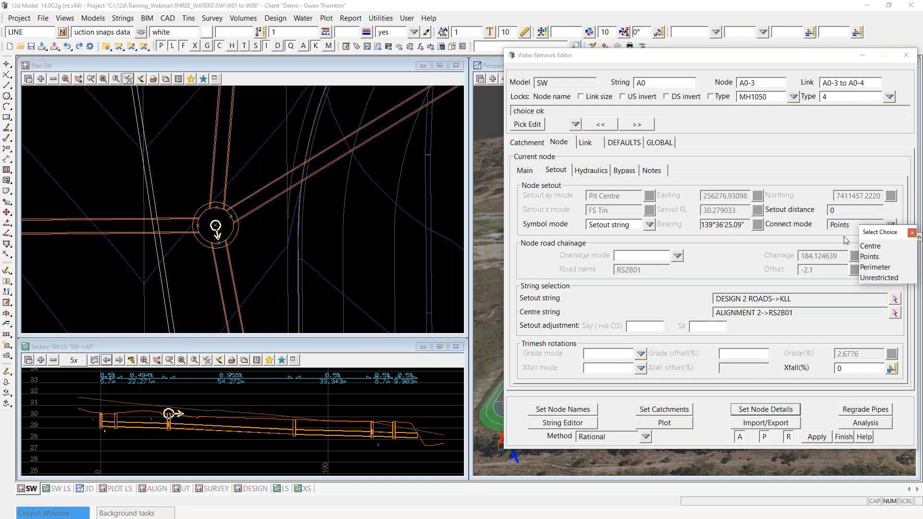
pyautogui.click(875, 268)
pyautogui.click(763, 410)
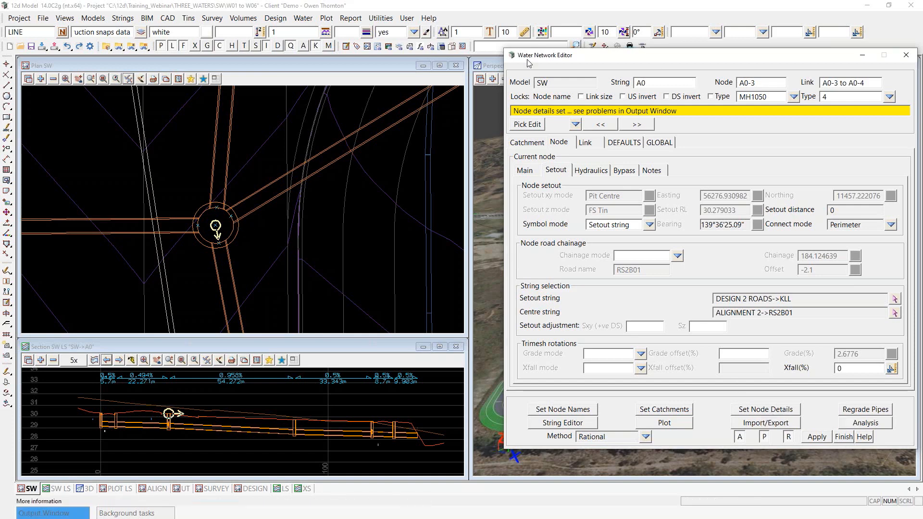
pyautogui.click(843, 437)
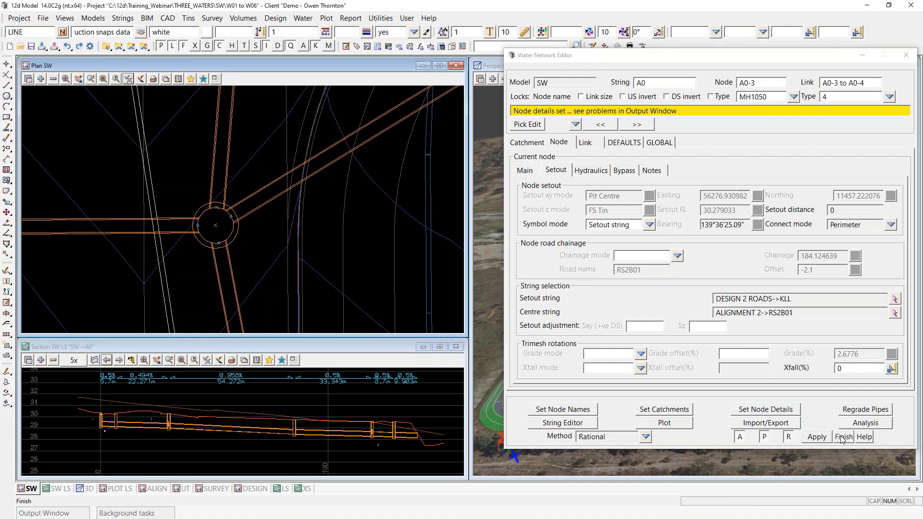
pyautogui.click(606, 47)
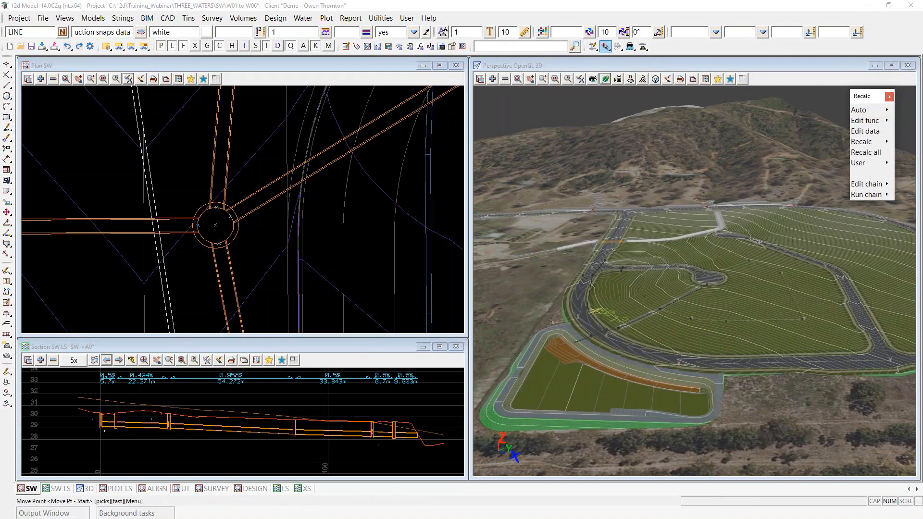
# Step: Restrict point moves to the selected model and move a vertex of string A0 to its new position
pyautogui.moveTo(642, 58); pyautogui.dragTo(507, 153)
pyautogui.click(588, 179)
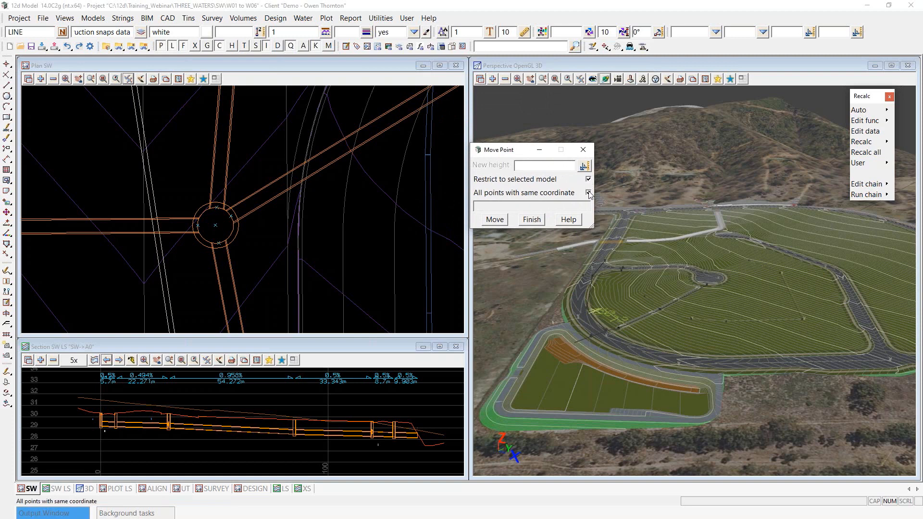
pyautogui.scroll(2, 206, 217)
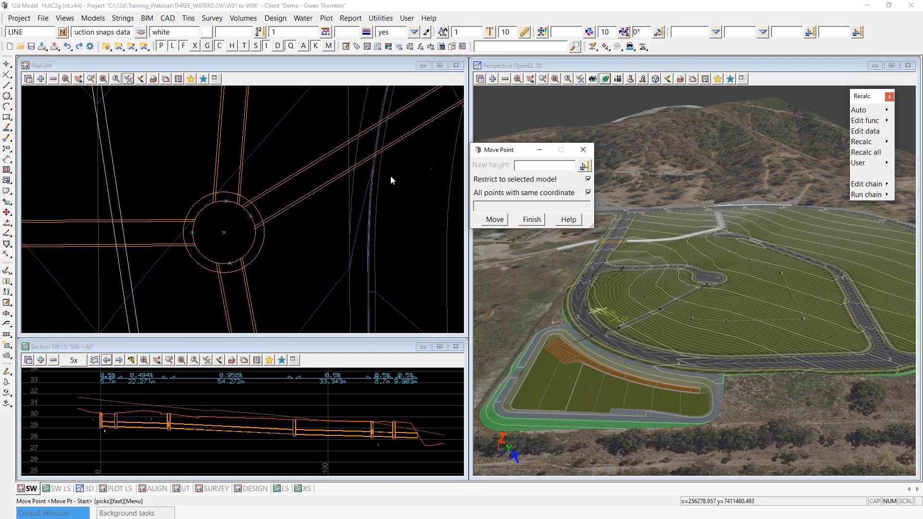
pyautogui.click(251, 217)
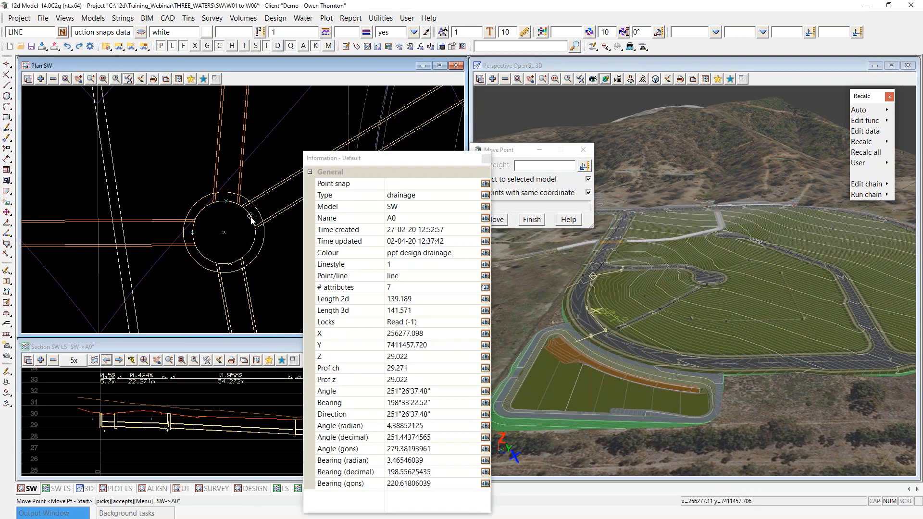
pyautogui.middleClick(251, 218)
pyautogui.click(253, 217)
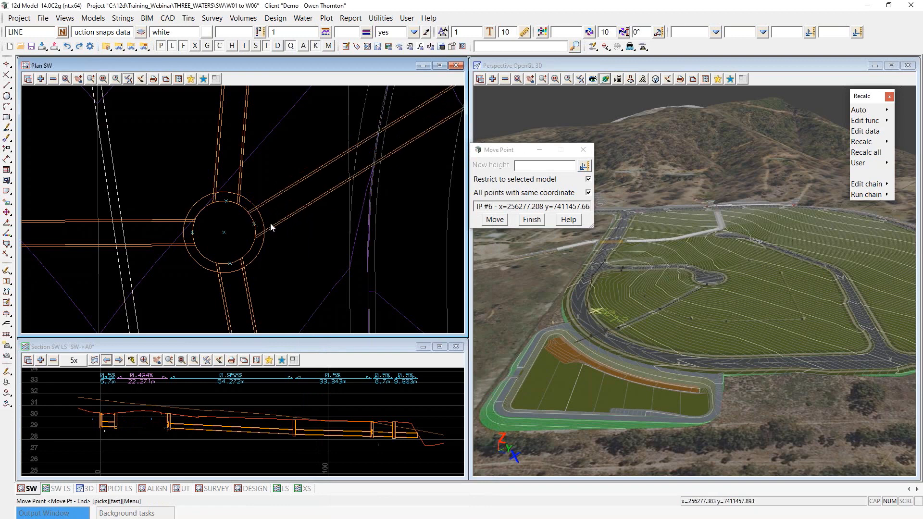
pyautogui.click(288, 199)
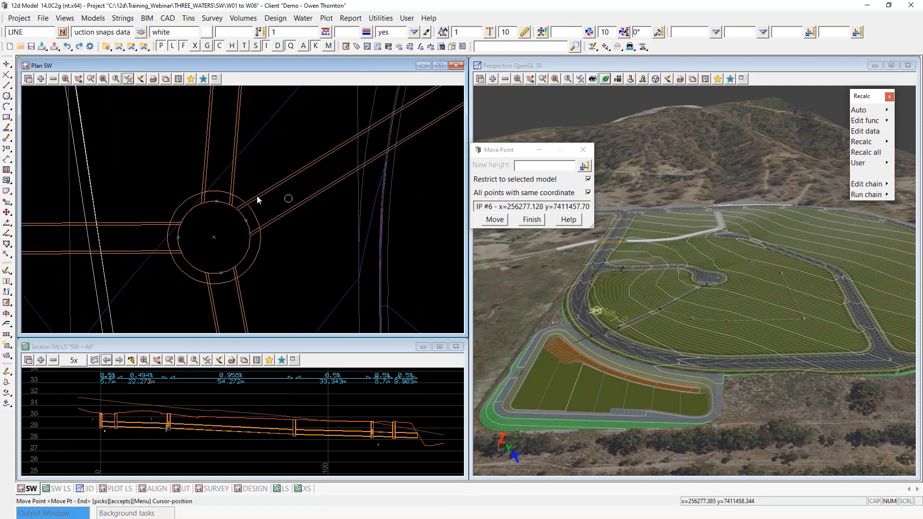
pyautogui.click(289, 201)
# Step: Move a vertex of string A1 to its new position
pyautogui.scroll(2, 232, 197)
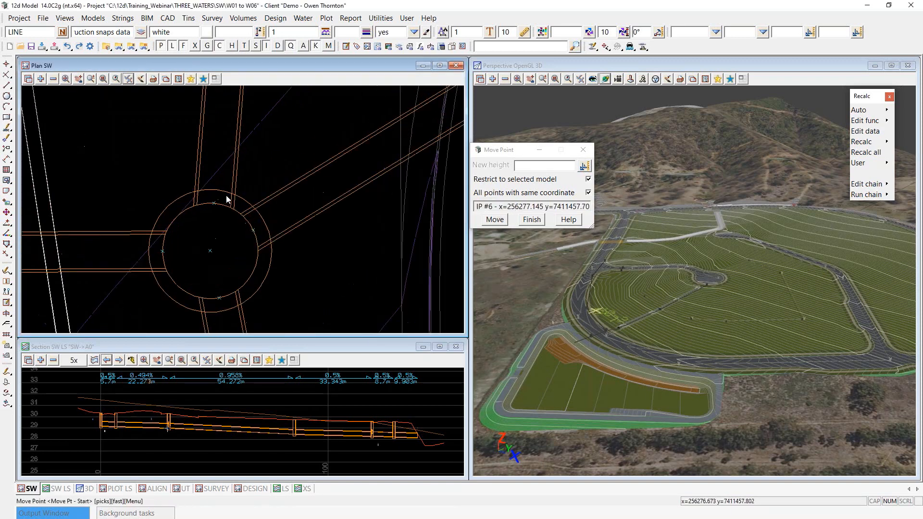
pyautogui.click(218, 202)
pyautogui.click(218, 202)
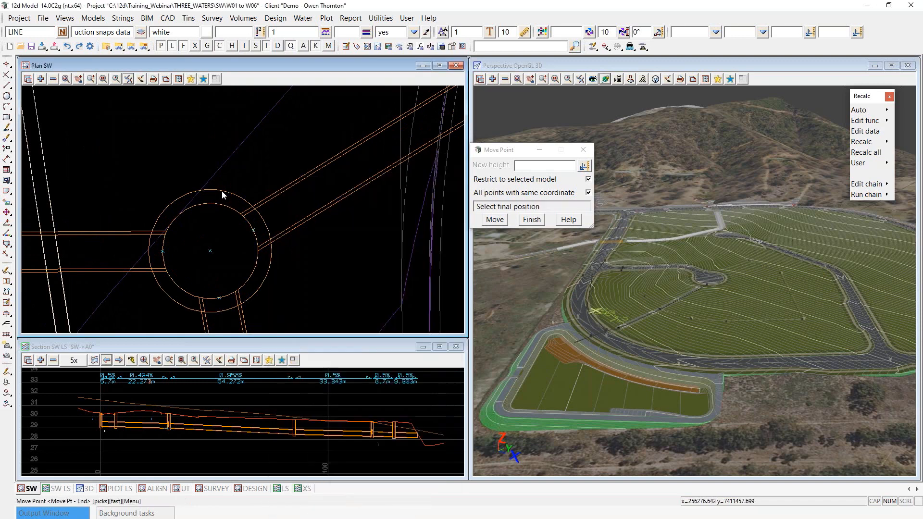
pyautogui.click(204, 170)
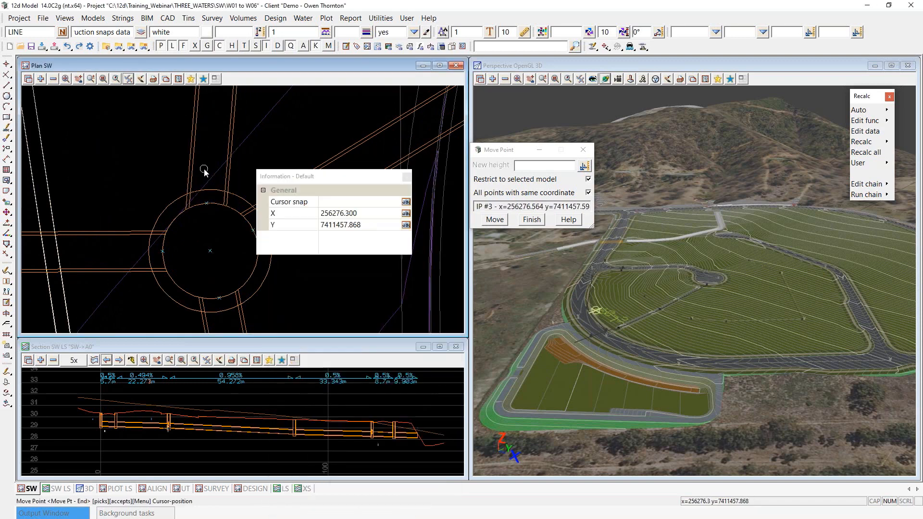
pyautogui.click(204, 170)
pyautogui.scroll(1, 257, 249)
pyautogui.scroll(1, 257, 249)
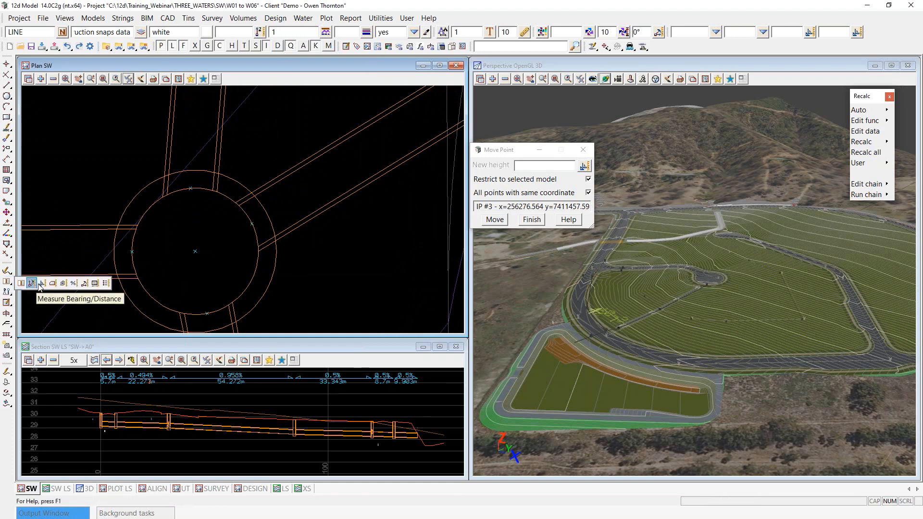
# Step: Measure the 0.17 m bearing/distance from the pit perimeter to the pipe end
pyautogui.click(22, 284)
pyautogui.scroll(2, 227, 203)
pyautogui.click(228, 204)
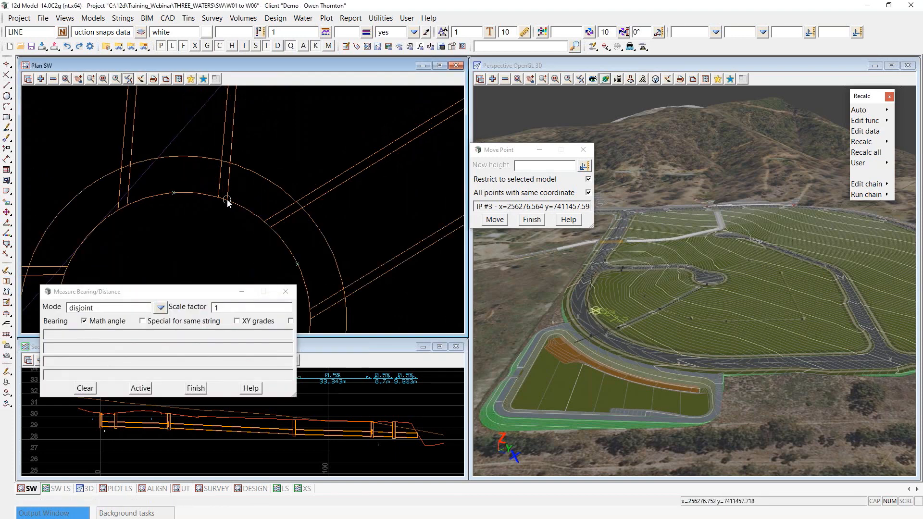
pyautogui.click(263, 222)
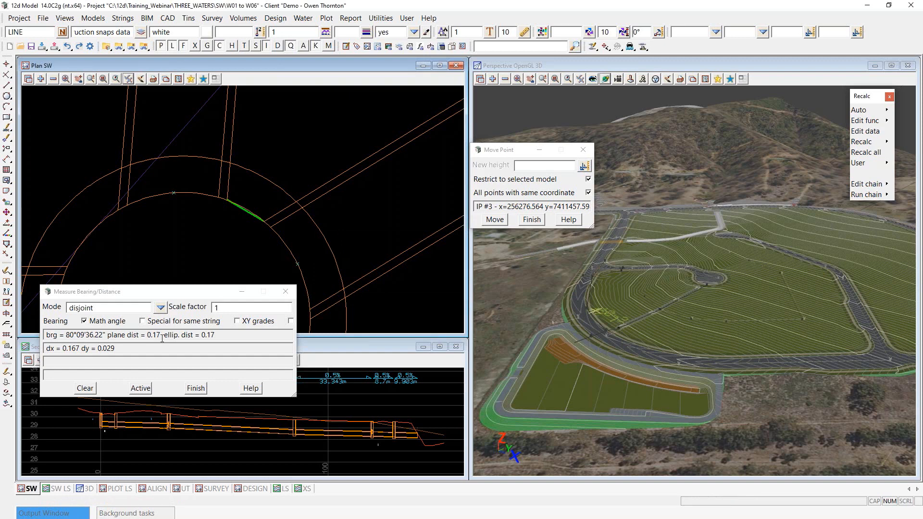
pyautogui.click(196, 393)
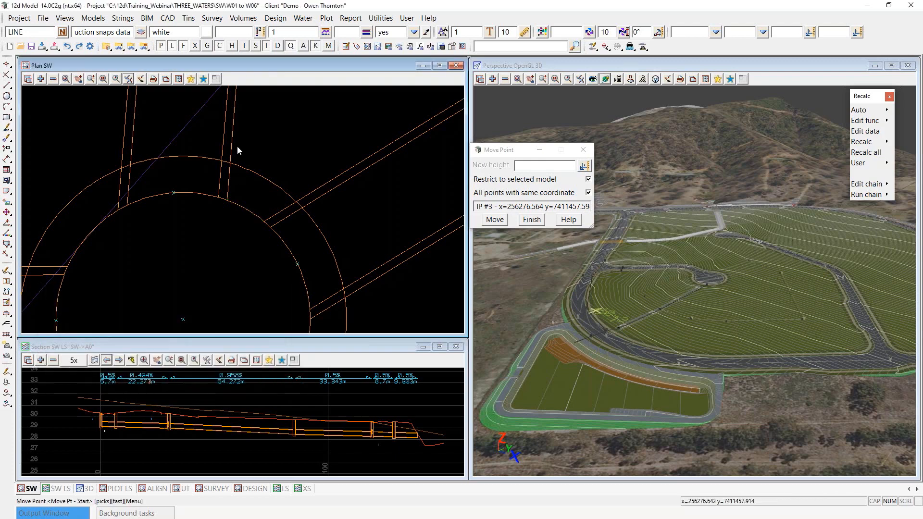
pyautogui.scroll(-3, 238, 146)
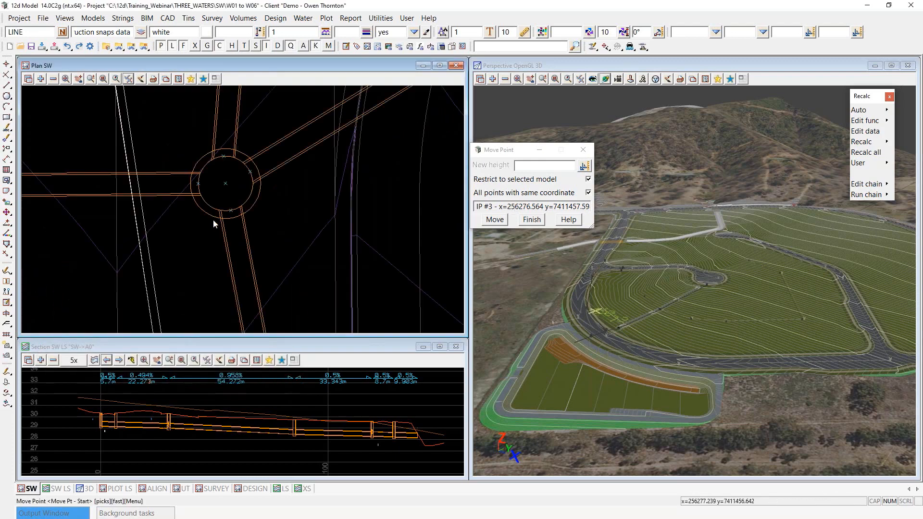
pyautogui.scroll(-4, 216, 221)
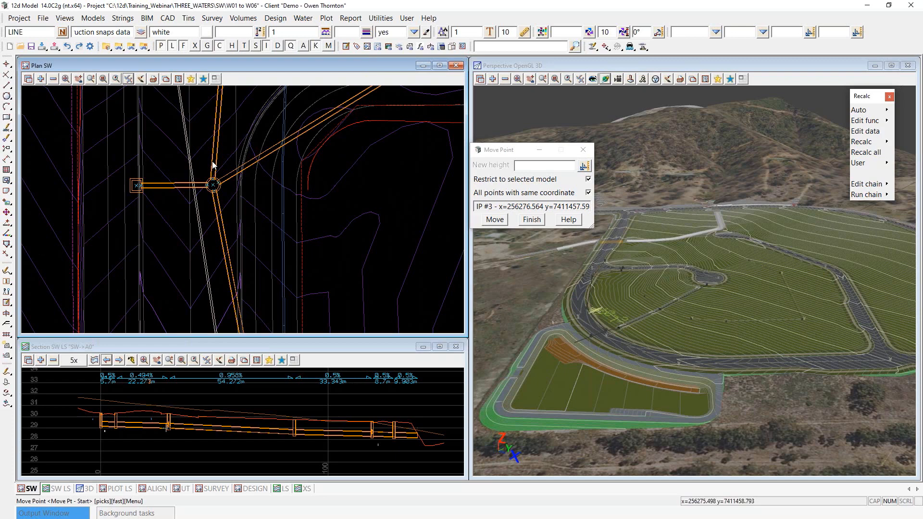
pyautogui.scroll(-3, 200, 186)
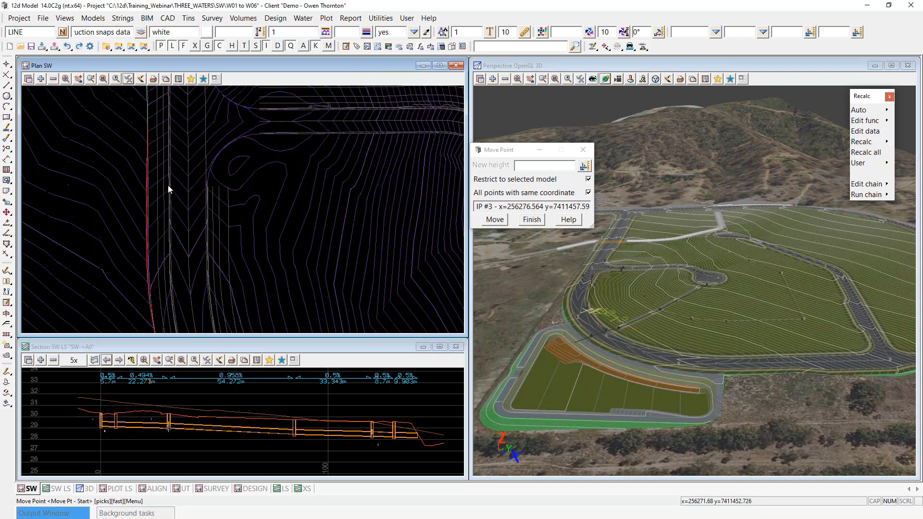
# Step: Finish the point moves and hide the vertex markers of the SW model
pyautogui.click(537, 223)
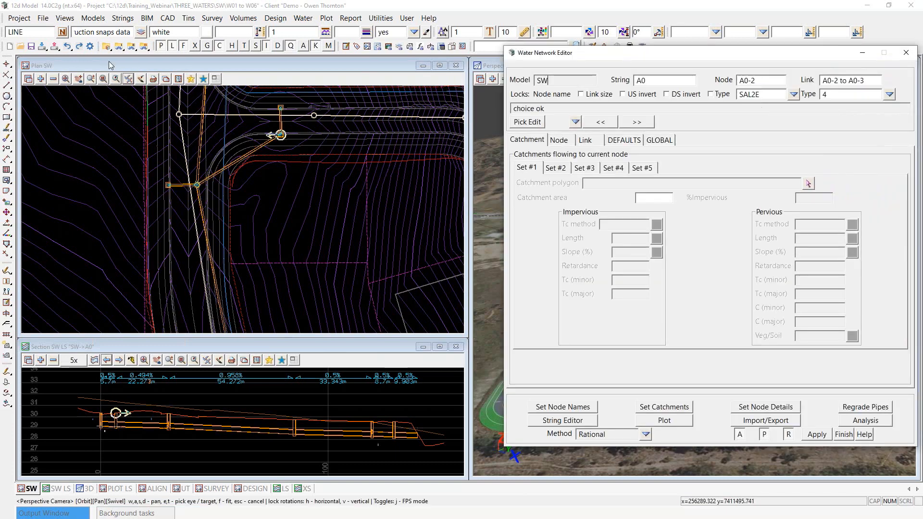
pyautogui.click(134, 80)
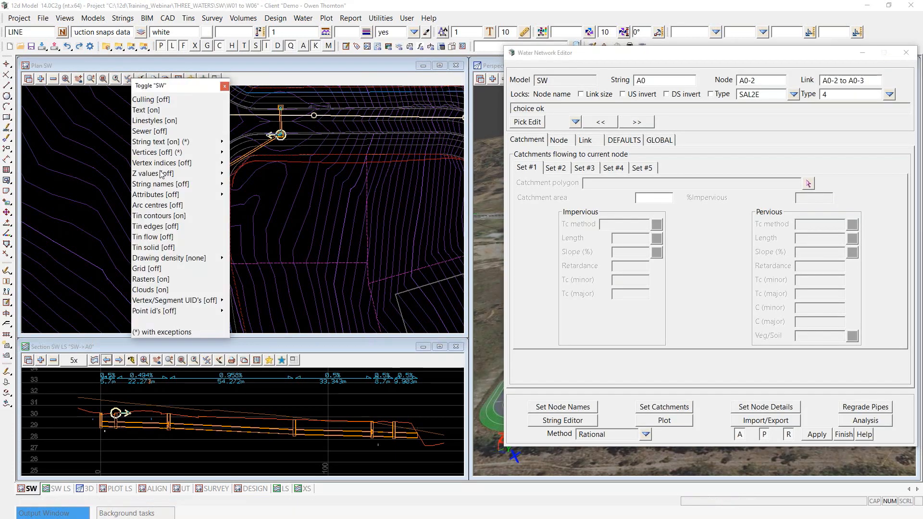
pyautogui.moveTo(221, 153)
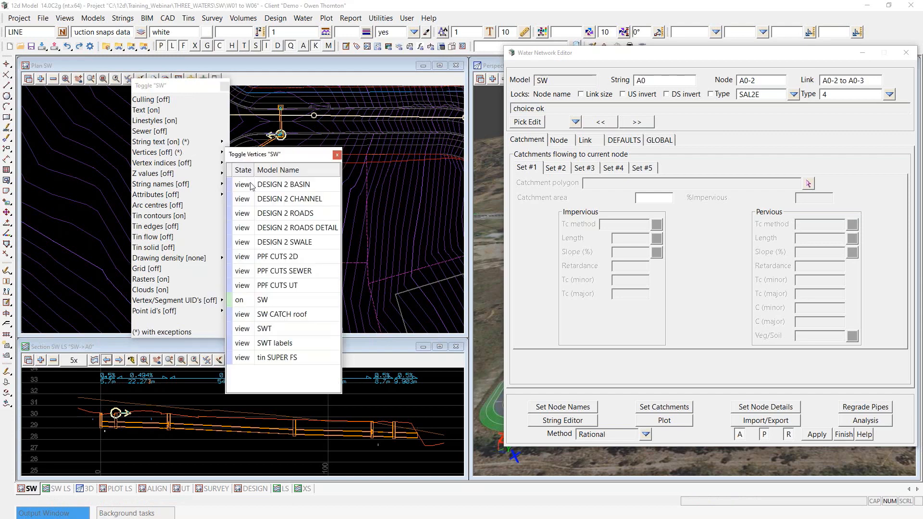
pyautogui.click(244, 304)
pyautogui.click(255, 319)
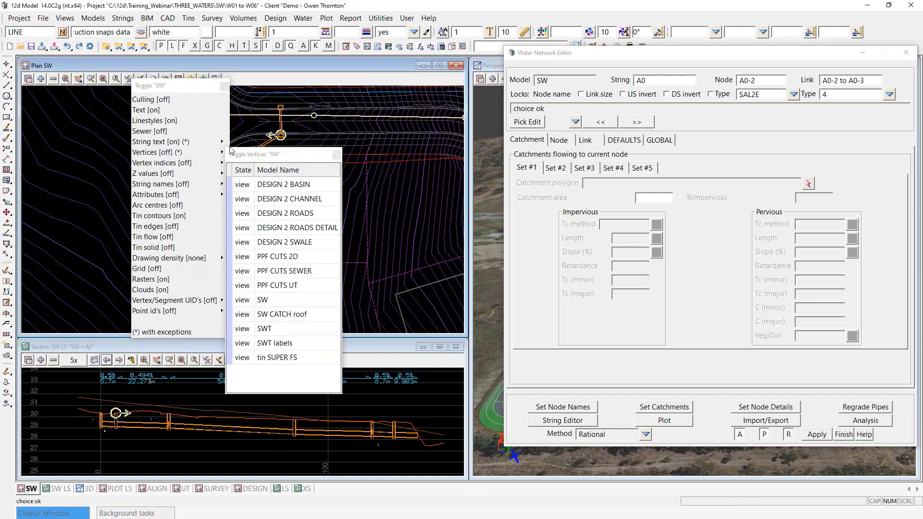
# Step: Add the SW labels model to the plan view to show the pipe annotations
pyautogui.click(41, 79)
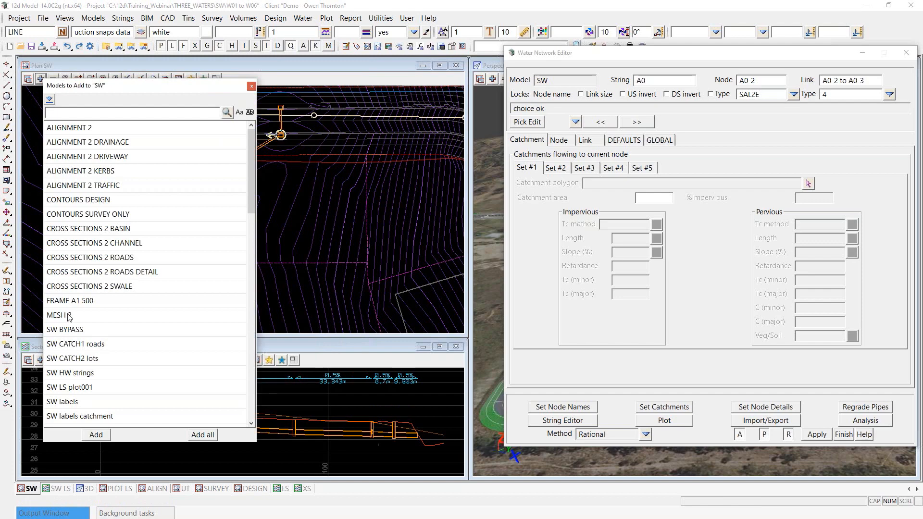
pyautogui.doubleClick(78, 404)
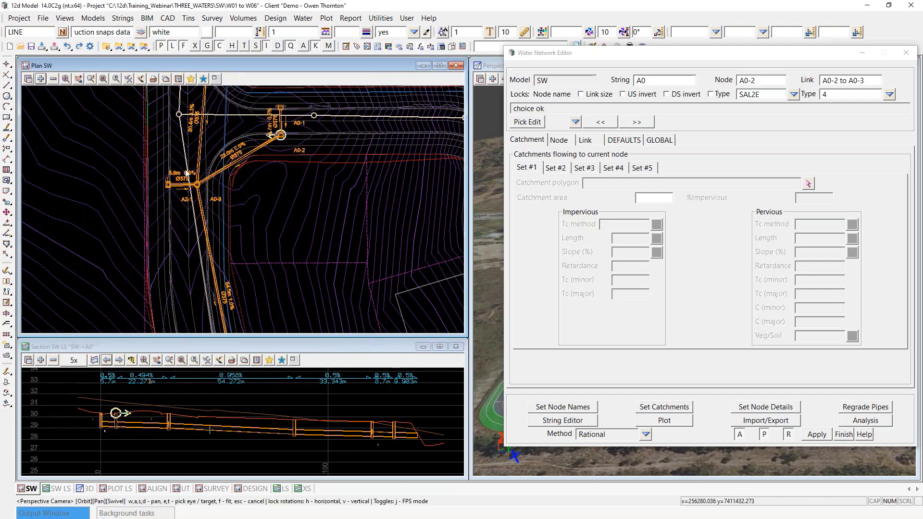
pyautogui.scroll(4, 184, 194)
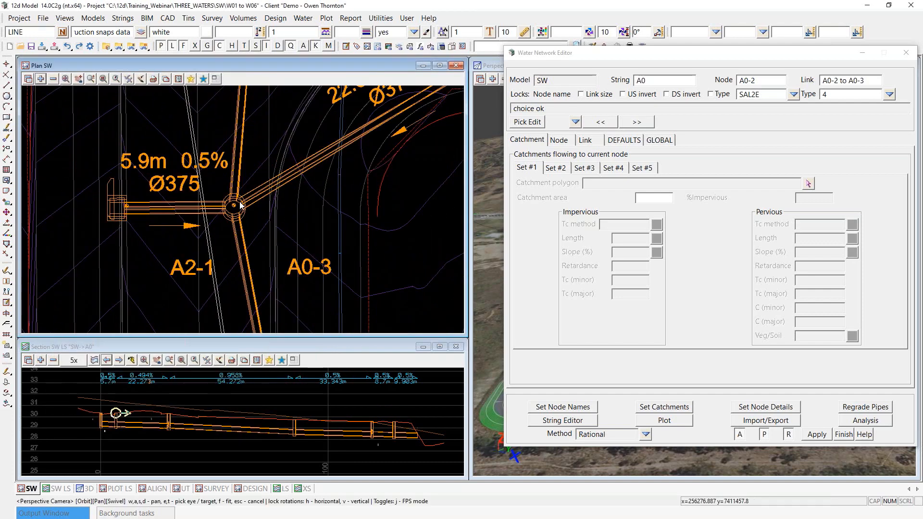
pyautogui.scroll(-4, 227, 225)
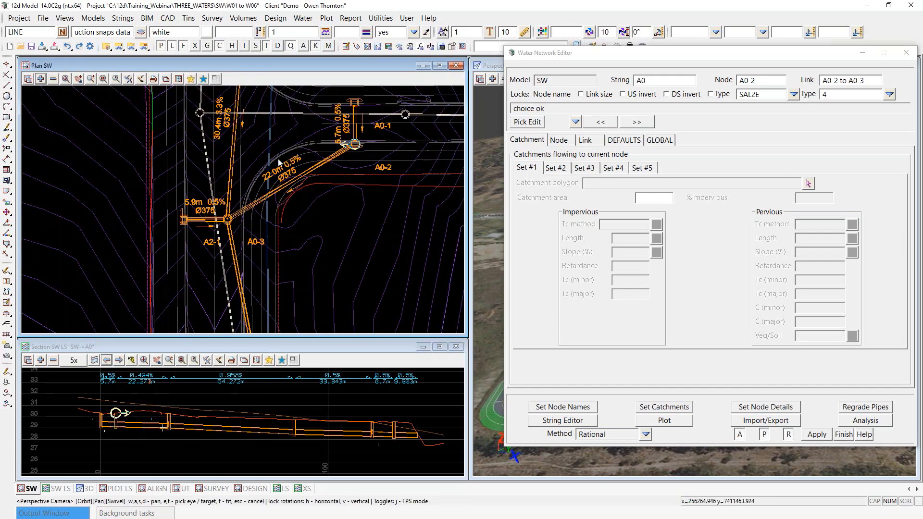
# Step: Reset pit inverts and replot plan labels and long sections (5.9m 0.5% Ø375, 22.3m 0.5% Ø375, 30.7m 3.2%)
pyautogui.click(666, 421)
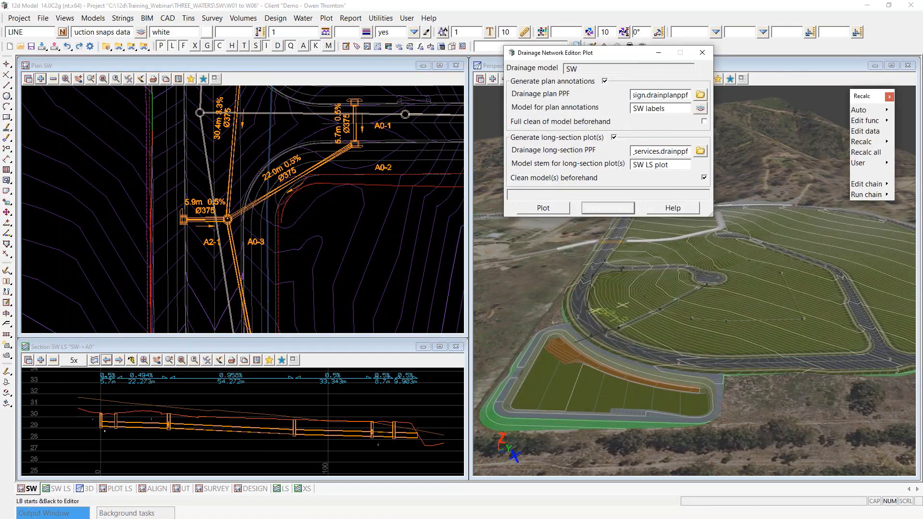
pyautogui.click(613, 210)
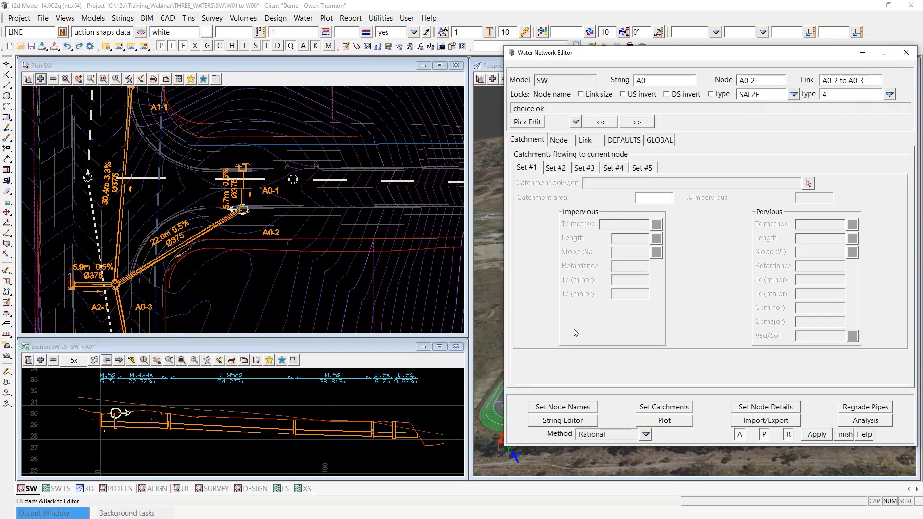
pyautogui.click(765, 407)
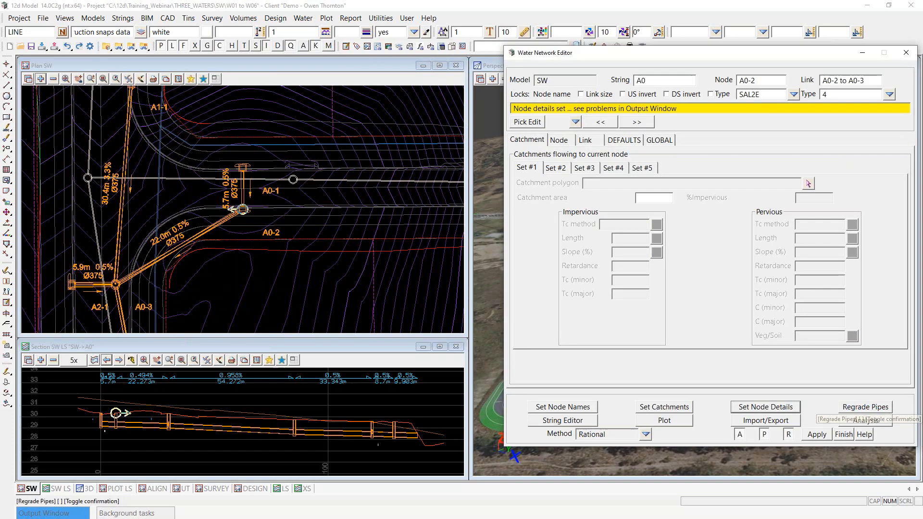
pyautogui.click(677, 422)
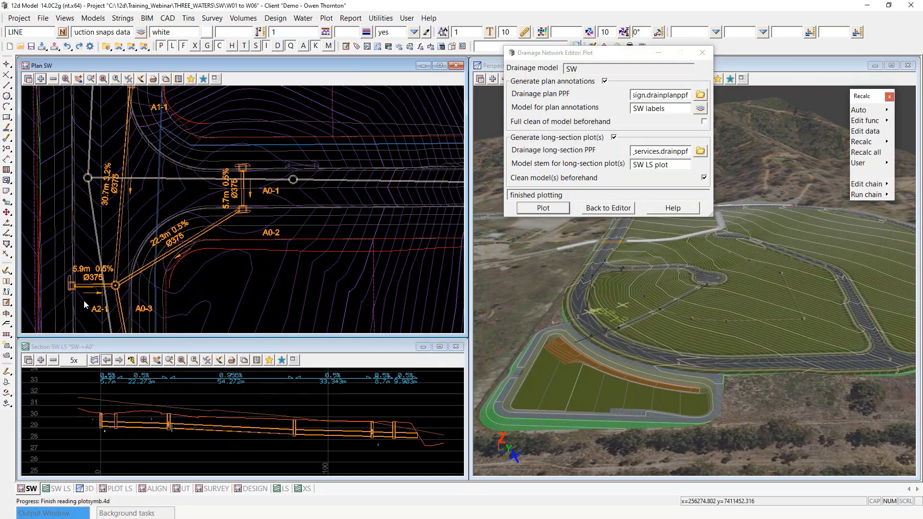
pyautogui.scroll(-3, 308, 213)
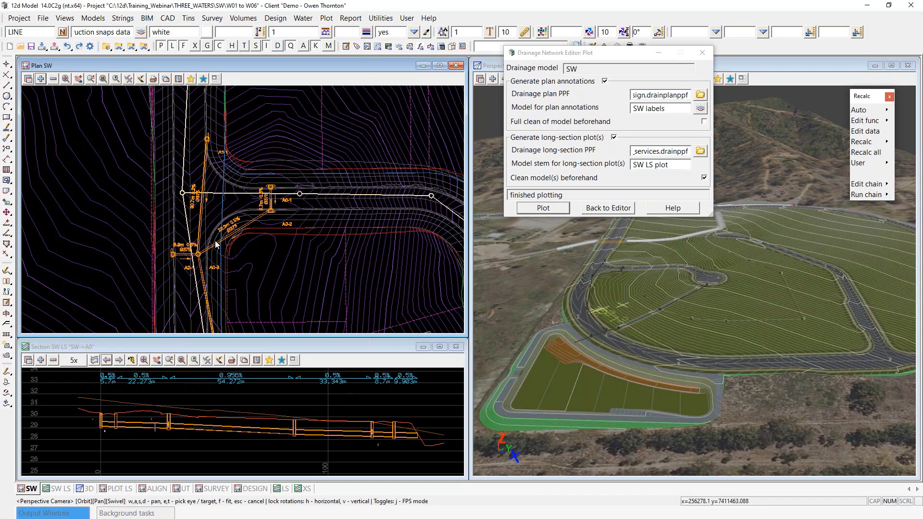
pyautogui.scroll(-1, 227, 152)
pyautogui.scroll(-3, 226, 151)
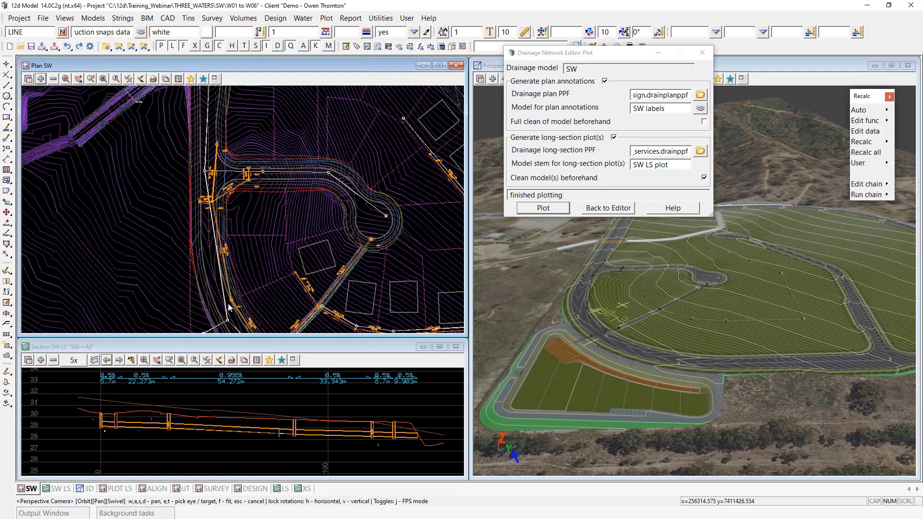
pyautogui.scroll(1, 235, 311)
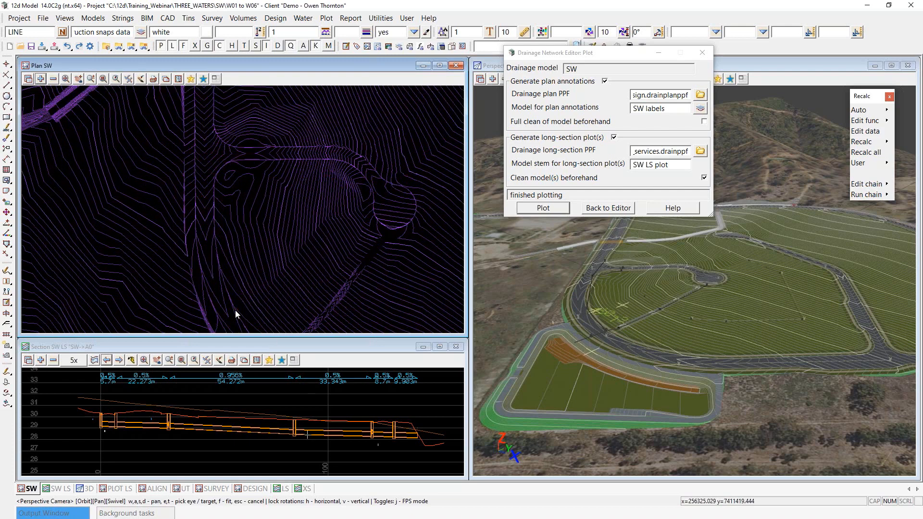
pyautogui.scroll(1, 235, 310)
pyautogui.scroll(-1, 222, 302)
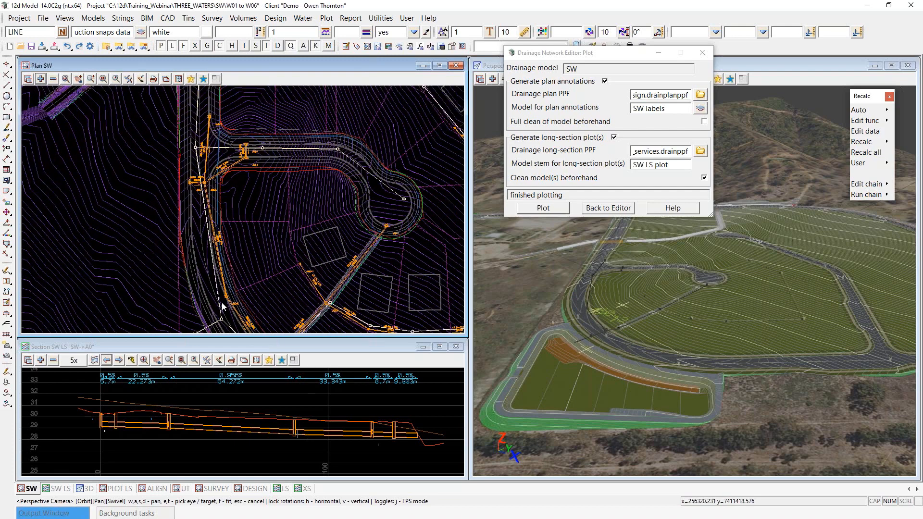
pyautogui.scroll(3, 194, 174)
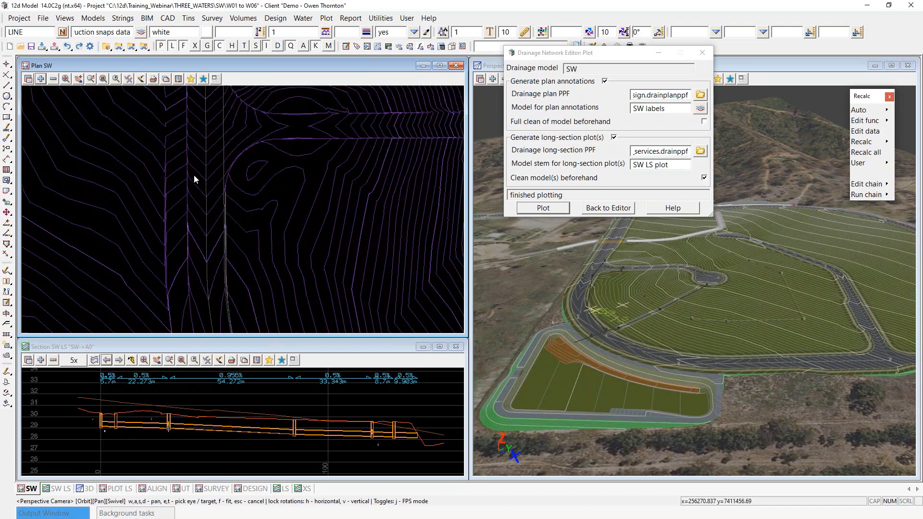
pyautogui.scroll(3, 193, 181)
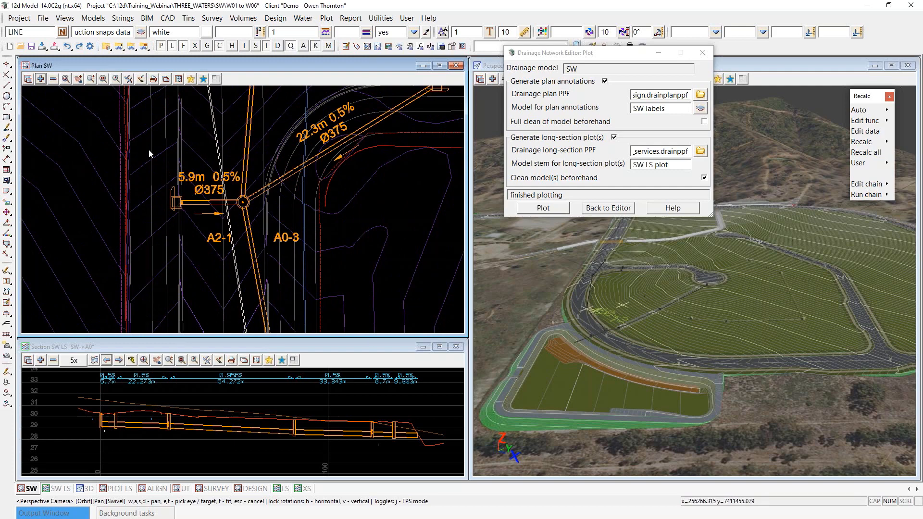
pyautogui.scroll(-2, 148, 149)
pyautogui.scroll(-1, 167, 275)
pyautogui.scroll(1, 200, 99)
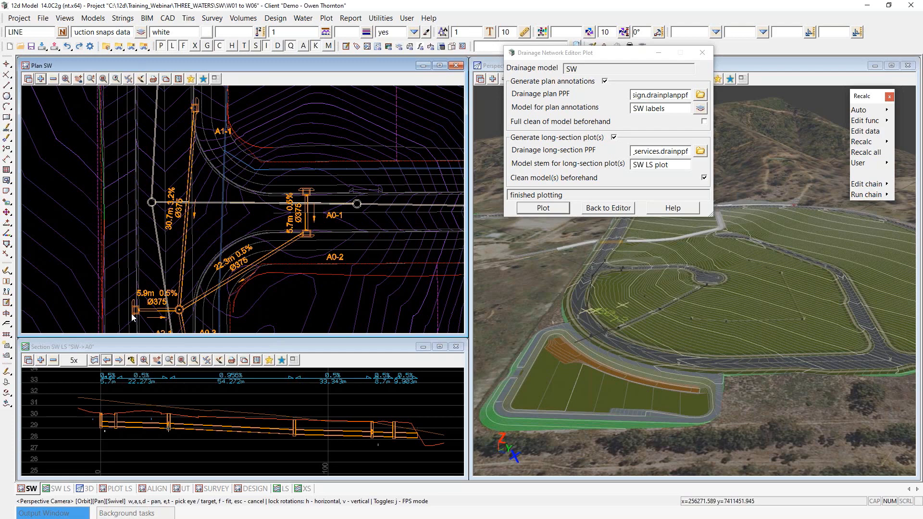
# Step: Activate the perspective view, zoom the plan out, and go back from plotting to the Water Network Editor
pyautogui.click(774, 77)
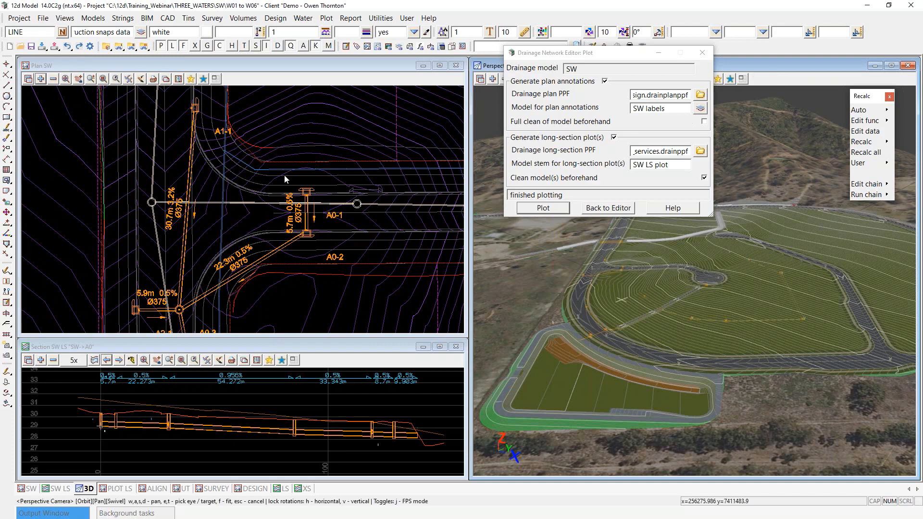
pyautogui.scroll(-2, 284, 175)
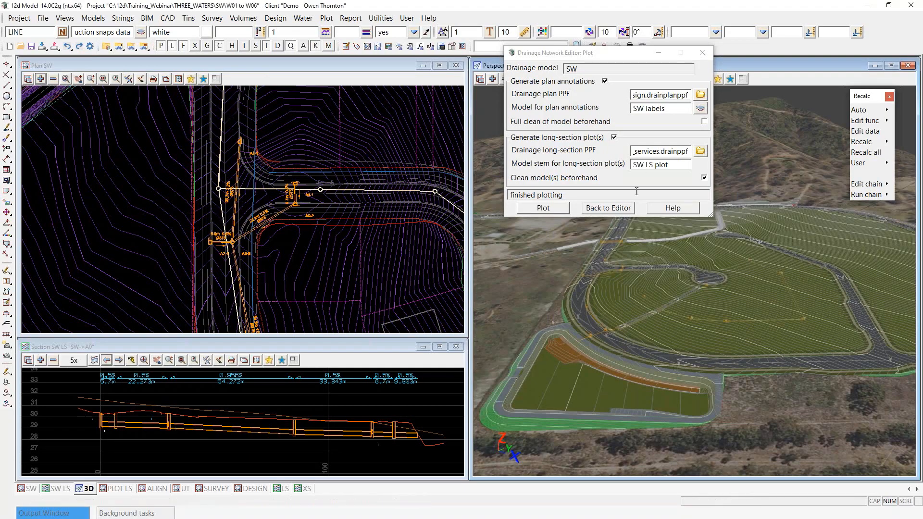
pyautogui.click(615, 212)
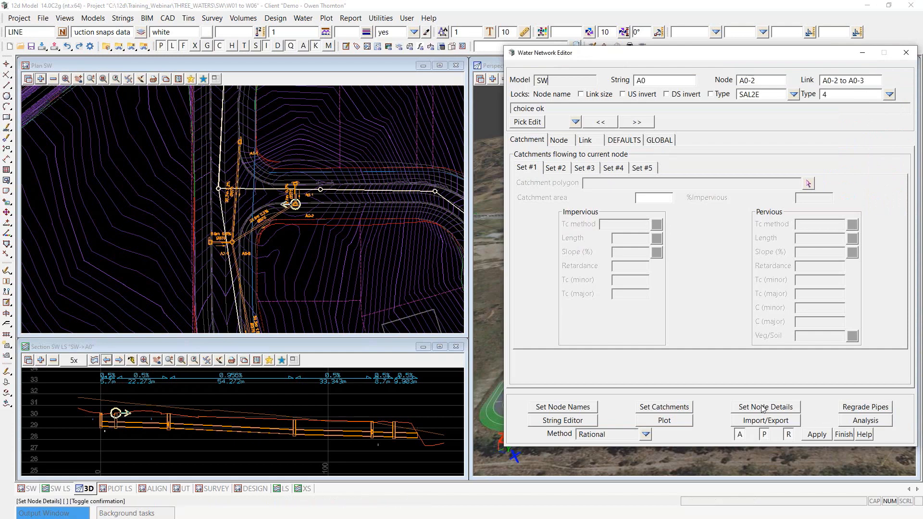
# Step: Step to node A0-4 and show its Node Bypass details, with bypass node A0-5 at 34.5385
pyautogui.scroll(2, 318, 219)
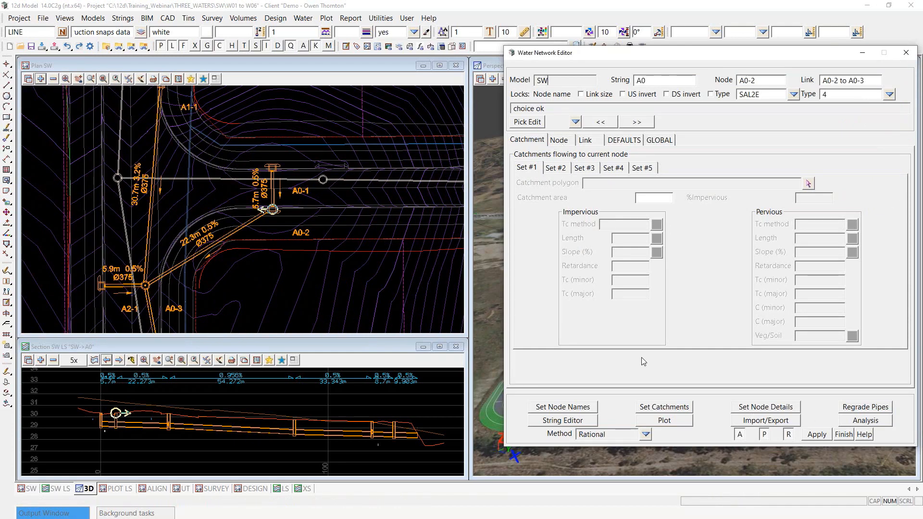
pyautogui.click(637, 122)
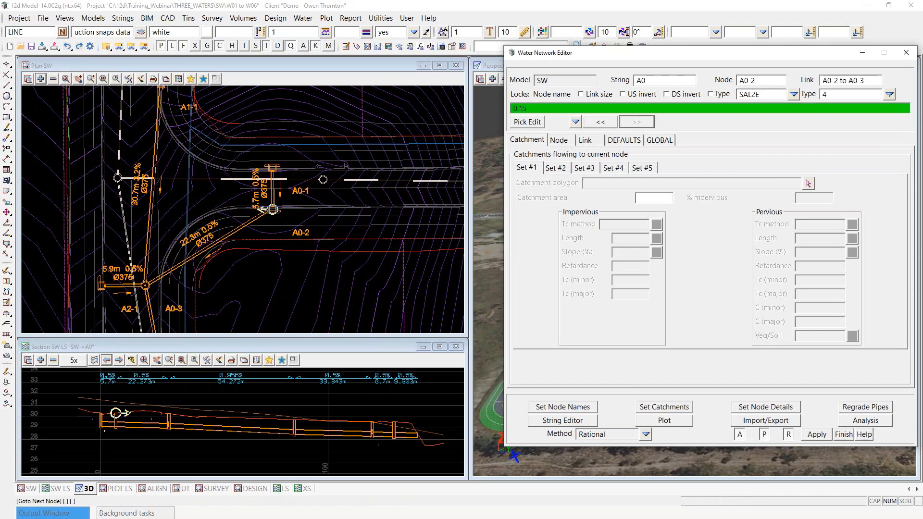
pyautogui.scroll(-1, 233, 139)
pyautogui.scroll(6, 255, 214)
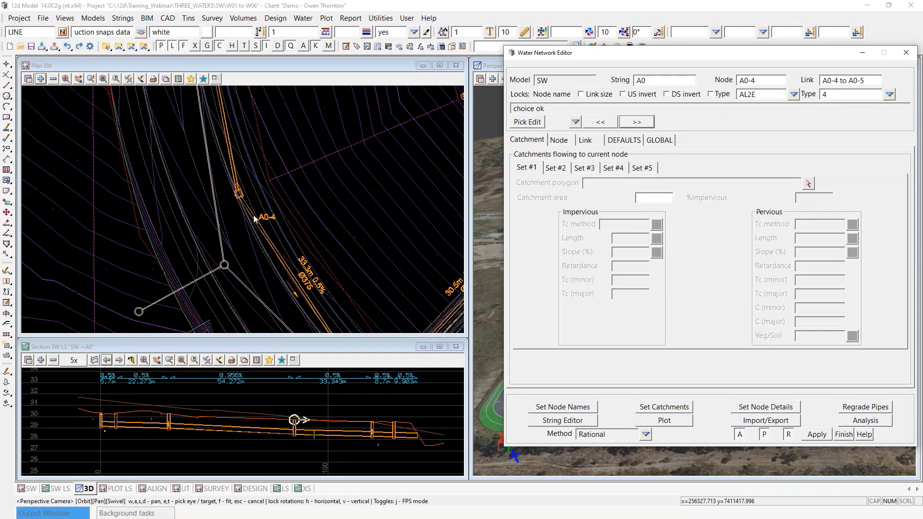
pyautogui.scroll(2, 211, 147)
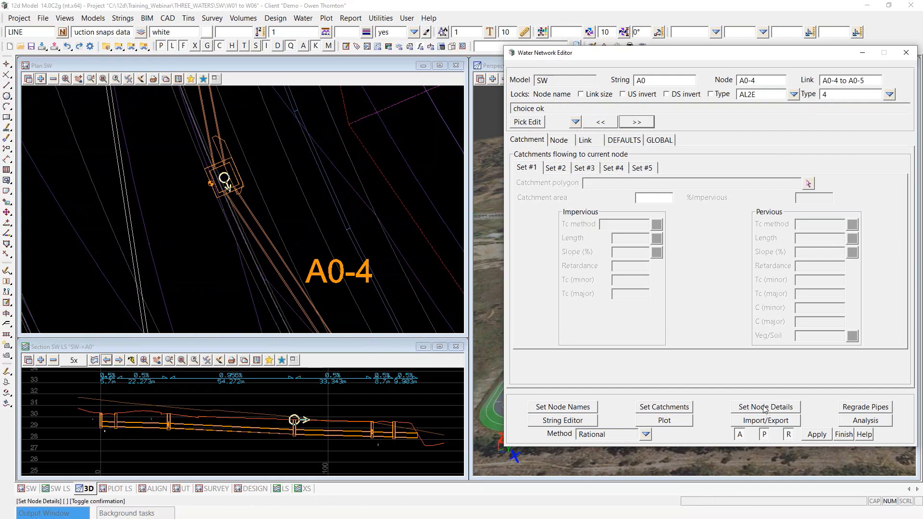
pyautogui.click(559, 140)
pyautogui.click(624, 168)
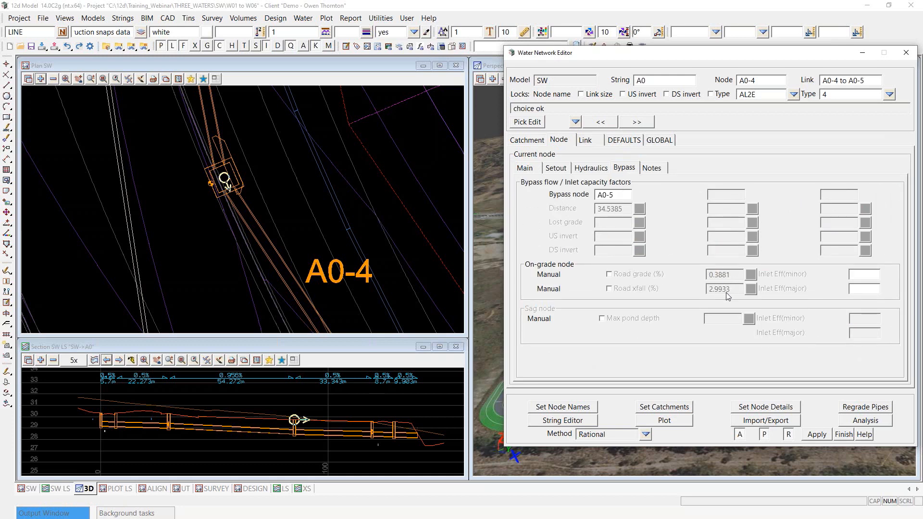
# Step: Add the 'construction drainage data' model to the SW plan view
pyautogui.click(42, 79)
pyautogui.moveTo(251, 160); pyautogui.dragTo(247, 289)
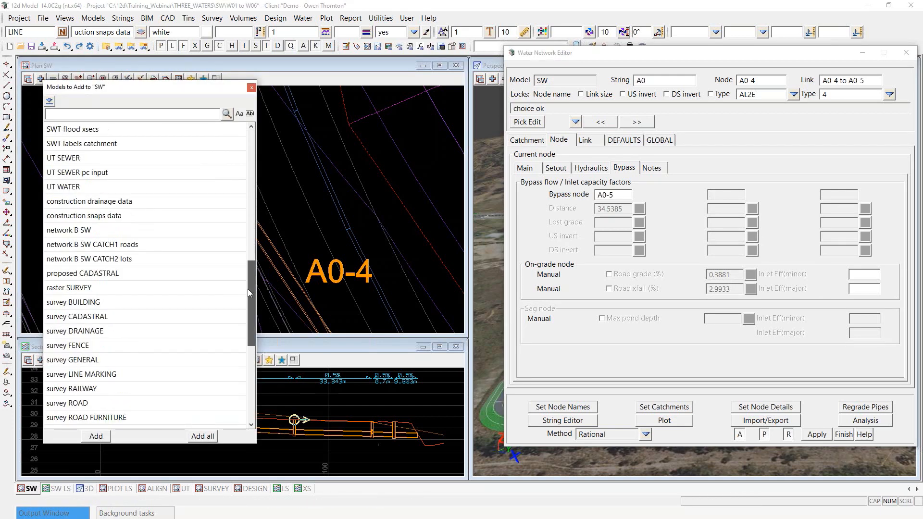
pyautogui.click(63, 202)
pyautogui.doubleClick(61, 204)
# Step: Zoom to node A0-4's grade and xfall labels, then show the GLOBAL drainage data
pyautogui.scroll(6, 215, 164)
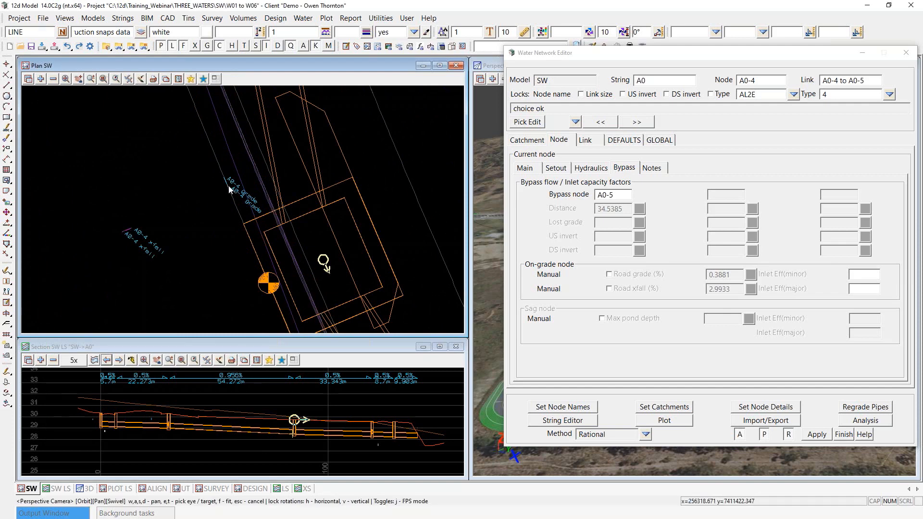
pyautogui.scroll(1, 229, 189)
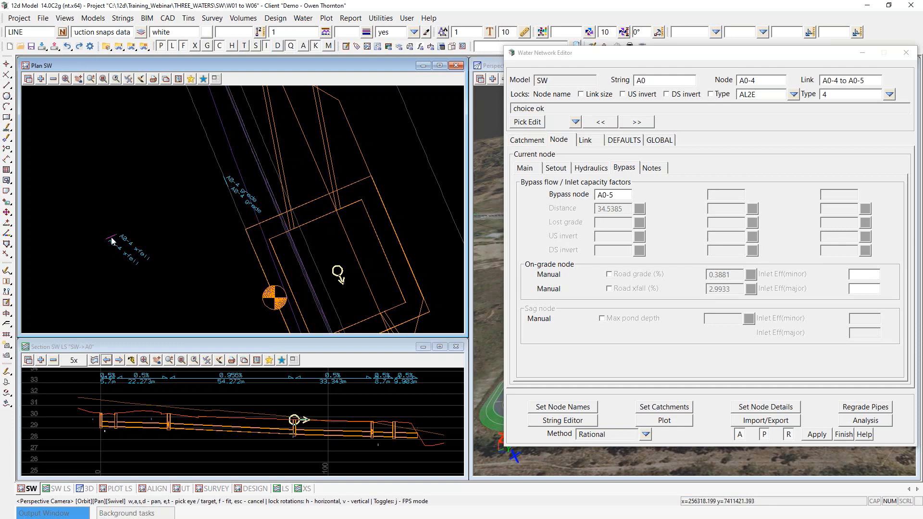
pyautogui.scroll(-2, 192, 276)
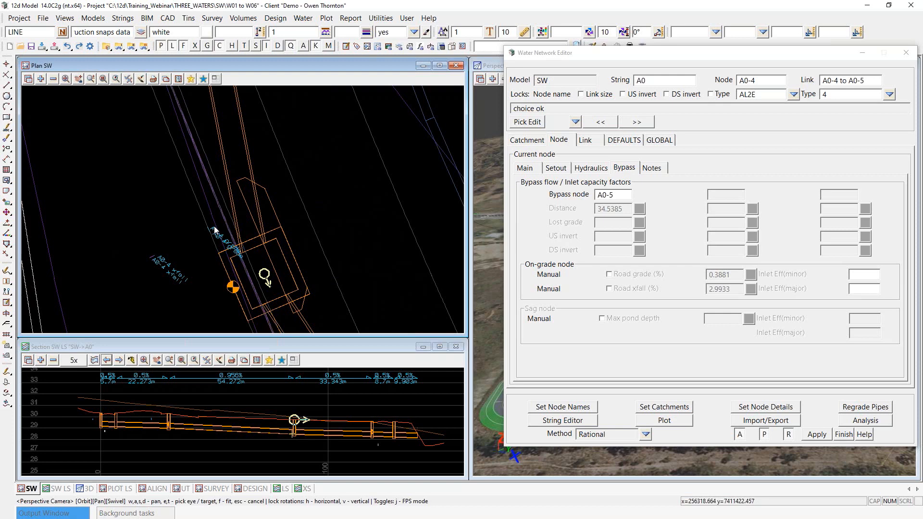
pyautogui.scroll(1, 179, 247)
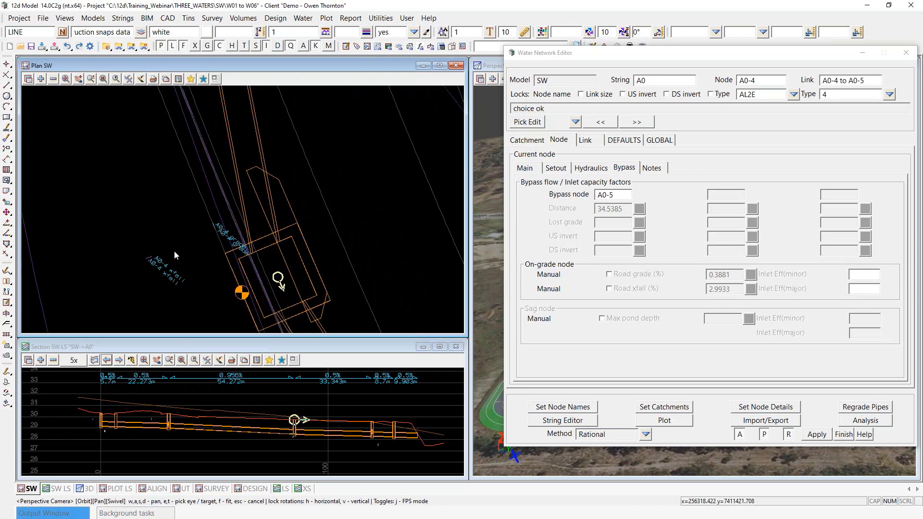
pyautogui.scroll(2, 174, 250)
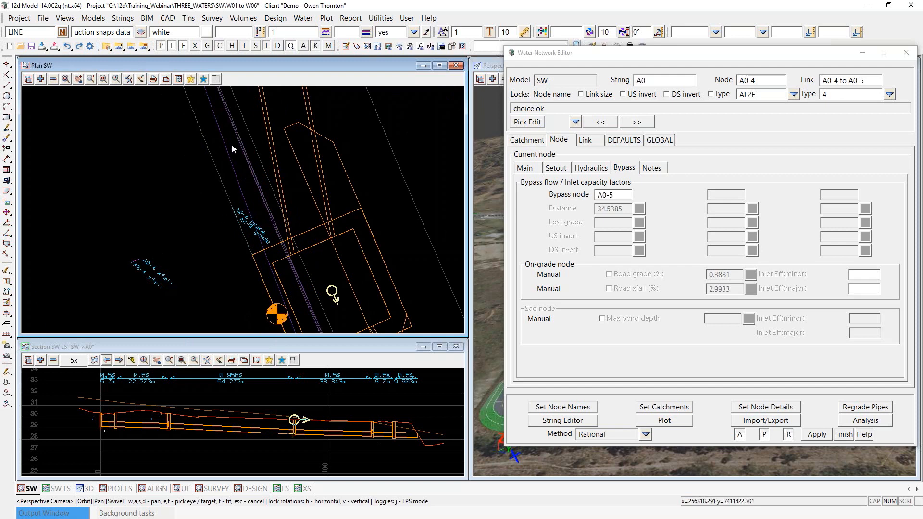
pyautogui.scroll(-2, 232, 144)
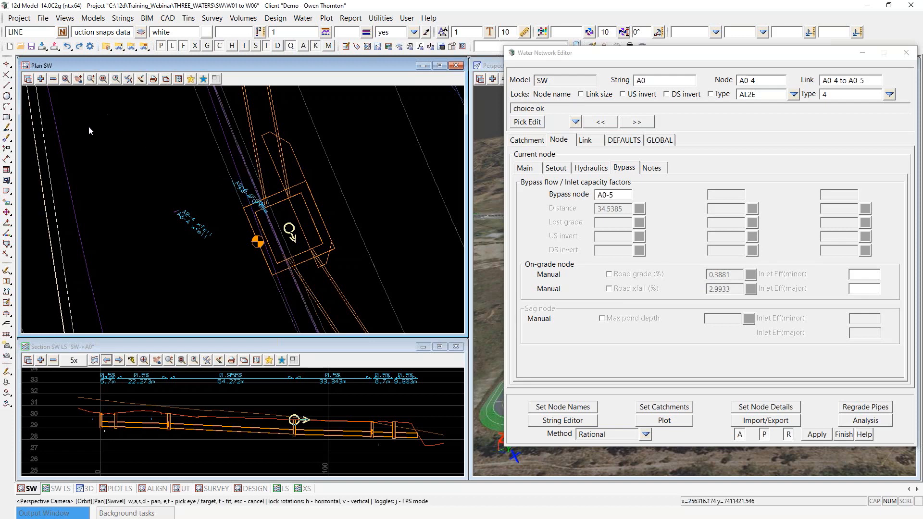
pyautogui.scroll(-2, 75, 170)
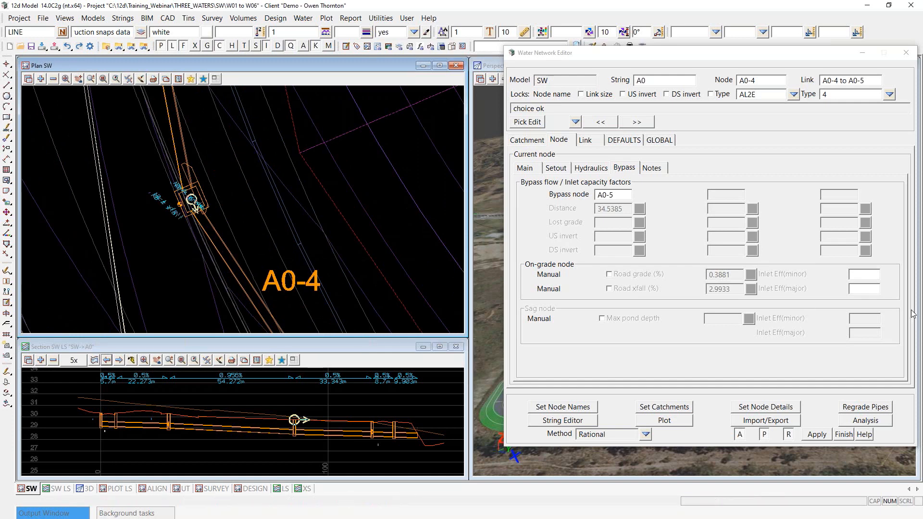
pyautogui.scroll(1, 159, 179)
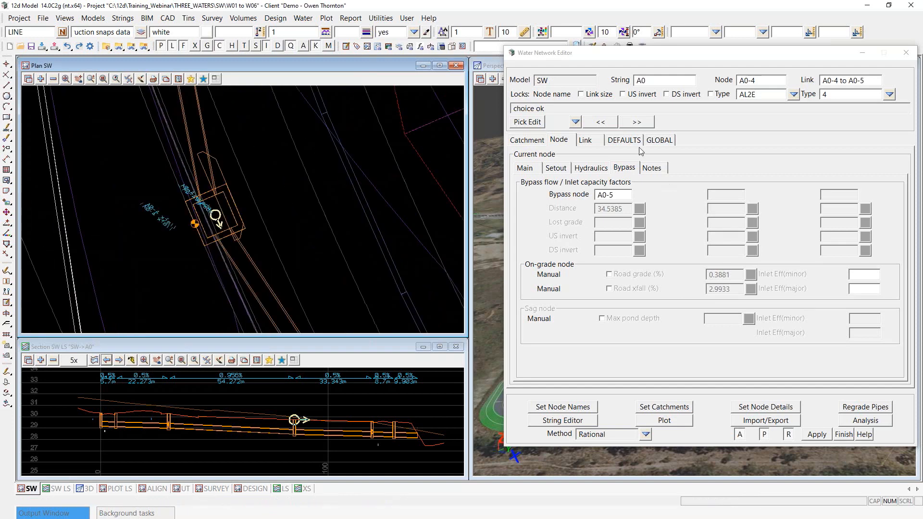
pyautogui.click(661, 140)
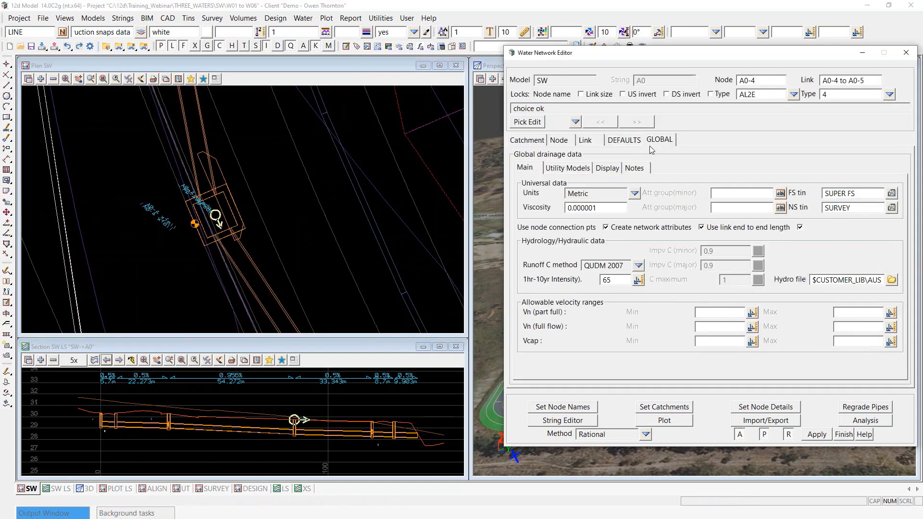
# Step: Open the road design file table from the global utility model settings
pyautogui.click(573, 169)
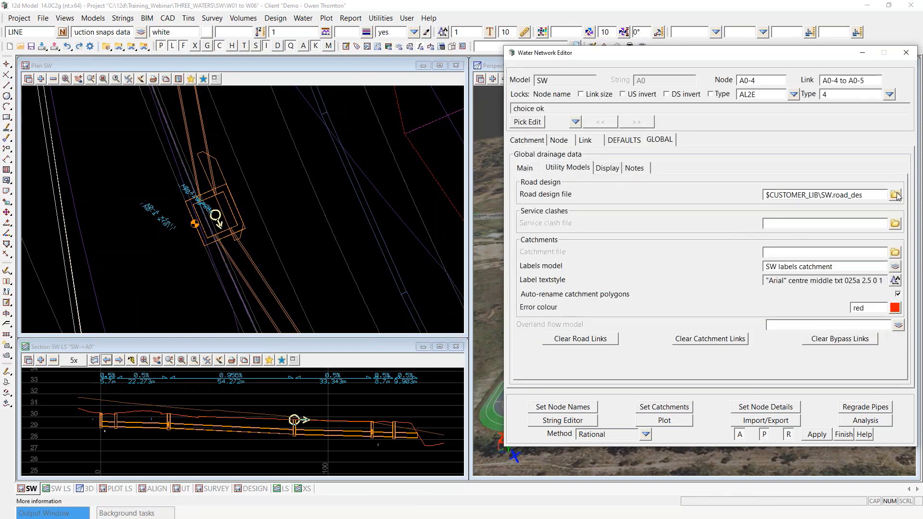
pyautogui.click(895, 196)
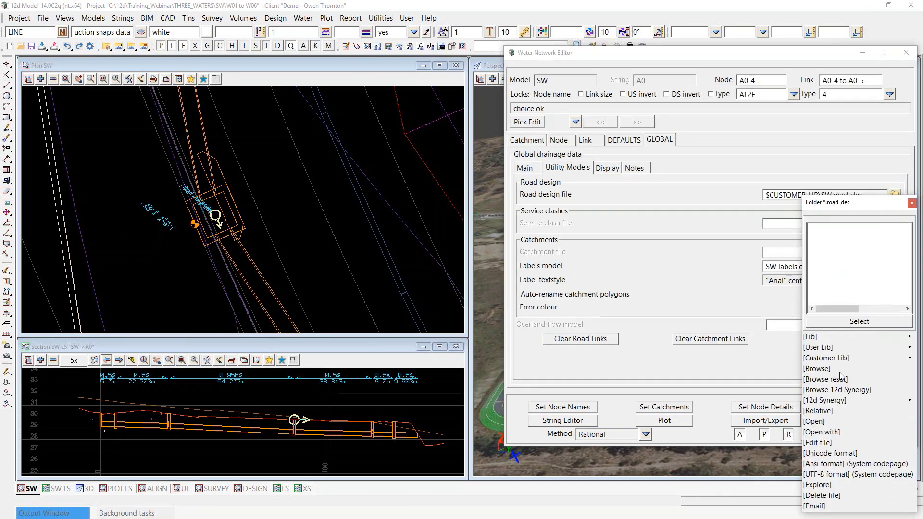
pyautogui.click(812, 422)
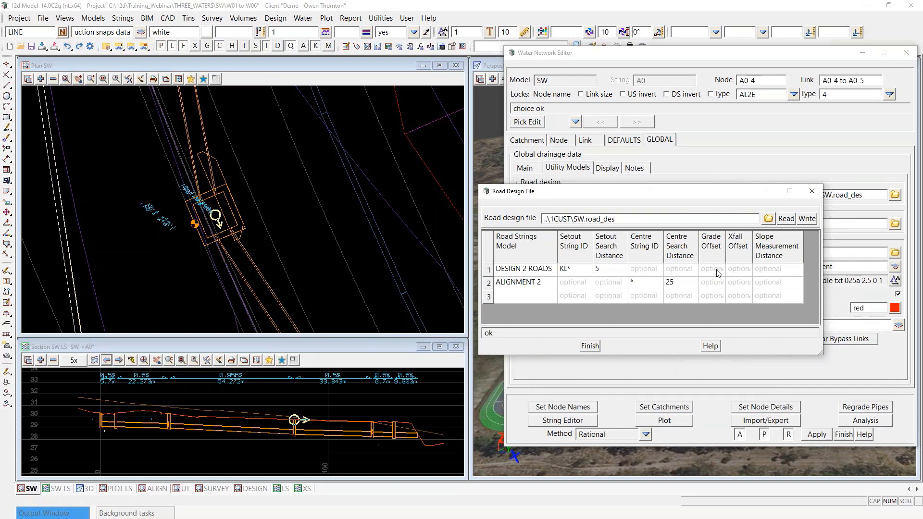
pyautogui.scroll(2, 132, 197)
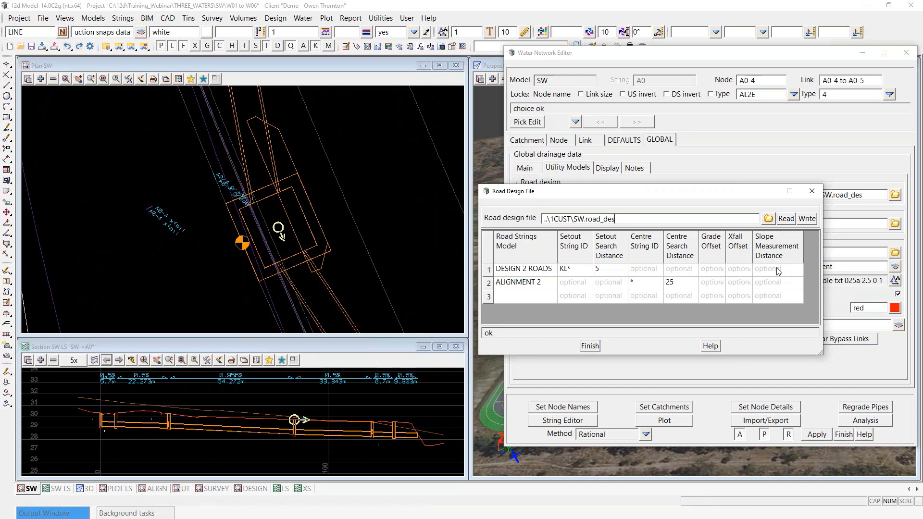
pyautogui.scroll(1, 247, 212)
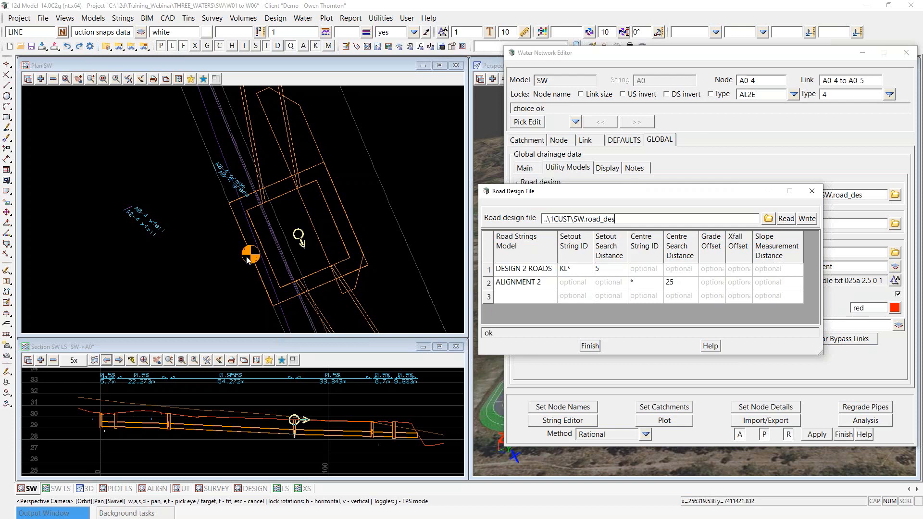
# Step: Enter grade and xfall offsets of 1 for DESIGN 2 ROADS
pyautogui.click(718, 271)
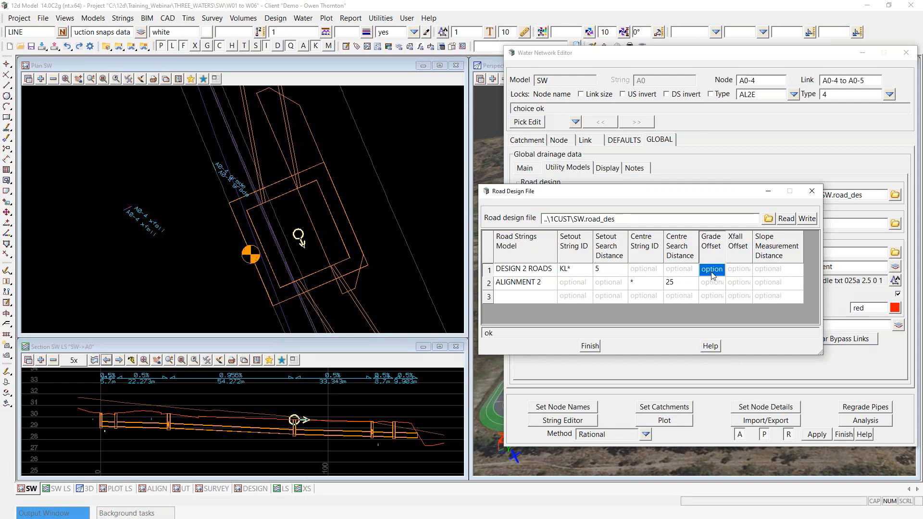
pyautogui.write('1')
pyautogui.click(739, 272)
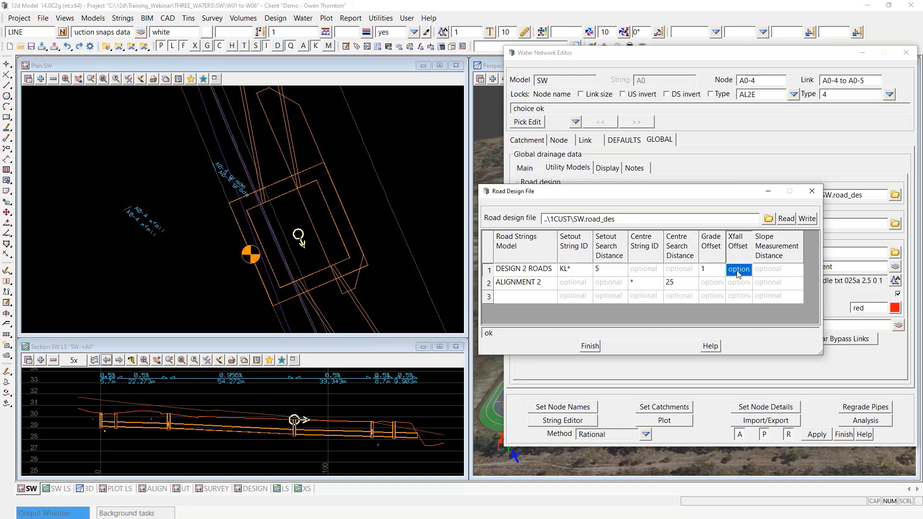
pyautogui.write('1')
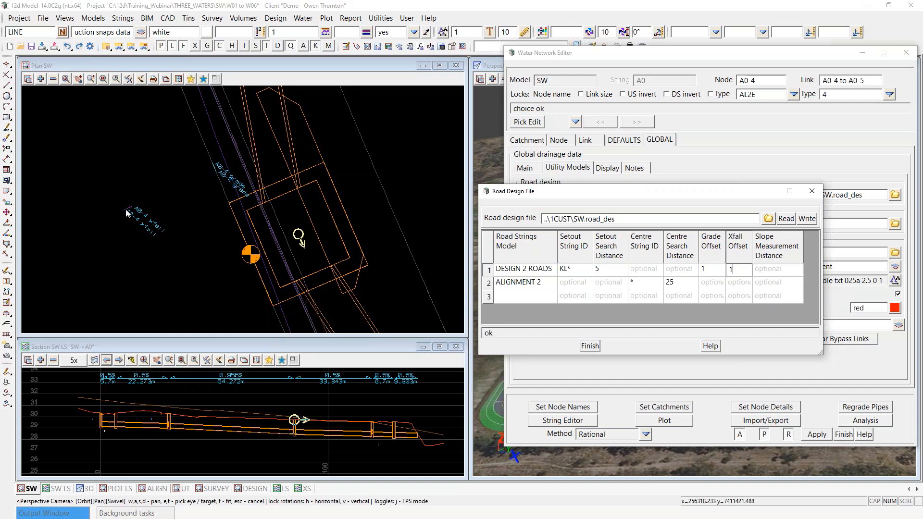
# Step: Set DESIGN 2 ROADS' slope measurement distance to 1, correcting an initial 0.1
pyautogui.scroll(-3, 228, 171)
pyautogui.scroll(-3, 196, 178)
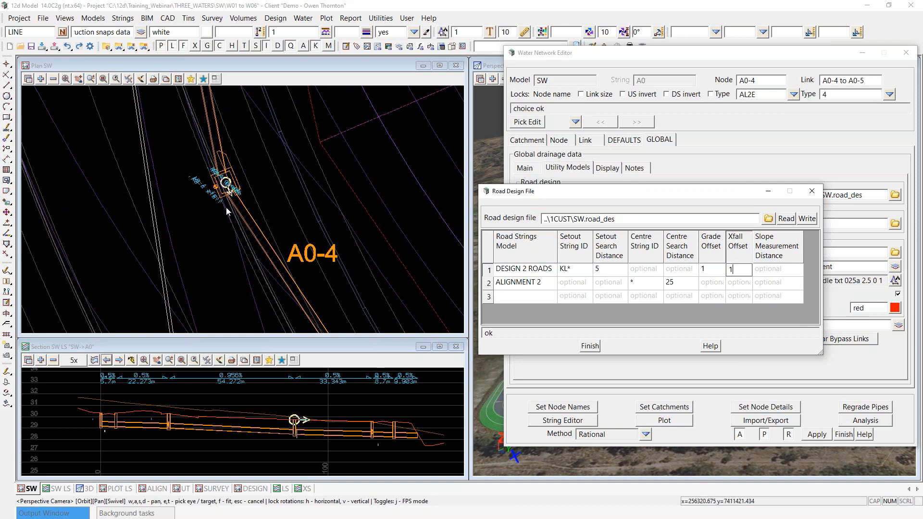
pyautogui.scroll(3, 226, 206)
pyautogui.scroll(1, 209, 181)
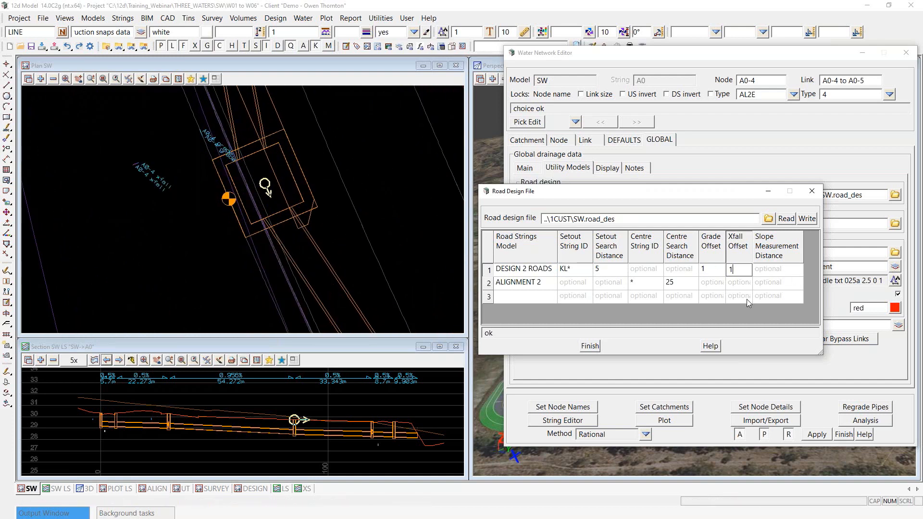
pyautogui.click(773, 274)
pyautogui.write('0.1')
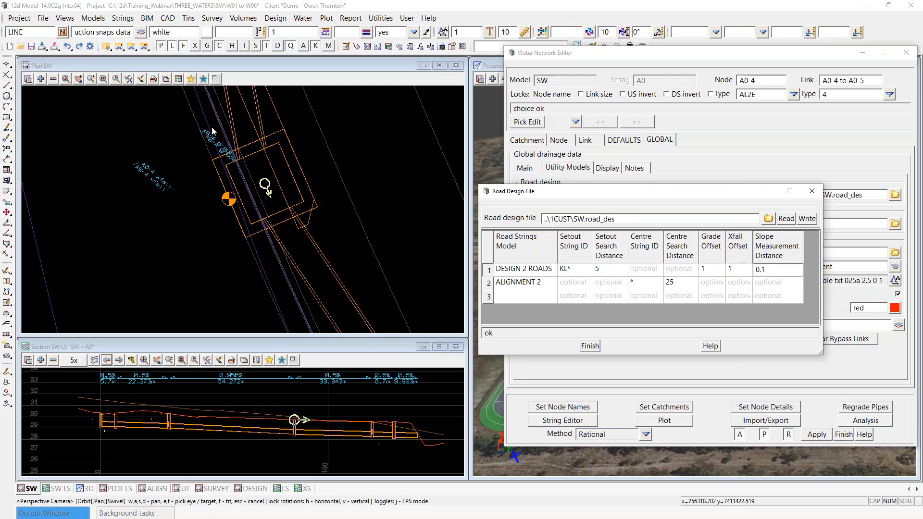
pyautogui.scroll(2, 200, 130)
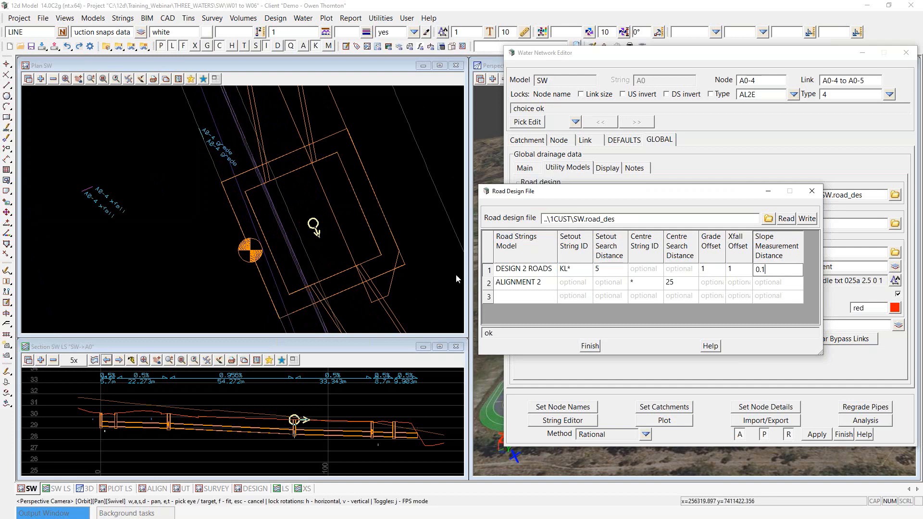
pyautogui.moveTo(781, 271); pyautogui.dragTo(725, 272)
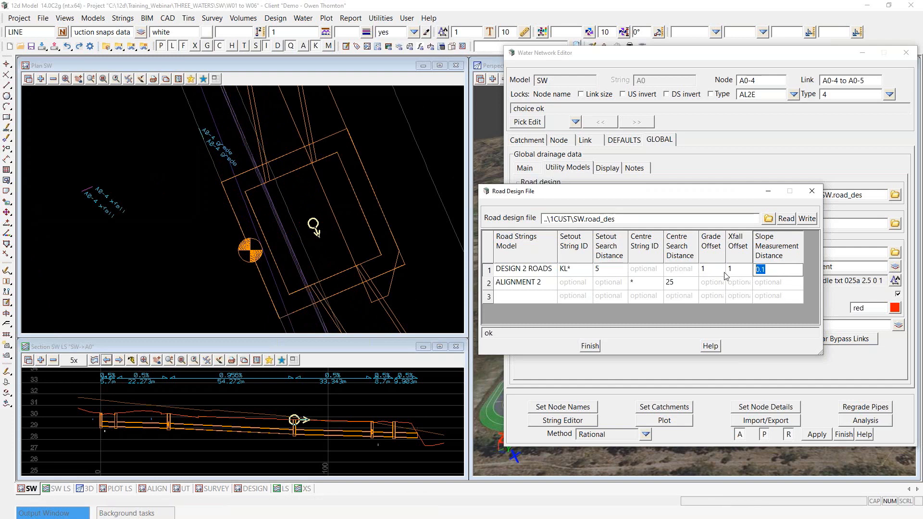
pyautogui.write('1')
# Step: Clear DESIGN 2 ROADS' grade/xfall offsets, set ALIGNMENT 2's slope distance to 1, and write the file
pyautogui.click(711, 270)
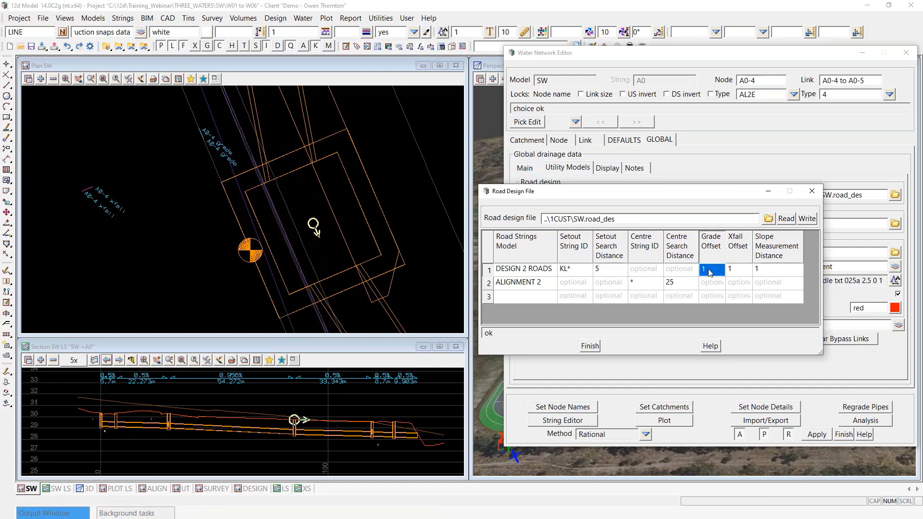
pyautogui.press('Delete')
pyautogui.click(741, 269)
pyautogui.press('Delete')
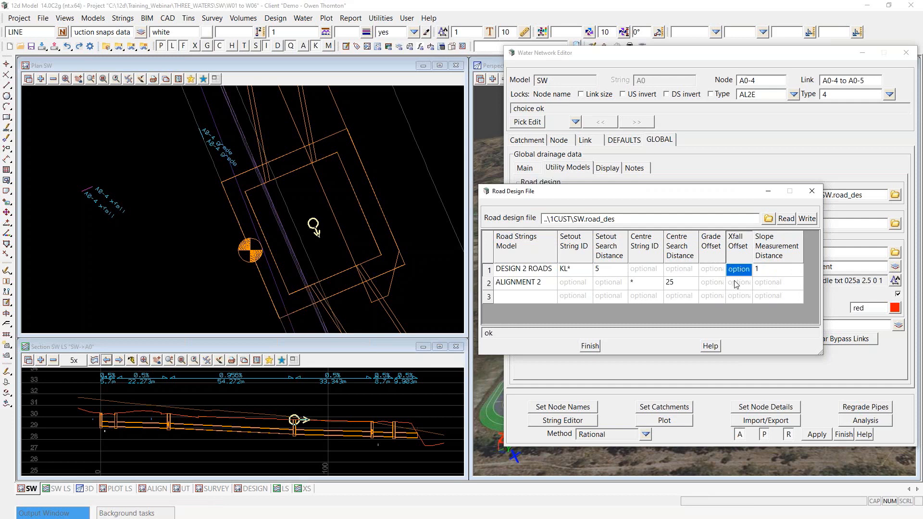
pyautogui.click(785, 289)
pyautogui.write('1')
pyautogui.click(780, 296)
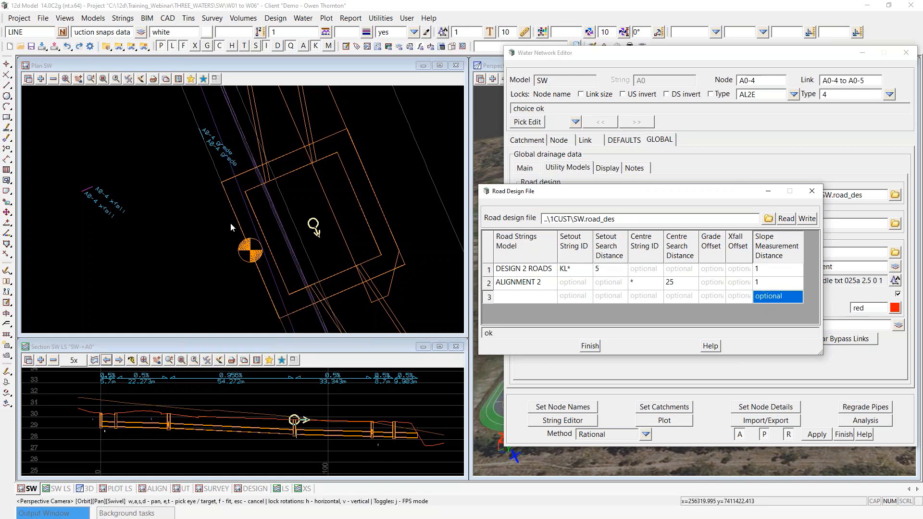
pyautogui.scroll(-2, 203, 224)
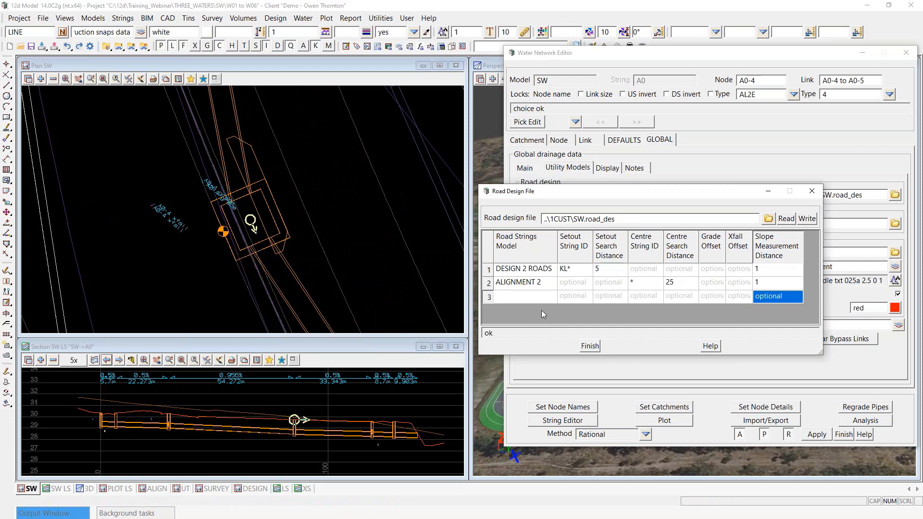
pyautogui.click(815, 221)
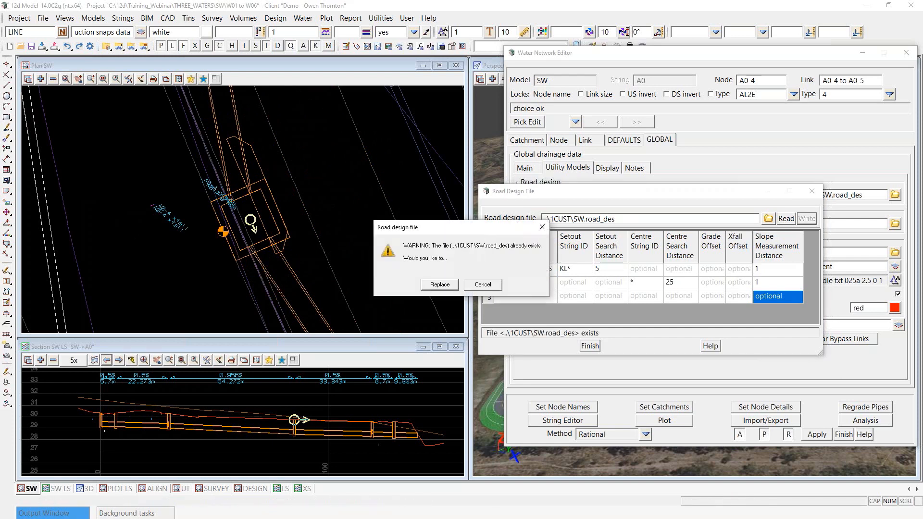
# Step: Overwrite SW.road_des, re-set node details, and view node A0-4's road grade 0.5236 and xfall 2.9933
pyautogui.click(439, 285)
pyautogui.click(598, 349)
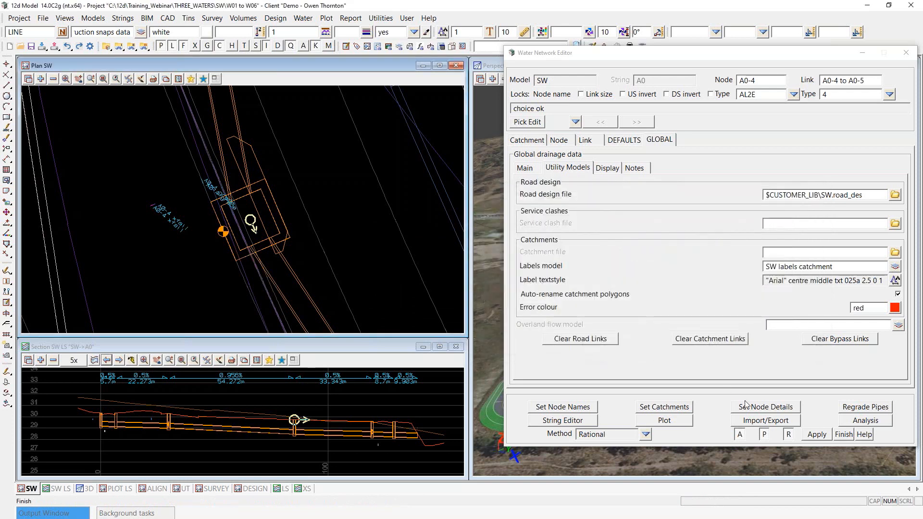
pyautogui.click(768, 410)
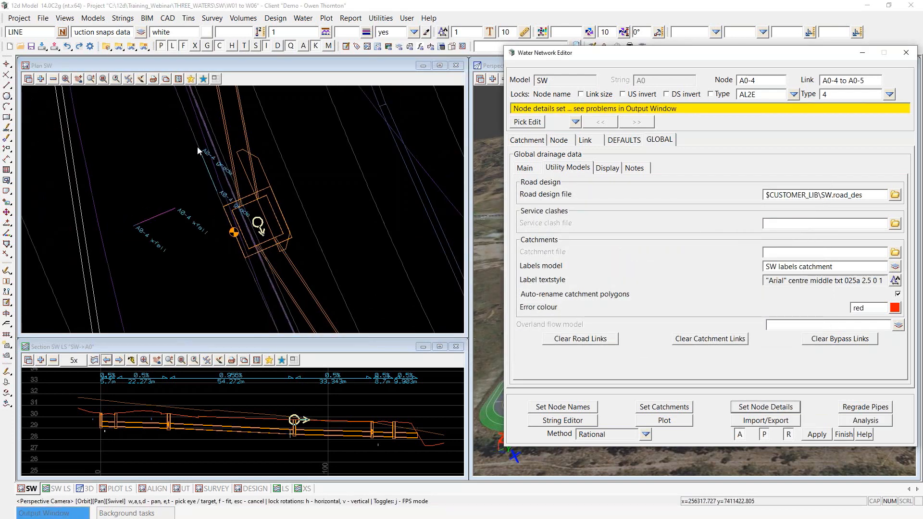
pyautogui.click(563, 140)
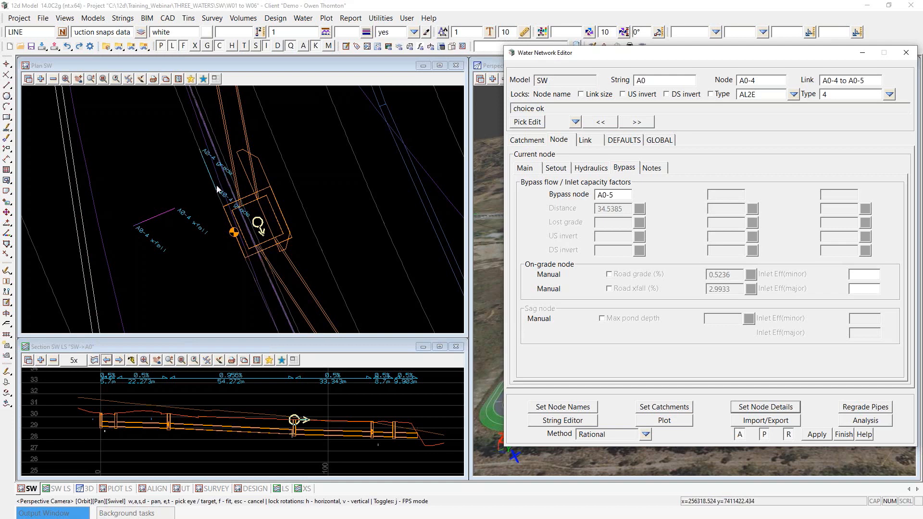
# Step: Try a manual 0.51 road grade on A0-4, then revert to automatic to restore 0.5236
pyautogui.scroll(-2, 215, 278)
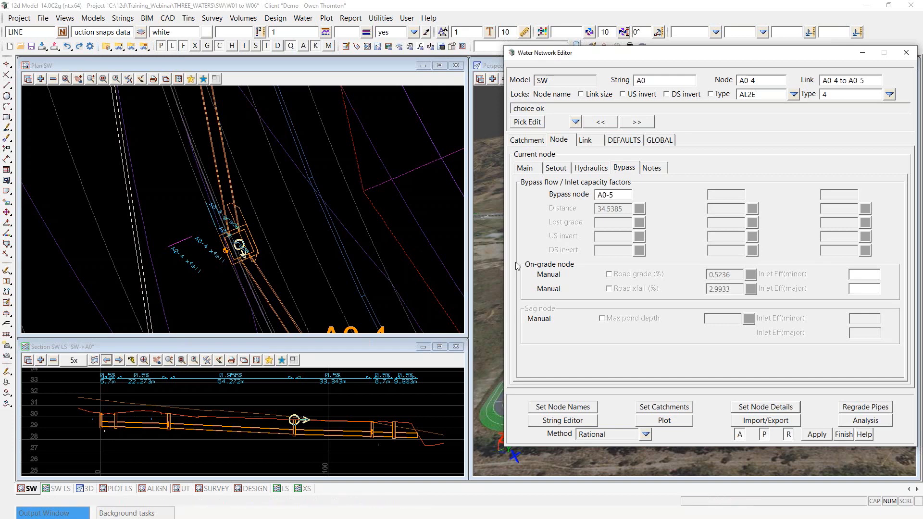
pyautogui.click(609, 274)
pyautogui.doubleClick(720, 274)
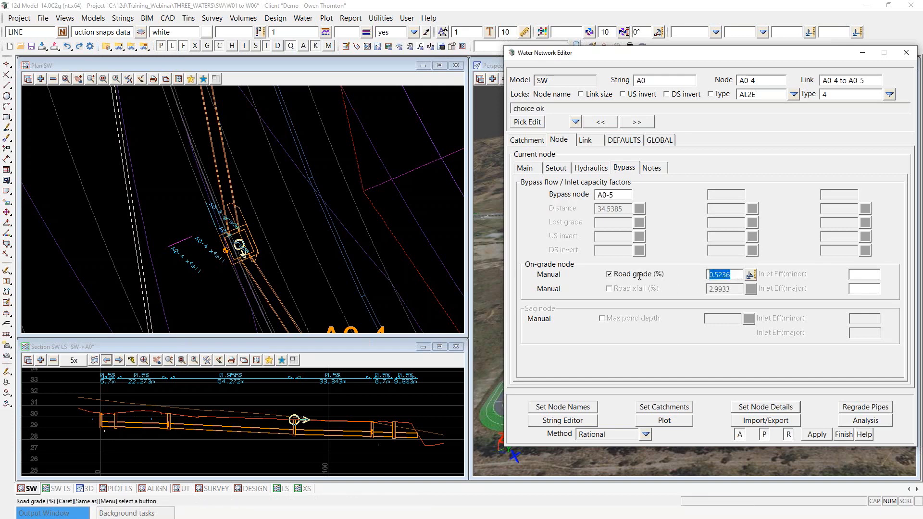
pyautogui.write('0')
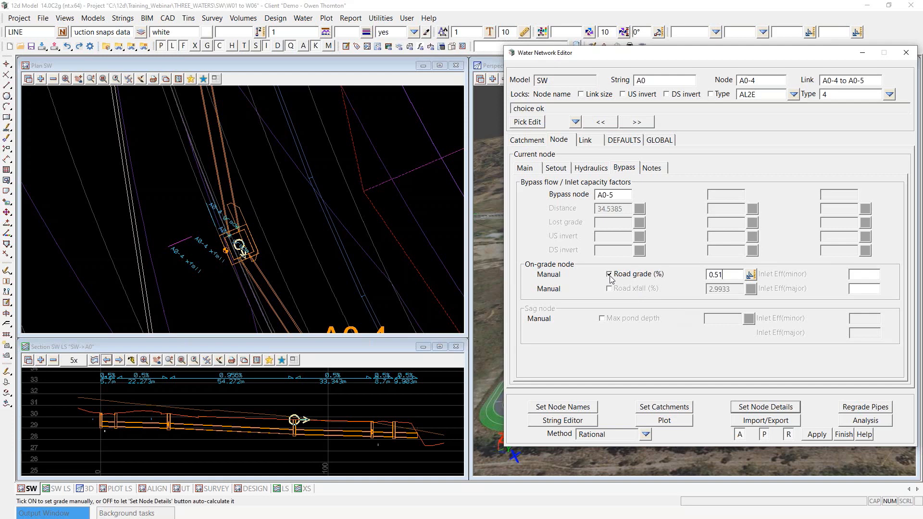
pyautogui.click(762, 408)
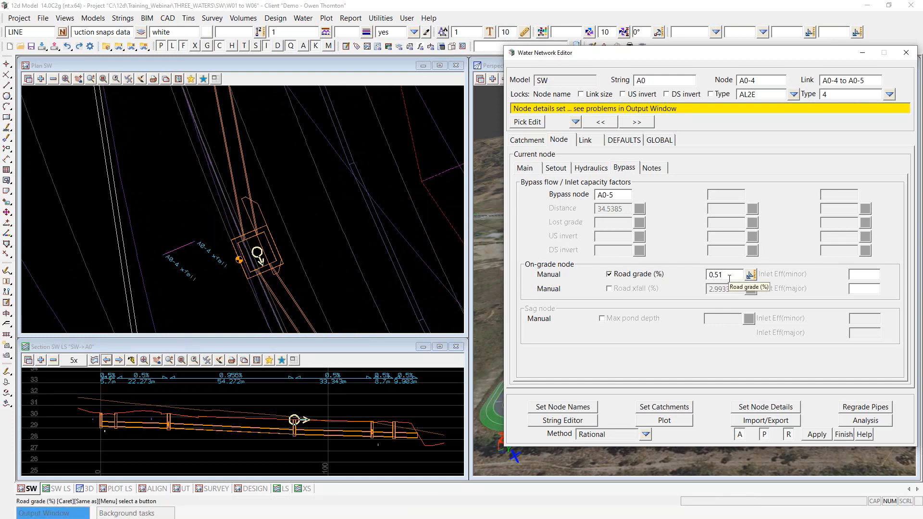
pyautogui.click(610, 277)
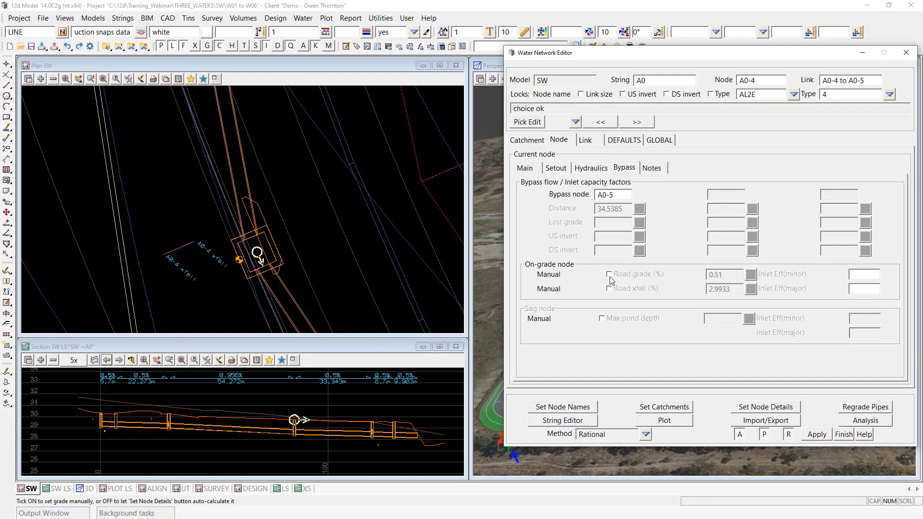
pyautogui.click(772, 407)
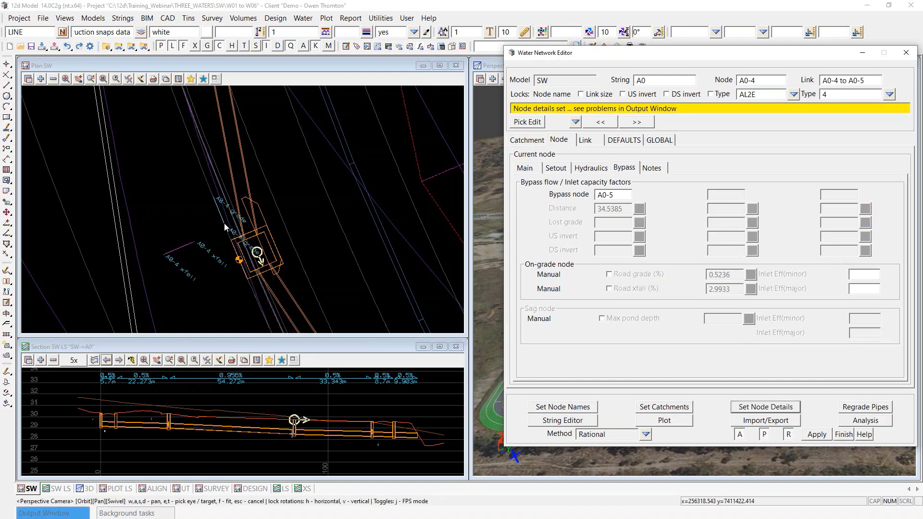
# Step: Review the plan view's Add and Remove model lists without changing anything
pyautogui.click(40, 78)
pyautogui.click(257, 89)
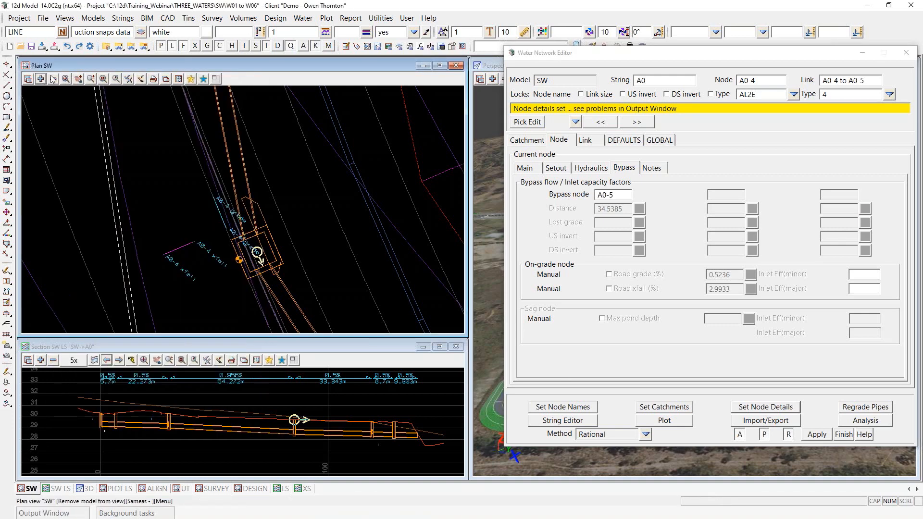
pyautogui.click(53, 78)
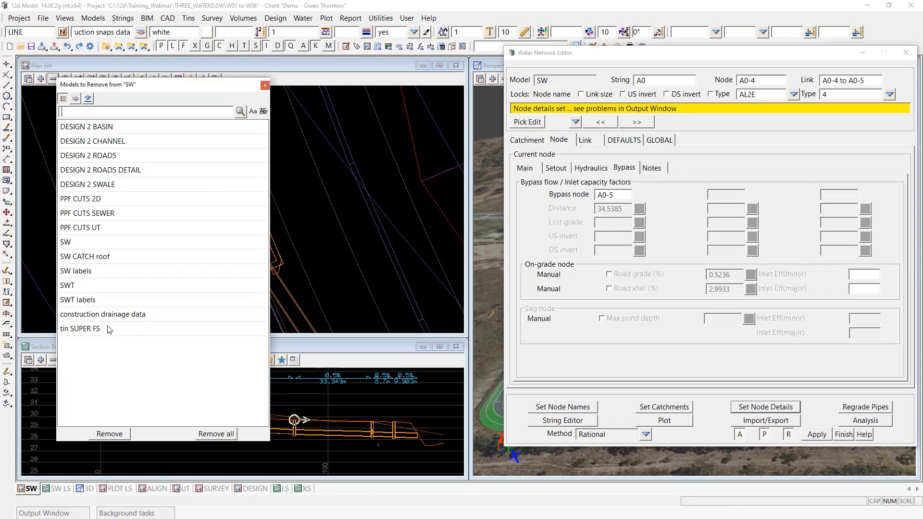
pyautogui.click(265, 86)
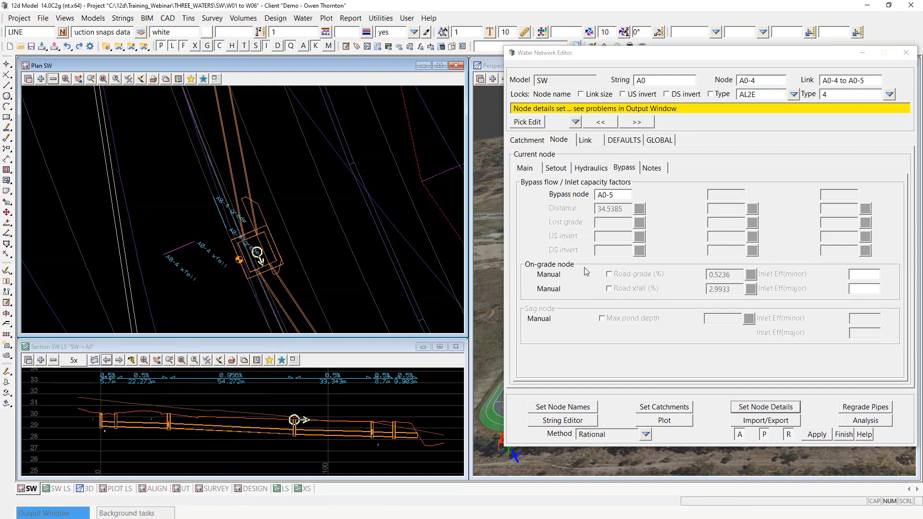
# Step: Page the slideshow to slide 3.4, Notes on Grate Levels and Cover Levels at Nodes
pyautogui.scroll(-2, 207, 181)
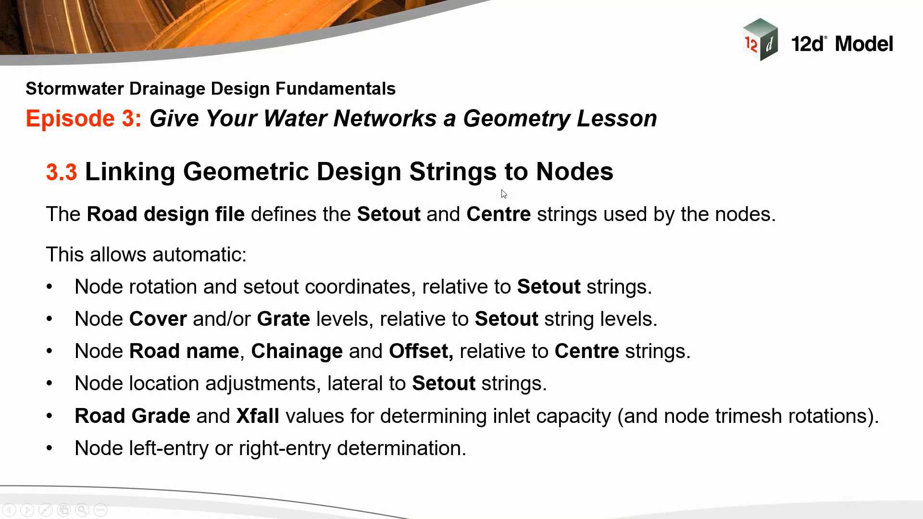
pyautogui.press('Right')
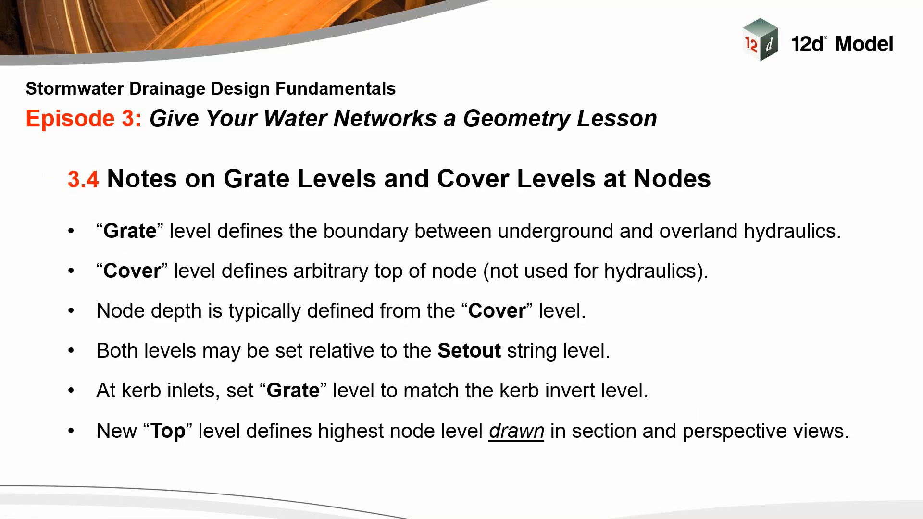
pyautogui.press('Left')
pyautogui.press('Right')
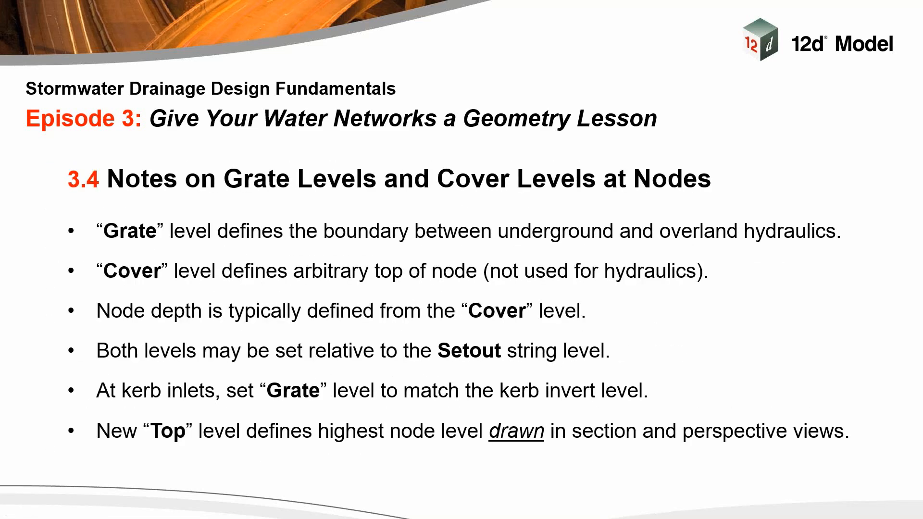
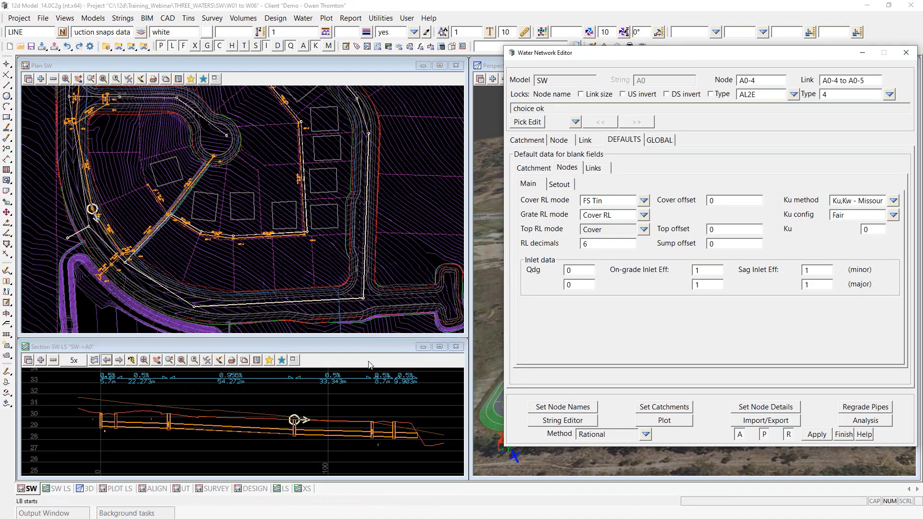
# Step: Start Pick Edit so a drainage string can be chosen from the views
pyautogui.scroll(1, 331, 427)
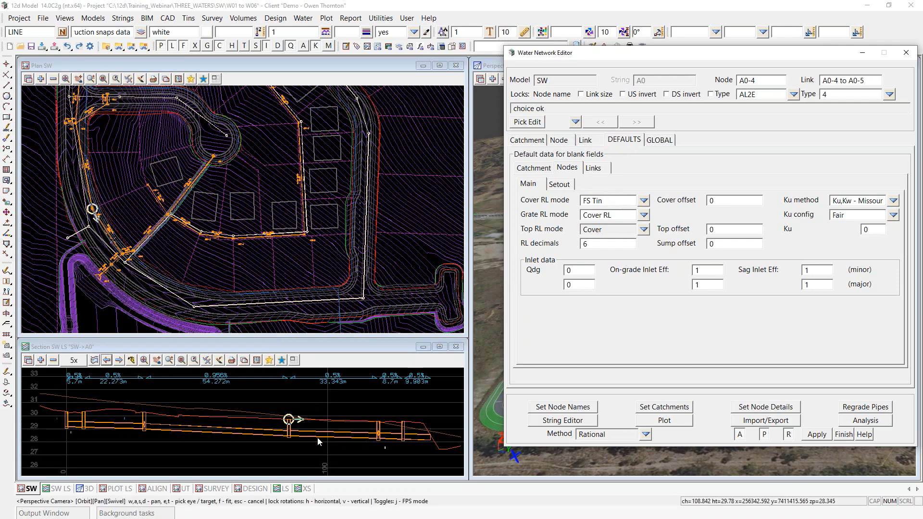
pyautogui.scroll(3, 63, 413)
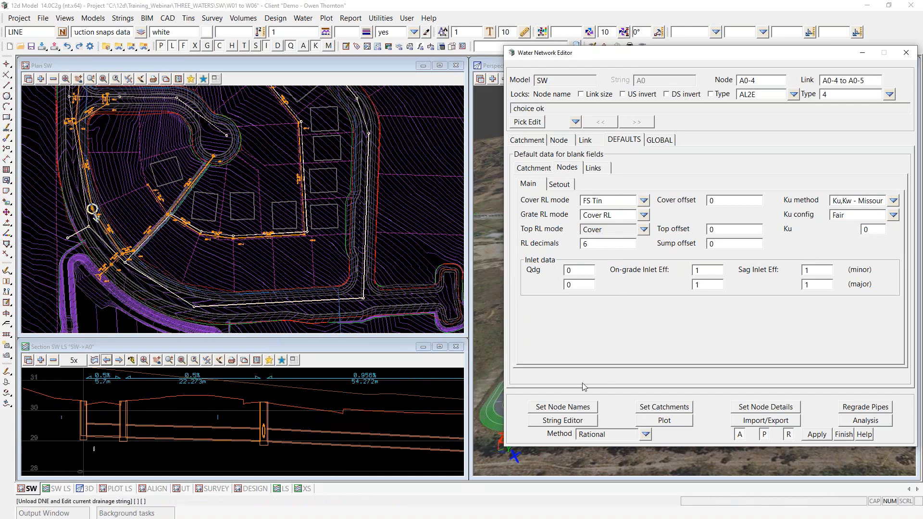
pyautogui.click(527, 121)
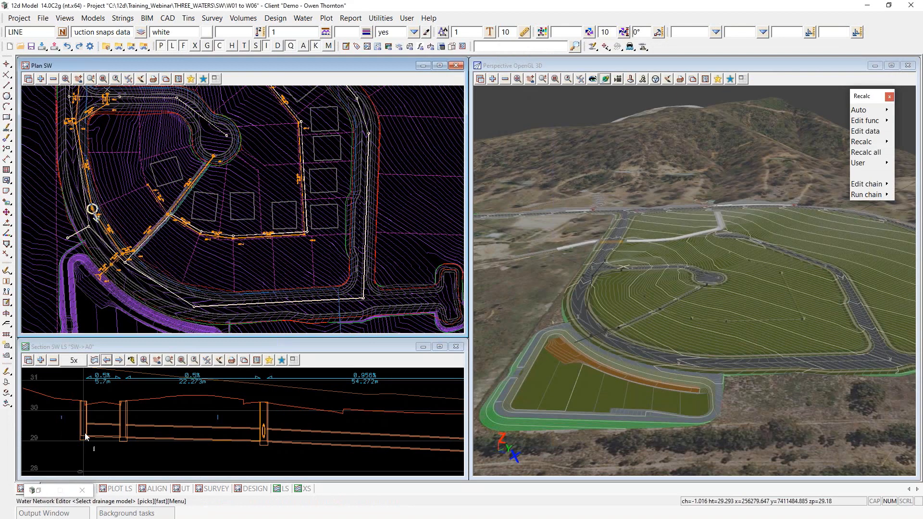
# Step: Pick and accept the SW->A0 string in the long section, then view its first manholes
pyautogui.click(86, 437)
pyautogui.middleClick(86, 436)
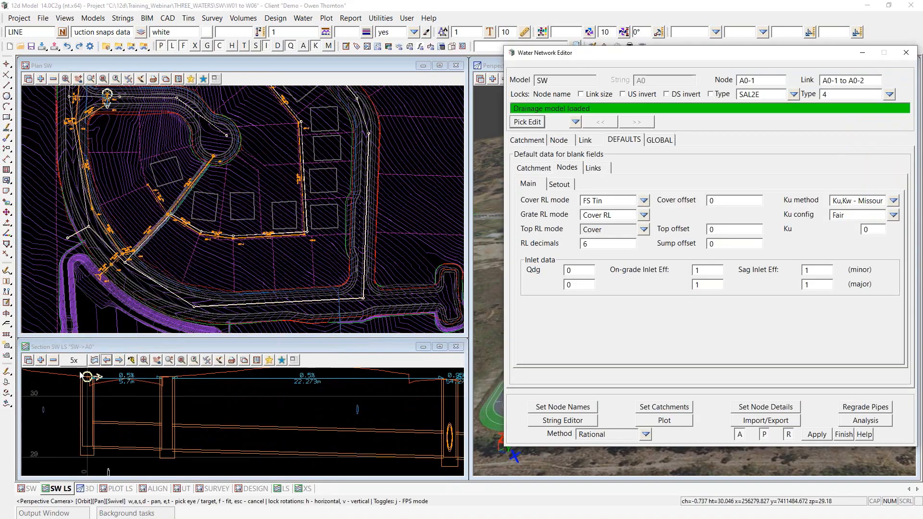
pyautogui.moveTo(87, 376); pyautogui.dragTo(96, 409, button='middle')
pyautogui.scroll(1, 98, 413)
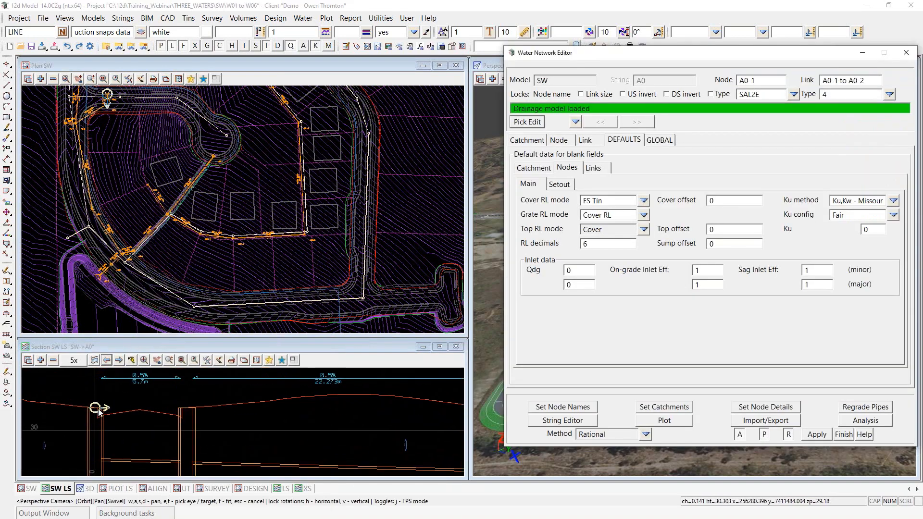
pyautogui.scroll(1, 90, 413)
pyautogui.scroll(1, 90, 412)
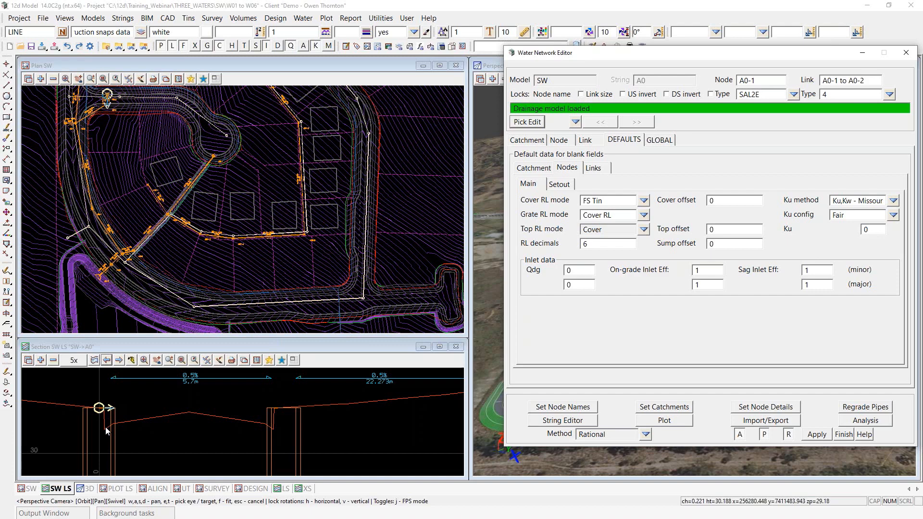
pyautogui.scroll(-1, 139, 402)
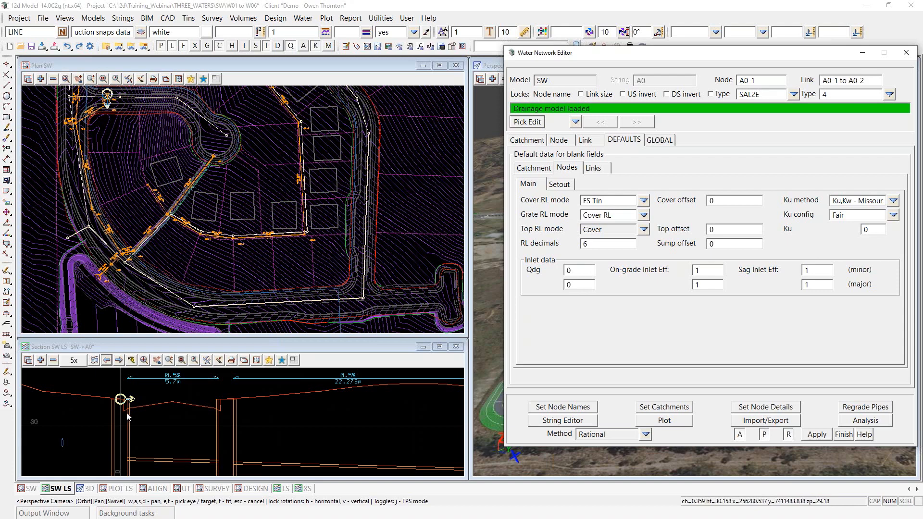
# Step: Set the default node Grate RL mode to Sz + Setout String, confirming setout Sz -0.04
pyautogui.click(643, 215)
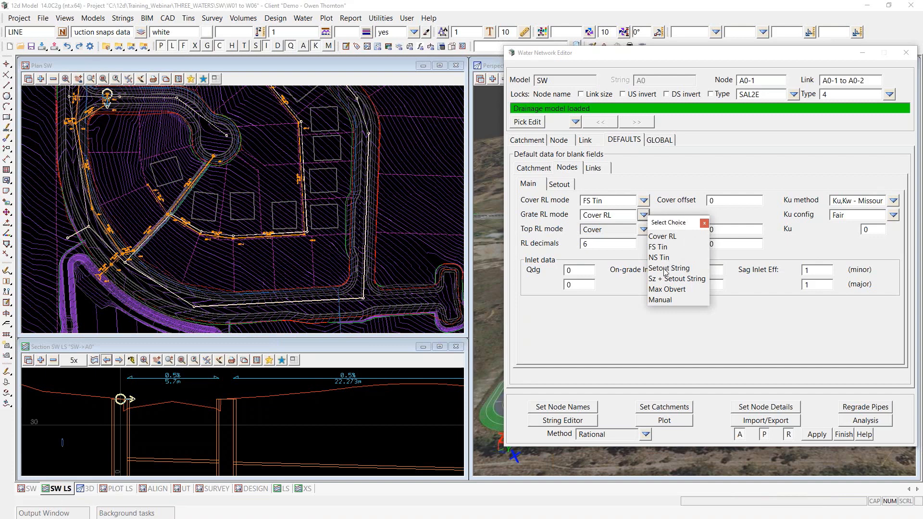
pyautogui.scroll(3, 126, 409)
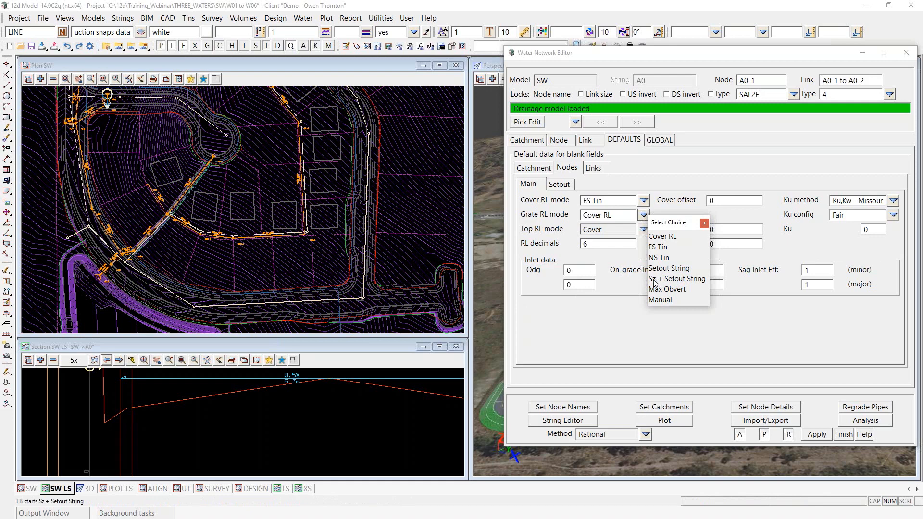
pyautogui.click(678, 280)
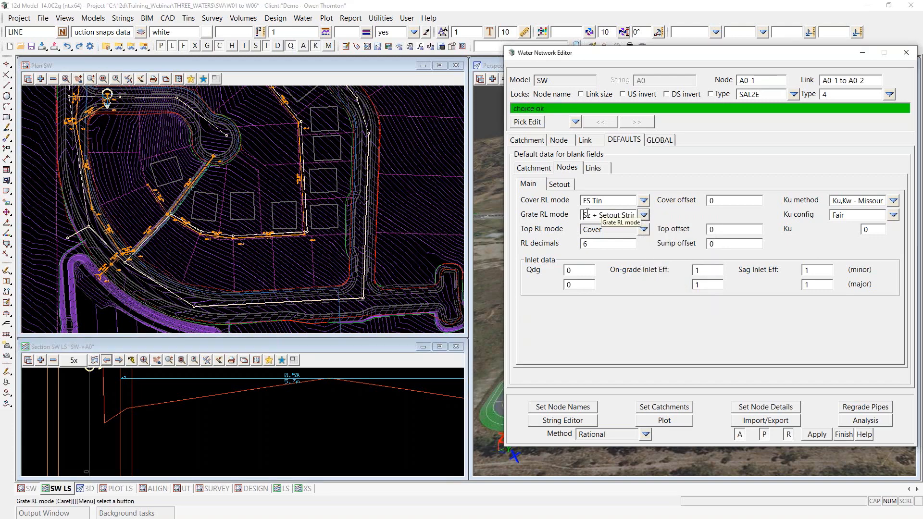
pyautogui.click(559, 186)
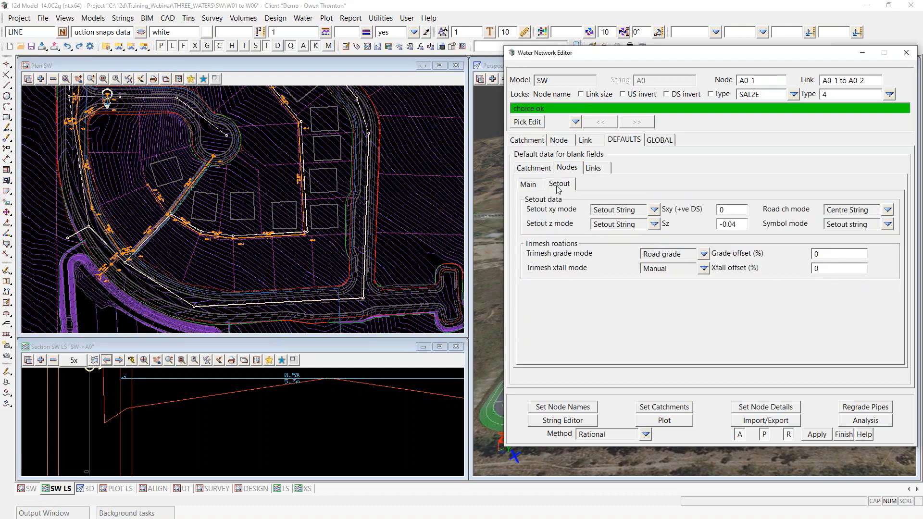
pyautogui.click(740, 223)
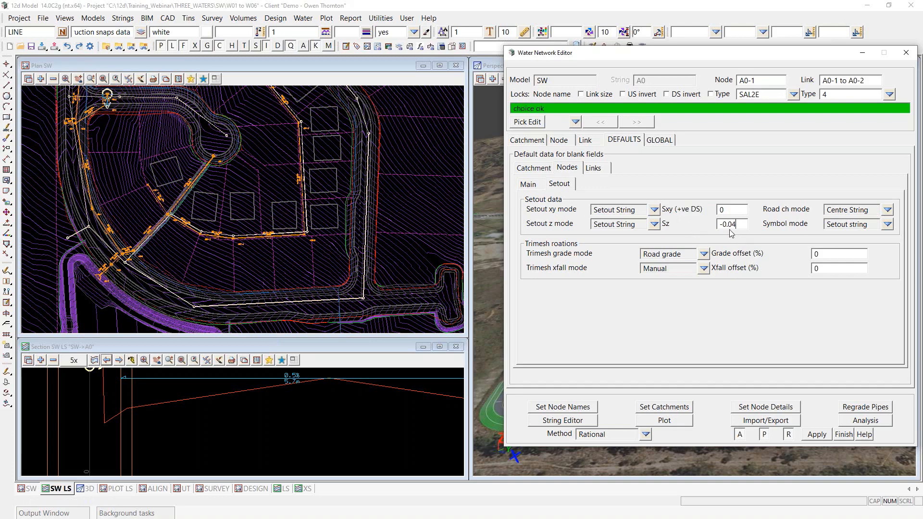
pyautogui.click(536, 187)
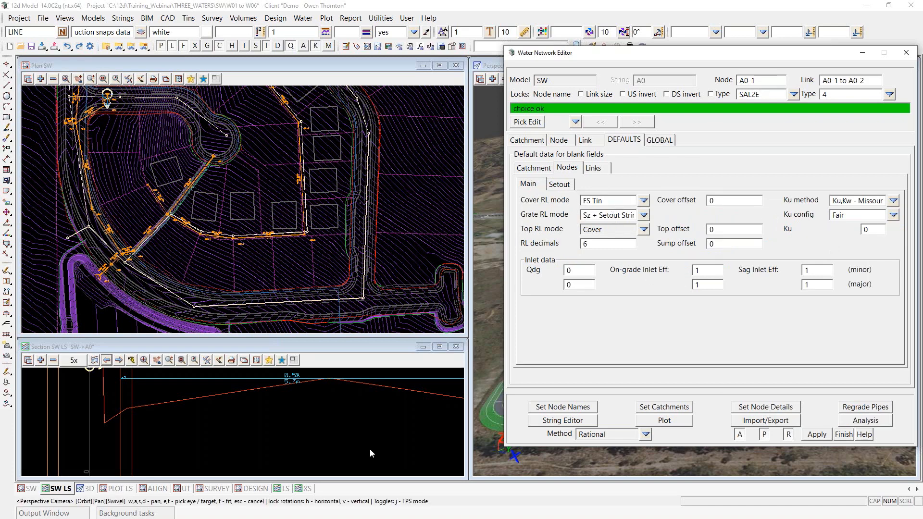
# Step: Apply the default node details to the SW network and zoom the section to inspect manholes
pyautogui.click(766, 407)
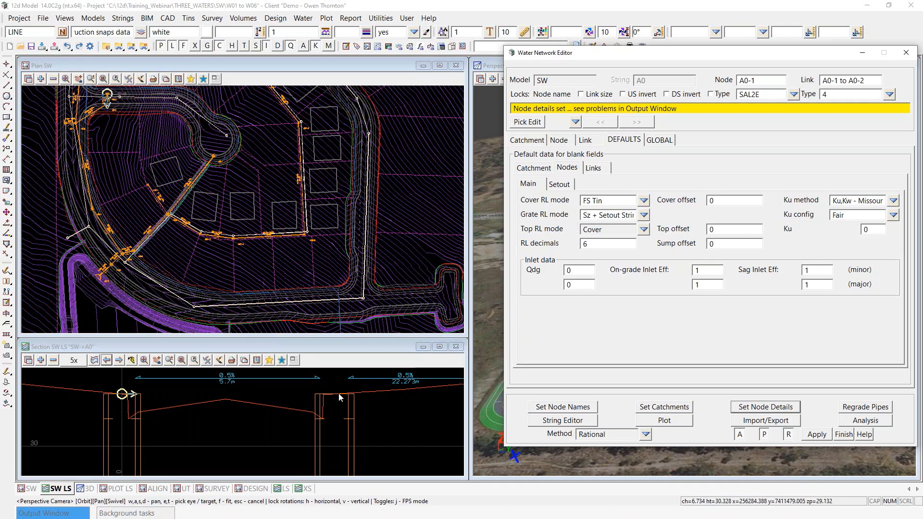
pyautogui.scroll(-2, 140, 398)
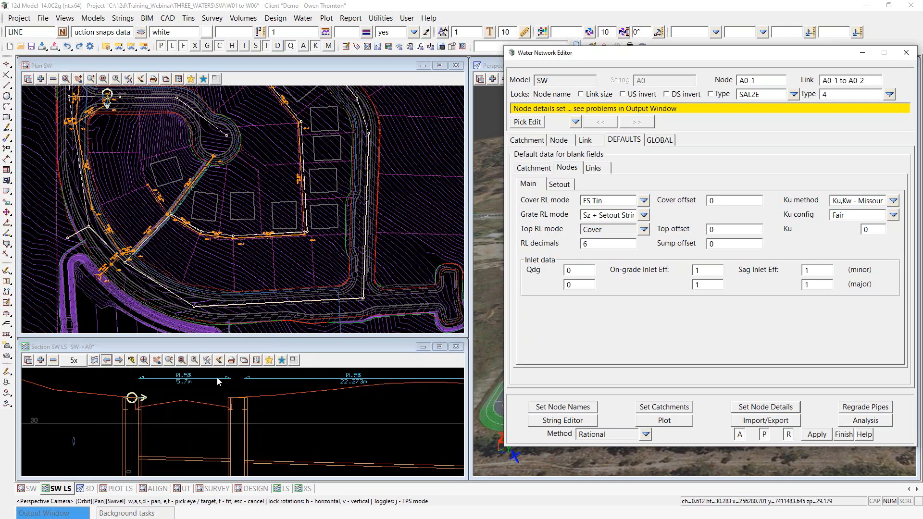
pyautogui.scroll(-1, 238, 408)
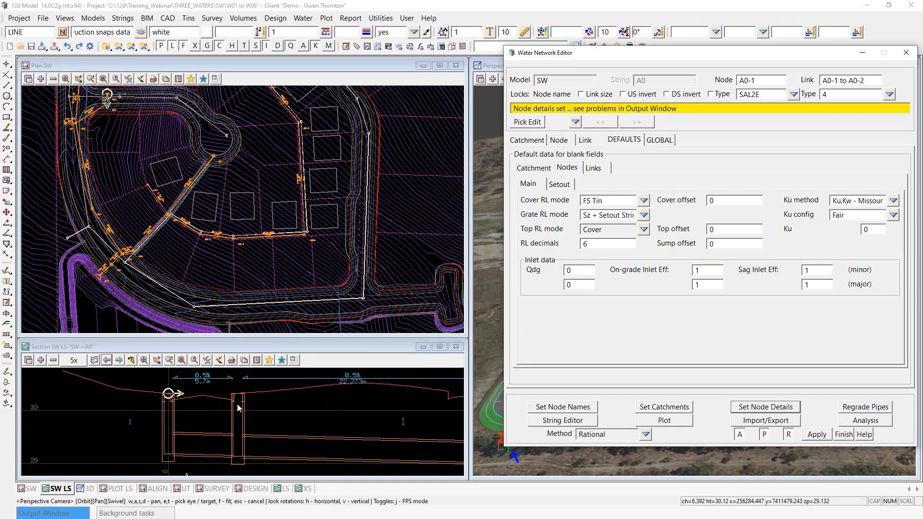
pyautogui.scroll(1, 175, 403)
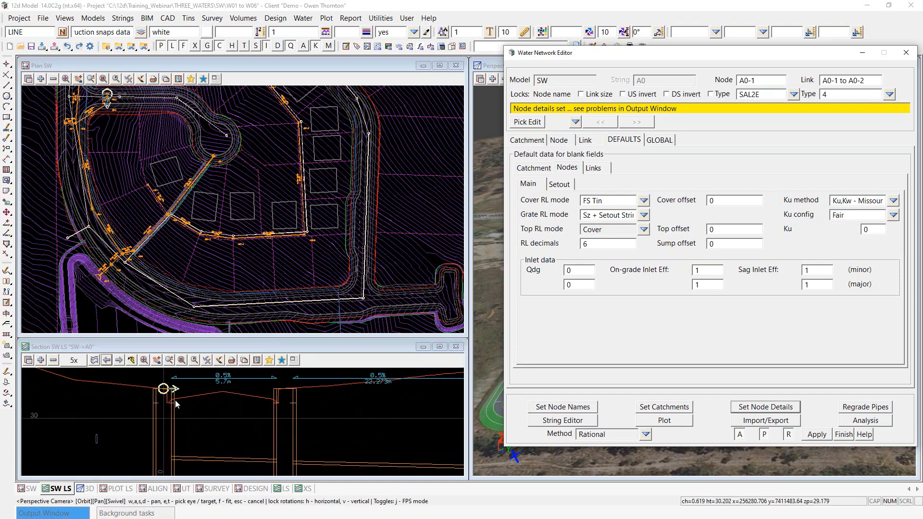
pyautogui.scroll(1, 175, 404)
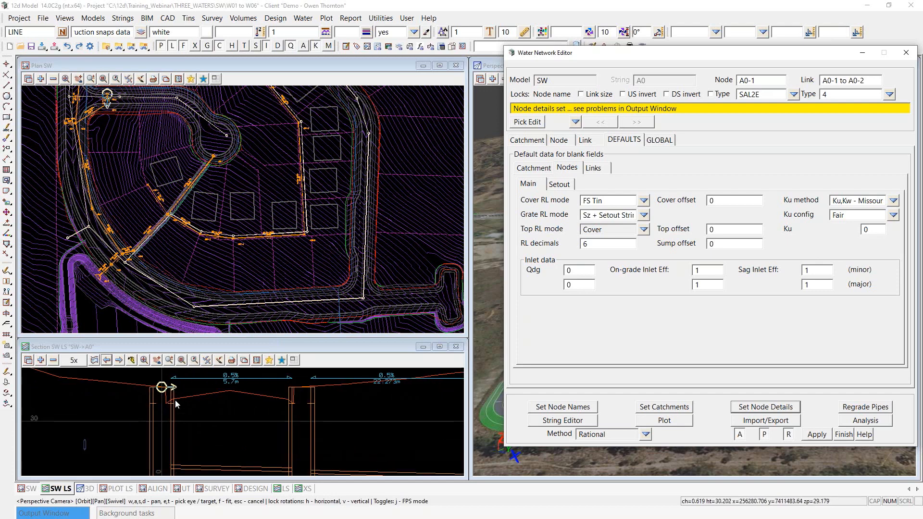
pyautogui.scroll(-1, 176, 404)
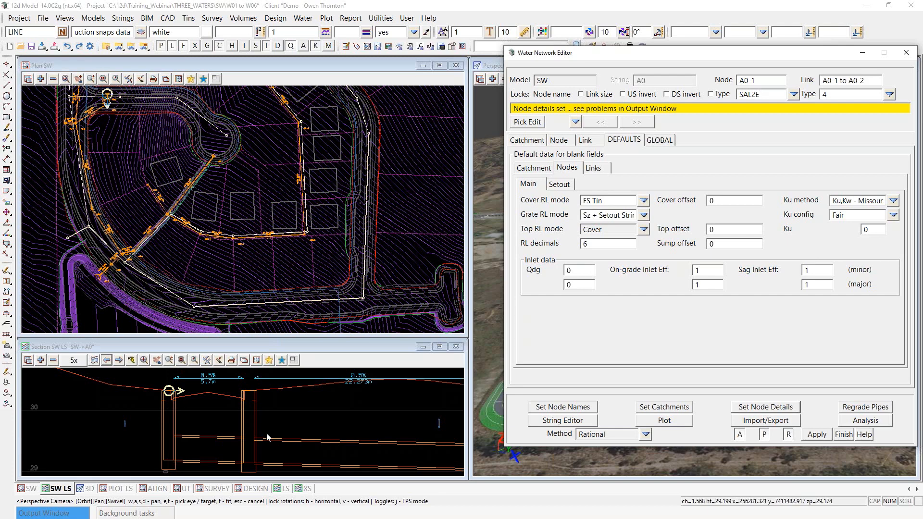
# Step: Set the default Cover RL mode to Sz + Setout String and apply the node details
pyautogui.click(644, 201)
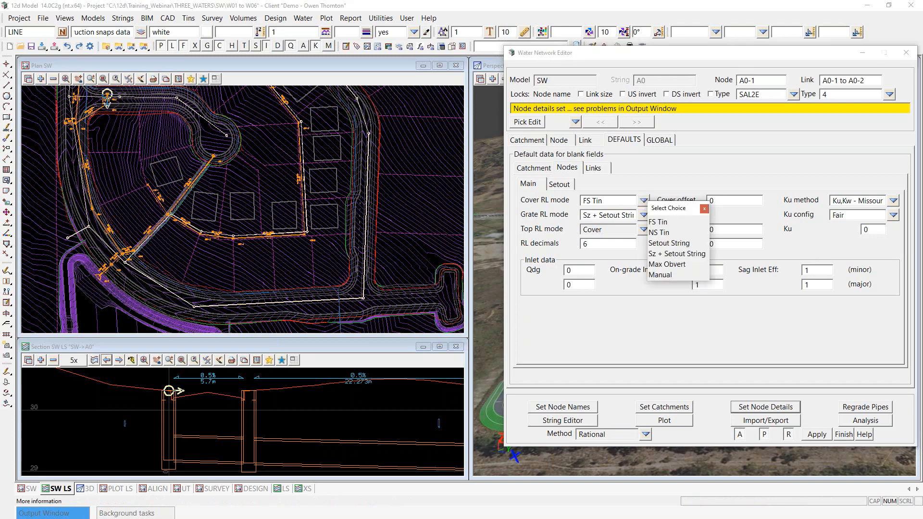
pyautogui.click(667, 254)
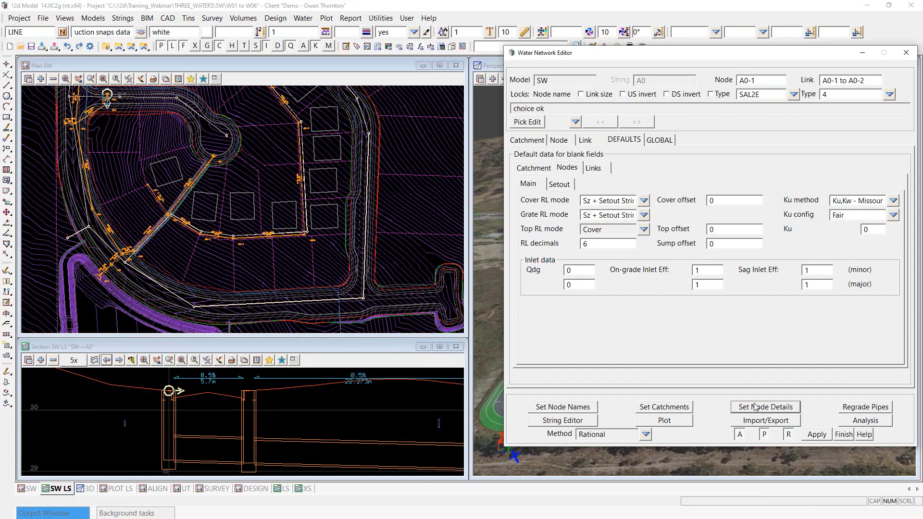
pyautogui.click(774, 407)
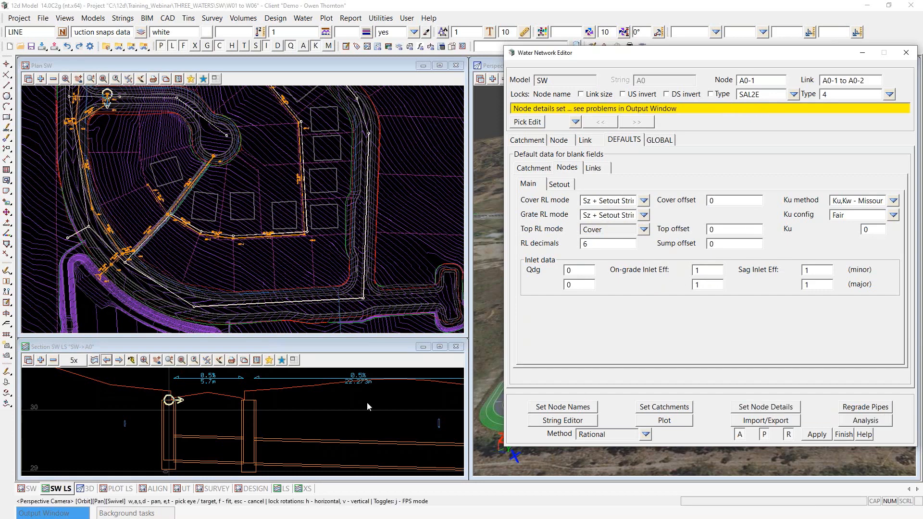
pyautogui.scroll(2, 204, 400)
pyautogui.scroll(2, 295, 405)
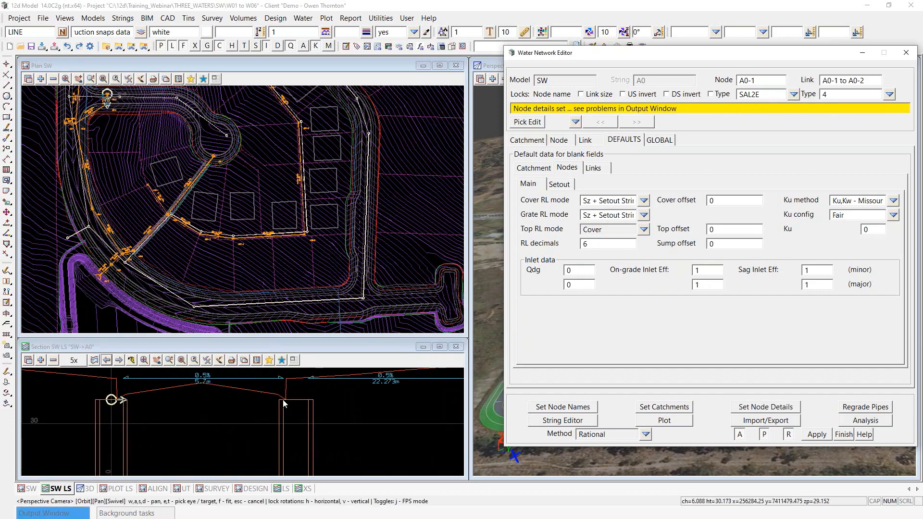
pyautogui.scroll(-2, 164, 392)
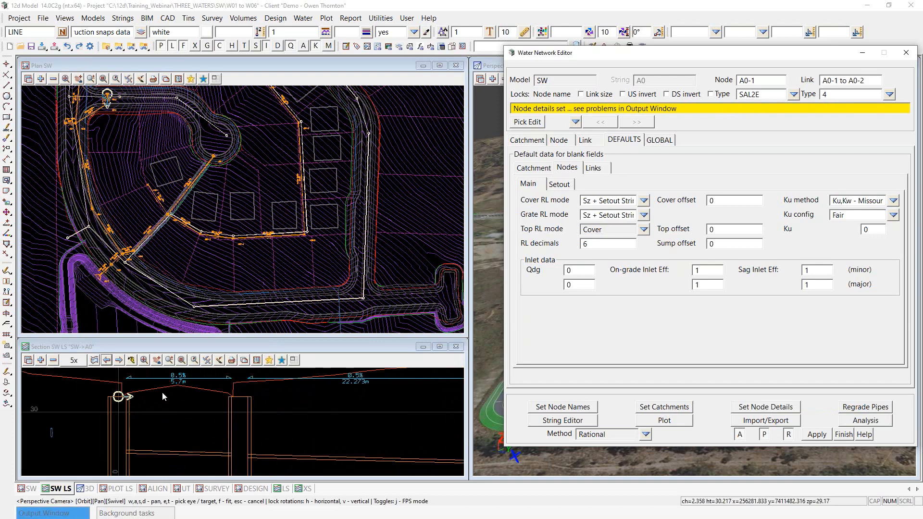
pyautogui.scroll(-2, 165, 393)
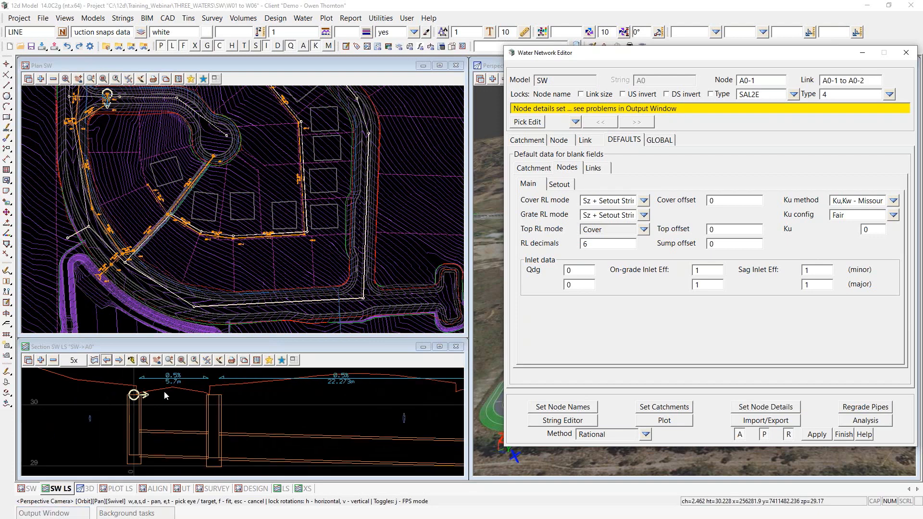
# Step: Switch the default Grate RL mode back to Cover RL and reapply the node details
pyautogui.click(643, 216)
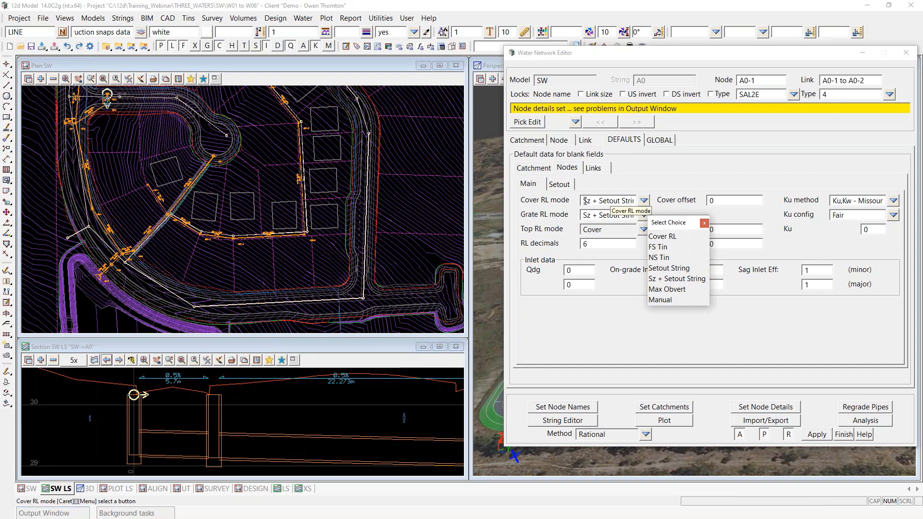
pyautogui.click(664, 236)
pyautogui.click(754, 410)
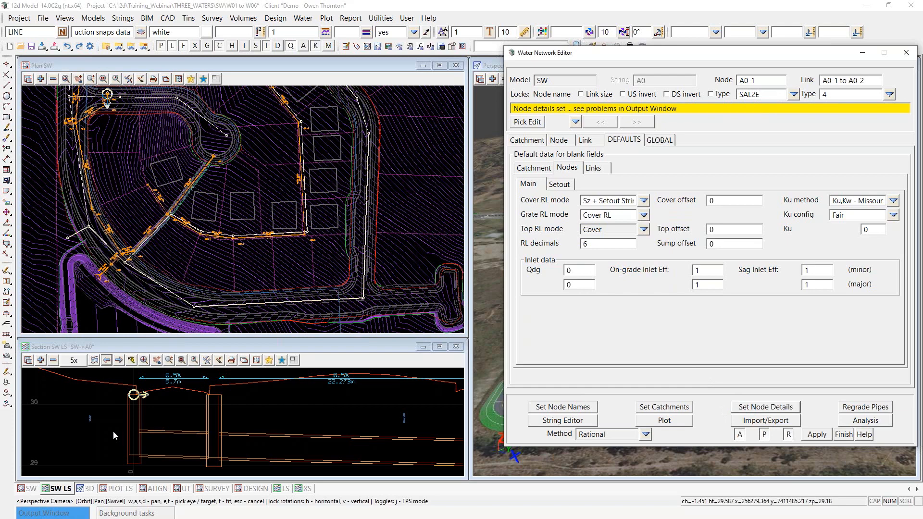
pyautogui.scroll(-2, 93, 421)
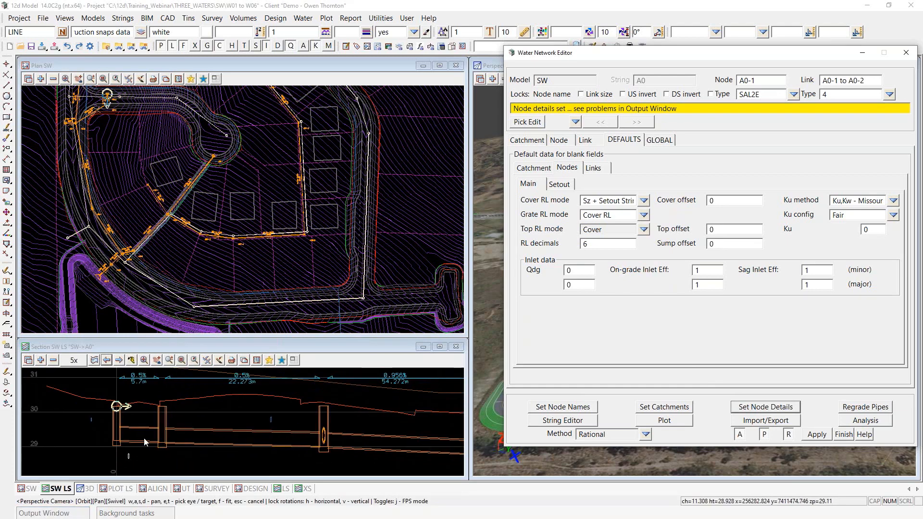
pyautogui.scroll(-2, 145, 441)
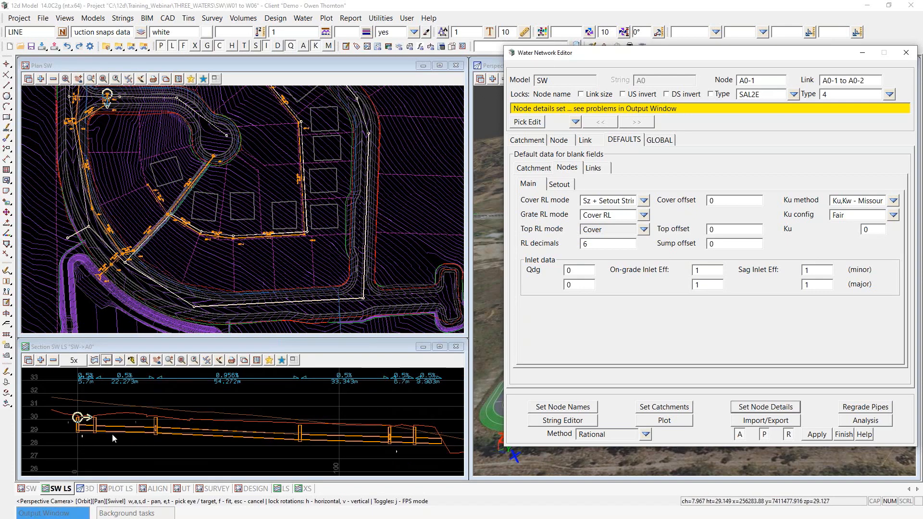
pyautogui.scroll(1, 145, 436)
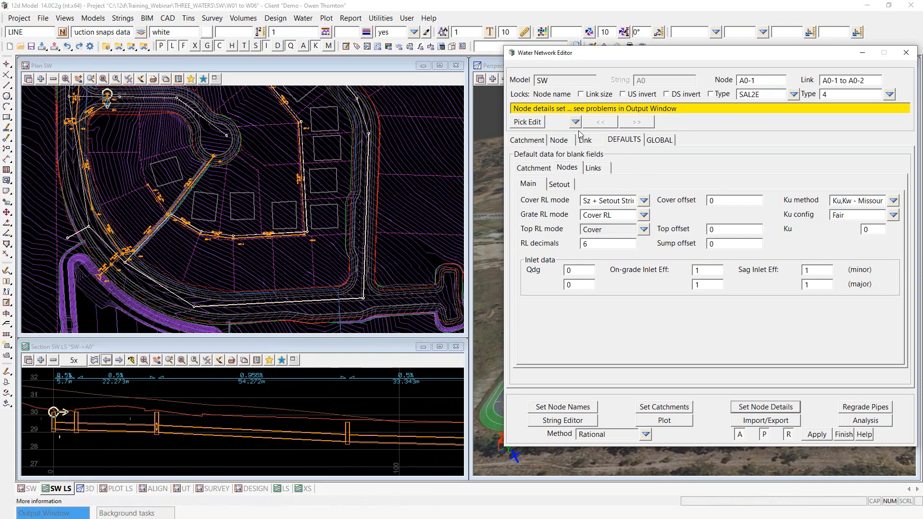
# Step: Show the node Main details and step forward to node A0-3
pyautogui.click(558, 141)
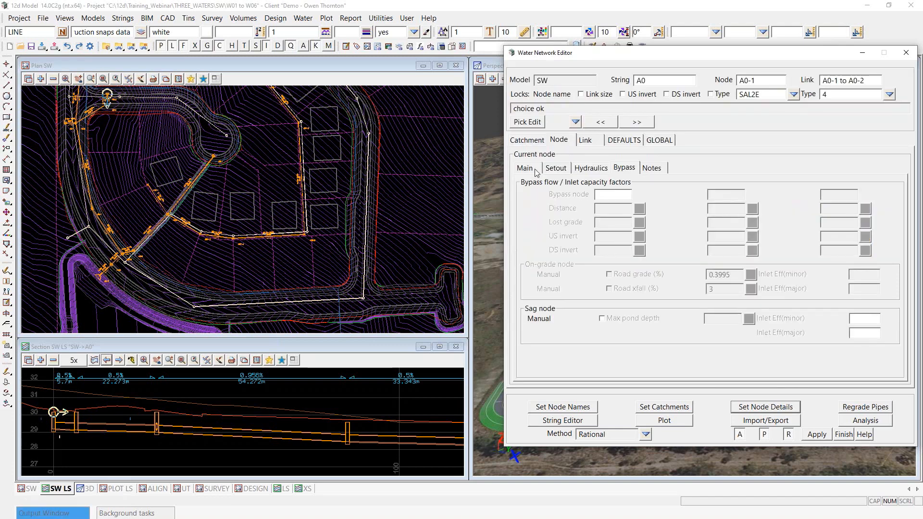
pyautogui.click(536, 171)
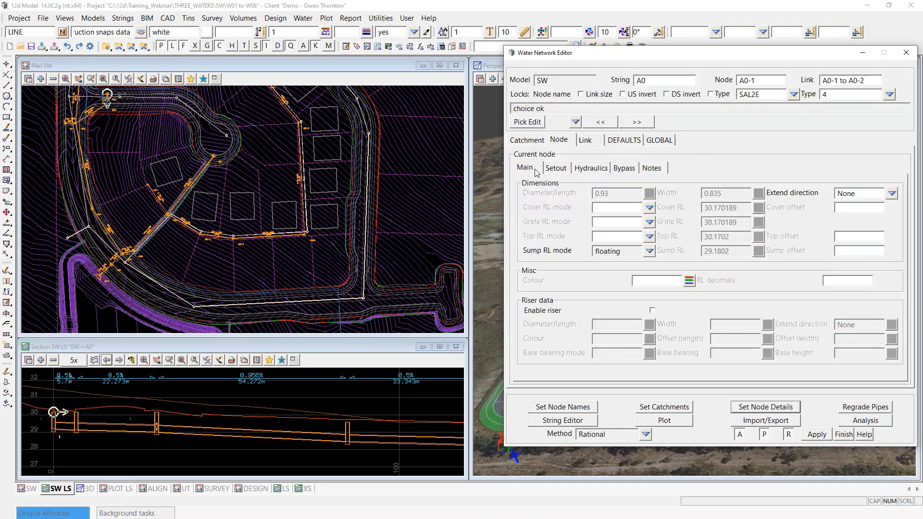
pyautogui.click(636, 123)
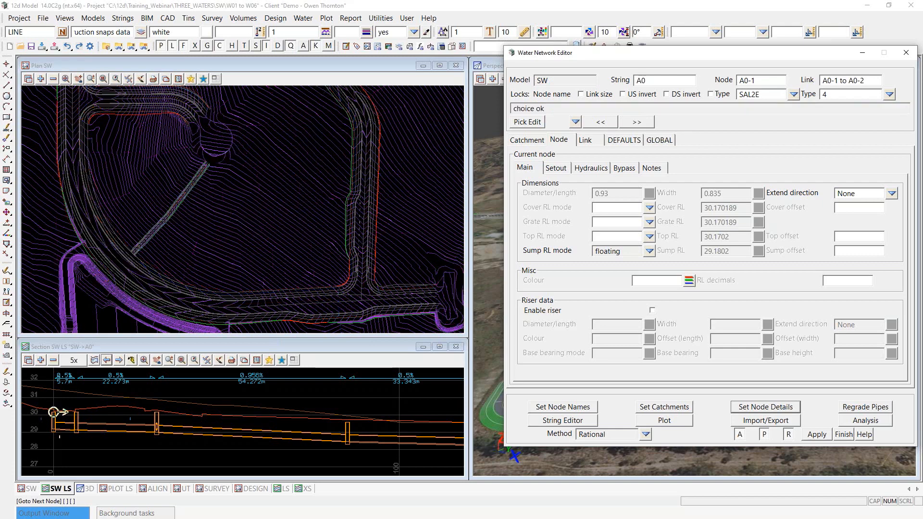
pyautogui.click(637, 123)
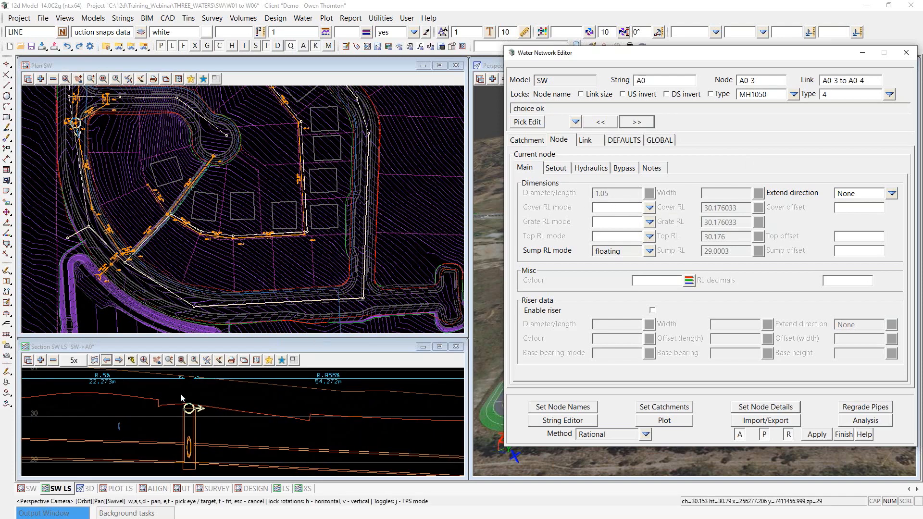
pyautogui.scroll(2, 64, 116)
pyautogui.scroll(4, 64, 114)
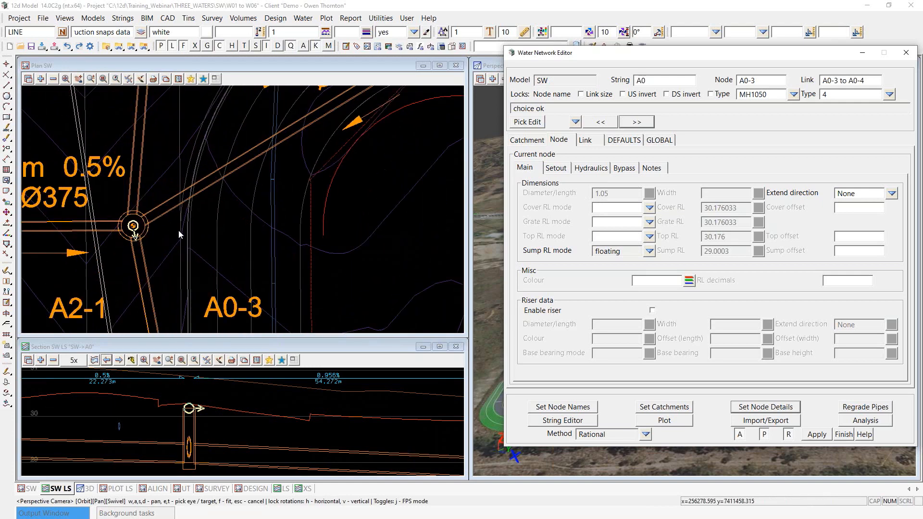
pyautogui.scroll(2, 189, 415)
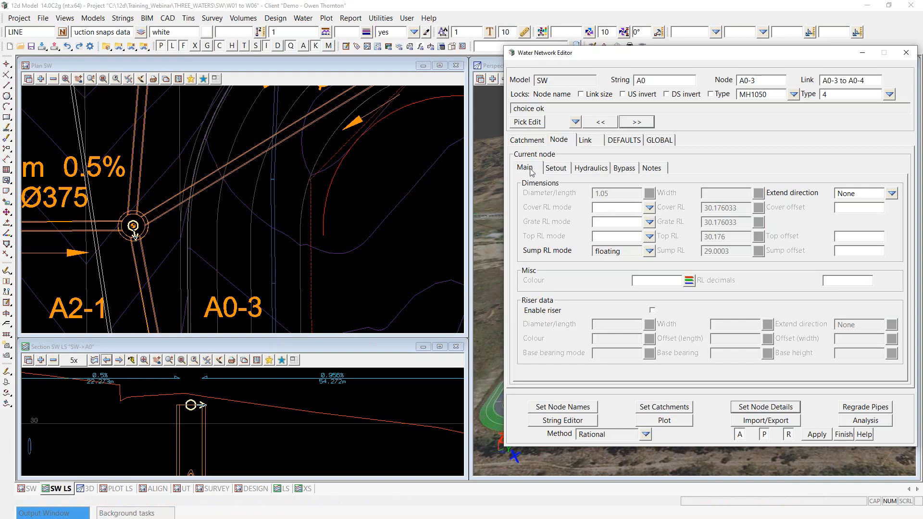
# Step: Set node A0-3's Cover RL mode to FS Tin and apply its node details
pyautogui.click(649, 208)
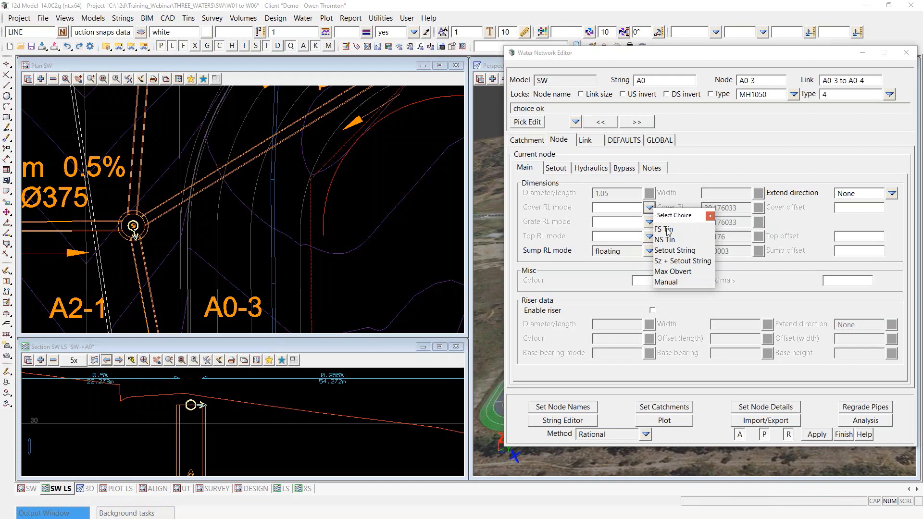
pyautogui.click(667, 229)
pyautogui.click(767, 408)
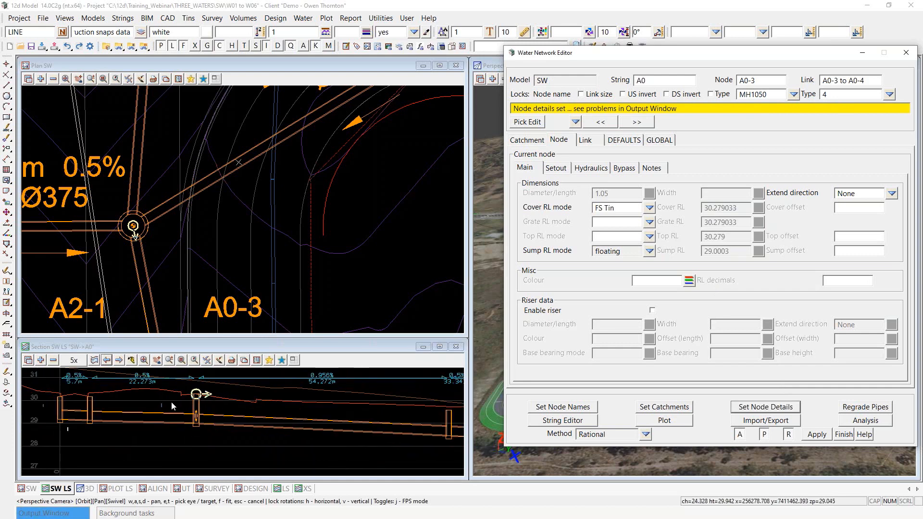
pyautogui.scroll(-4, 94, 406)
pyautogui.scroll(2, 310, 409)
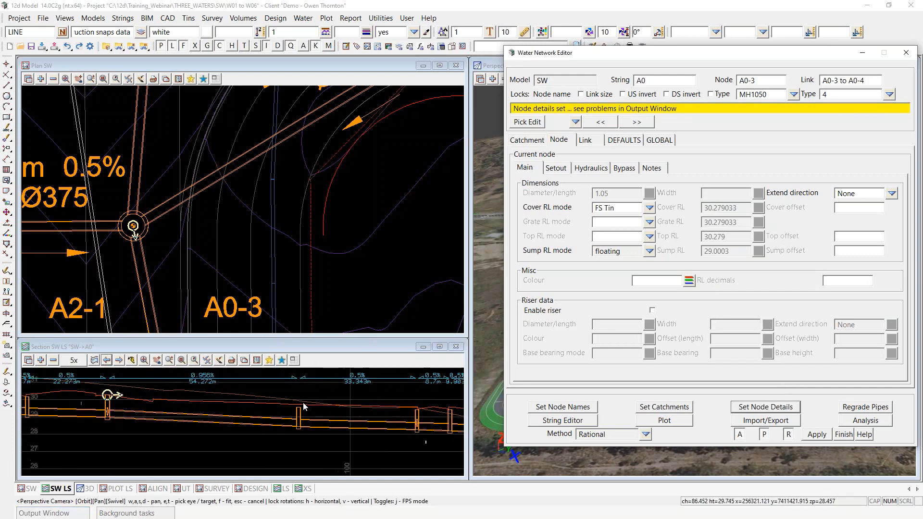
pyautogui.scroll(-3, 172, 112)
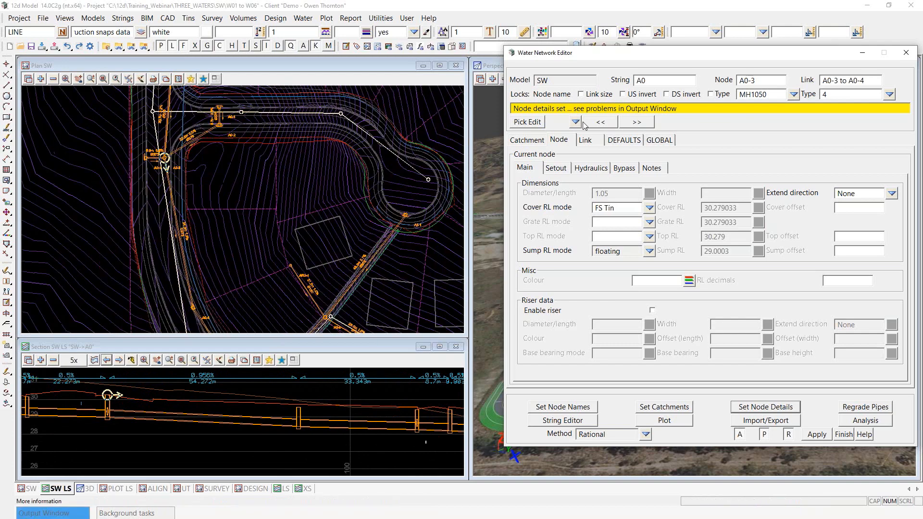
# Step: Move on to node A0-4 and review its 29.572349 cover and grate levels
pyautogui.click(637, 122)
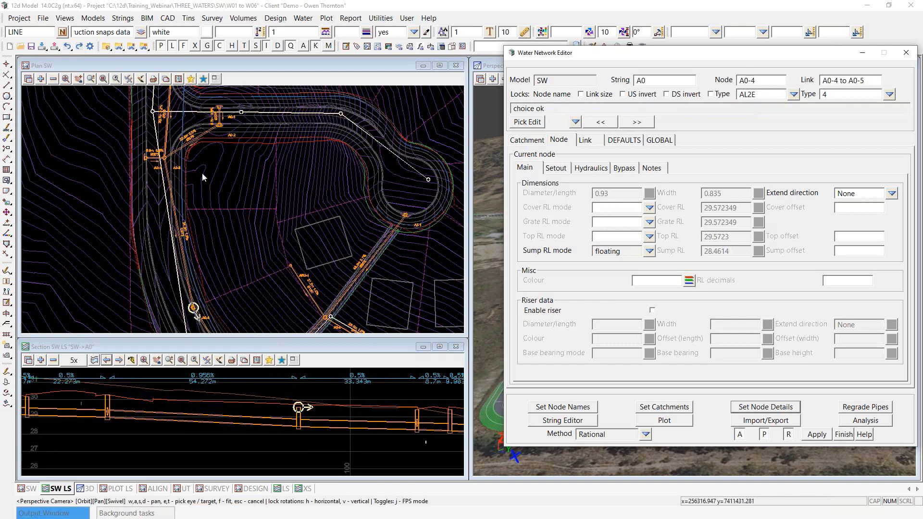
pyautogui.scroll(5, 203, 177)
pyautogui.scroll(2, 176, 186)
pyautogui.scroll(2, 298, 406)
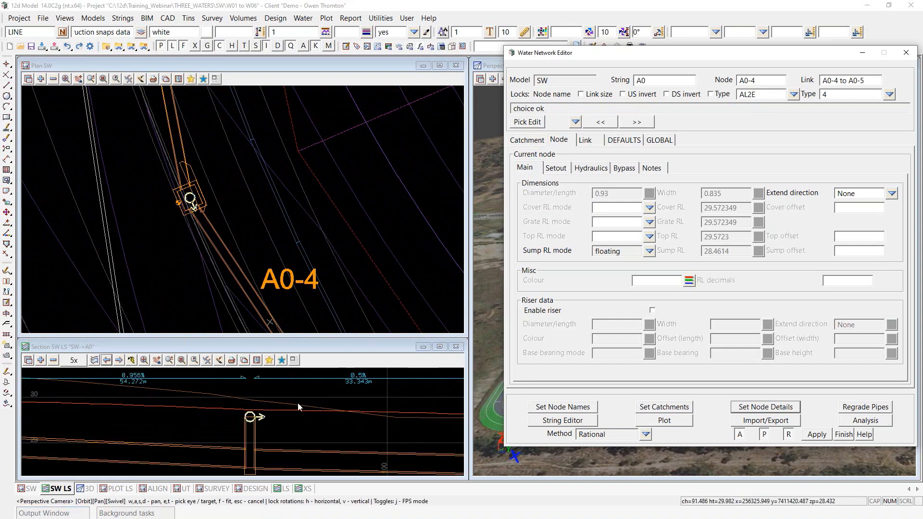
pyautogui.scroll(1, 289, 408)
pyautogui.scroll(1, 262, 415)
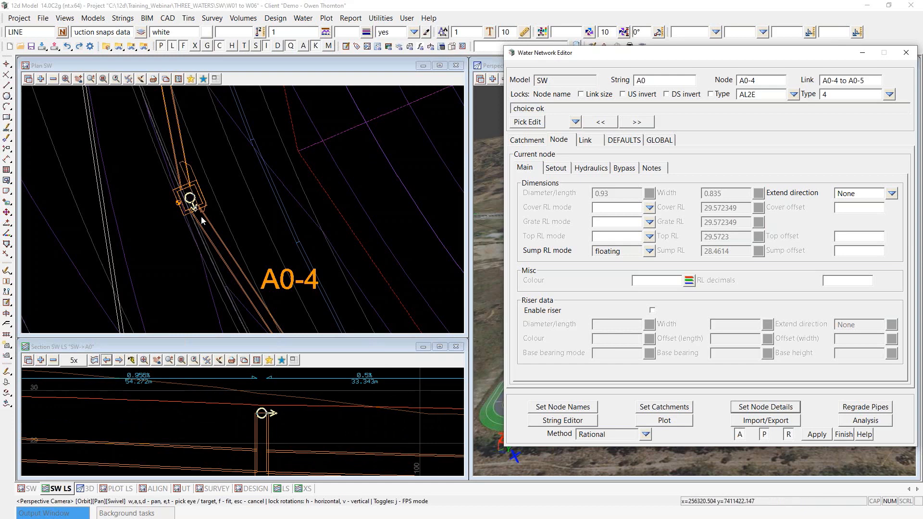
pyautogui.scroll(1, 264, 416)
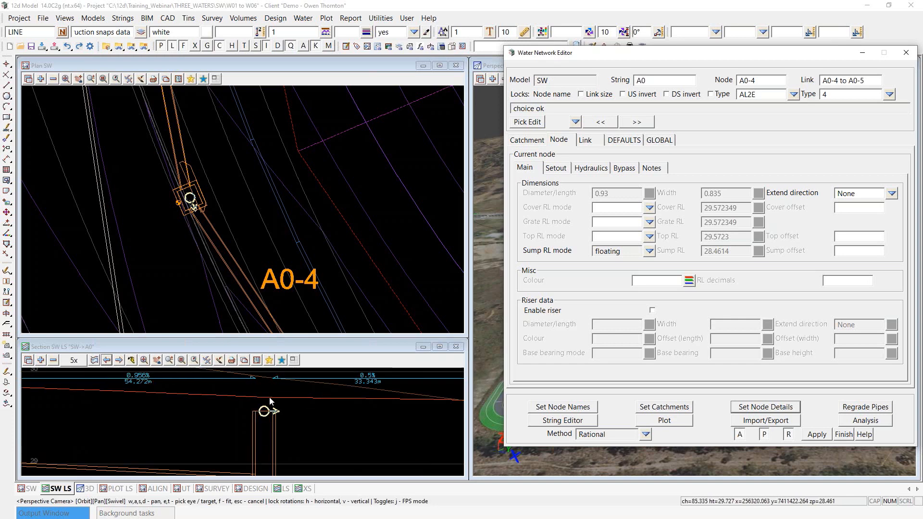
pyautogui.scroll(-2, 229, 407)
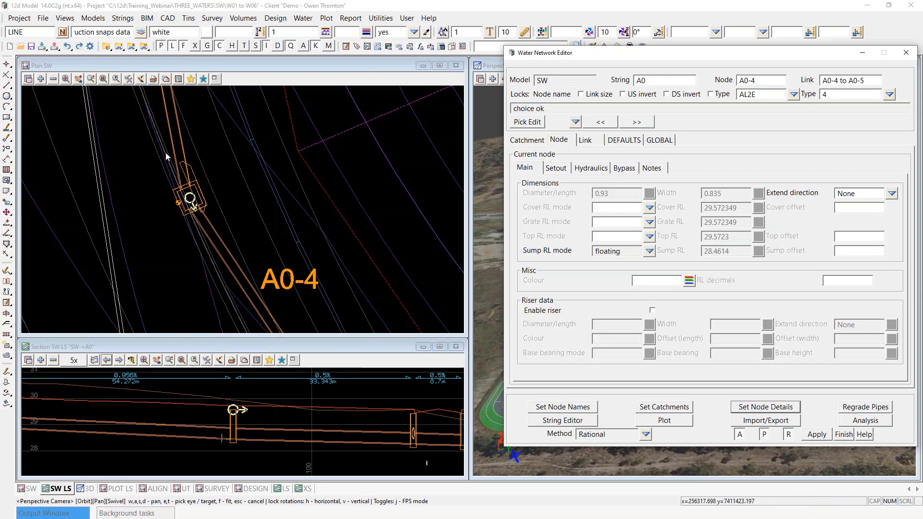
pyautogui.scroll(1, 169, 155)
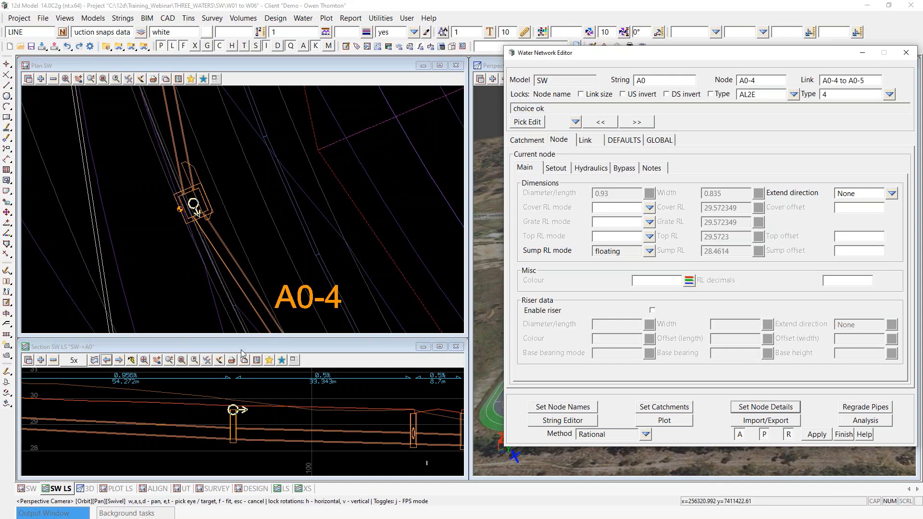
pyautogui.scroll(3, 236, 413)
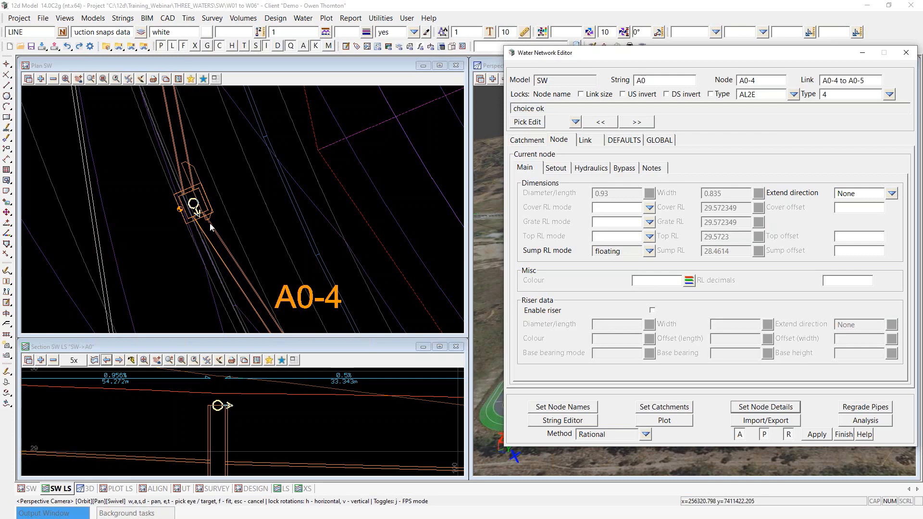
pyautogui.scroll(-4, 166, 179)
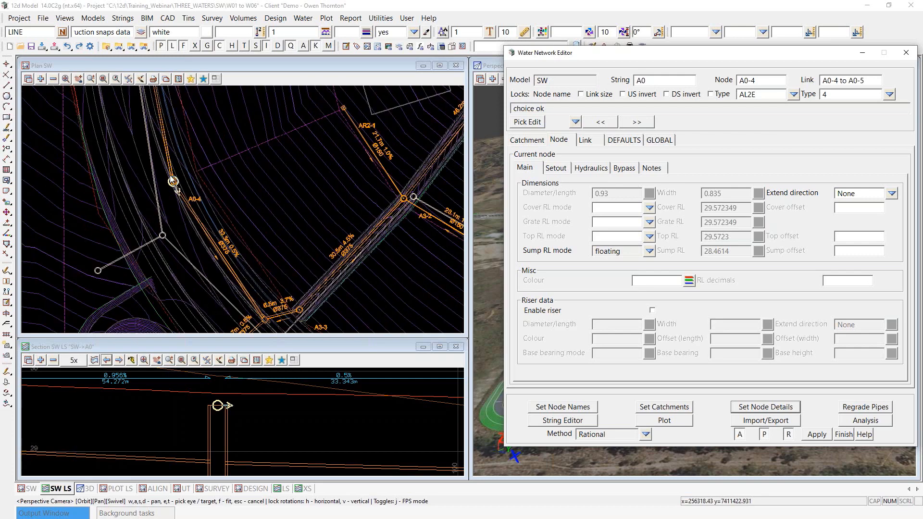
pyautogui.scroll(-5, 258, 433)
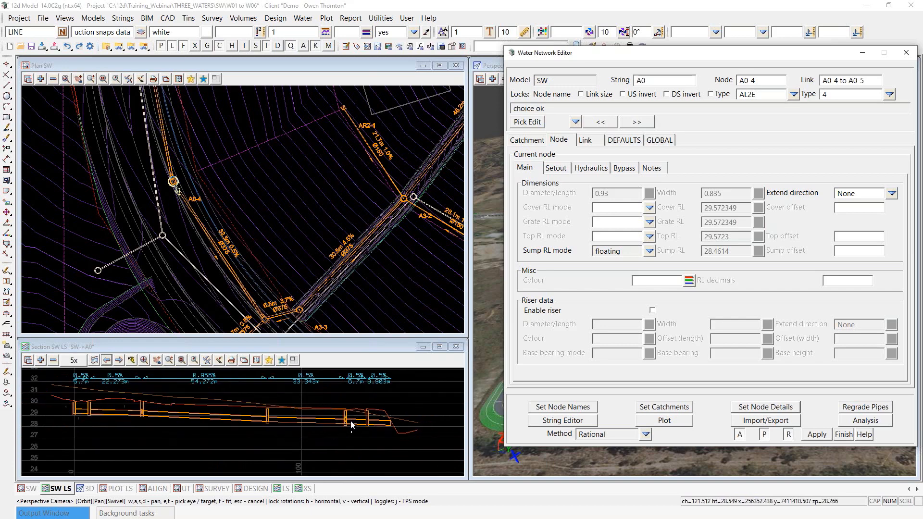
pyautogui.scroll(2, 308, 418)
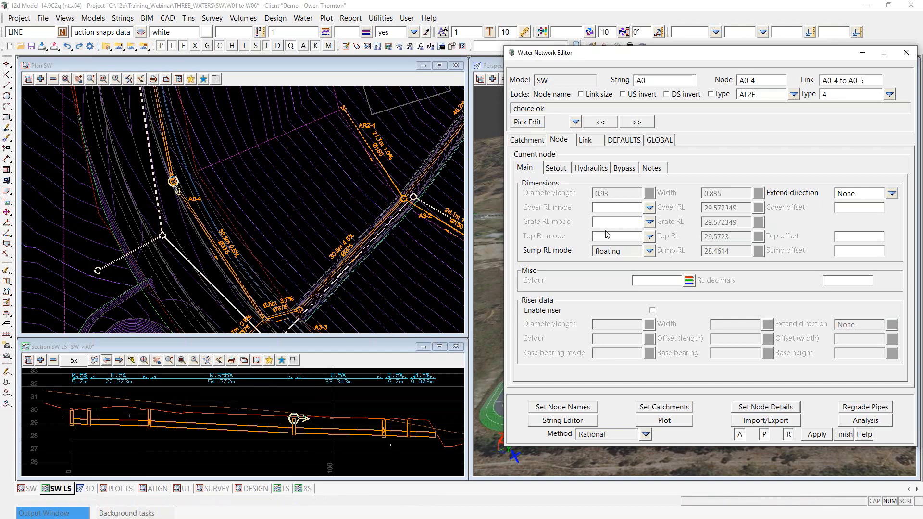
# Step: Give node A0-4 an FS Tin cover mode and Sz + Setout String grate mode, applying each
pyautogui.click(653, 209)
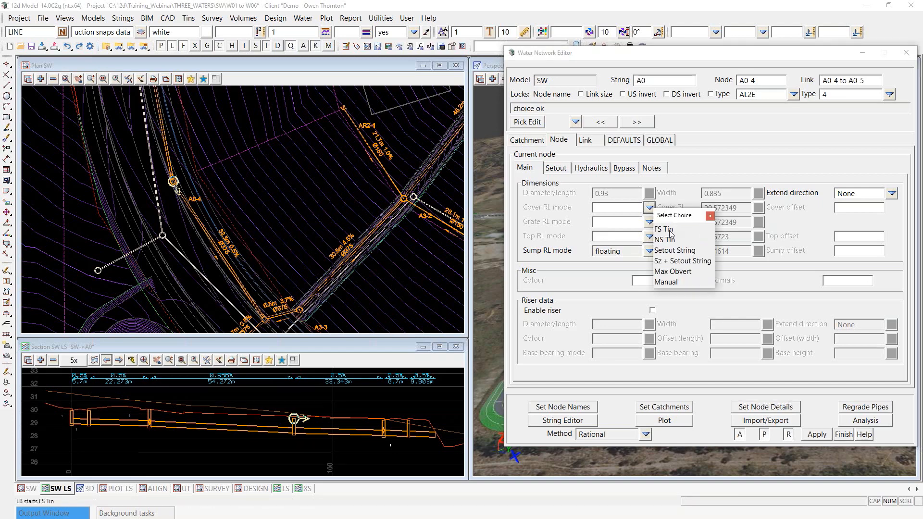
pyautogui.click(669, 230)
pyautogui.click(741, 405)
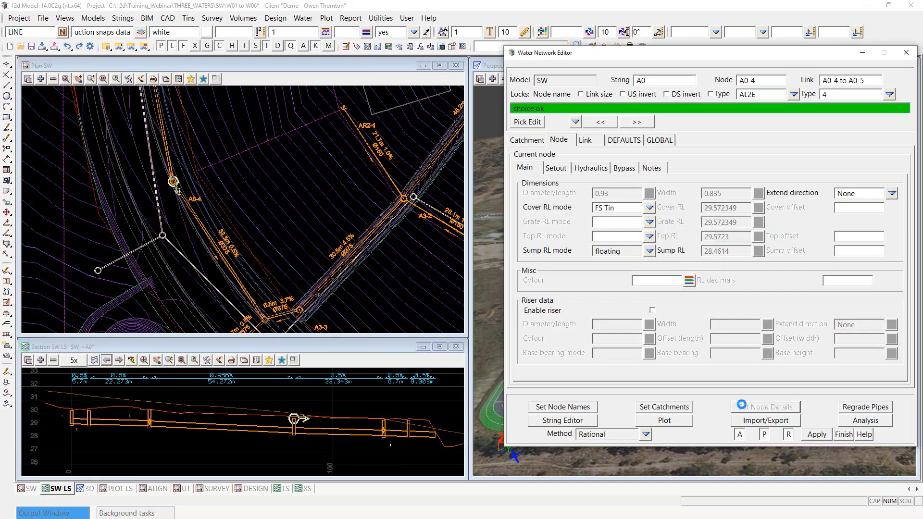
pyautogui.scroll(8, 297, 421)
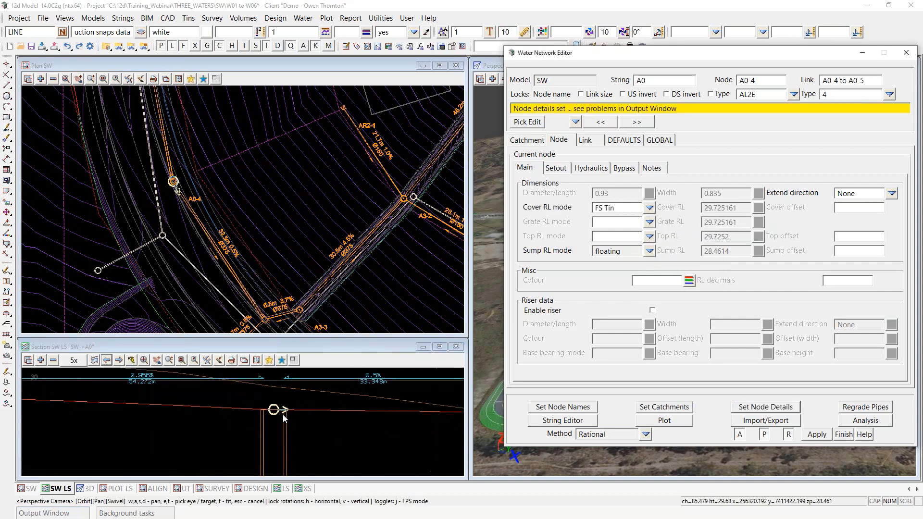
pyautogui.scroll(-2, 283, 417)
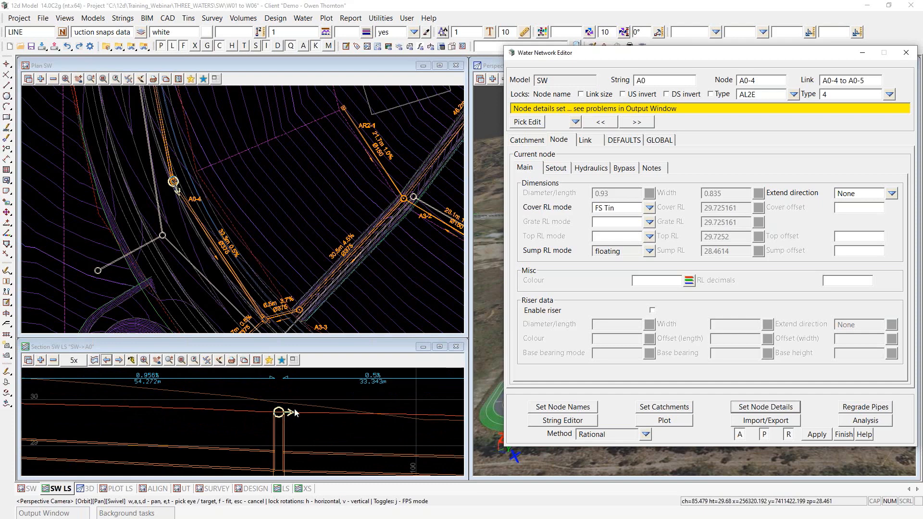
pyautogui.click(650, 223)
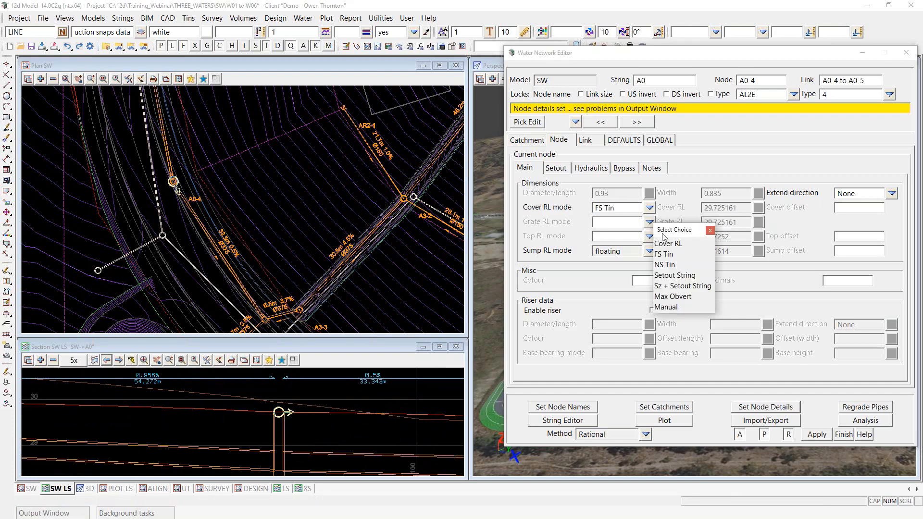
pyautogui.click(673, 285)
pyautogui.click(783, 409)
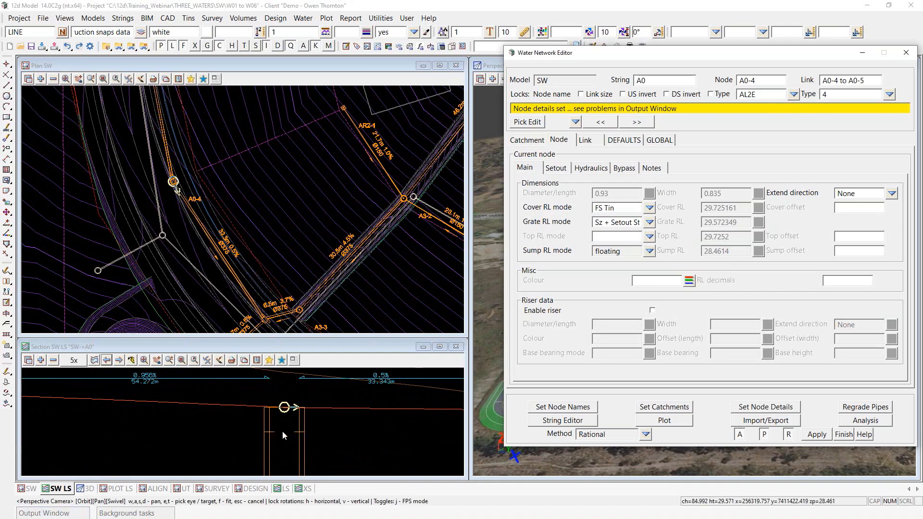
# Step: Clear node A0-4's Cover RL and Grate RL modes and apply the node details
pyautogui.click(634, 207)
pyautogui.moveTo(634, 207); pyautogui.dragTo(567, 215)
pyautogui.press('Delete')
pyautogui.click(597, 223)
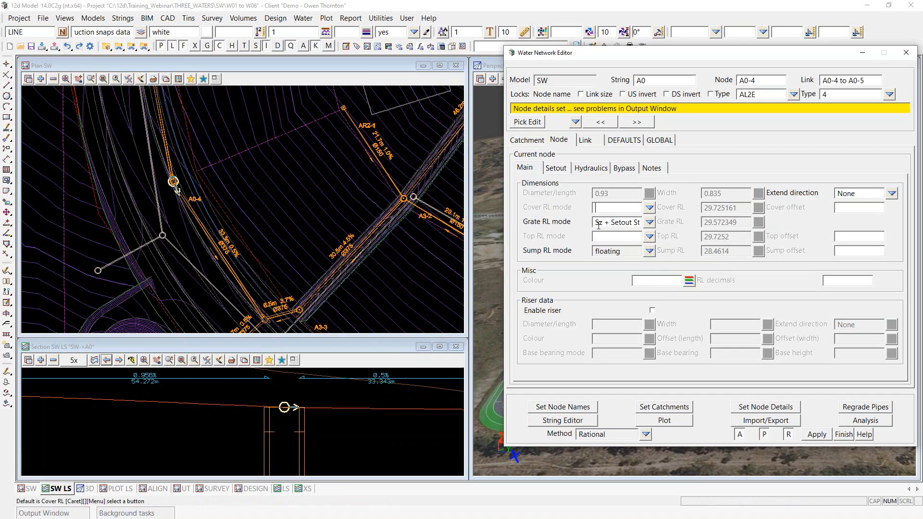
pyautogui.hotkey('shift', 'End')
pyautogui.press('Delete')
pyautogui.click(765, 407)
pyautogui.scroll(-5, 230, 406)
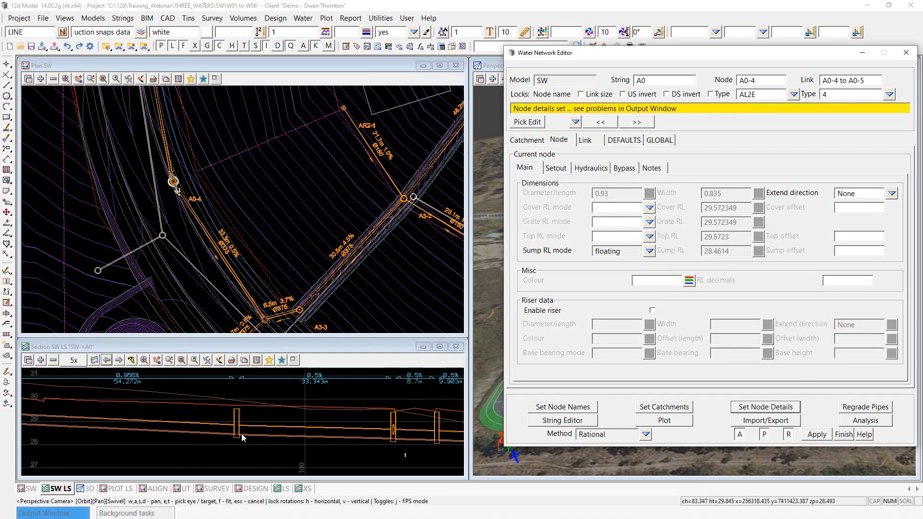
pyautogui.scroll(-3, 246, 439)
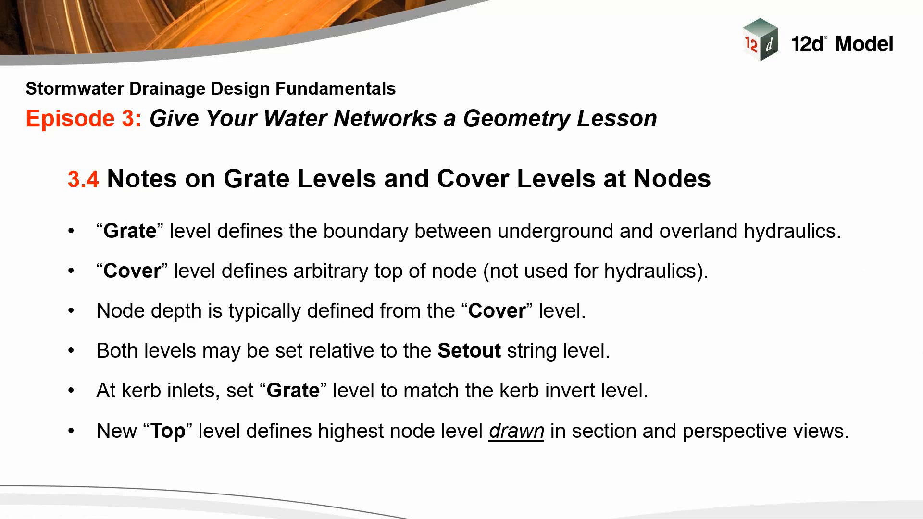
pyautogui.press('Right')
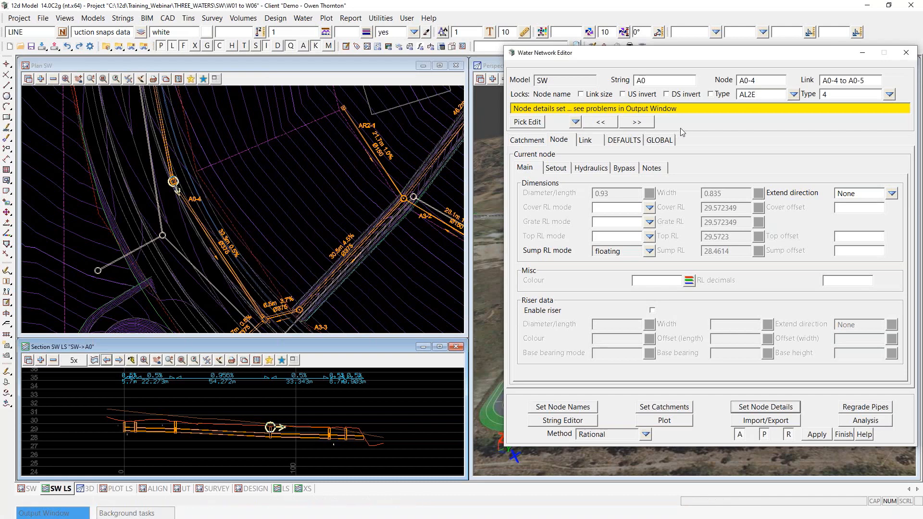
# Step: Regrade all network pipes from the GLOBAL settings, confirming invert levels reset successfully
pyautogui.click(660, 141)
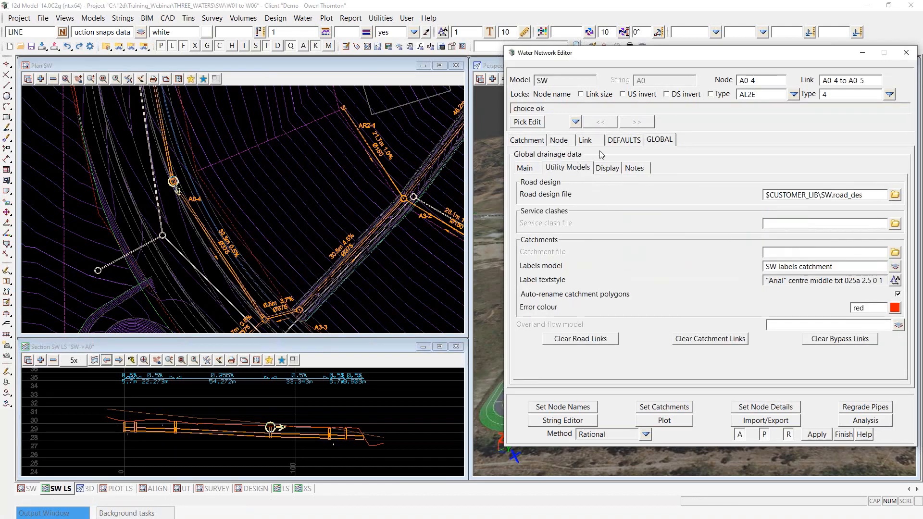
pyautogui.scroll(1, 233, 414)
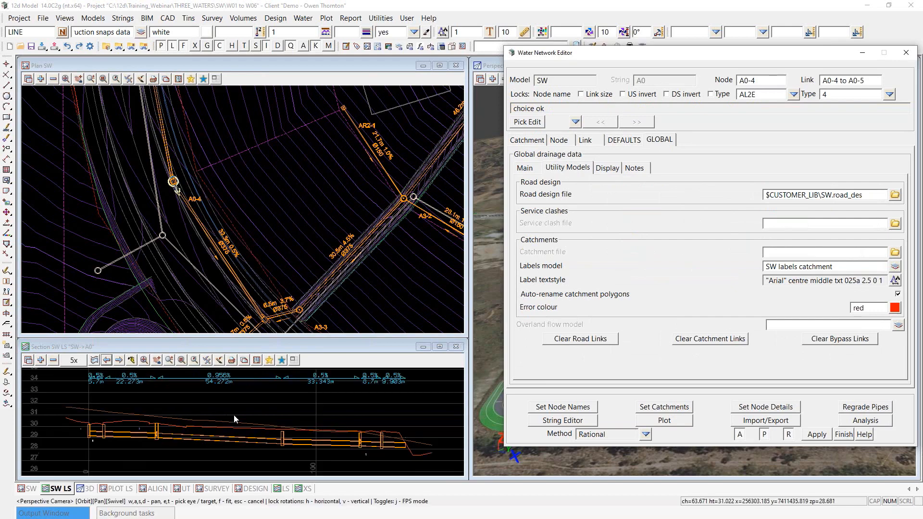
pyautogui.click(875, 408)
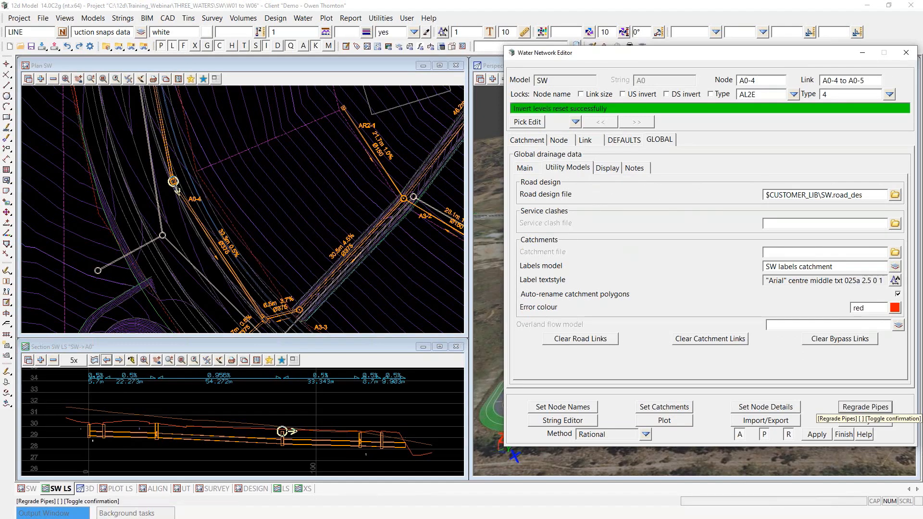
pyautogui.moveTo(614, 109); pyautogui.dragTo(513, 109)
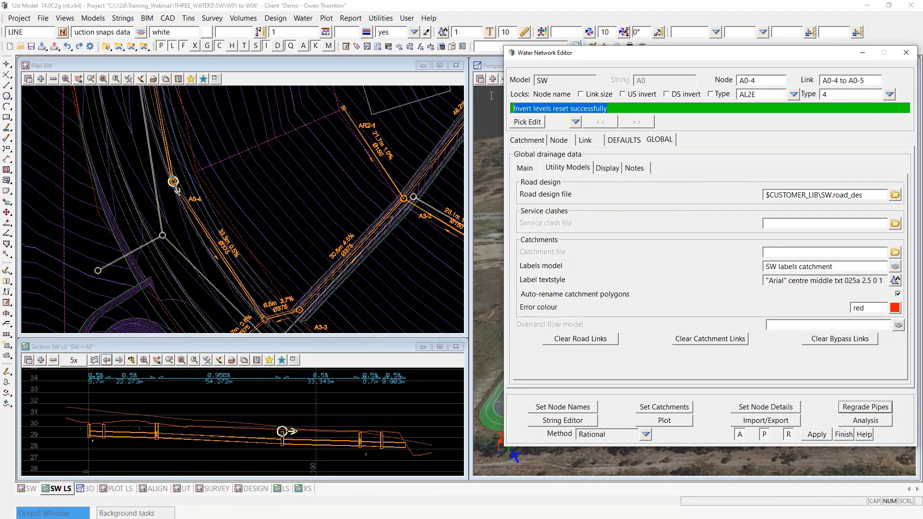
pyautogui.click(671, 111)
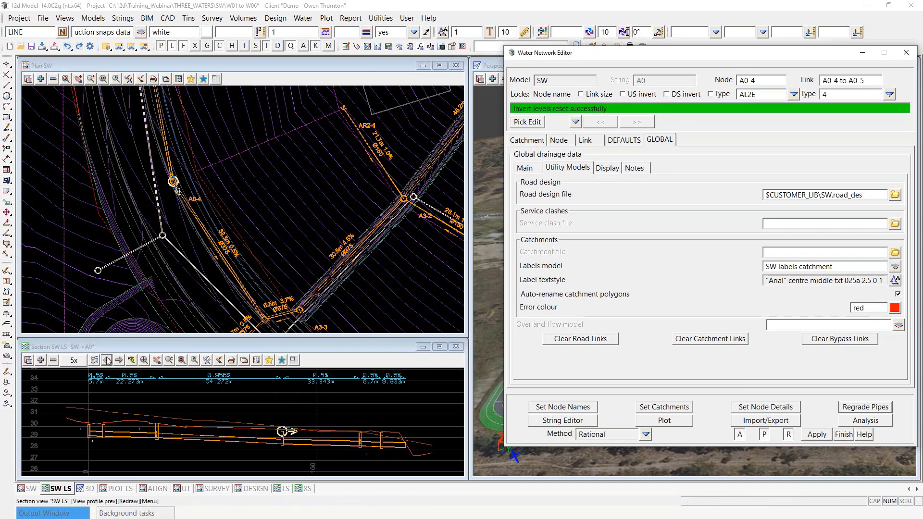
# Step: Step through the section profiles from SW->A0 to SW->A3
pyautogui.scroll(1, 215, 445)
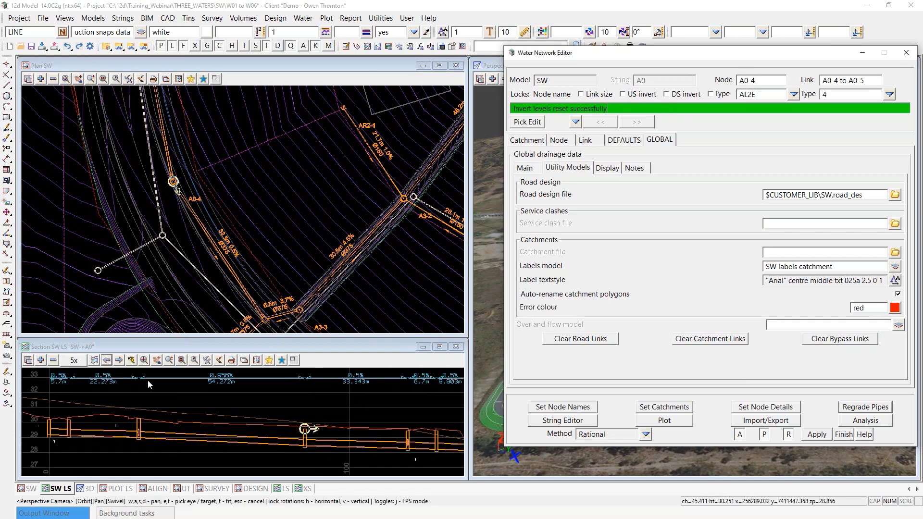
pyautogui.click(119, 360)
pyautogui.click(107, 360)
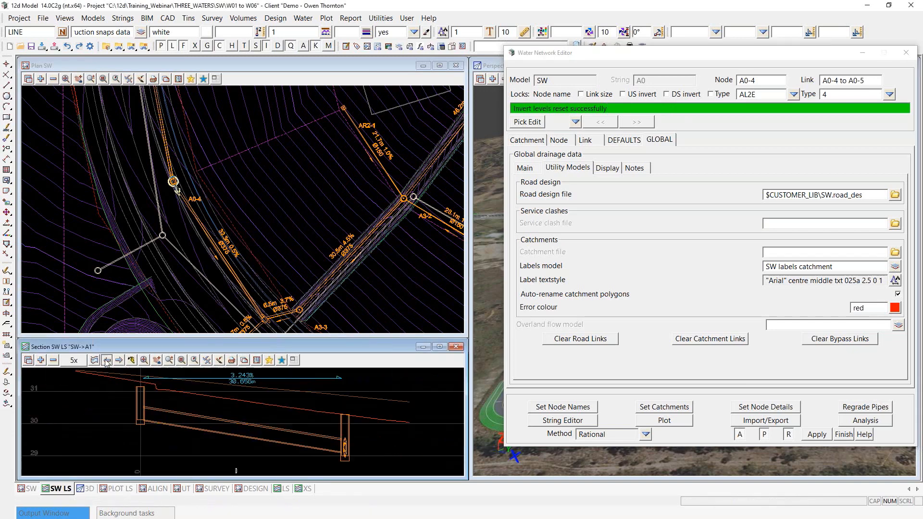
pyautogui.scroll(-2, 128, 385)
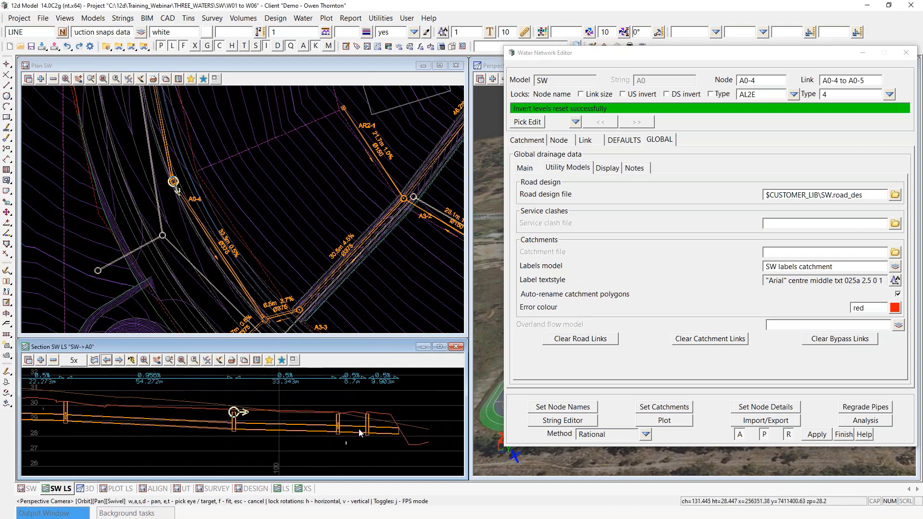
pyautogui.click(119, 361)
pyautogui.click(119, 362)
pyautogui.click(119, 362)
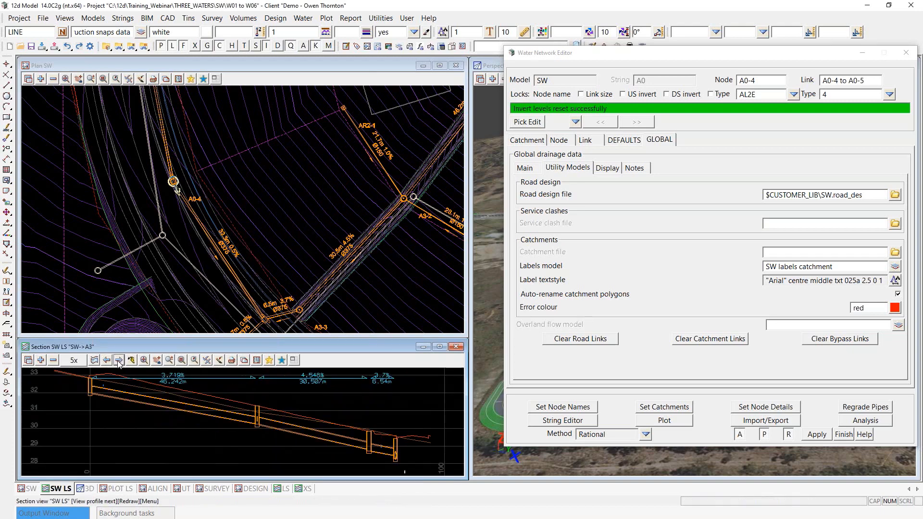
pyautogui.scroll(2, 97, 387)
pyautogui.scroll(-3, 100, 397)
pyautogui.scroll(4, 273, 418)
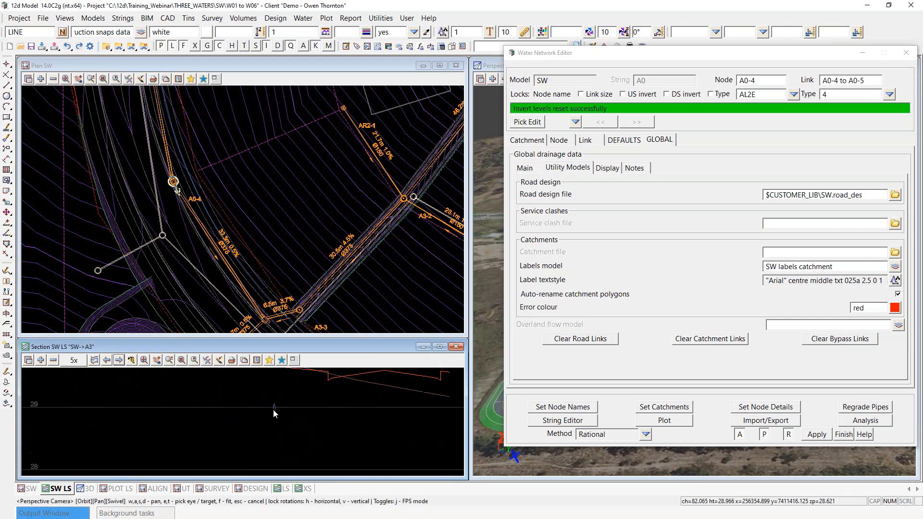
pyautogui.scroll(-2, 278, 410)
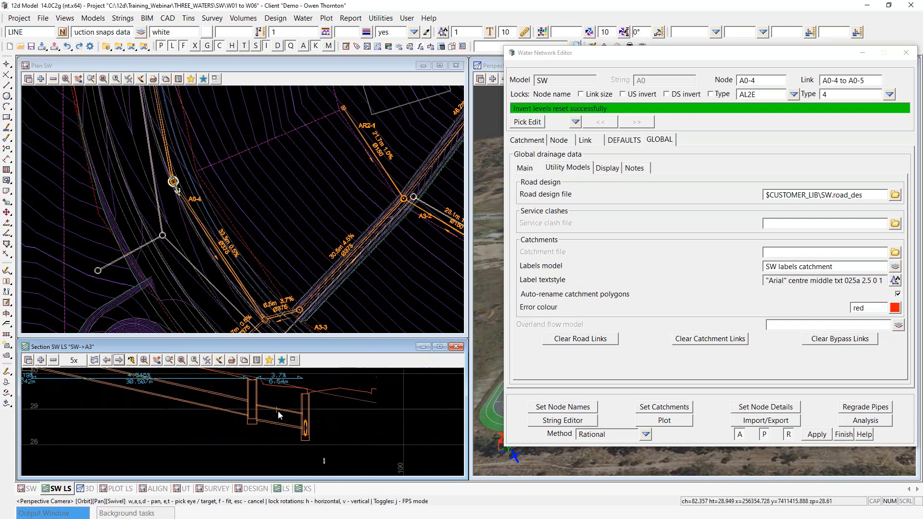
pyautogui.scroll(-3, 346, 428)
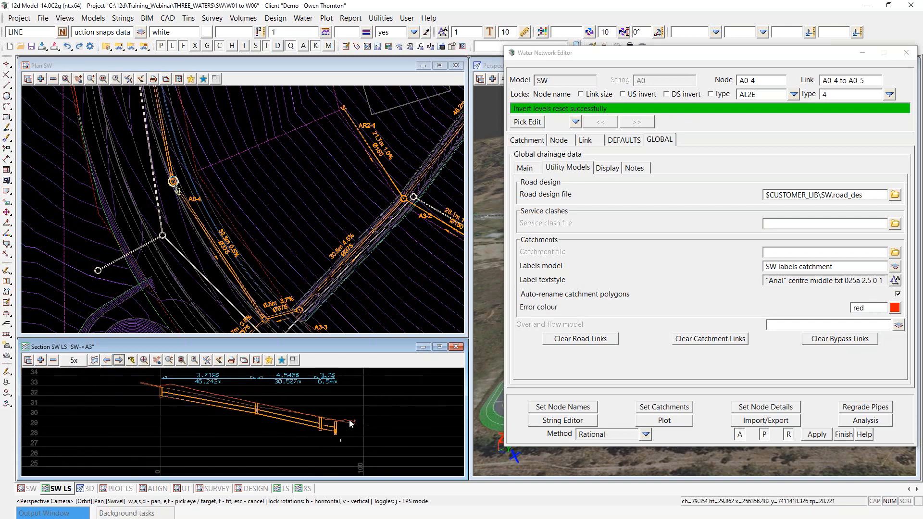
pyautogui.scroll(1, 210, 398)
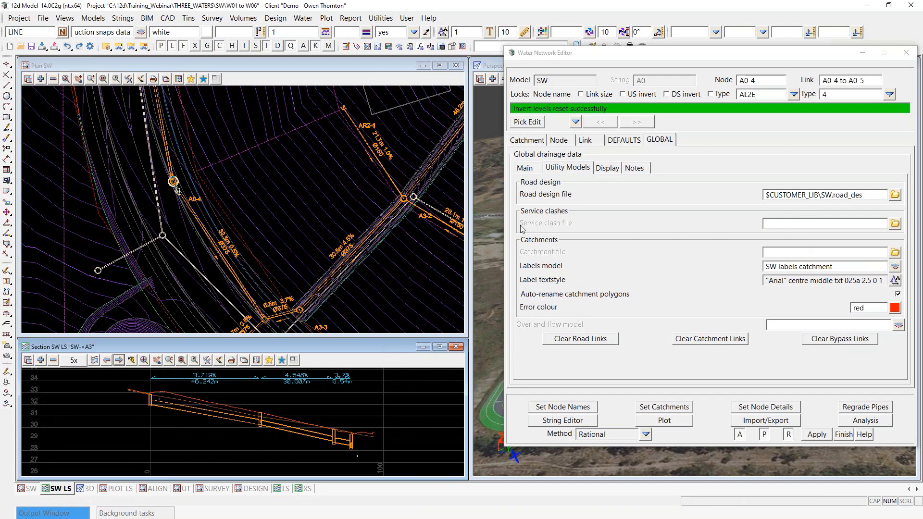
# Step: Browse the customer library and choose SW.clash for the service clash file setting
pyautogui.click(777, 225)
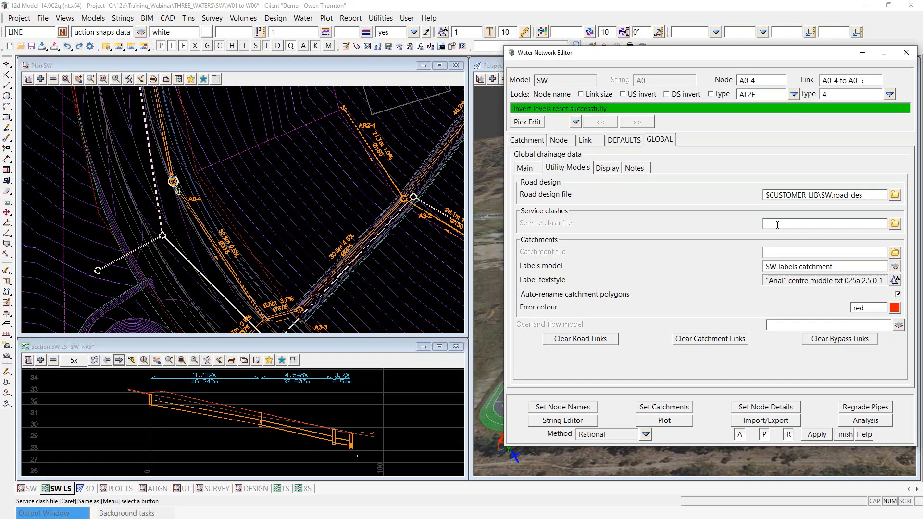
pyautogui.click(895, 225)
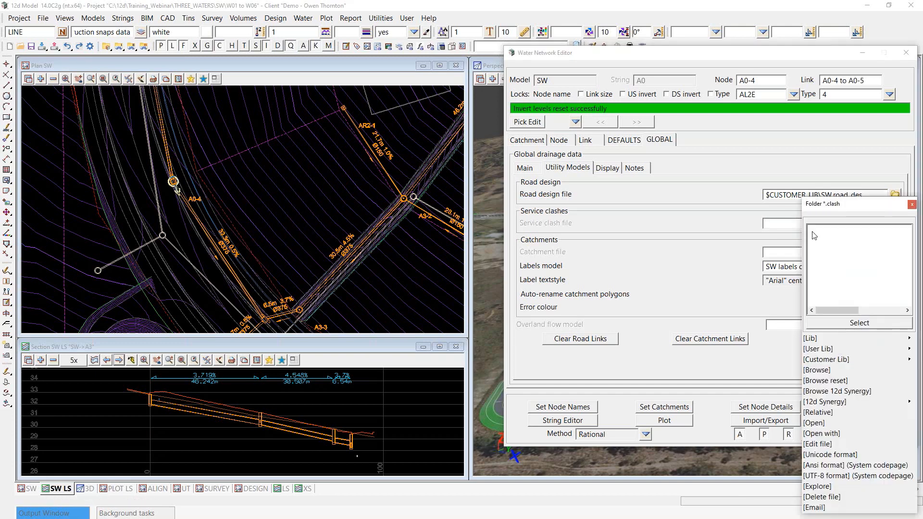
pyautogui.click(908, 360)
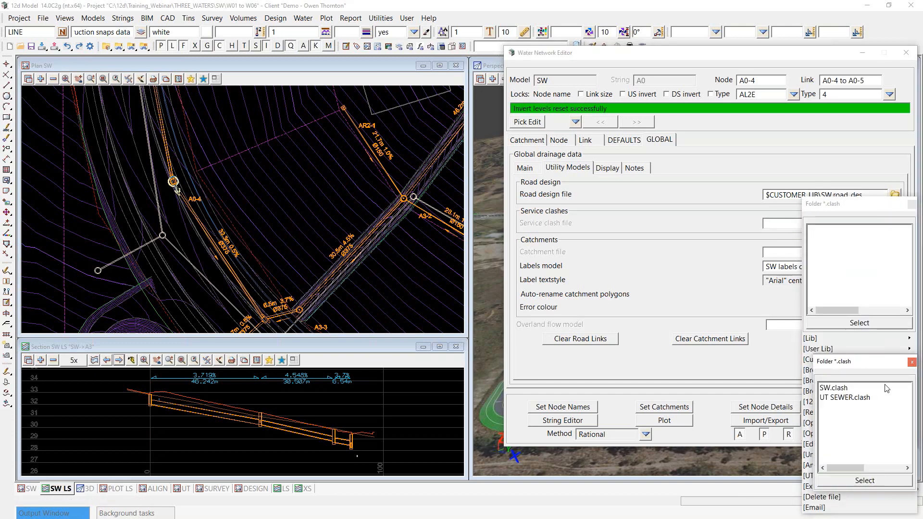
pyautogui.click(843, 388)
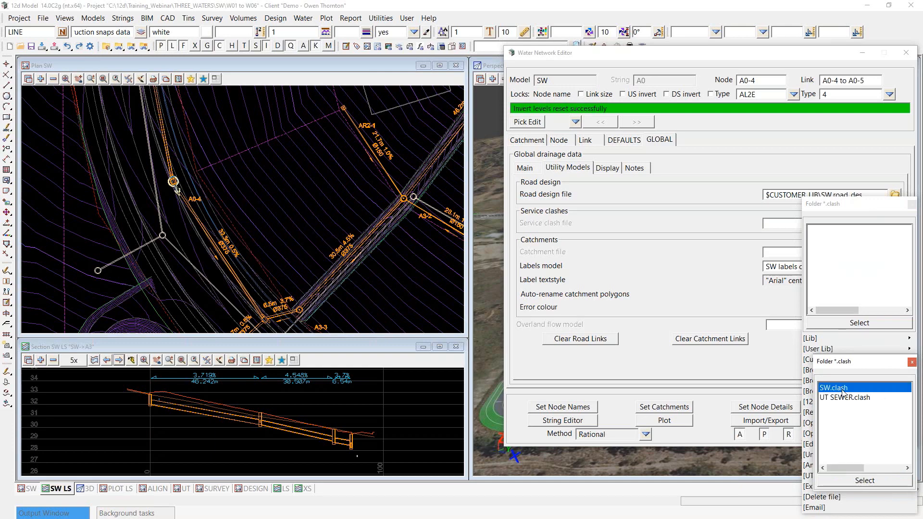
pyautogui.doubleClick(843, 392)
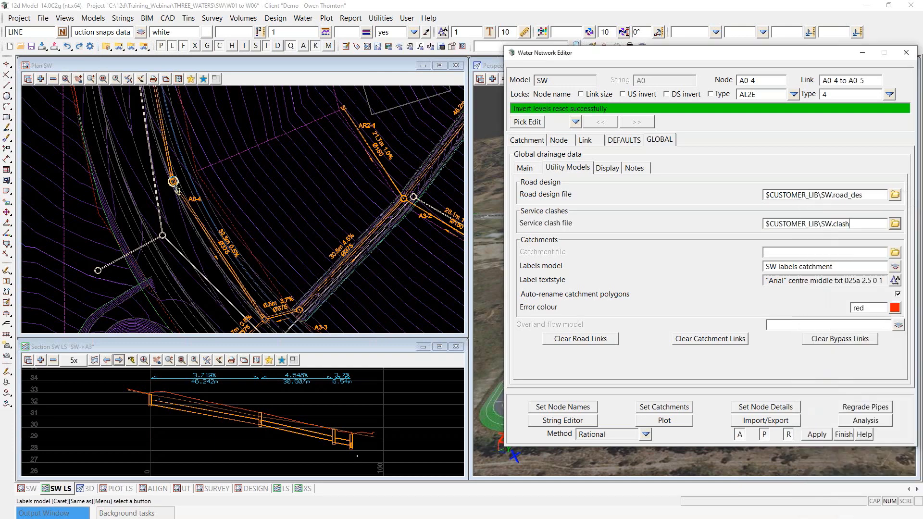
# Step: Overwrite SW.clash with 0.3 clearances to PPF CUTS SEWER and UT, then regrade the pipes
pyautogui.click(896, 225)
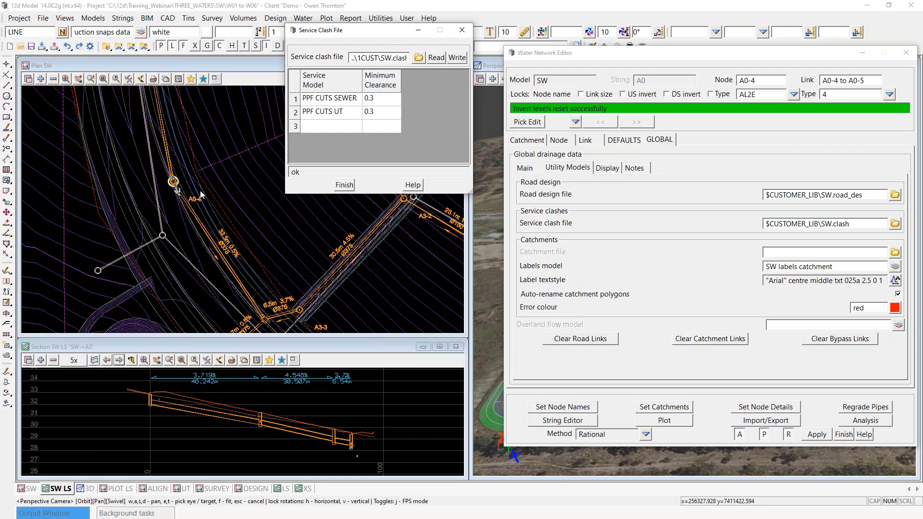
pyautogui.scroll(-1, 142, 204)
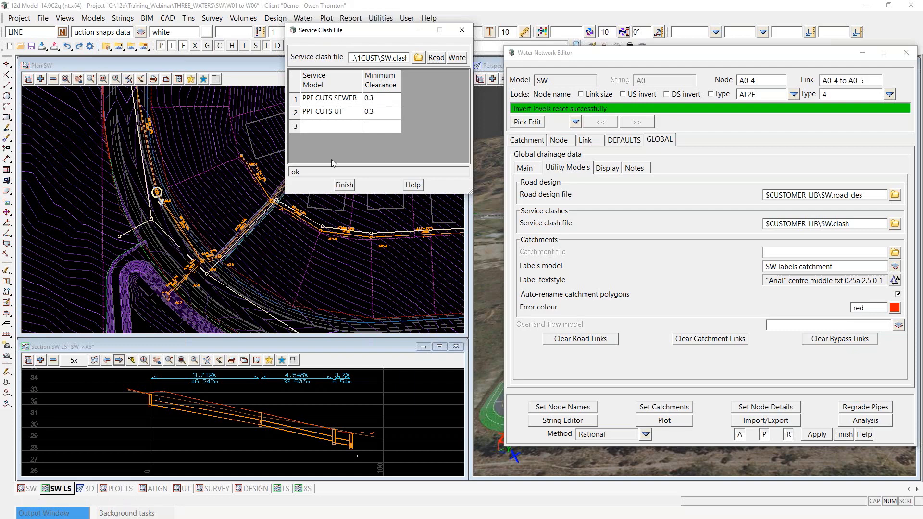
pyautogui.click(457, 58)
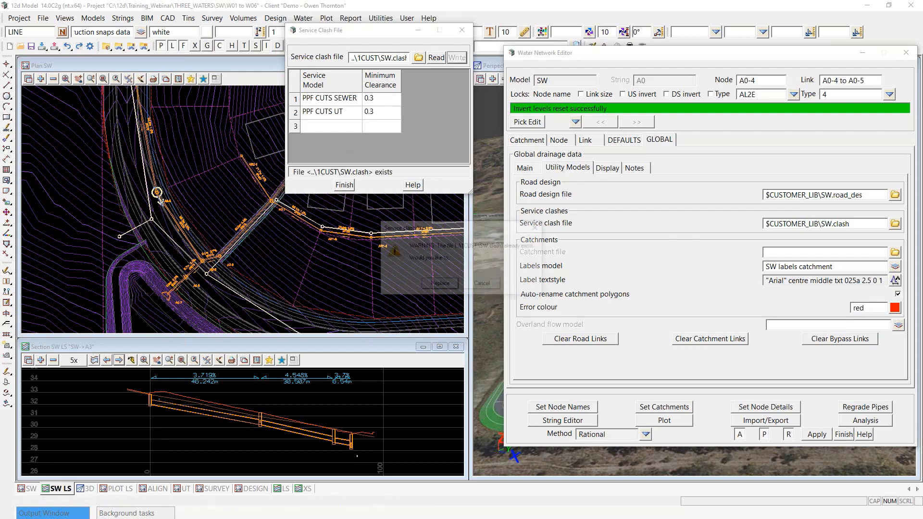
pyautogui.click(440, 283)
pyautogui.click(345, 185)
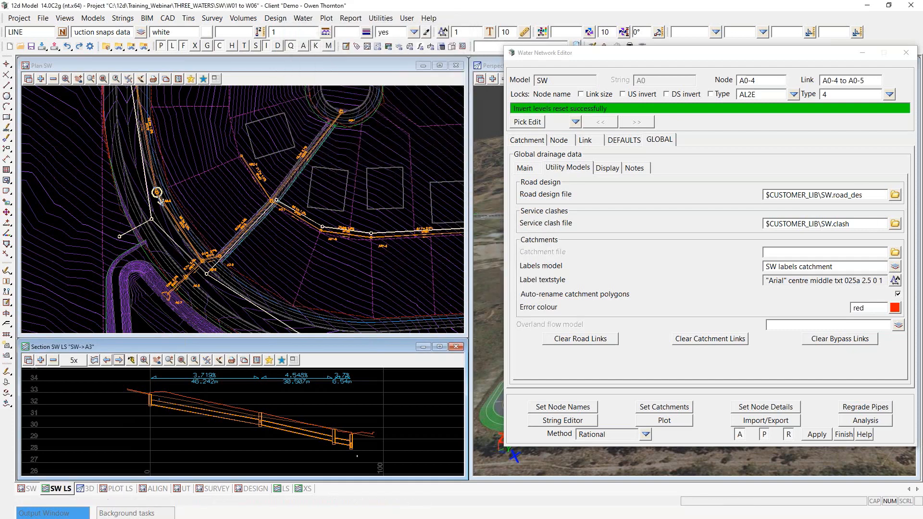
pyautogui.click(864, 407)
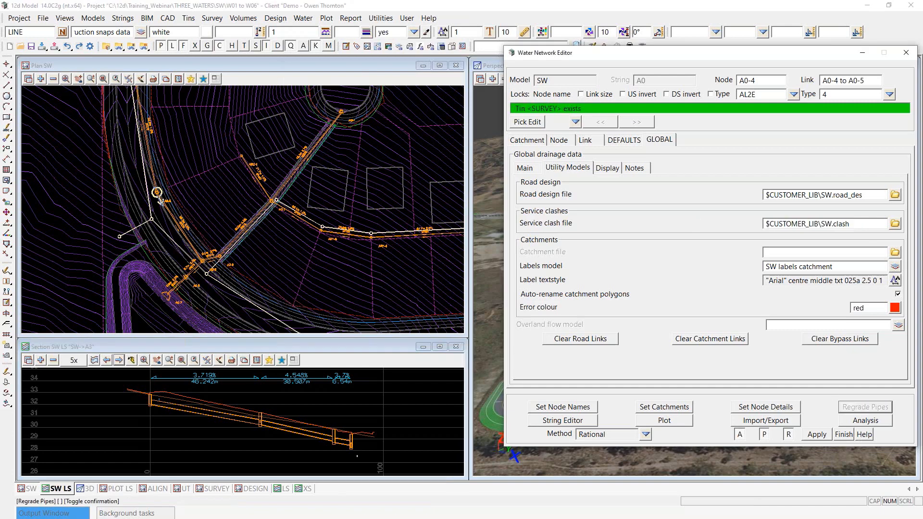
pyautogui.moveTo(701, 109); pyautogui.dragTo(511, 109)
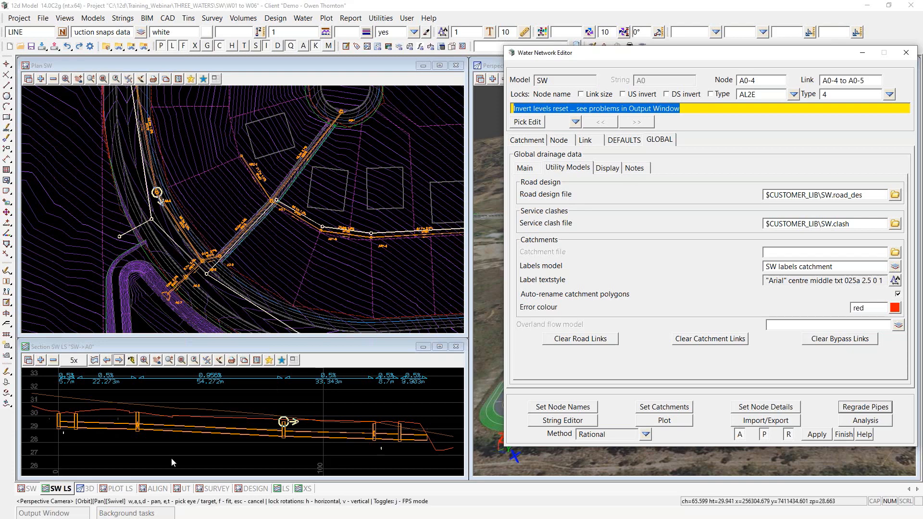
# Step: Pin the Output Window showing the service clash messages and make it a floating window
pyautogui.click(75, 514)
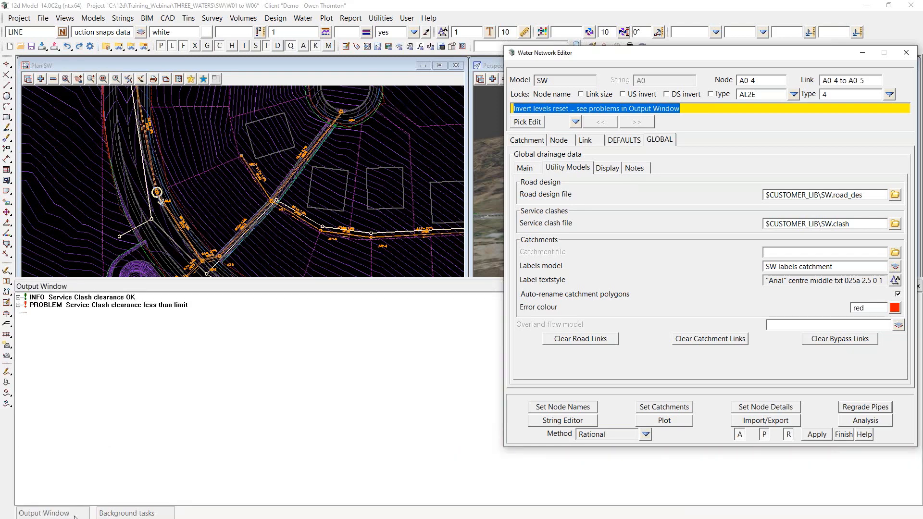
pyautogui.rightClick(131, 374)
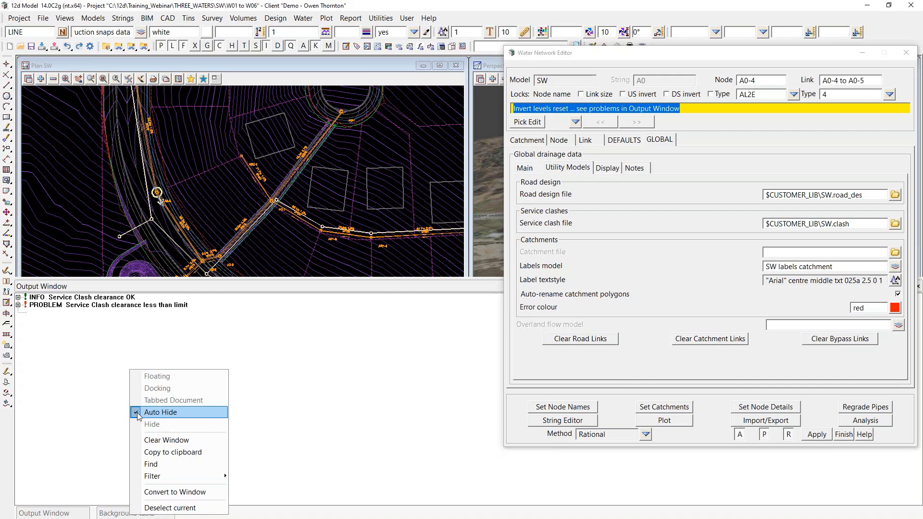
pyautogui.click(138, 413)
pyautogui.rightClick(149, 364)
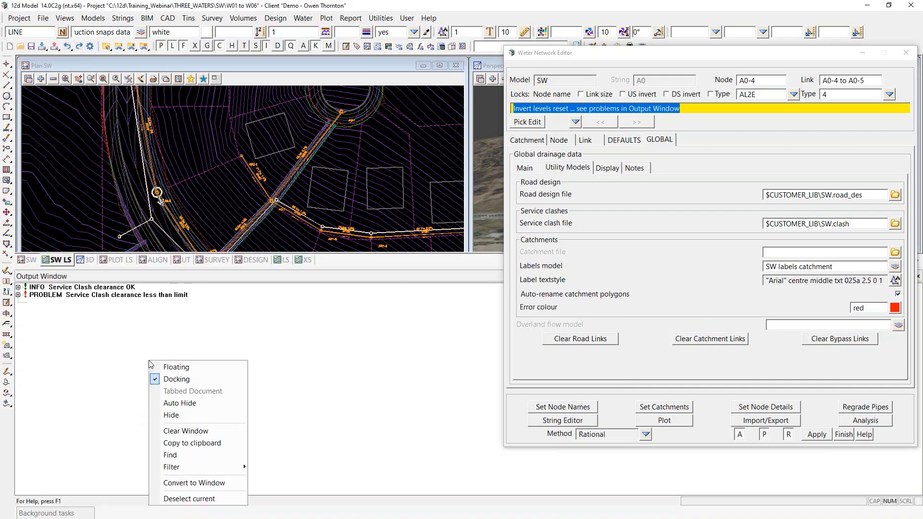
pyautogui.click(171, 371)
# Step: Move the clash window to the top left, enlarge it, and expand the INFO and PROBLEM lists
pyautogui.moveTo(243, 66); pyautogui.dragTo(25, 65)
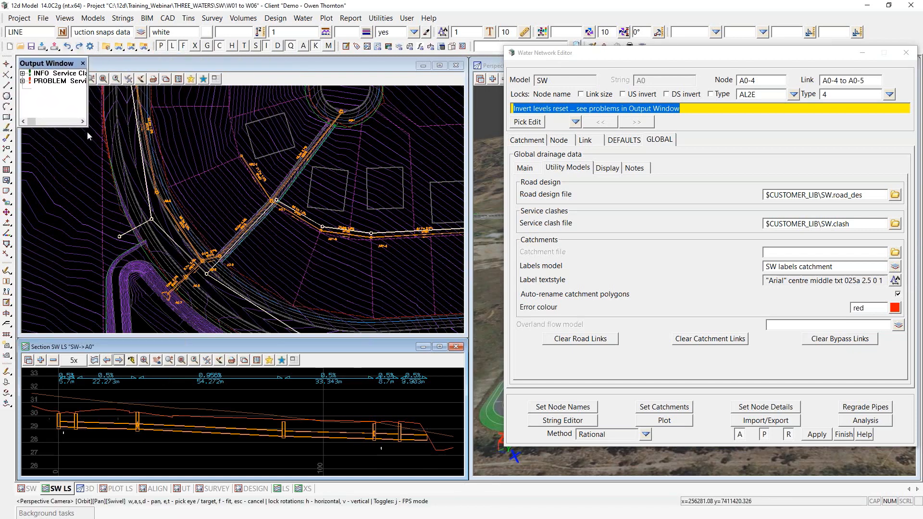
pyautogui.moveTo(87, 125); pyautogui.dragTo(496, 195)
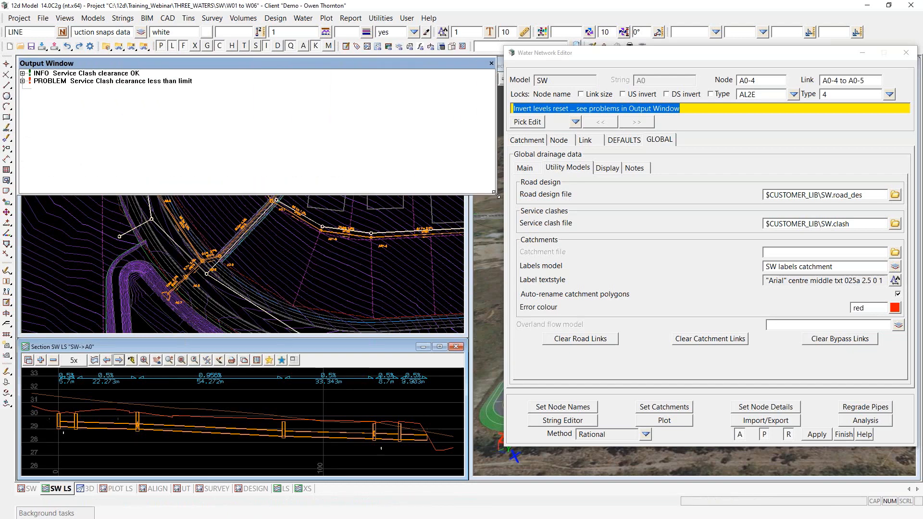
pyautogui.click(23, 73)
pyautogui.click(22, 127)
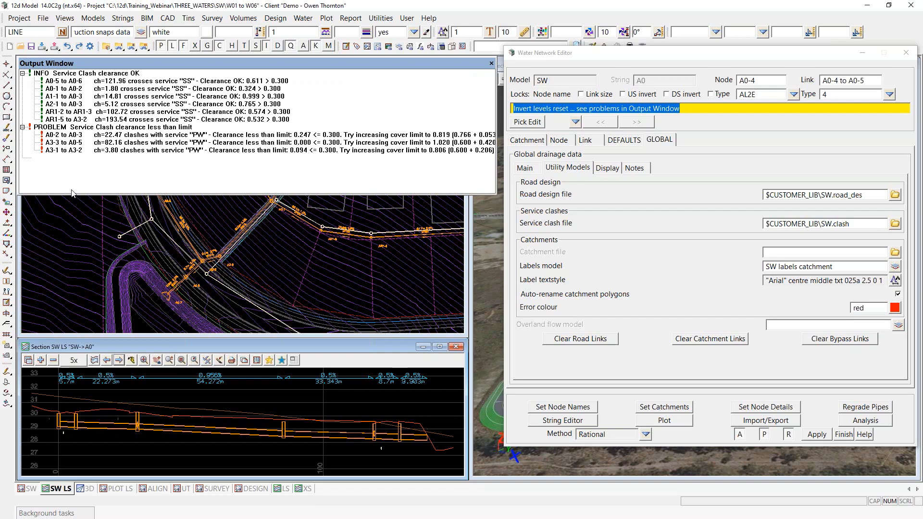
pyautogui.moveTo(496, 126); pyautogui.dragTo(507, 125)
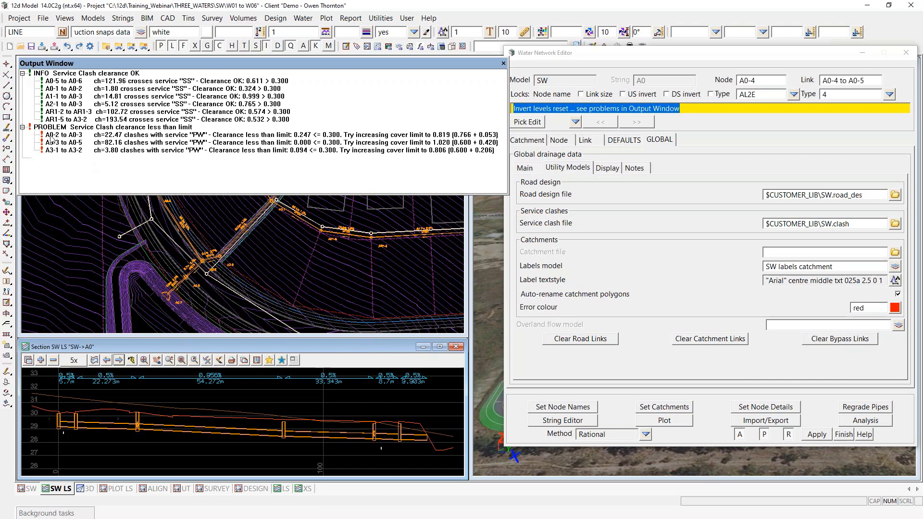
# Step: Select the A0-2 to A0-3 clash and show that link's Design settings in the Water Network Editor
pyautogui.moveTo(80, 194); pyautogui.dragTo(89, 167)
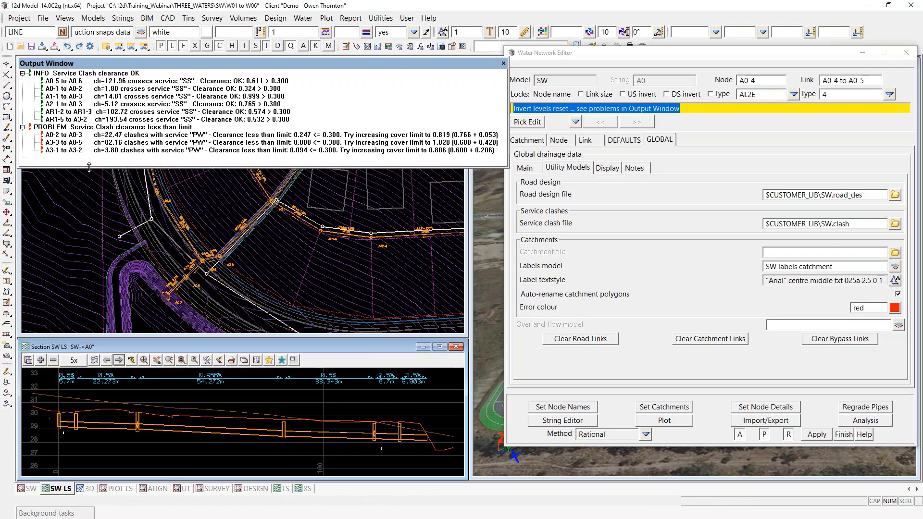
pyautogui.click(63, 135)
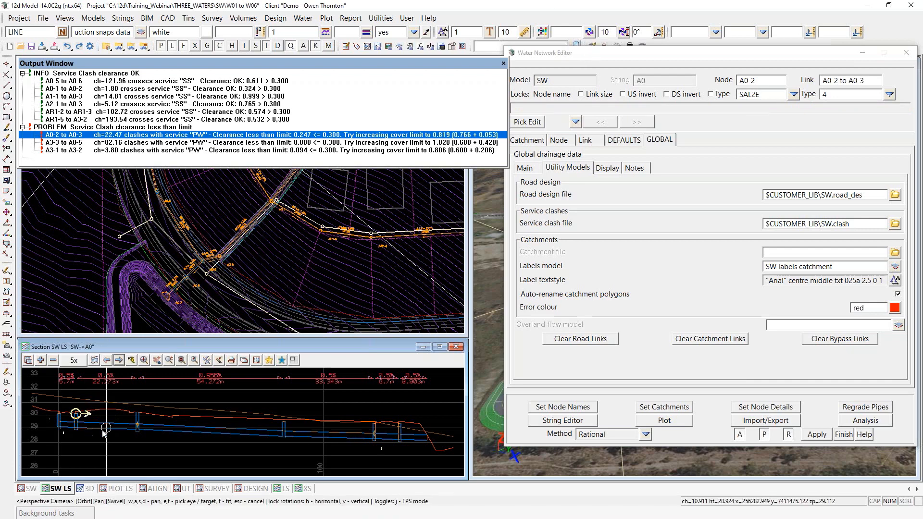
pyautogui.click(594, 143)
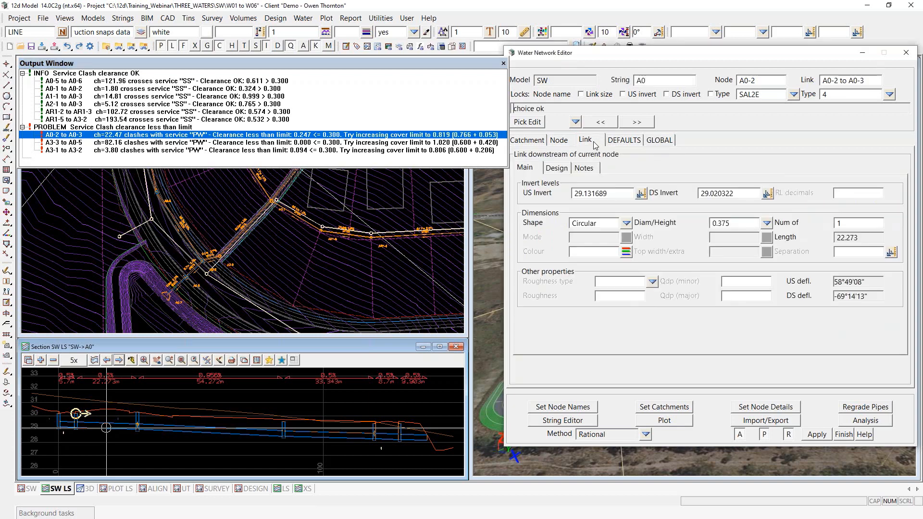
pyautogui.click(560, 169)
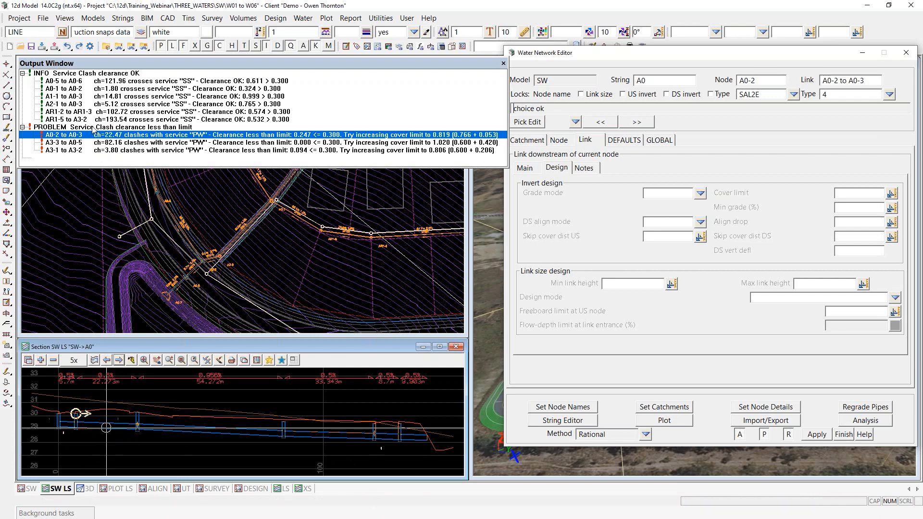
pyautogui.click(89, 159)
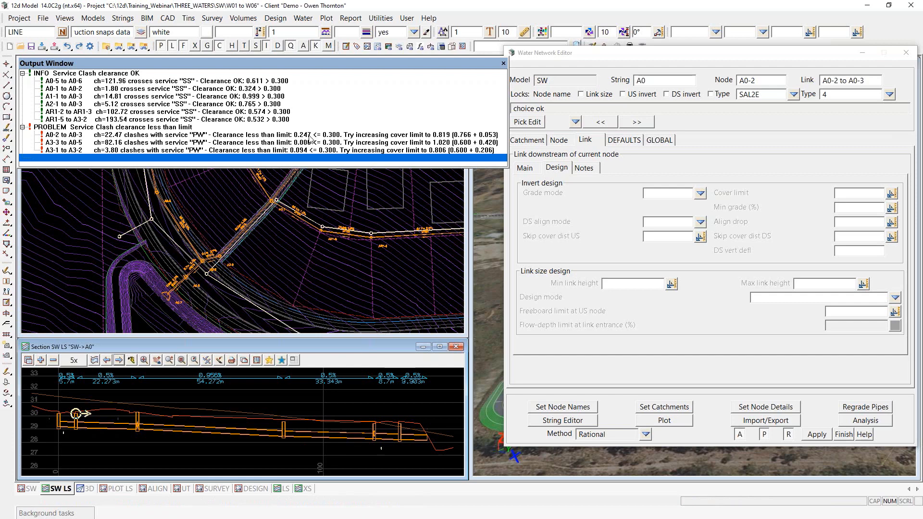
pyautogui.scroll(3, 82, 423)
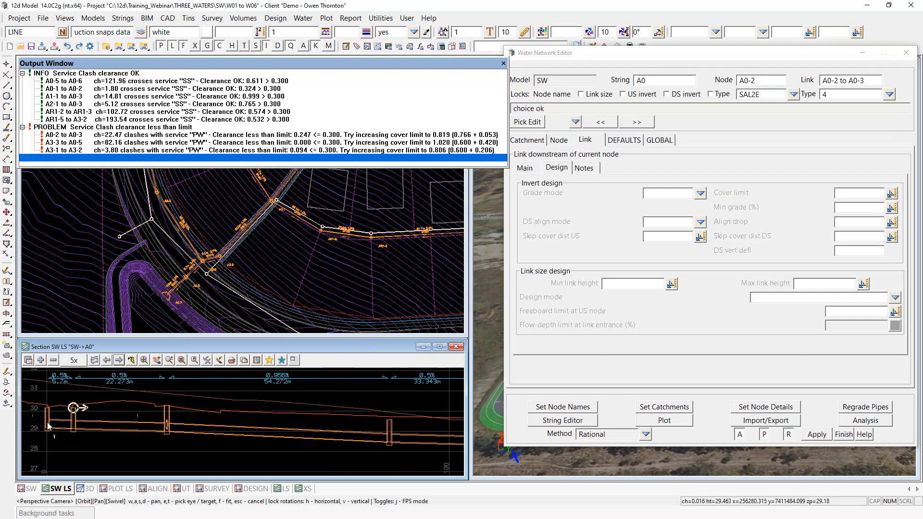
pyautogui.scroll(2, 48, 423)
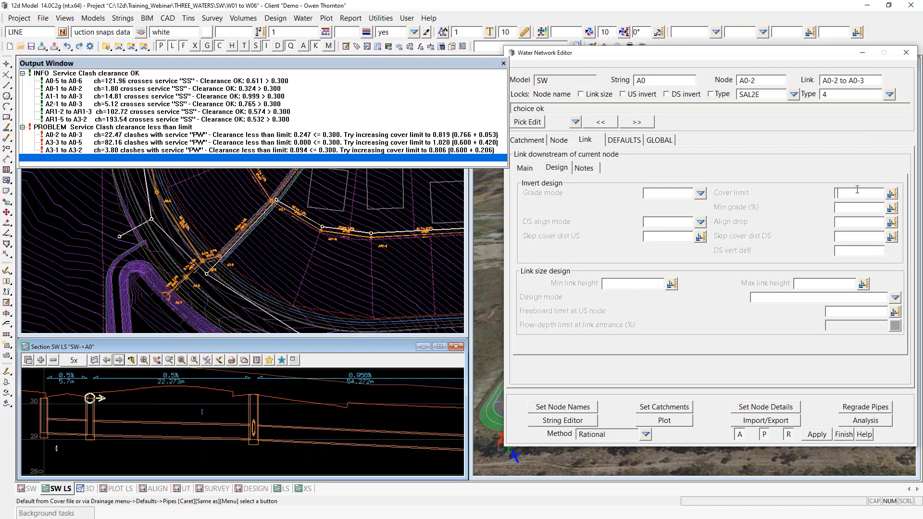
# Step: Give link A0-2 to A0-3 a 0.82 cover limit, regrade the pipes, and expand the PROBLEM and INFO results
pyautogui.write('0')
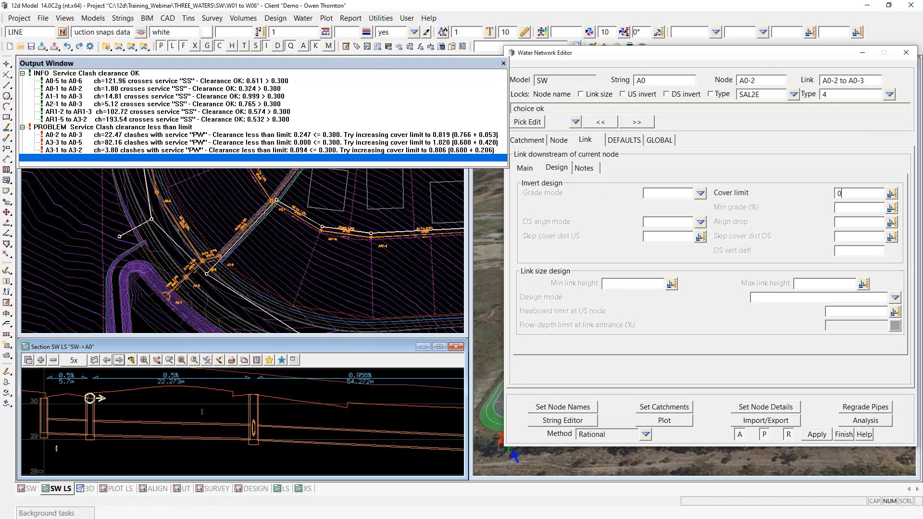
pyautogui.write('.82')
pyautogui.click(860, 410)
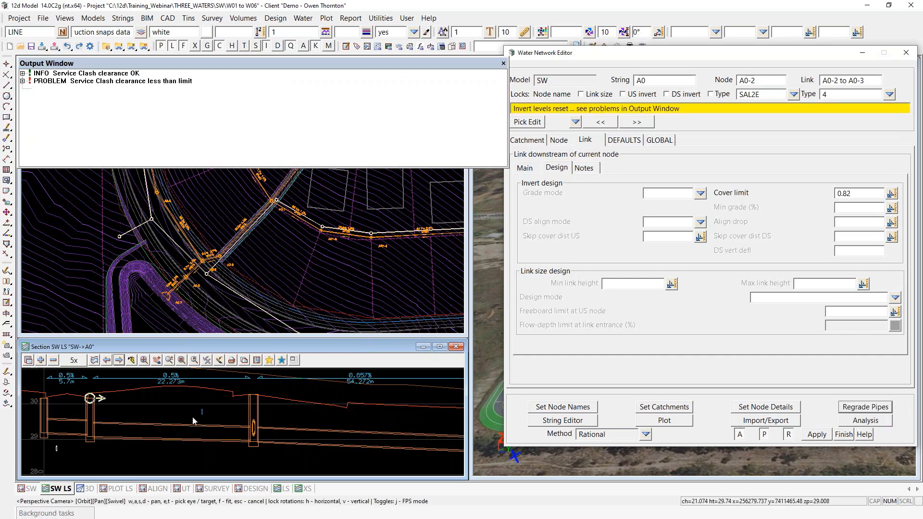
pyautogui.click(23, 81)
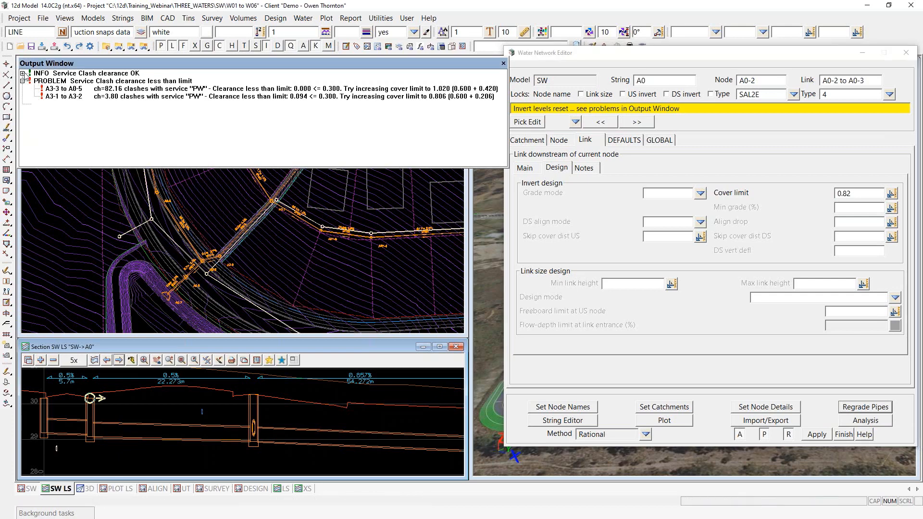
pyautogui.click(22, 73)
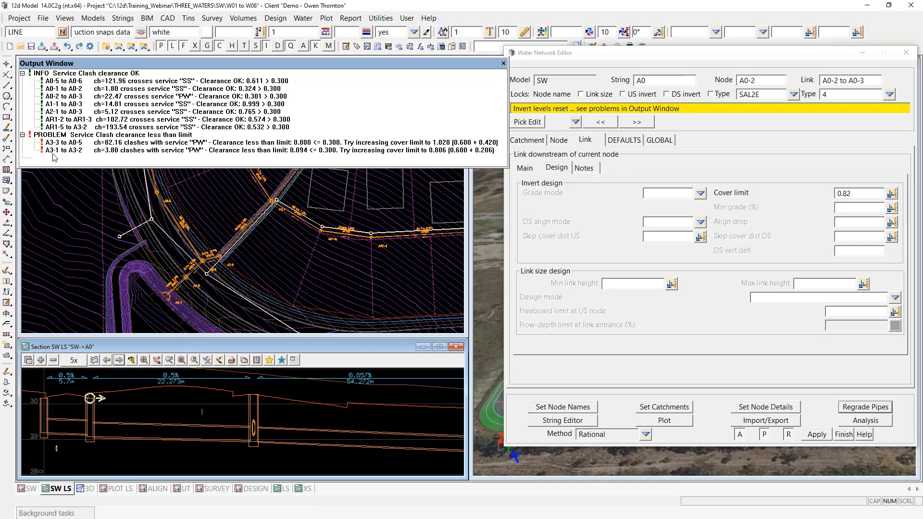
# Step: Jump to the clashing link A3-1 to A3-2 for editing
pyautogui.click(109, 151)
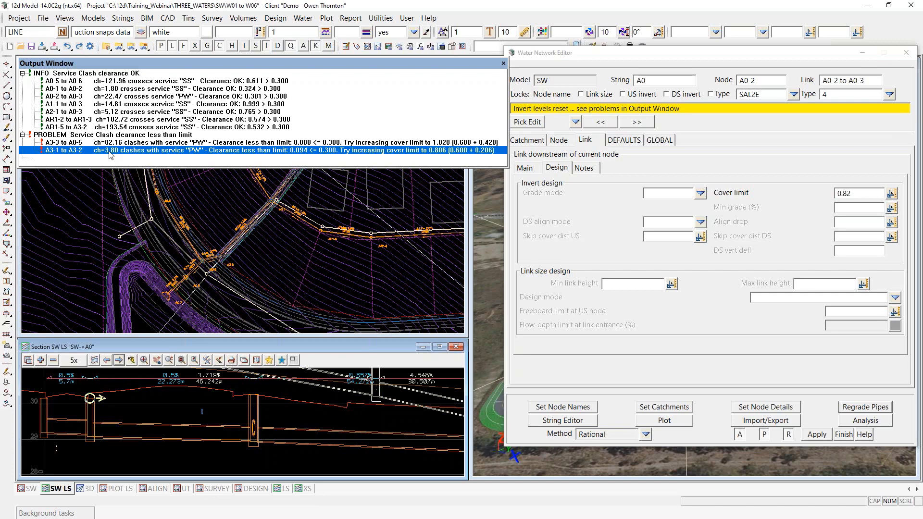
pyautogui.doubleClick(109, 152)
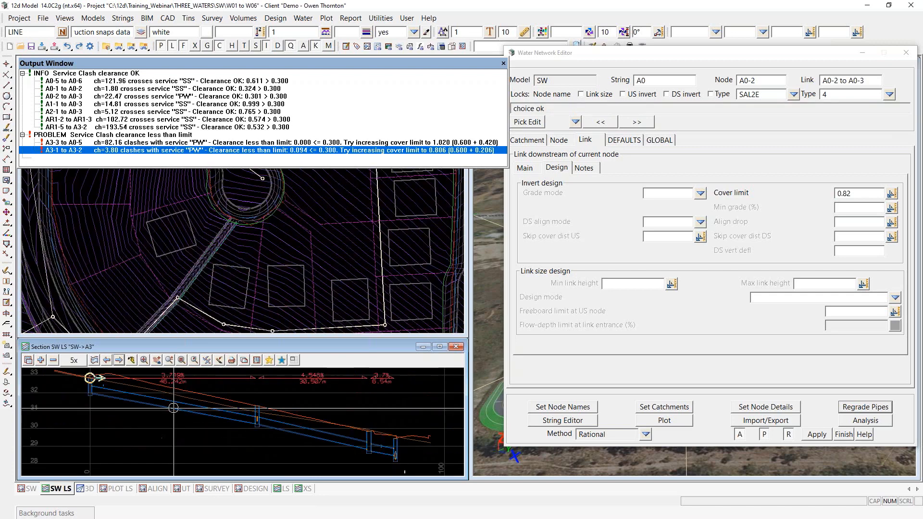
pyautogui.click(103, 160)
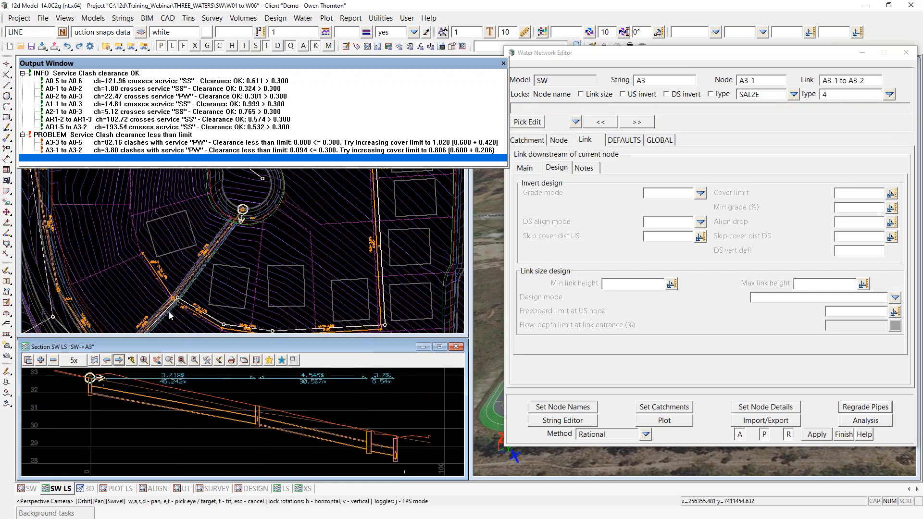
pyautogui.scroll(2, 87, 377)
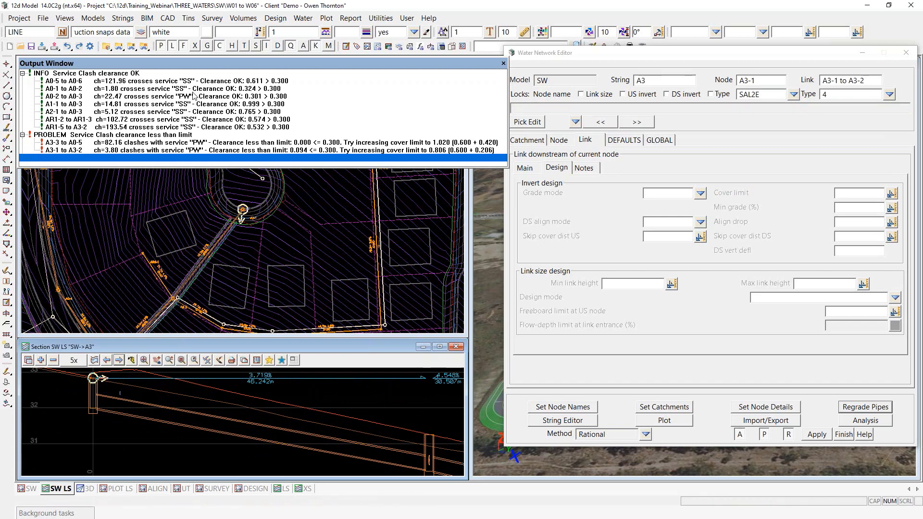
pyautogui.scroll(-1, 195, 96)
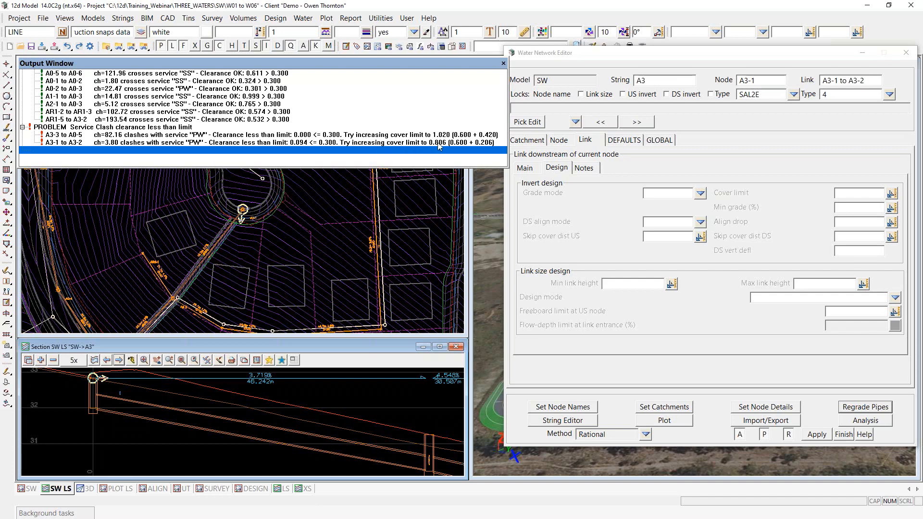
pyautogui.scroll(-2, 140, 413)
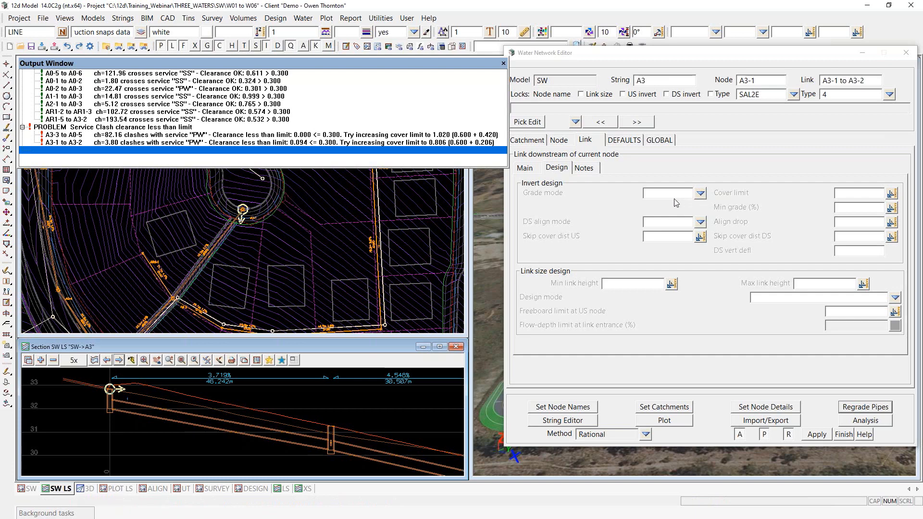
# Step: Switch the link to Min Grade mode, regrading at 3% and then at 3.2%
pyautogui.click(703, 194)
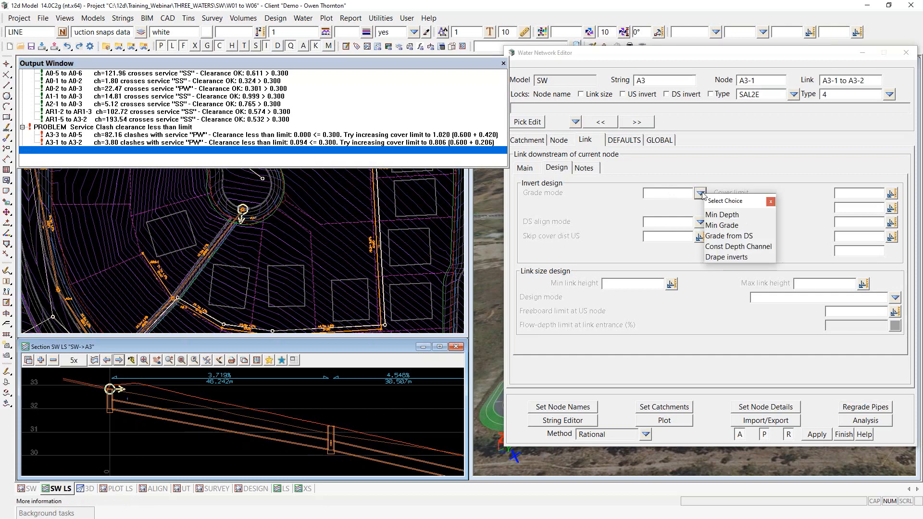
pyautogui.click(721, 225)
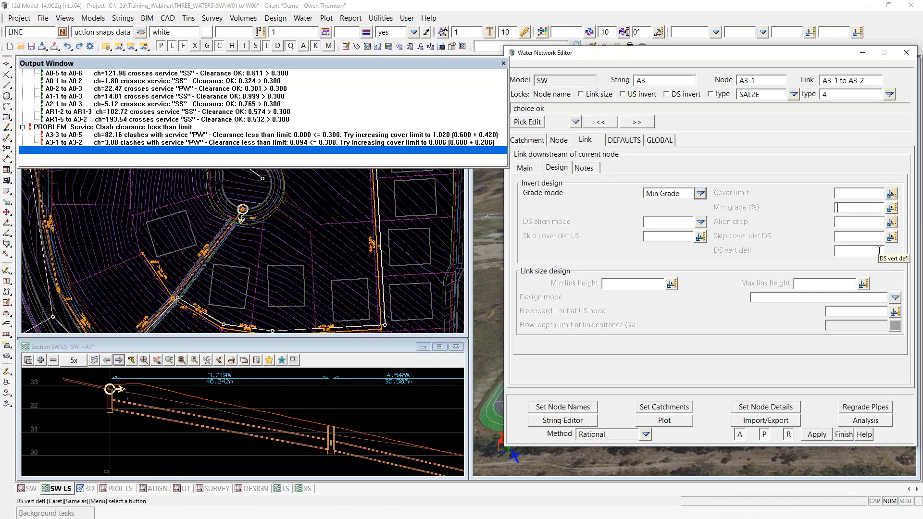
pyautogui.write('3')
pyautogui.click(858, 409)
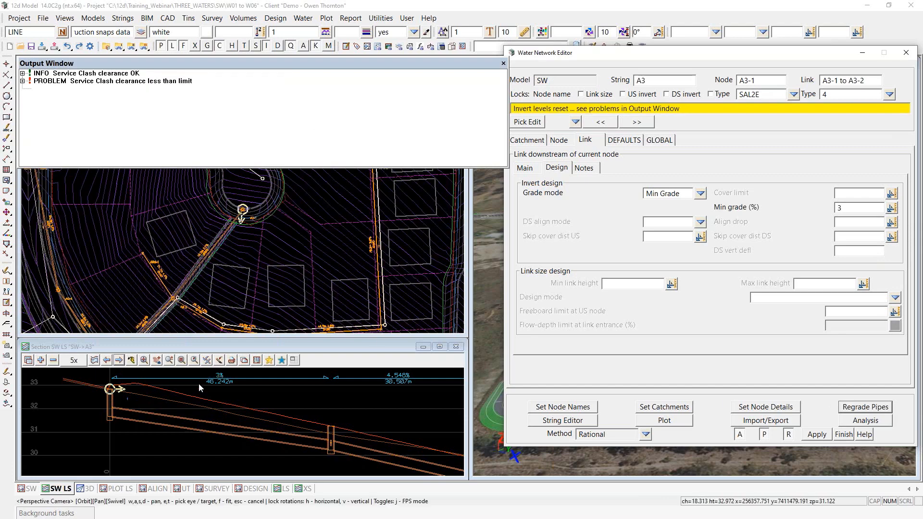
pyautogui.scroll(3, 221, 376)
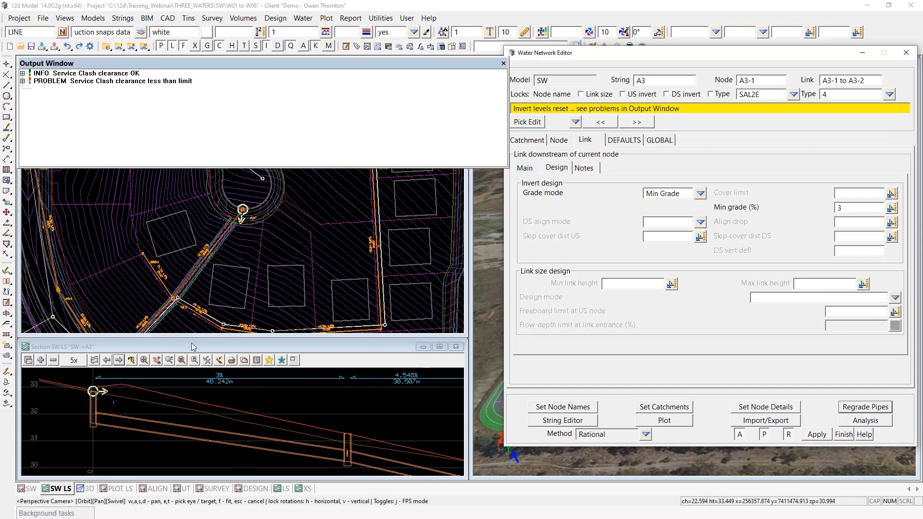
pyautogui.click(23, 73)
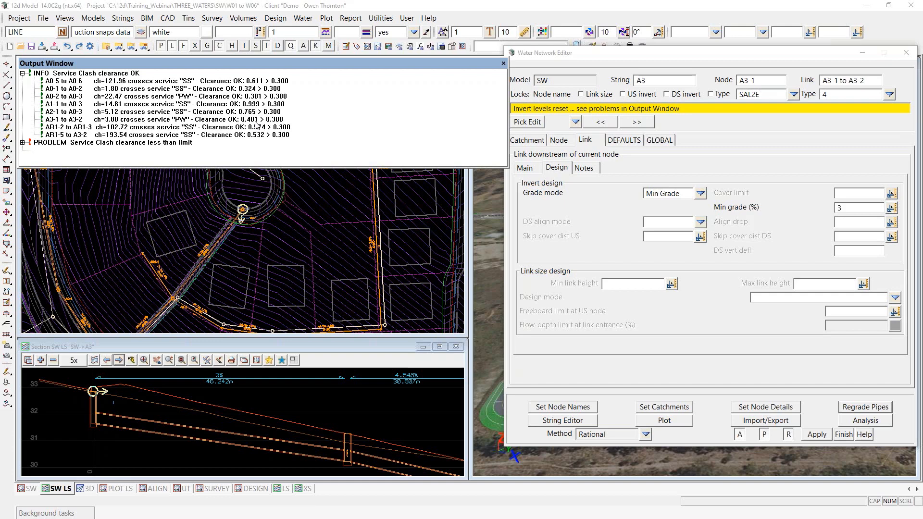
pyautogui.click(853, 208)
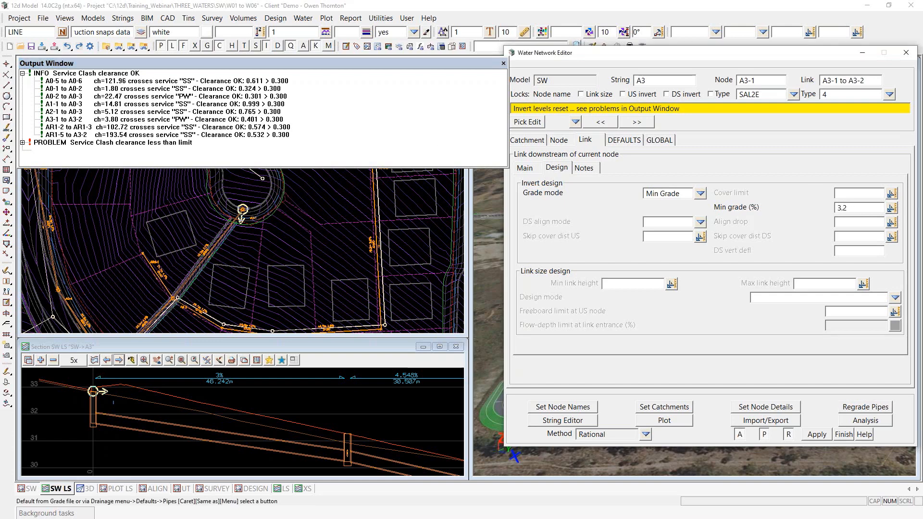
pyautogui.click(863, 408)
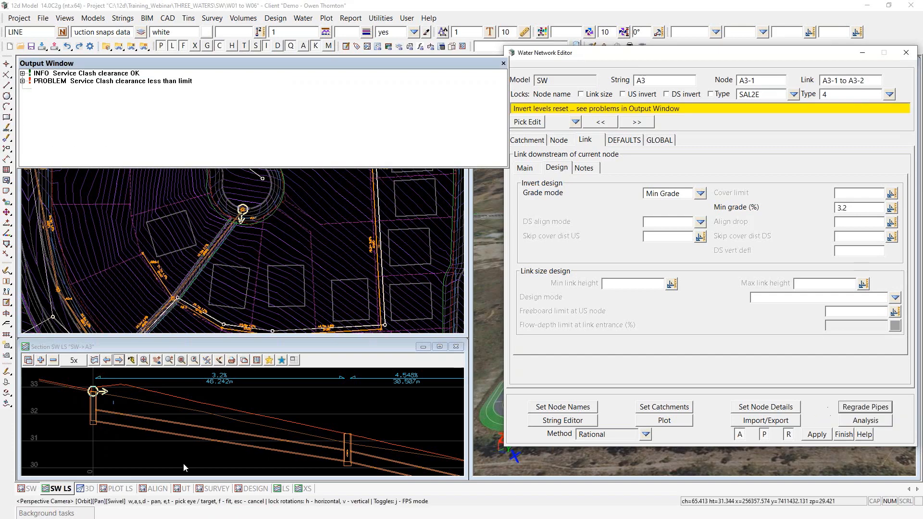
pyautogui.click(22, 81)
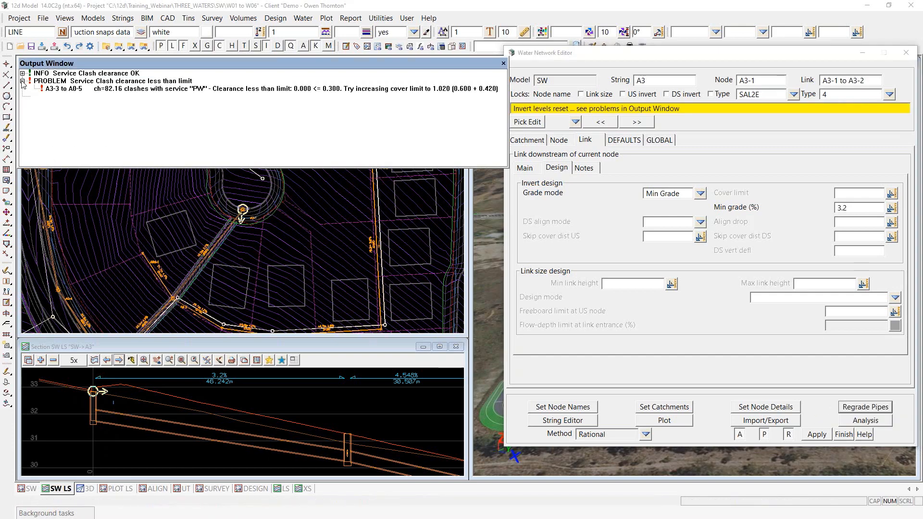
# Step: Select the remaining clash, link A3-3 to A0-5, for editing in the link design
pyautogui.click(22, 74)
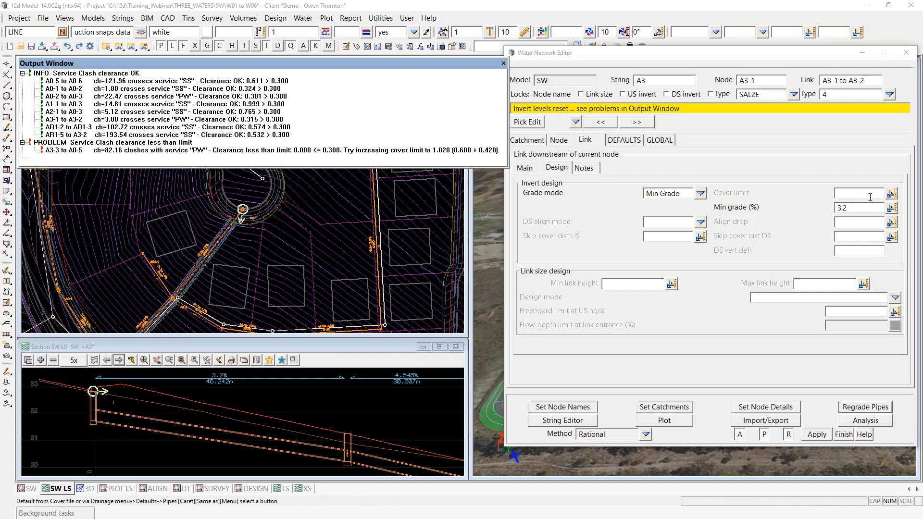
pyautogui.click(861, 209)
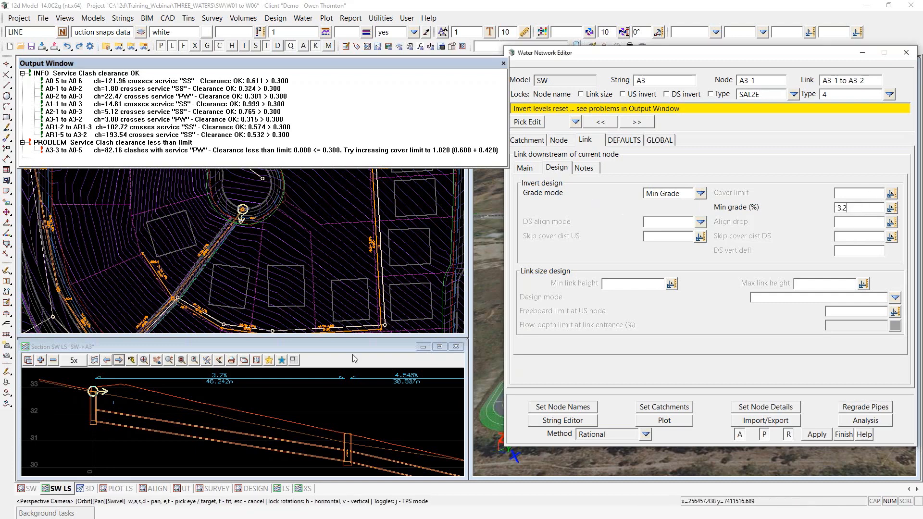
pyautogui.scroll(-2, 65, 404)
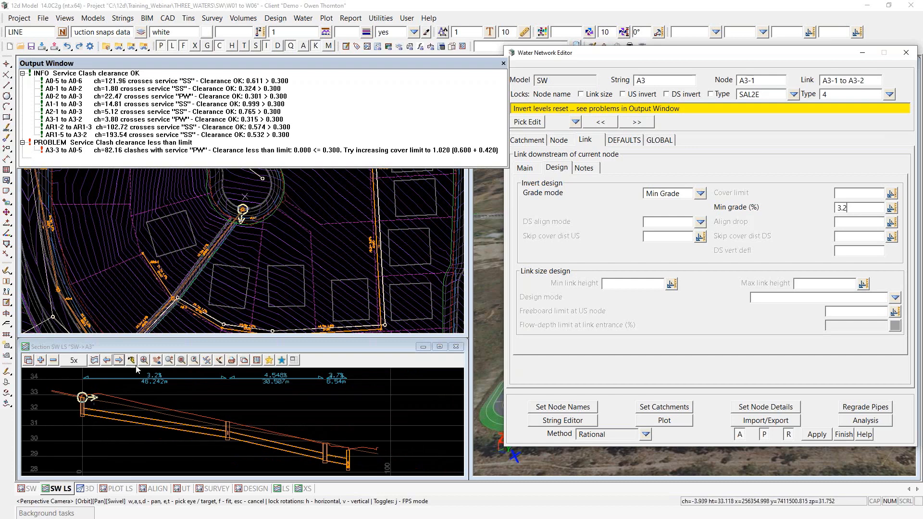
pyautogui.click(84, 151)
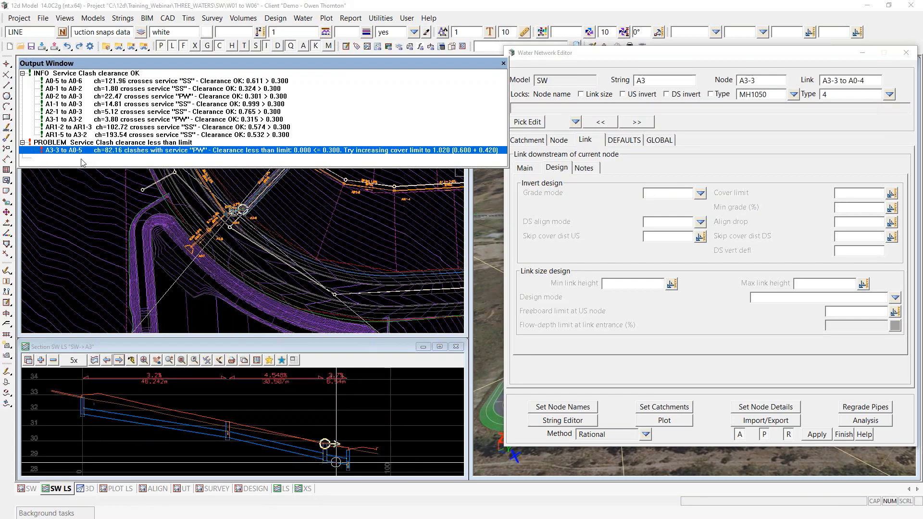
pyautogui.click(81, 159)
pyautogui.scroll(3, 299, 423)
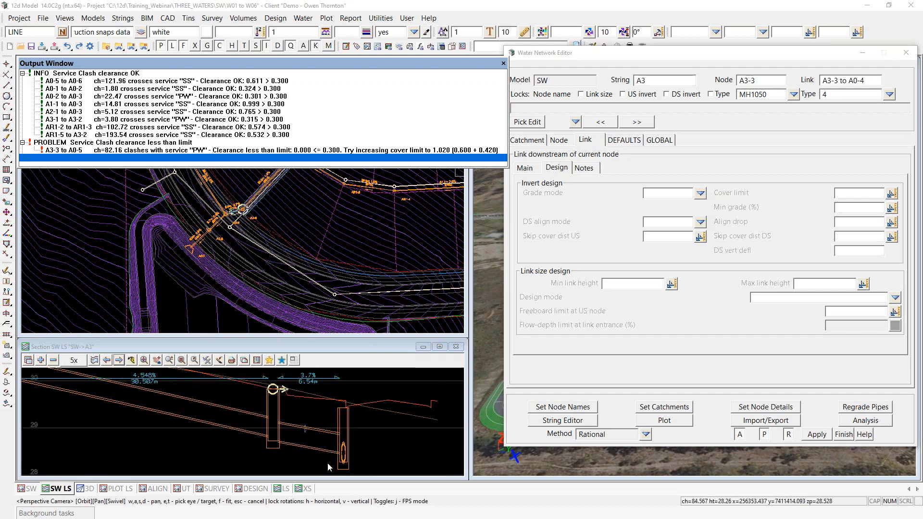
pyautogui.scroll(-2, 287, 461)
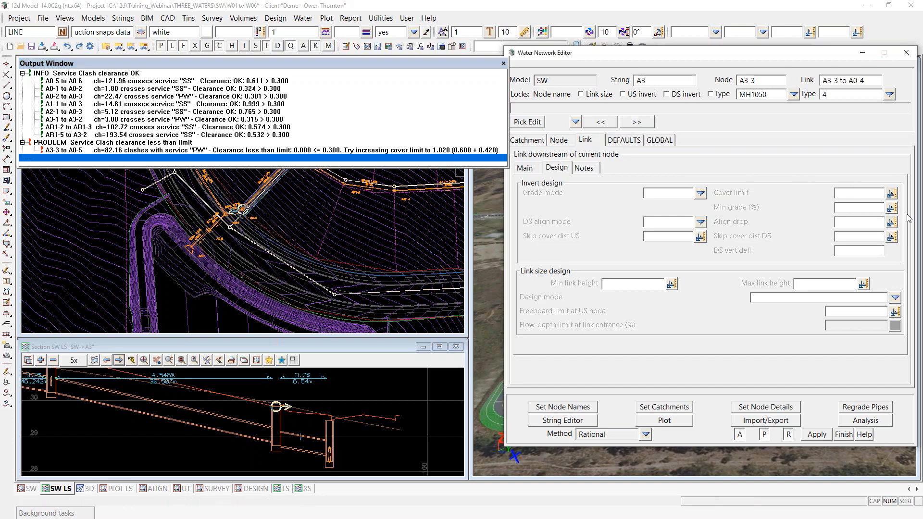
# Step: Enter a 1.03 cover limit and regrade the pipes so all clearances pass
pyautogui.write('1.03')
pyautogui.click(865, 407)
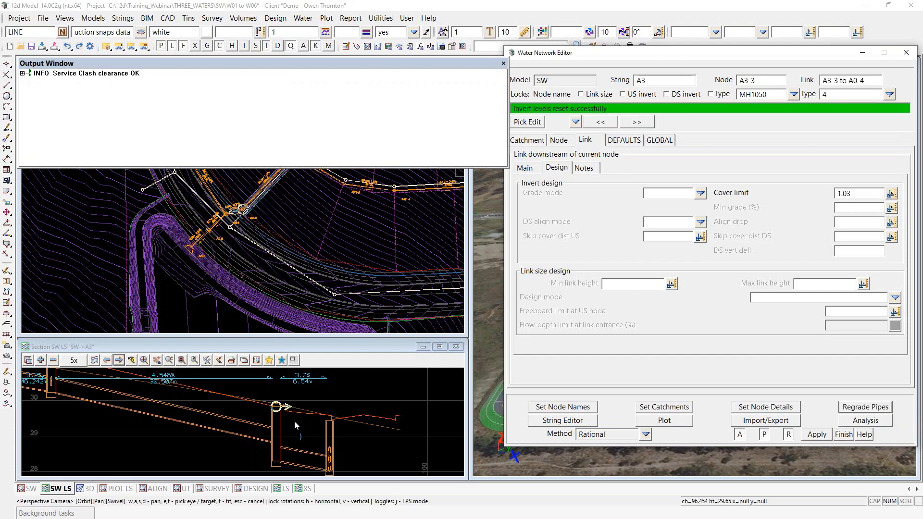
pyautogui.scroll(-2, 295, 421)
pyautogui.scroll(2, 306, 447)
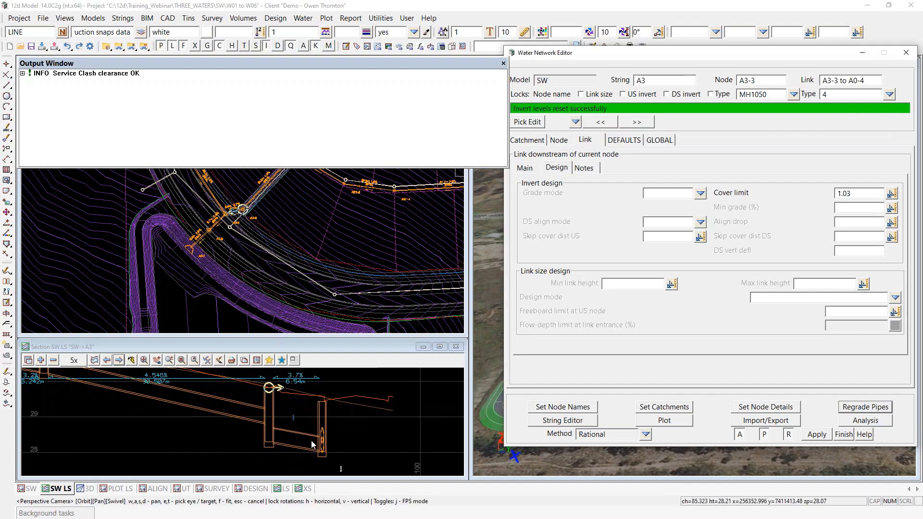
pyautogui.scroll(1, 267, 399)
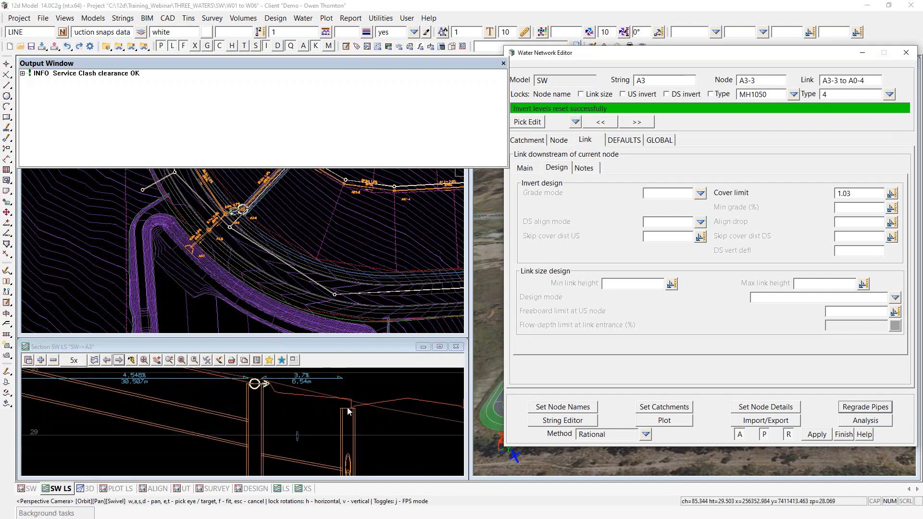
# Step: Set link A3-3 to A0-4 to Min Grade mode with no cover limit and regrade
pyautogui.scroll(-2, 303, 413)
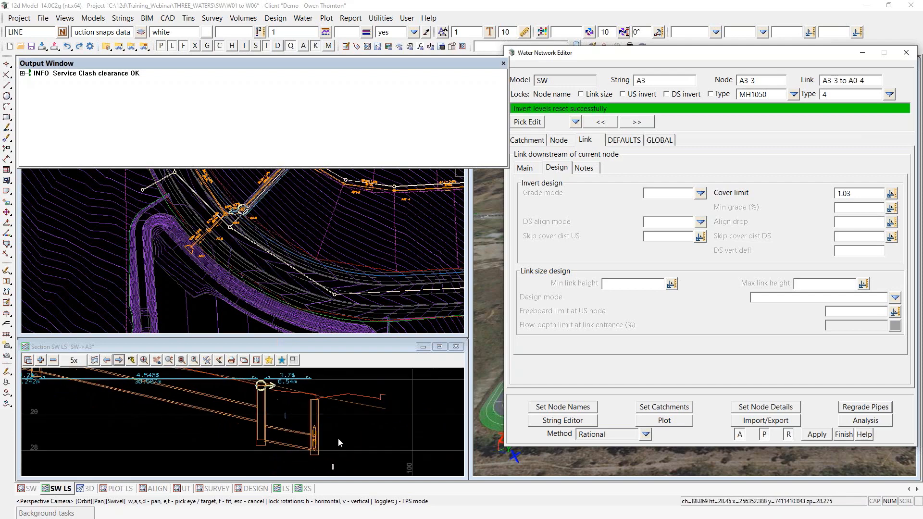
pyautogui.scroll(-2, 341, 453)
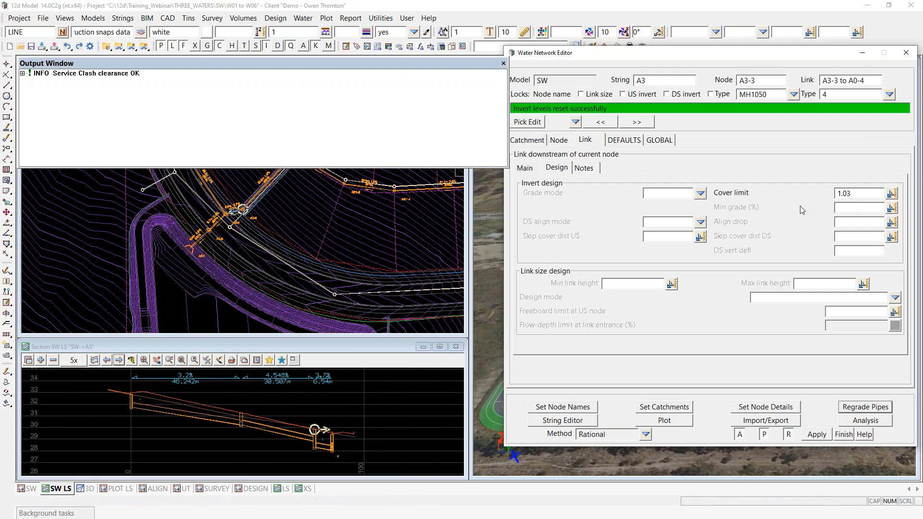
pyautogui.click(701, 193)
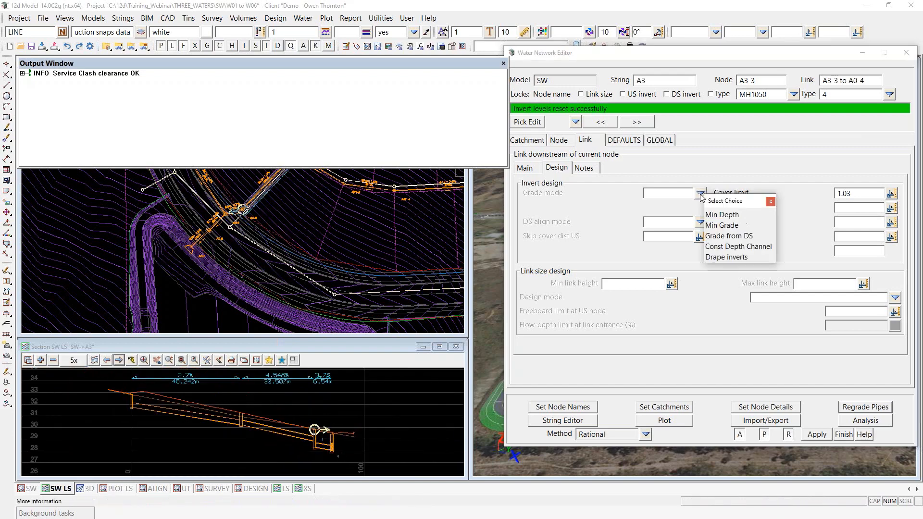
pyautogui.click(721, 225)
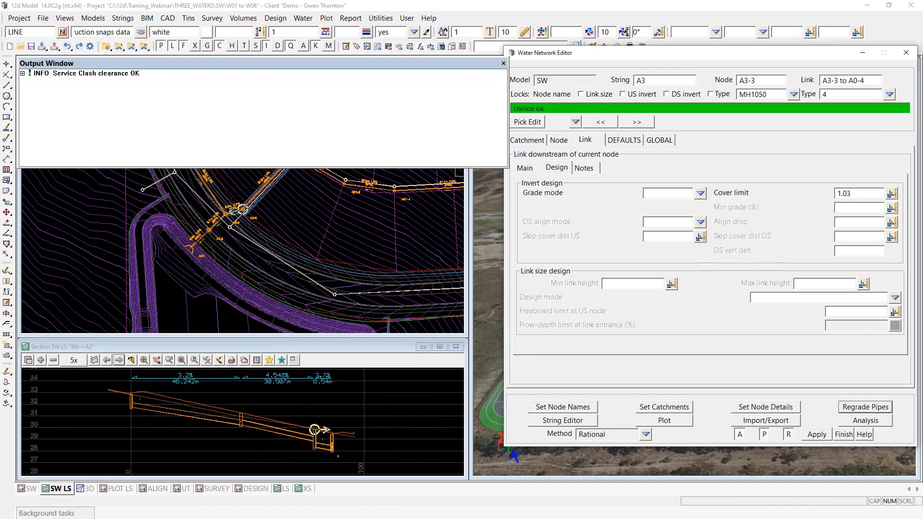
pyautogui.press('BackSpace')
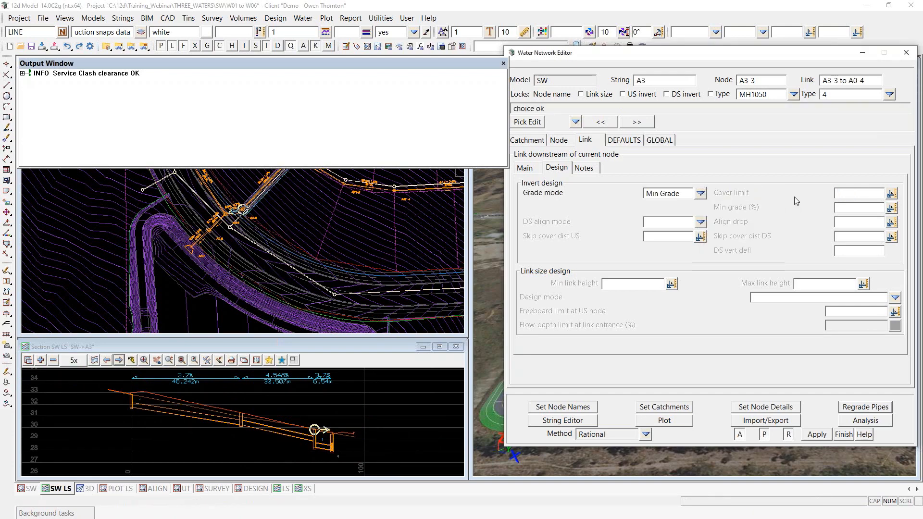
pyautogui.click(861, 407)
pyautogui.scroll(4, 346, 455)
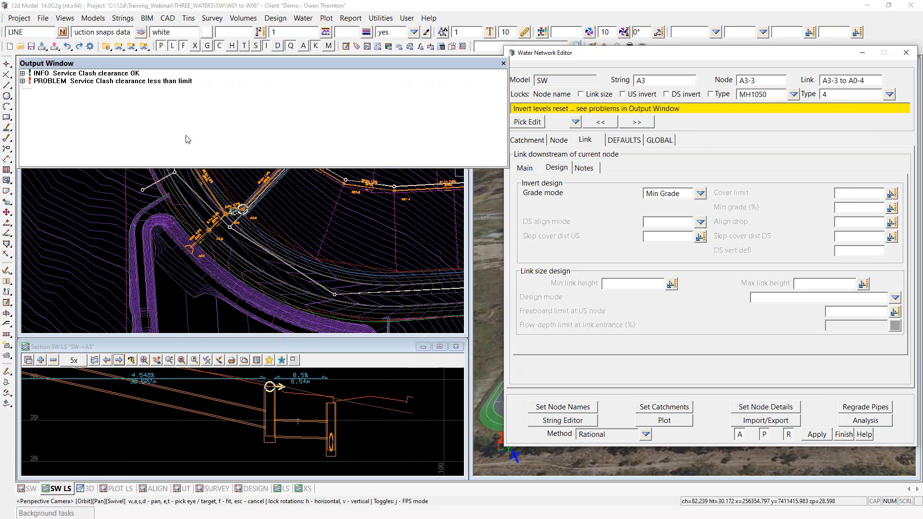
pyautogui.click(22, 82)
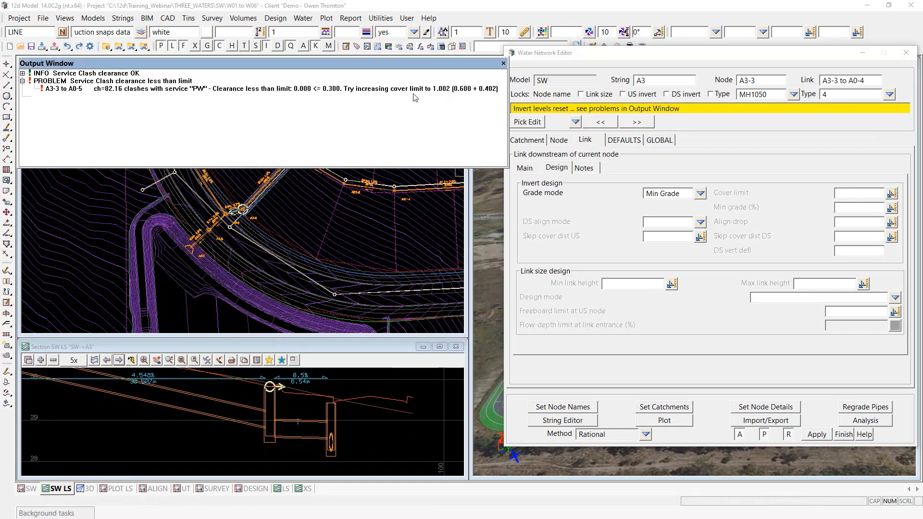
# Step: Enter a 1.01 cover limit and regrade the pipes again
pyautogui.click(848, 195)
pyautogui.write('1.01')
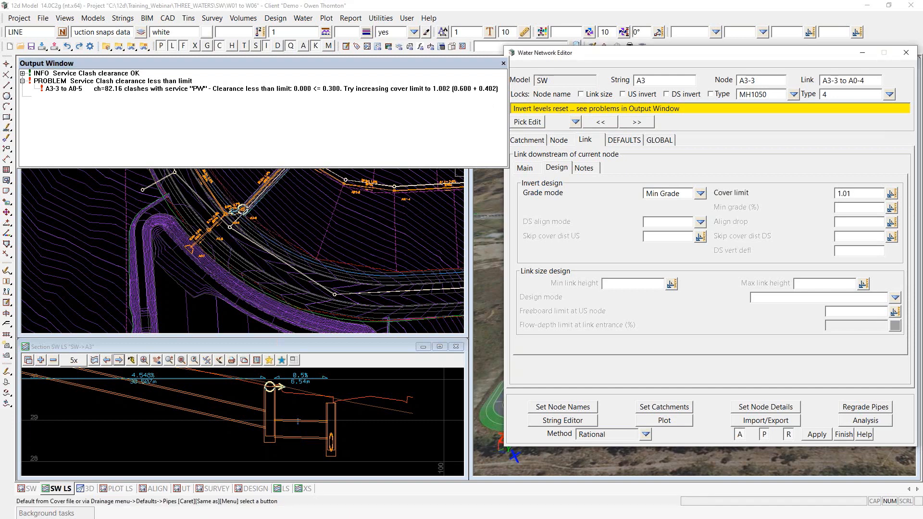
pyautogui.click(865, 407)
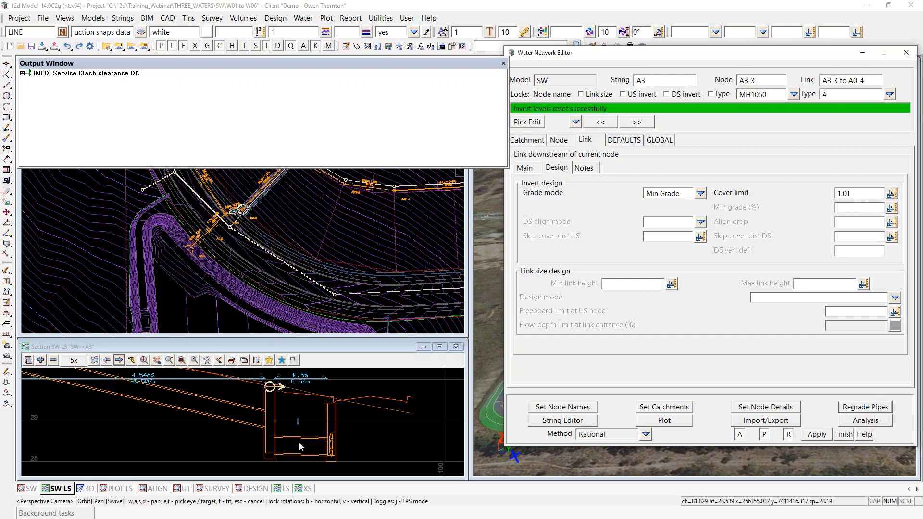
pyautogui.scroll(-2, 369, 444)
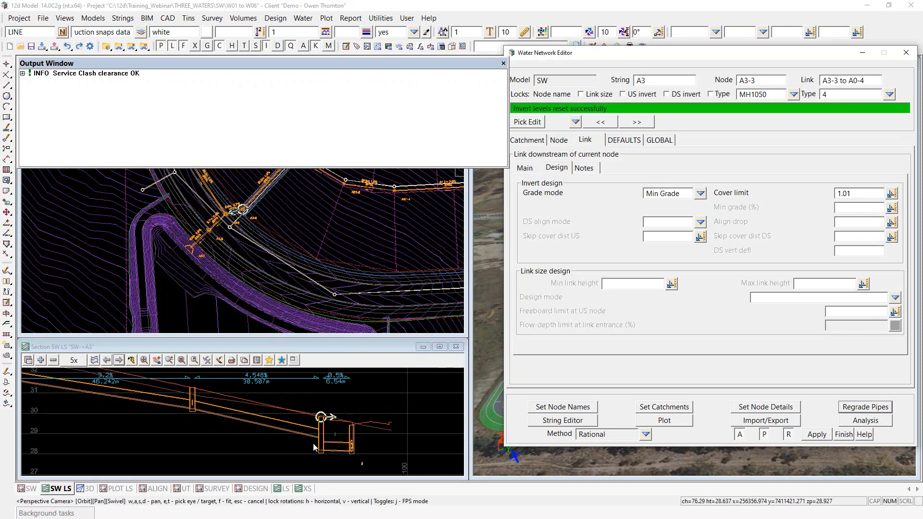
# Step: On link A3-2 to A3-3, regrade with DS align mode OL-OL Drop, then Min Drop < DS-Dia
pyautogui.click(605, 125)
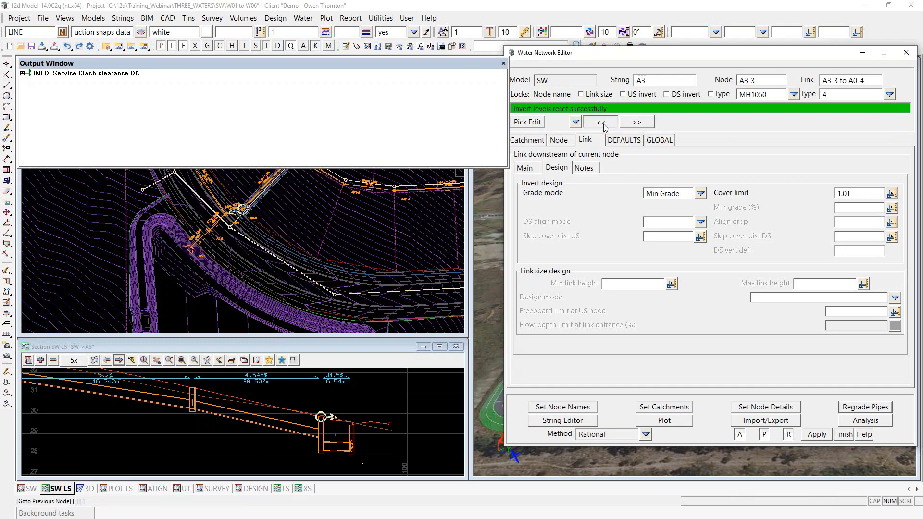
pyautogui.click(701, 222)
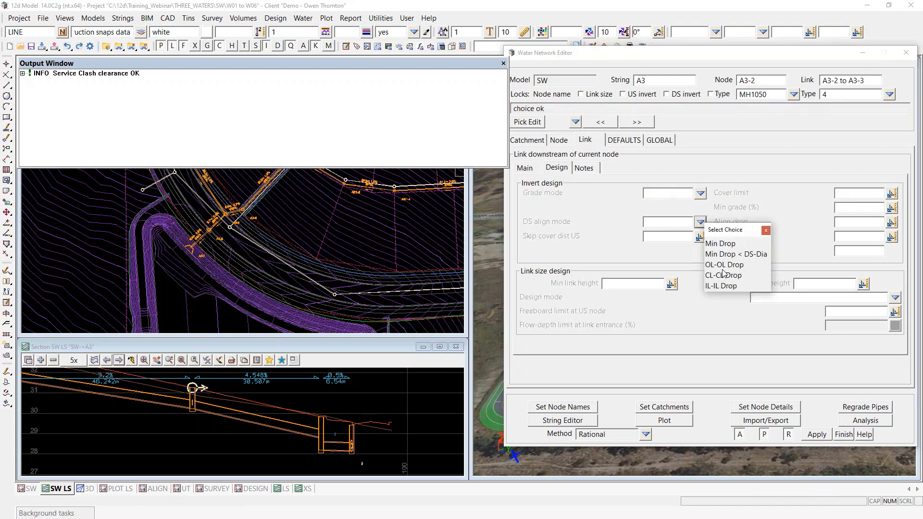
pyautogui.click(723, 265)
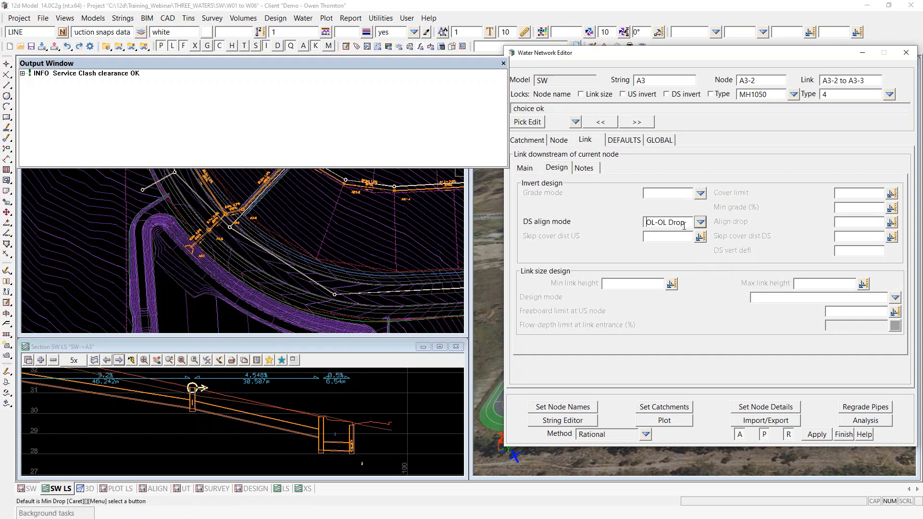
pyautogui.click(864, 409)
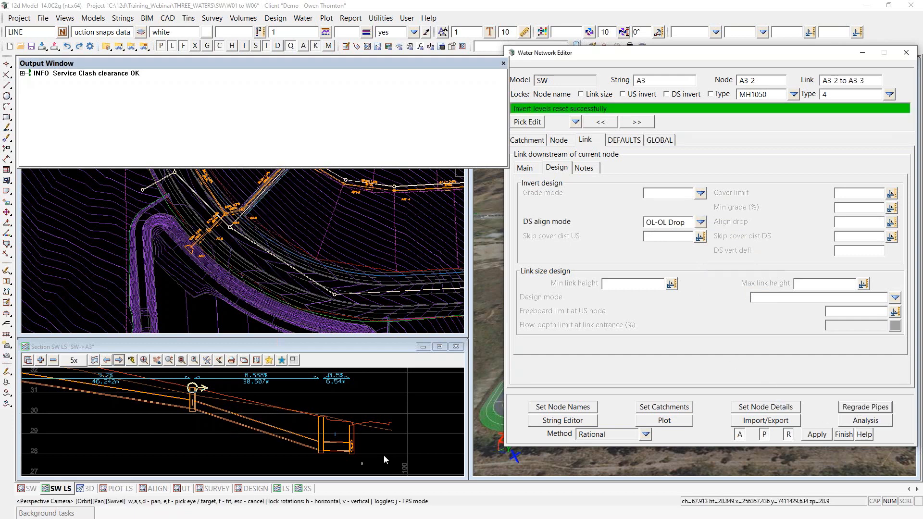
pyautogui.click(700, 223)
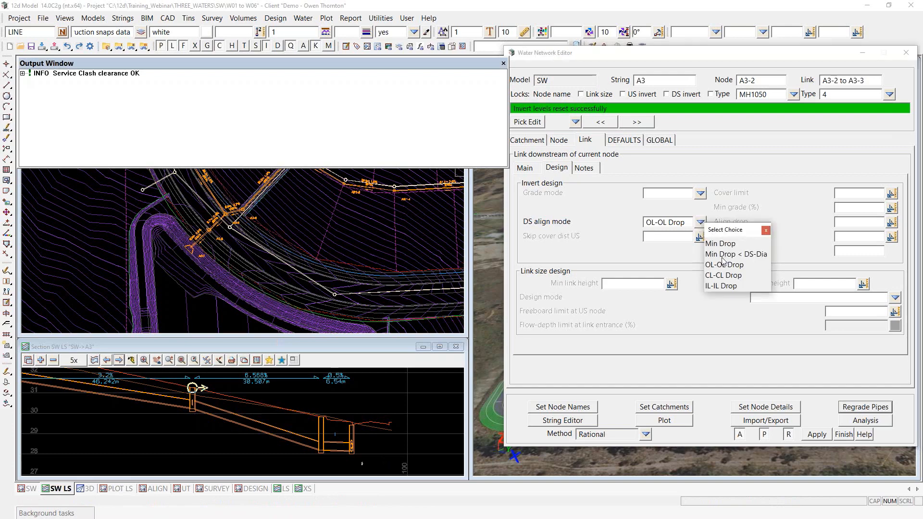
pyautogui.click(748, 254)
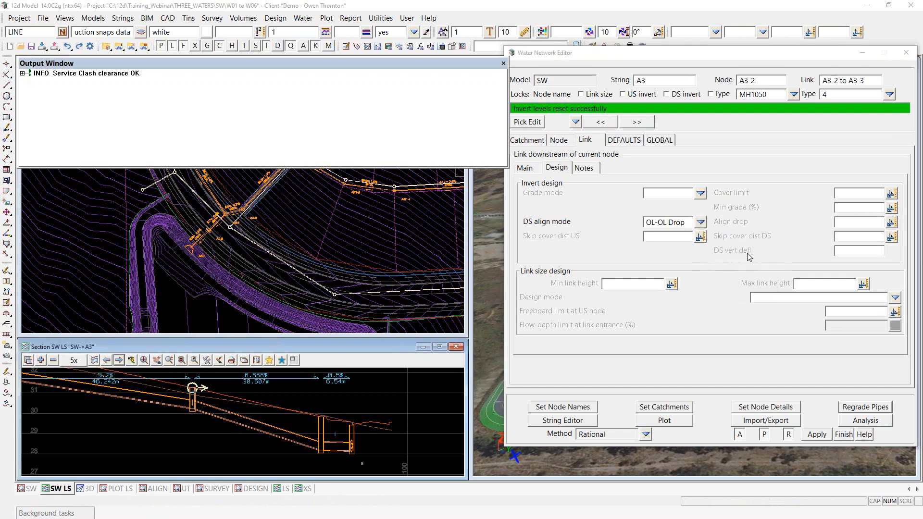
pyautogui.click(858, 407)
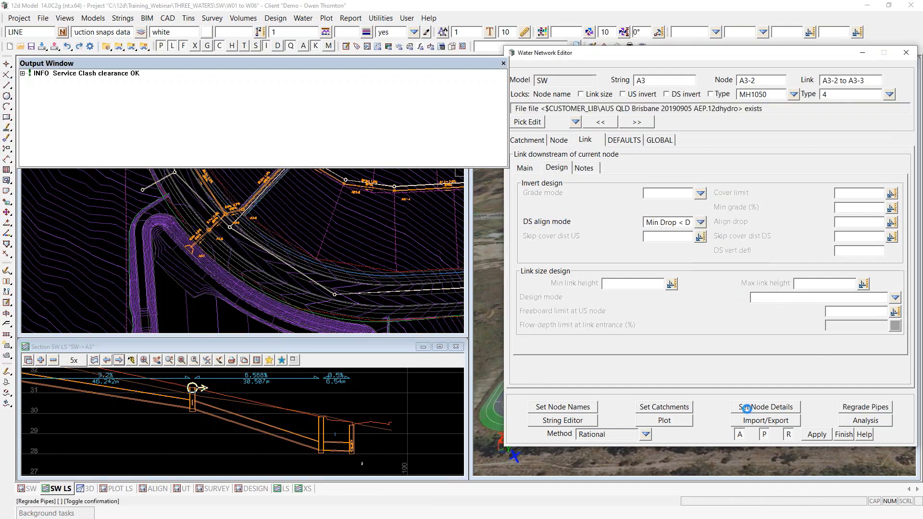
# Step: Clear the DS align mode and regrade, bringing the link to 4.548%
pyautogui.scroll(2, 320, 444)
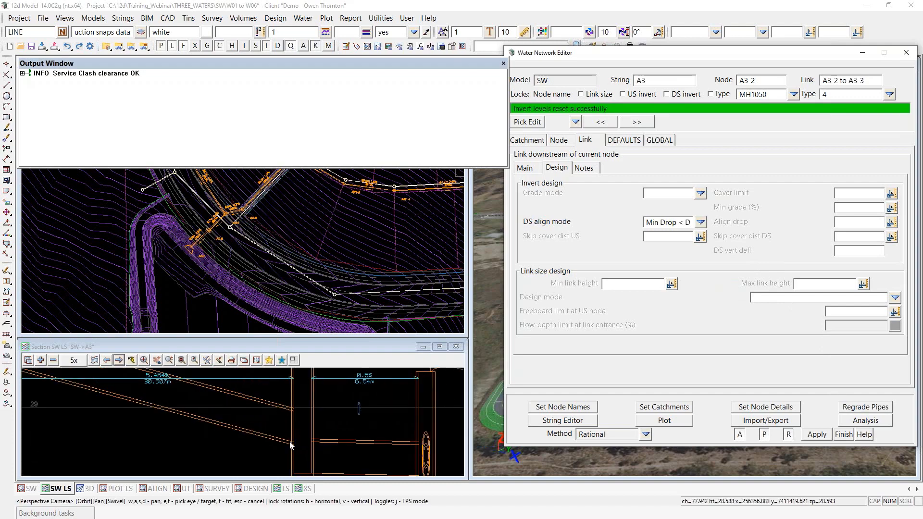
pyautogui.scroll(-2, 290, 445)
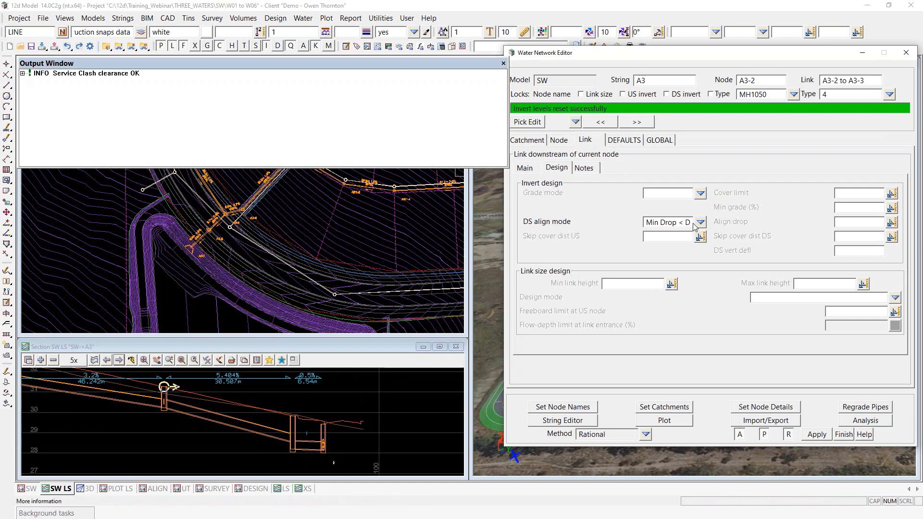
pyautogui.doubleClick(650, 225)
pyautogui.press('BackSpace')
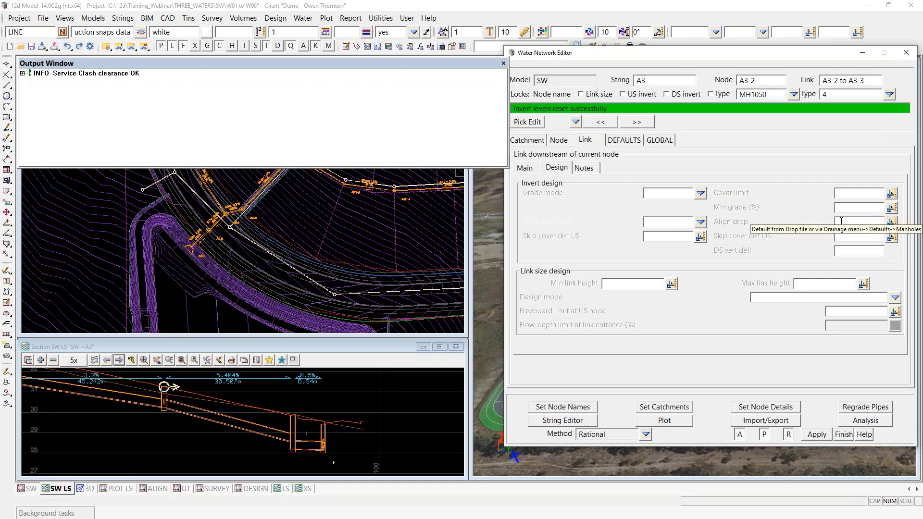
pyautogui.click(865, 406)
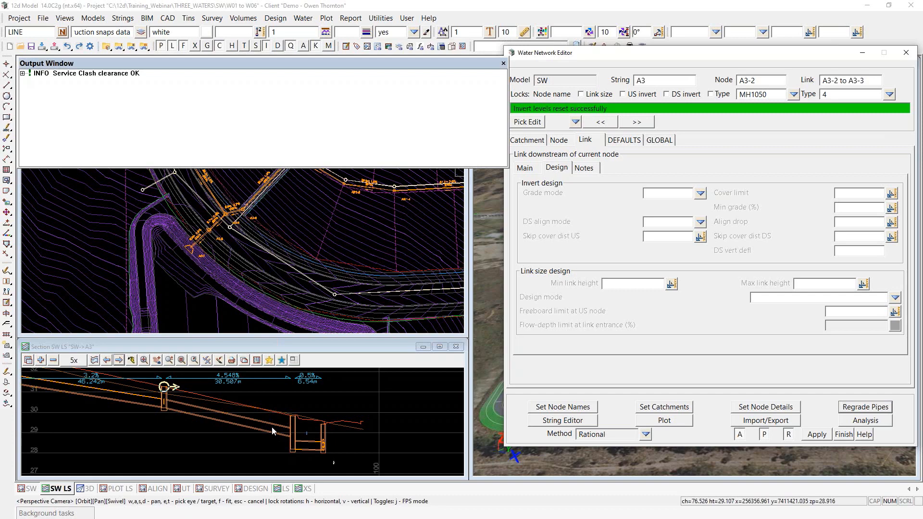
pyautogui.scroll(-1, 298, 462)
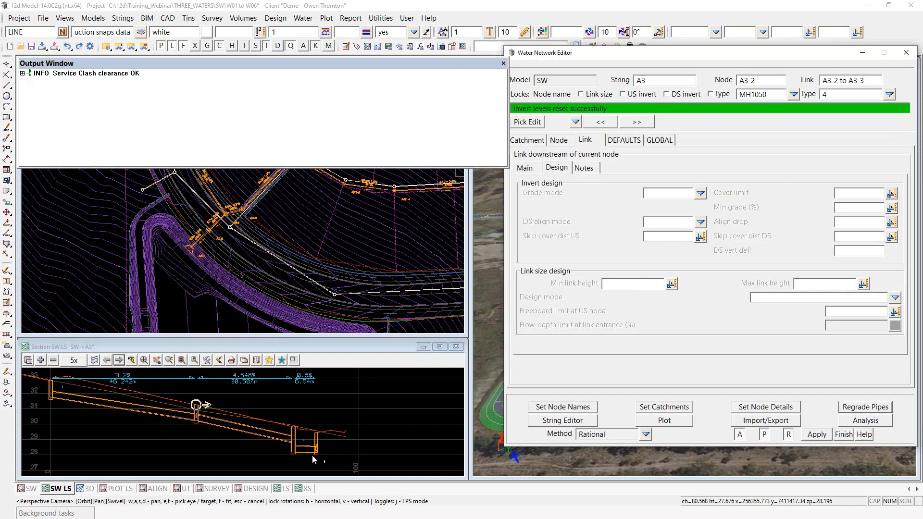
pyautogui.click(659, 140)
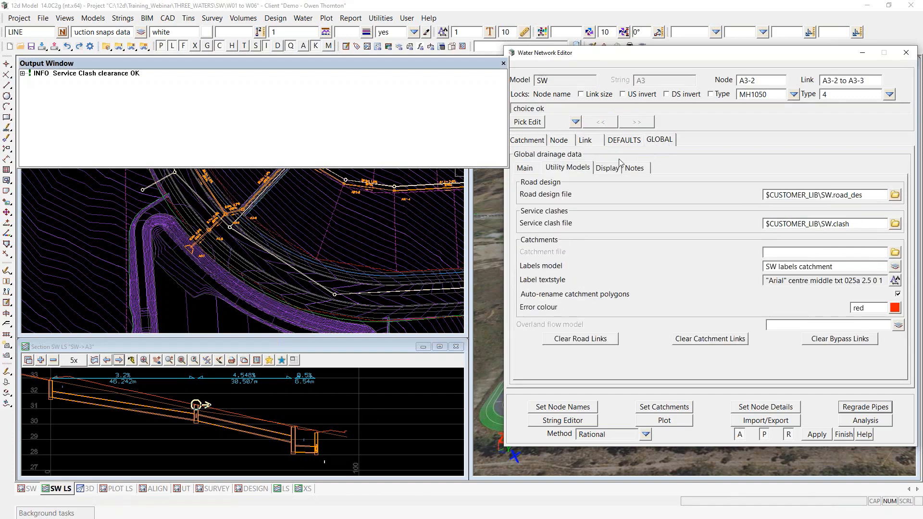
# Step: Show the Main global drainage settings and zoom the views onto the pipes around node A3-2
pyautogui.click(529, 169)
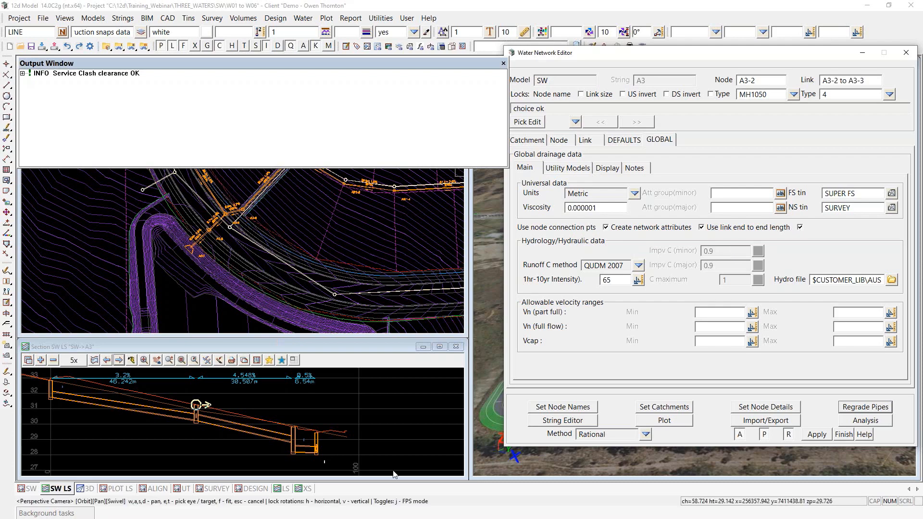
pyautogui.scroll(-1, 383, 462)
pyautogui.scroll(1, 262, 450)
pyautogui.scroll(-1, 262, 448)
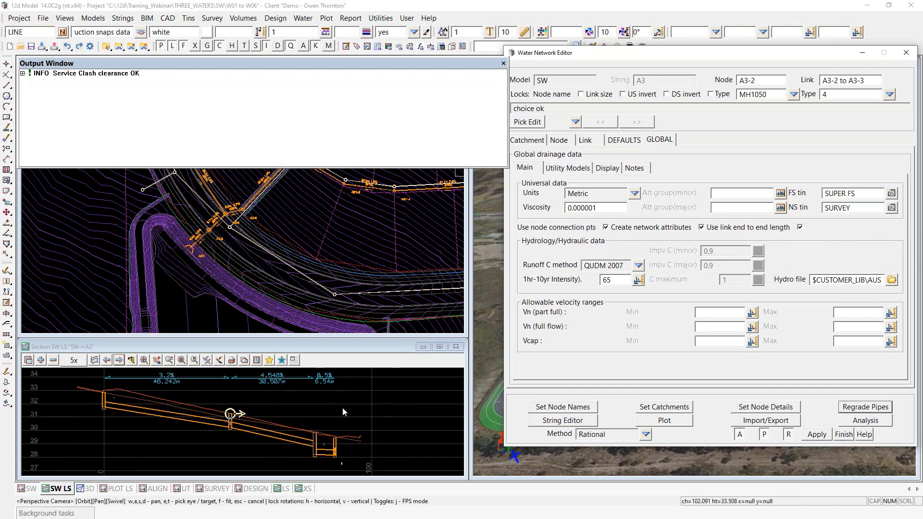
pyautogui.scroll(1, 120, 381)
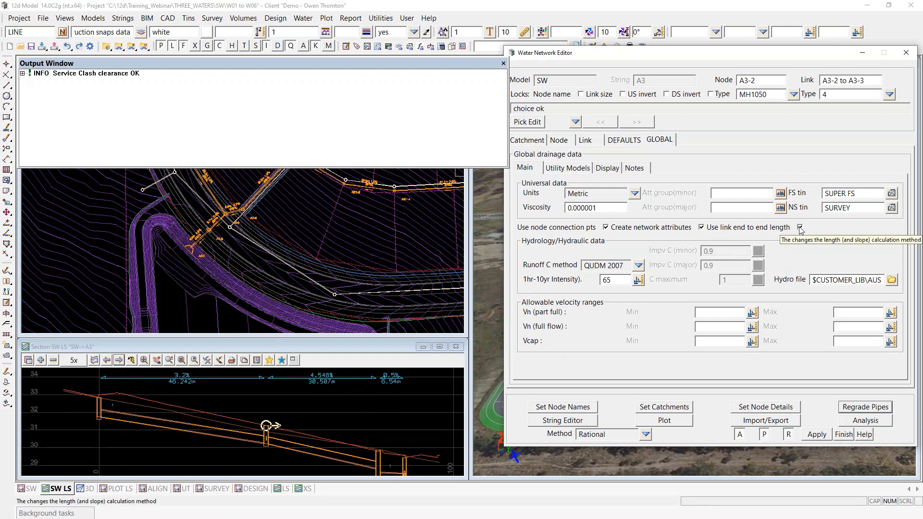
pyautogui.scroll(-3, 134, 283)
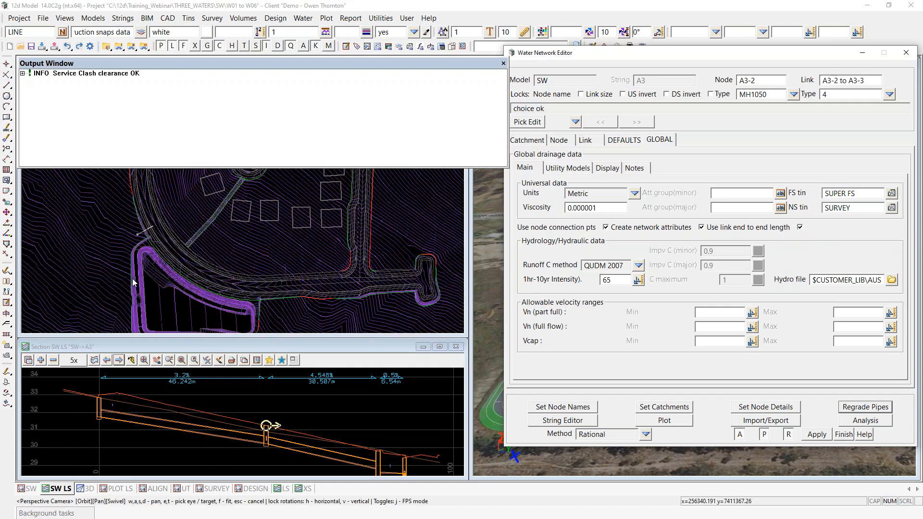
pyautogui.scroll(4, 169, 269)
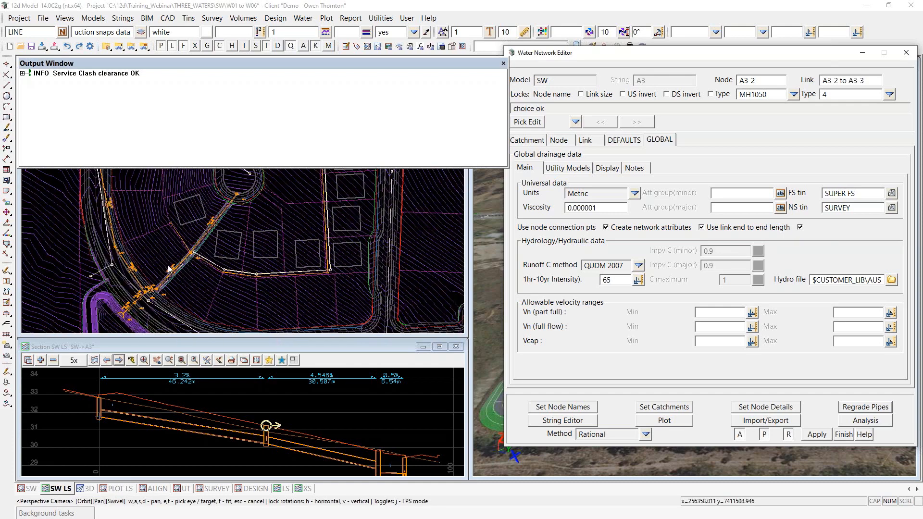
pyautogui.scroll(1, 162, 283)
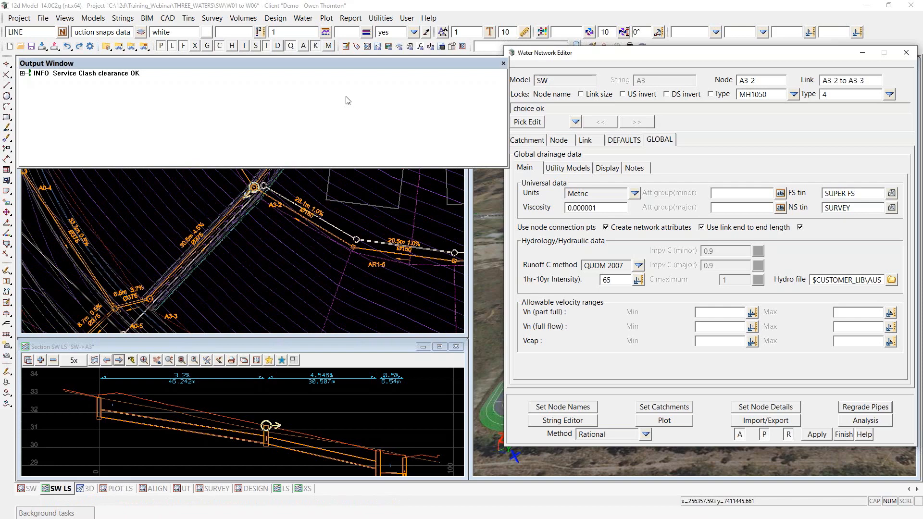
pyautogui.rightClick(422, 96)
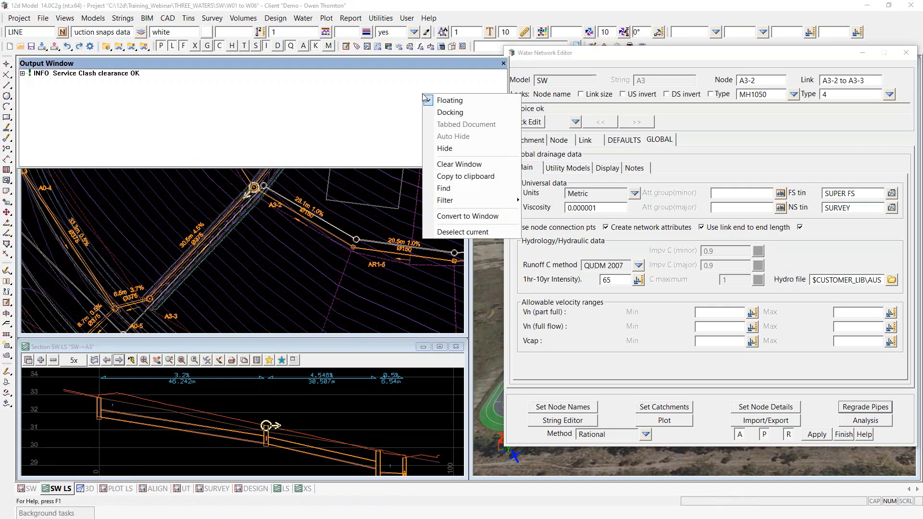
# Step: Dock the Output Window with auto-hide at the bottom and zoom the plan around node A3-2
pyautogui.click(448, 115)
pyautogui.rightClick(374, 347)
pyautogui.click(410, 389)
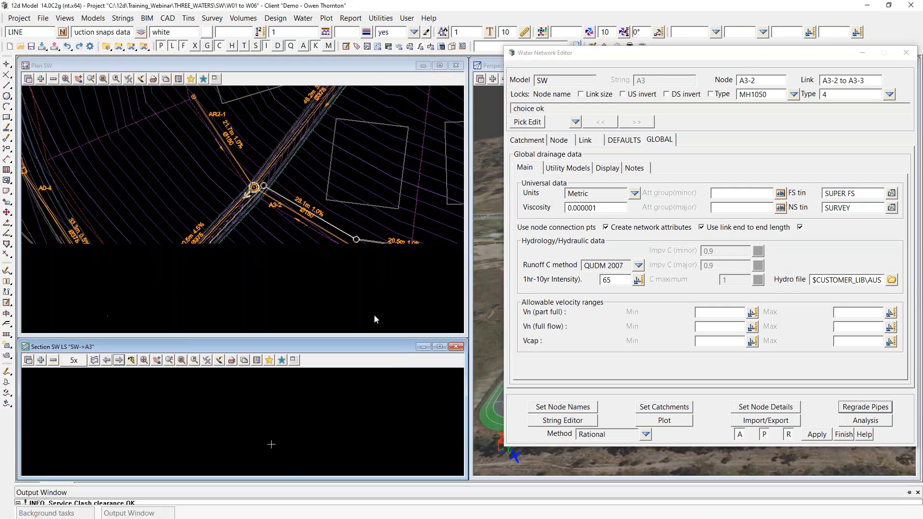
pyautogui.scroll(1, 86, 334)
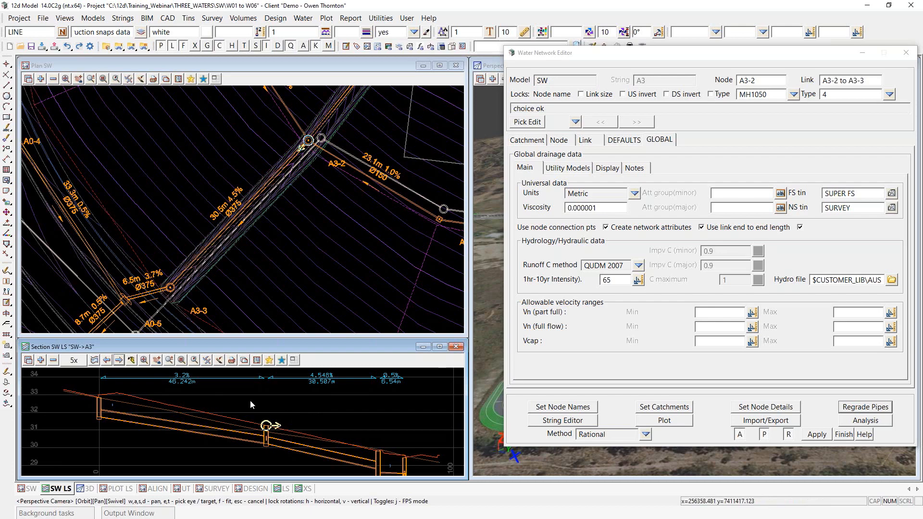
pyautogui.scroll(-1, 223, 376)
pyautogui.scroll(2, 401, 464)
pyautogui.scroll(-3, 261, 455)
pyautogui.scroll(1, 297, 442)
pyautogui.scroll(3, 275, 462)
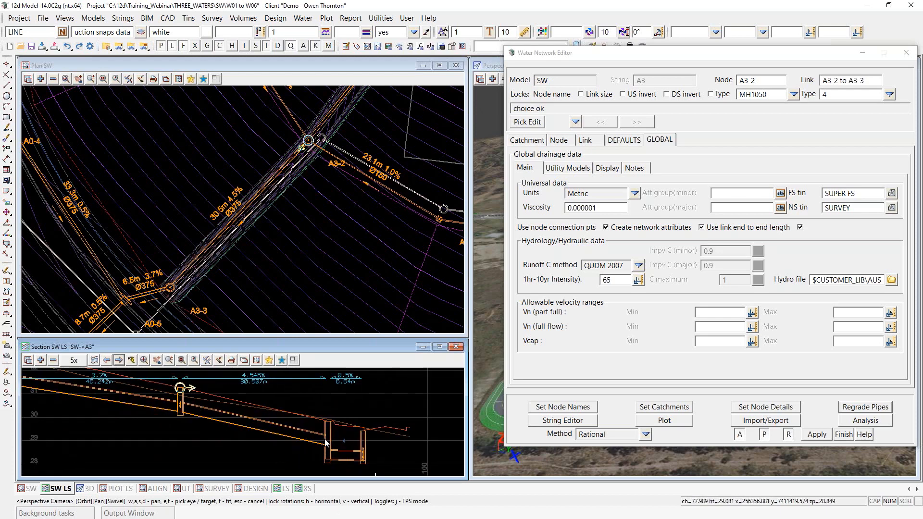
# Step: Toggle Use link end to end length off and on, reapply node details, and regrade to 3.2%, 4.548%, 0.5%
pyautogui.click(800, 228)
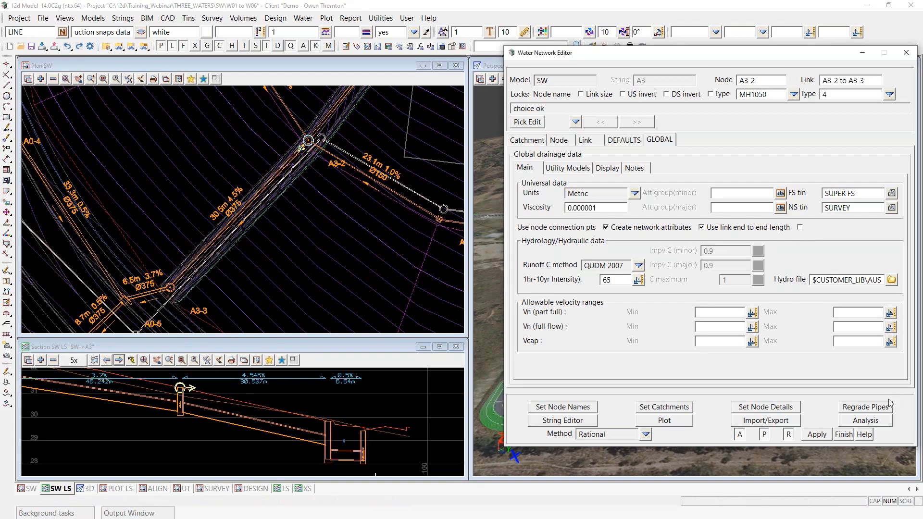
pyautogui.click(813, 436)
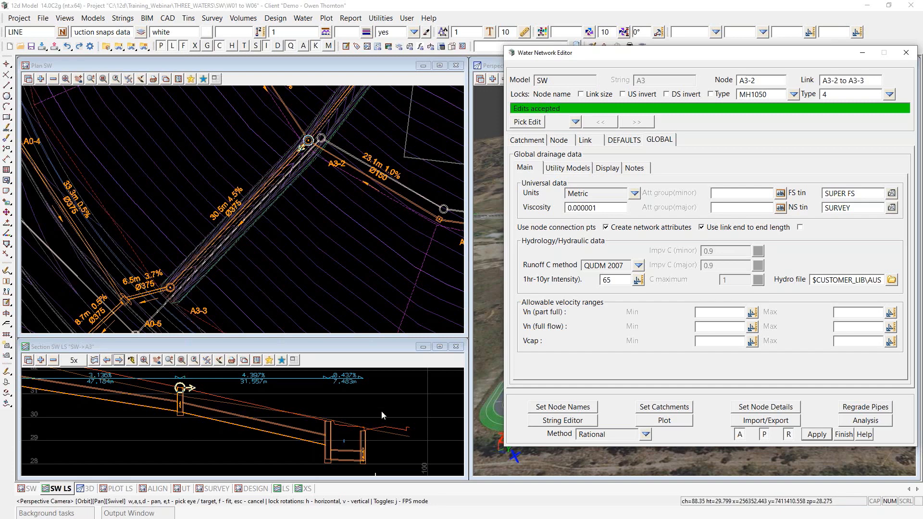
pyautogui.click(800, 227)
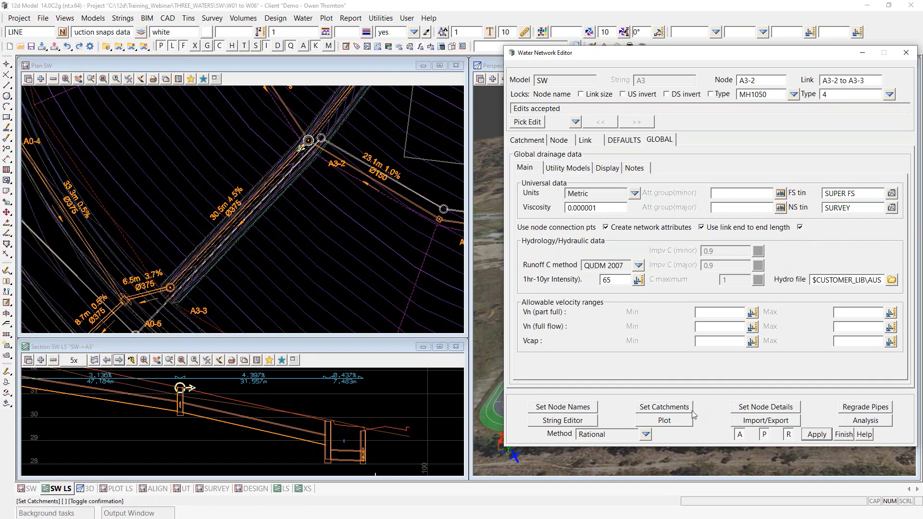
pyautogui.click(785, 409)
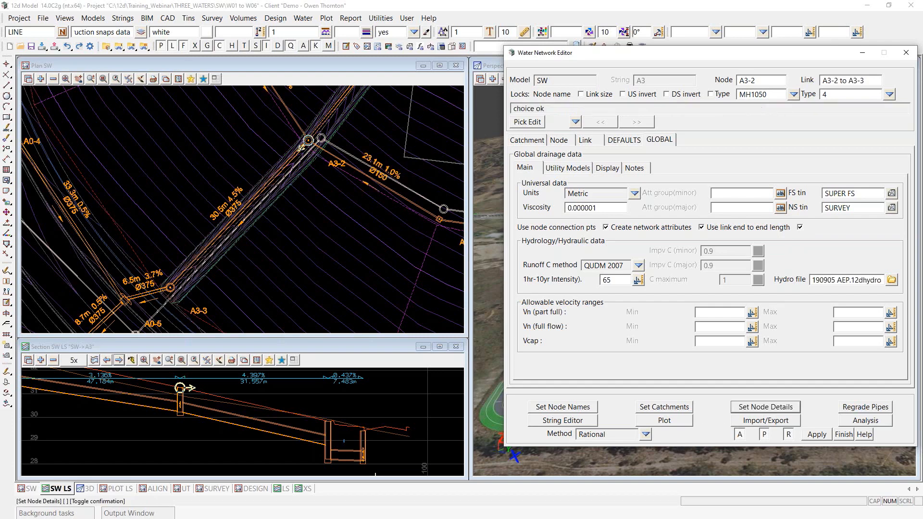
pyautogui.click(866, 407)
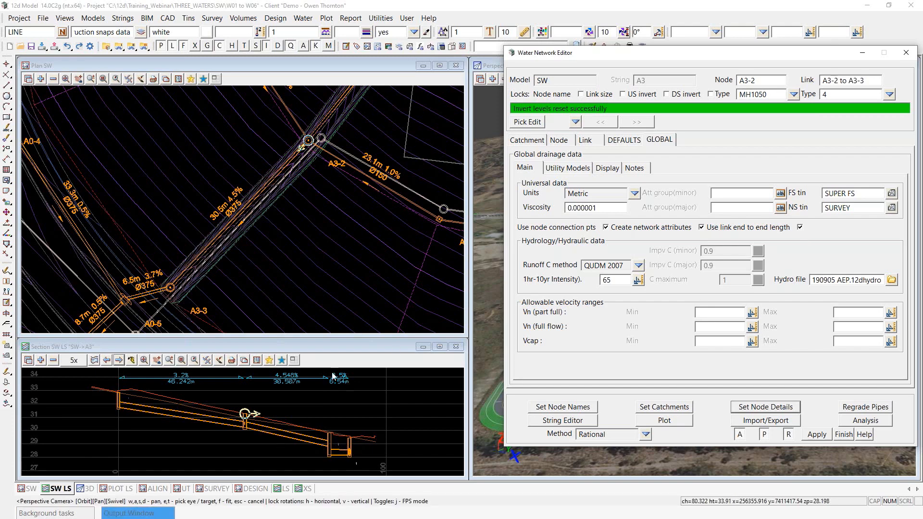
pyautogui.scroll(2, 342, 385)
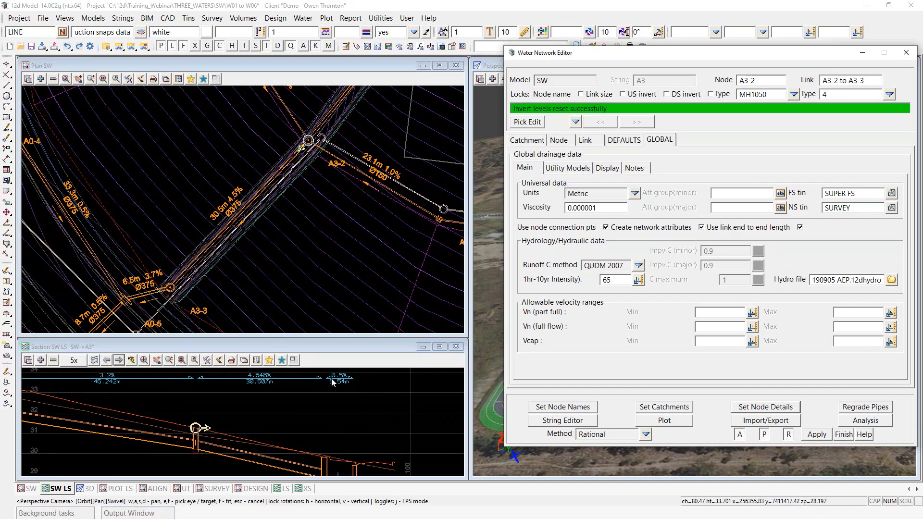
pyautogui.scroll(-2, 330, 419)
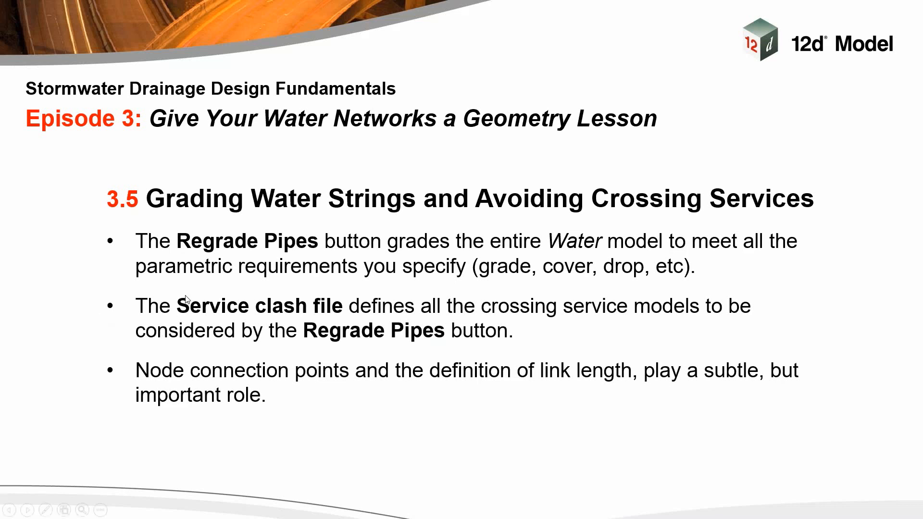
# Step: Advance the PowerPoint deck to slide 3.6, Notes on Culverts and Channels
pyautogui.click(70, 295)
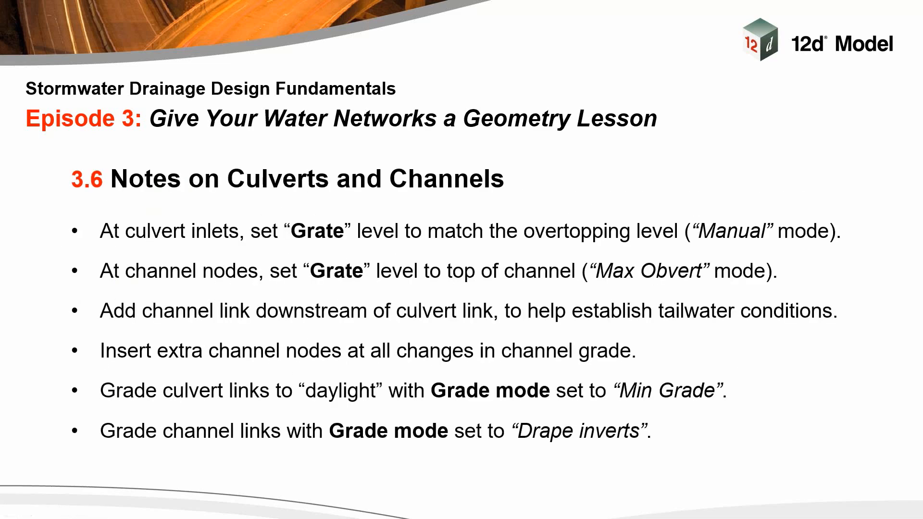
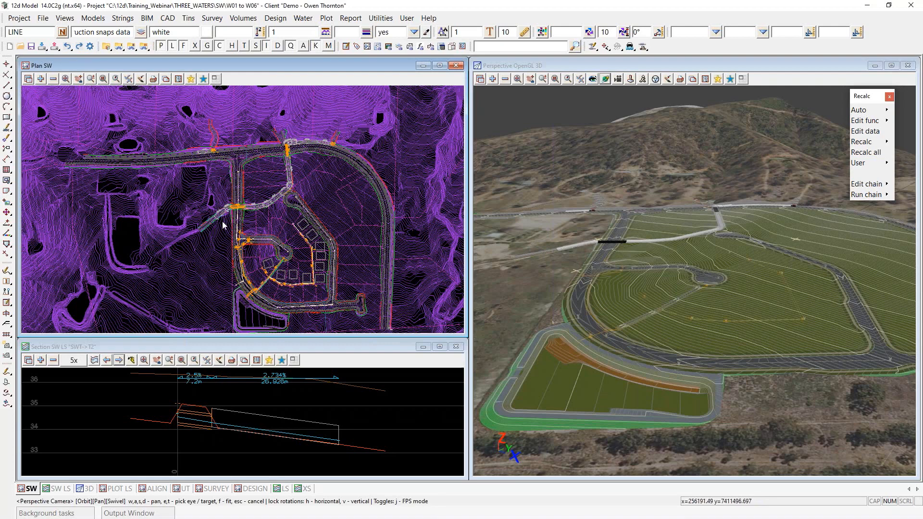
# Step: Zoom the plan in on pits A0-5, A0-6 and A0-7 with their Ø375 pipes beside the road curve
pyautogui.scroll(5, 289, 315)
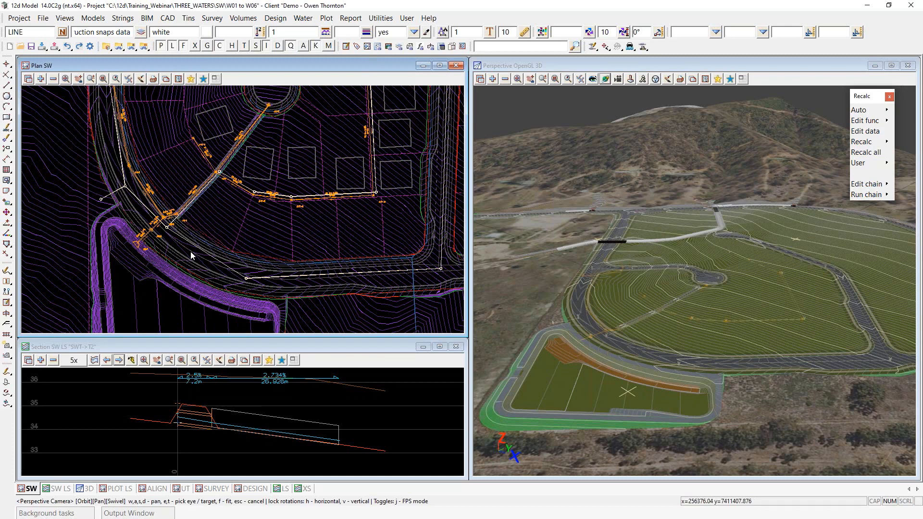
pyautogui.click(763, 78)
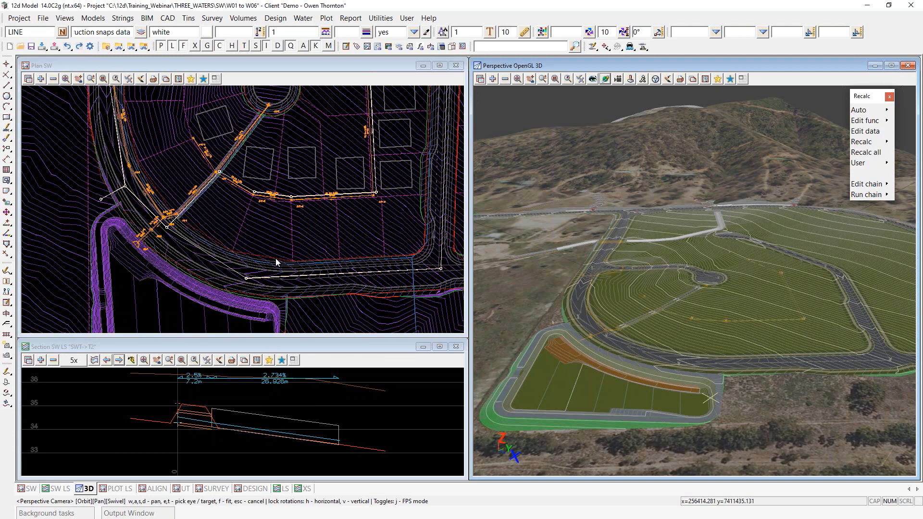
pyautogui.scroll(6, 267, 263)
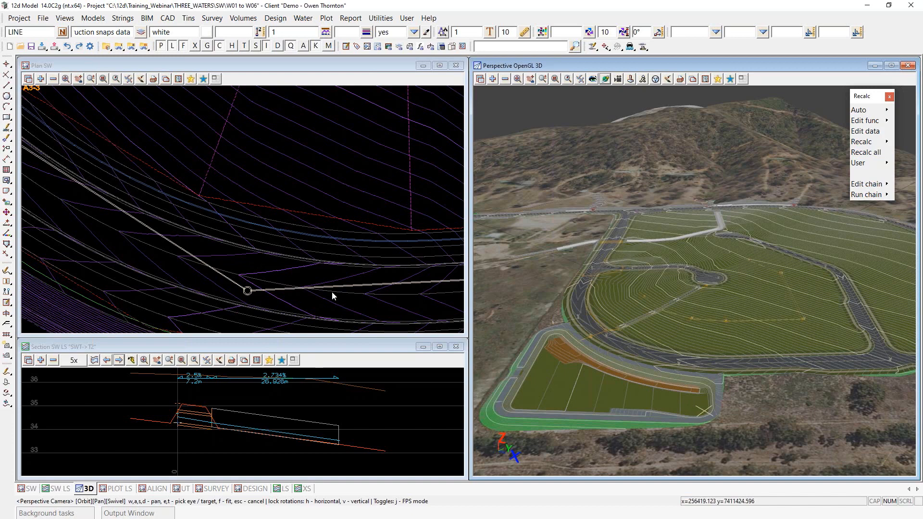
pyautogui.scroll(-3, 331, 292)
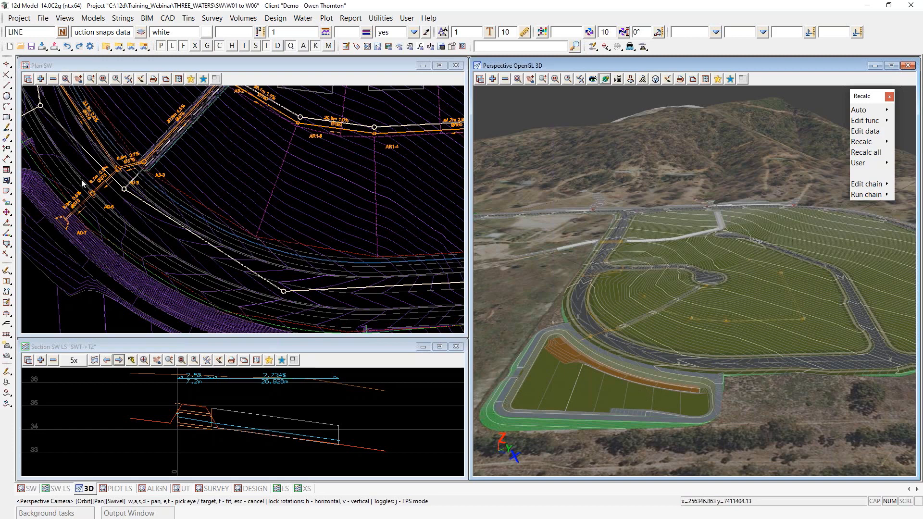
pyautogui.scroll(2, 82, 182)
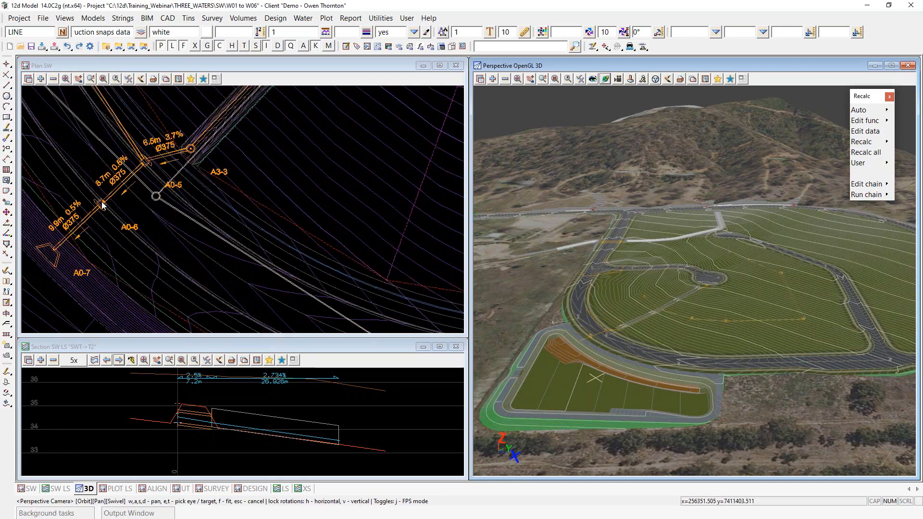
pyautogui.scroll(2, 102, 205)
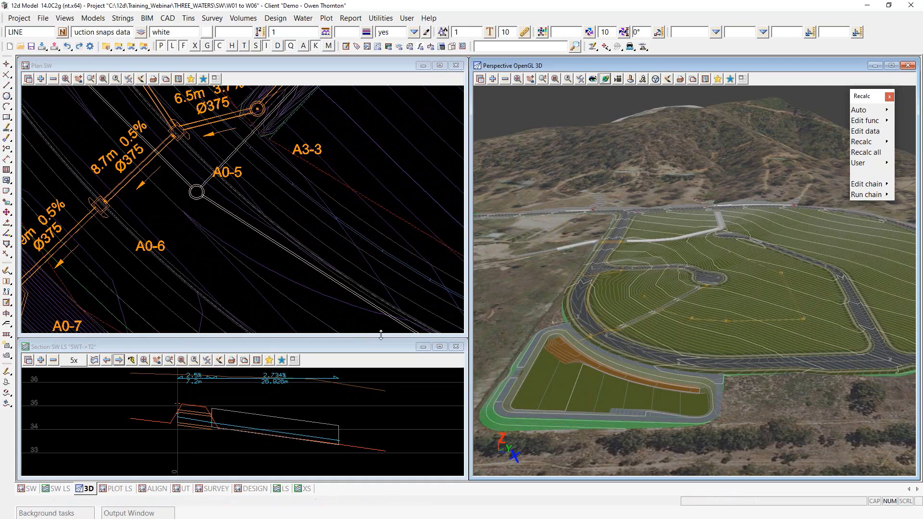
pyautogui.scroll(-2, 358, 286)
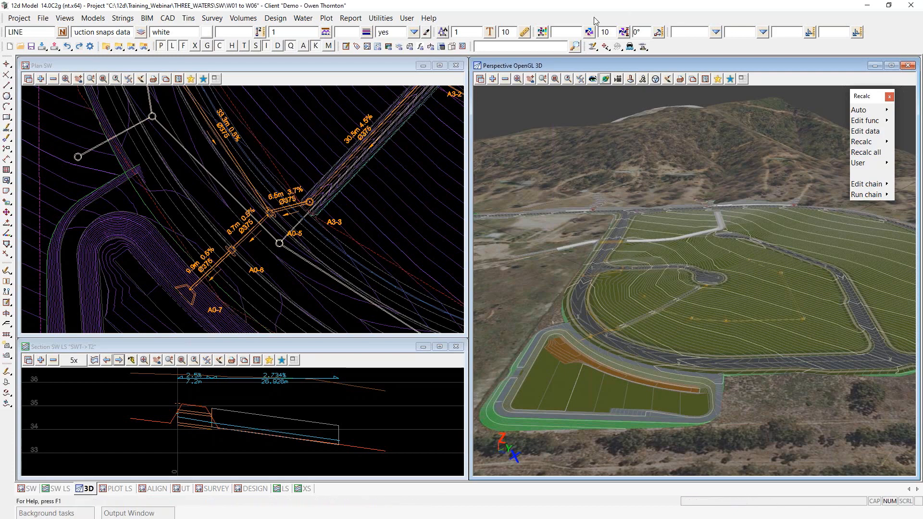
# Step: Load stormwater string A0 into the Water Network Editor
pyautogui.click(595, 50)
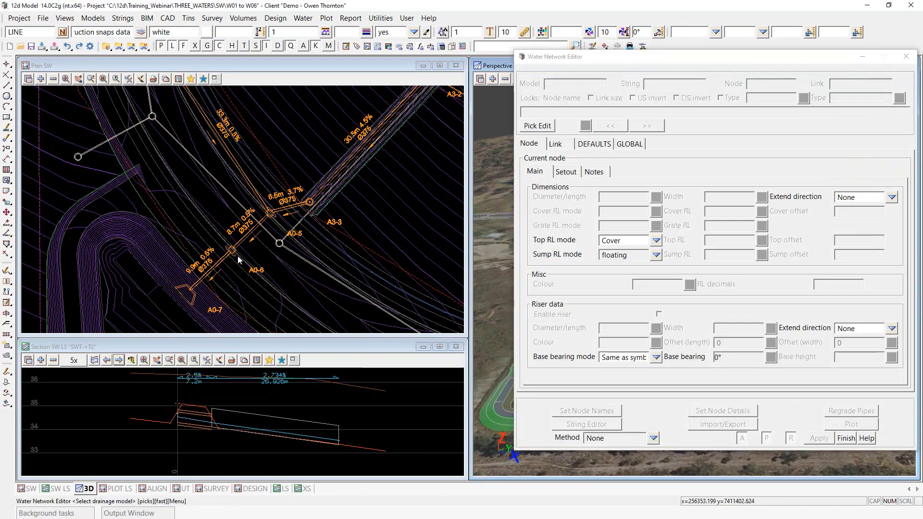
pyautogui.click(272, 218)
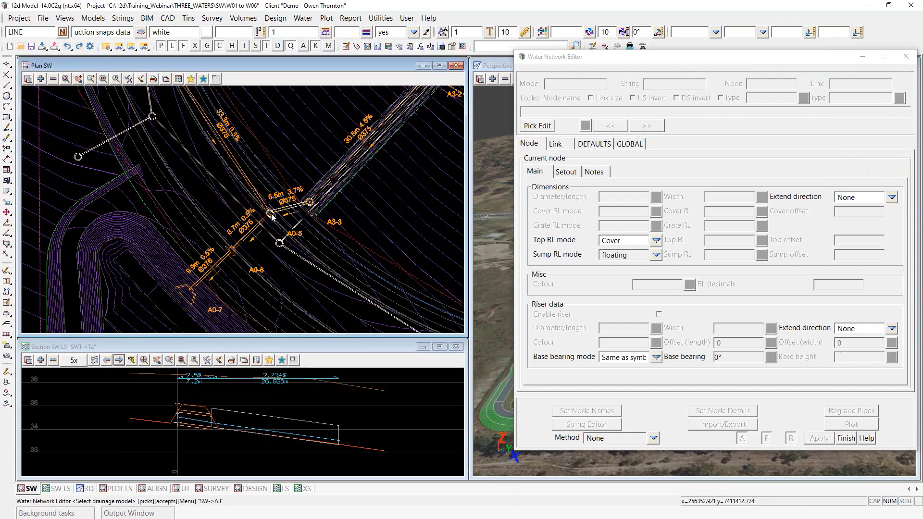
pyautogui.middleClick(271, 215)
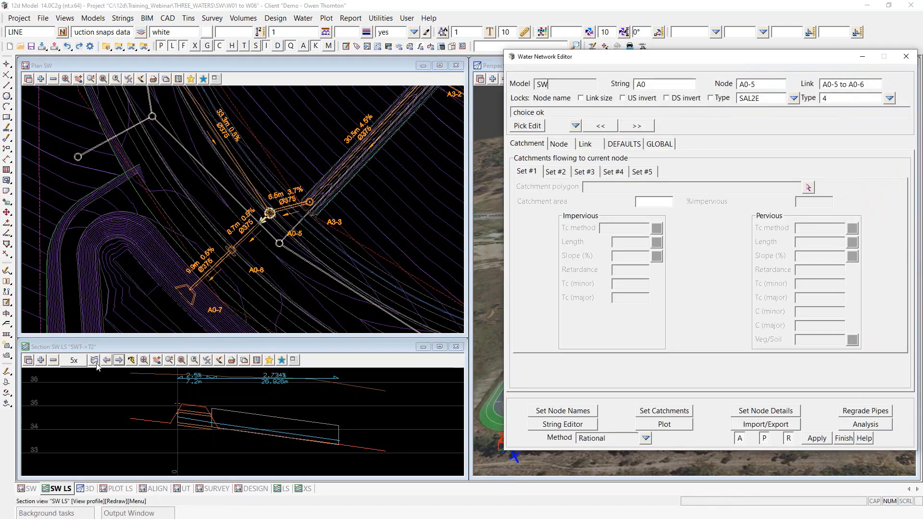
# Step: Profile string A0 in the section, regrade its pipes, and check that all clash clearances report OK
pyautogui.click(95, 360)
pyautogui.click(245, 238)
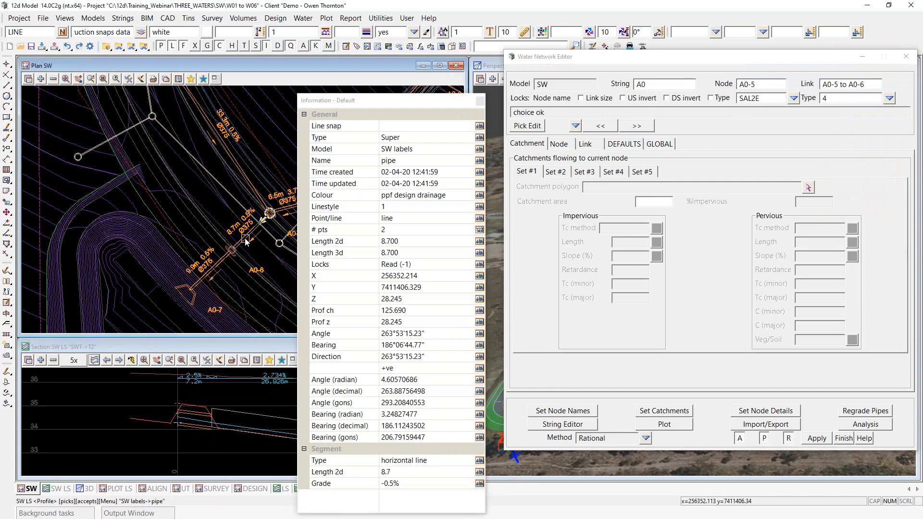
pyautogui.click(245, 238)
pyautogui.middleClick(246, 239)
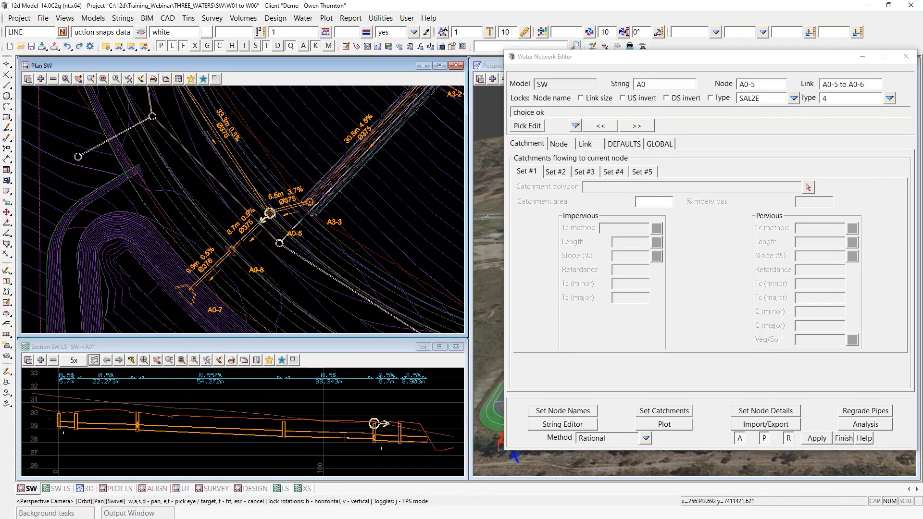
pyautogui.click(864, 412)
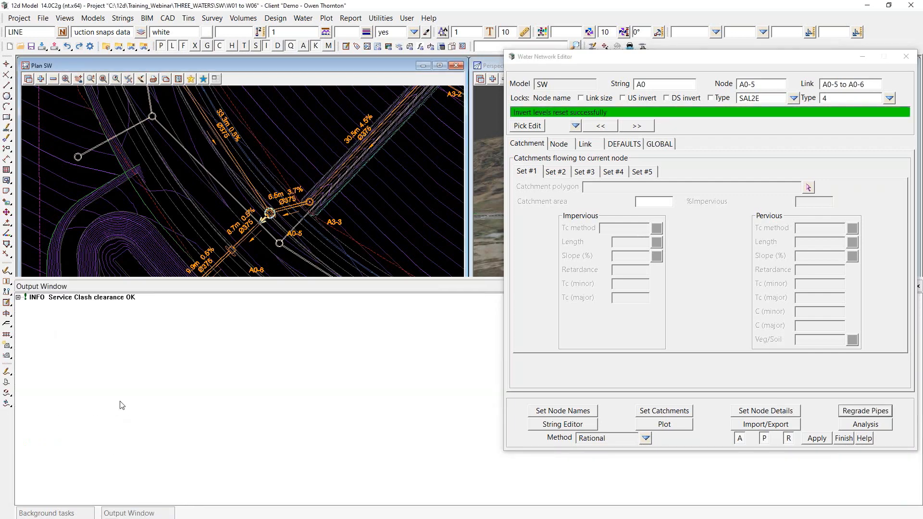
pyautogui.click(18, 297)
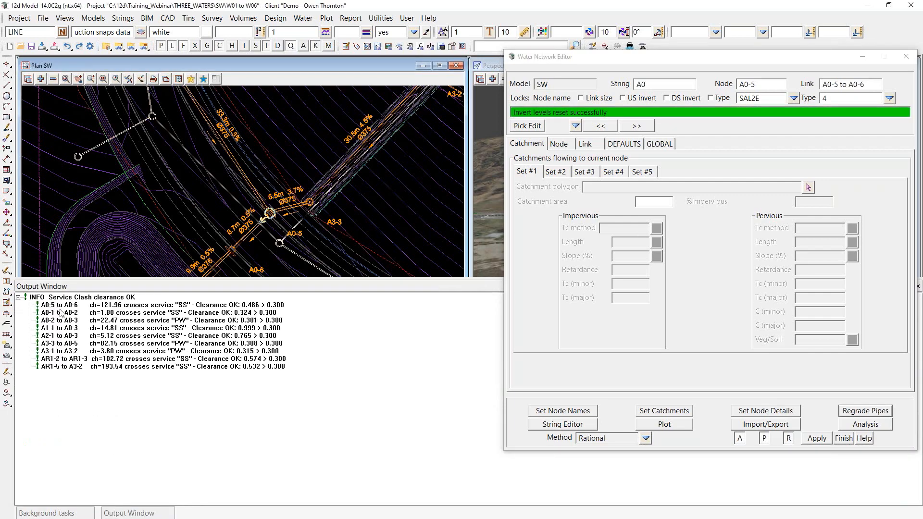